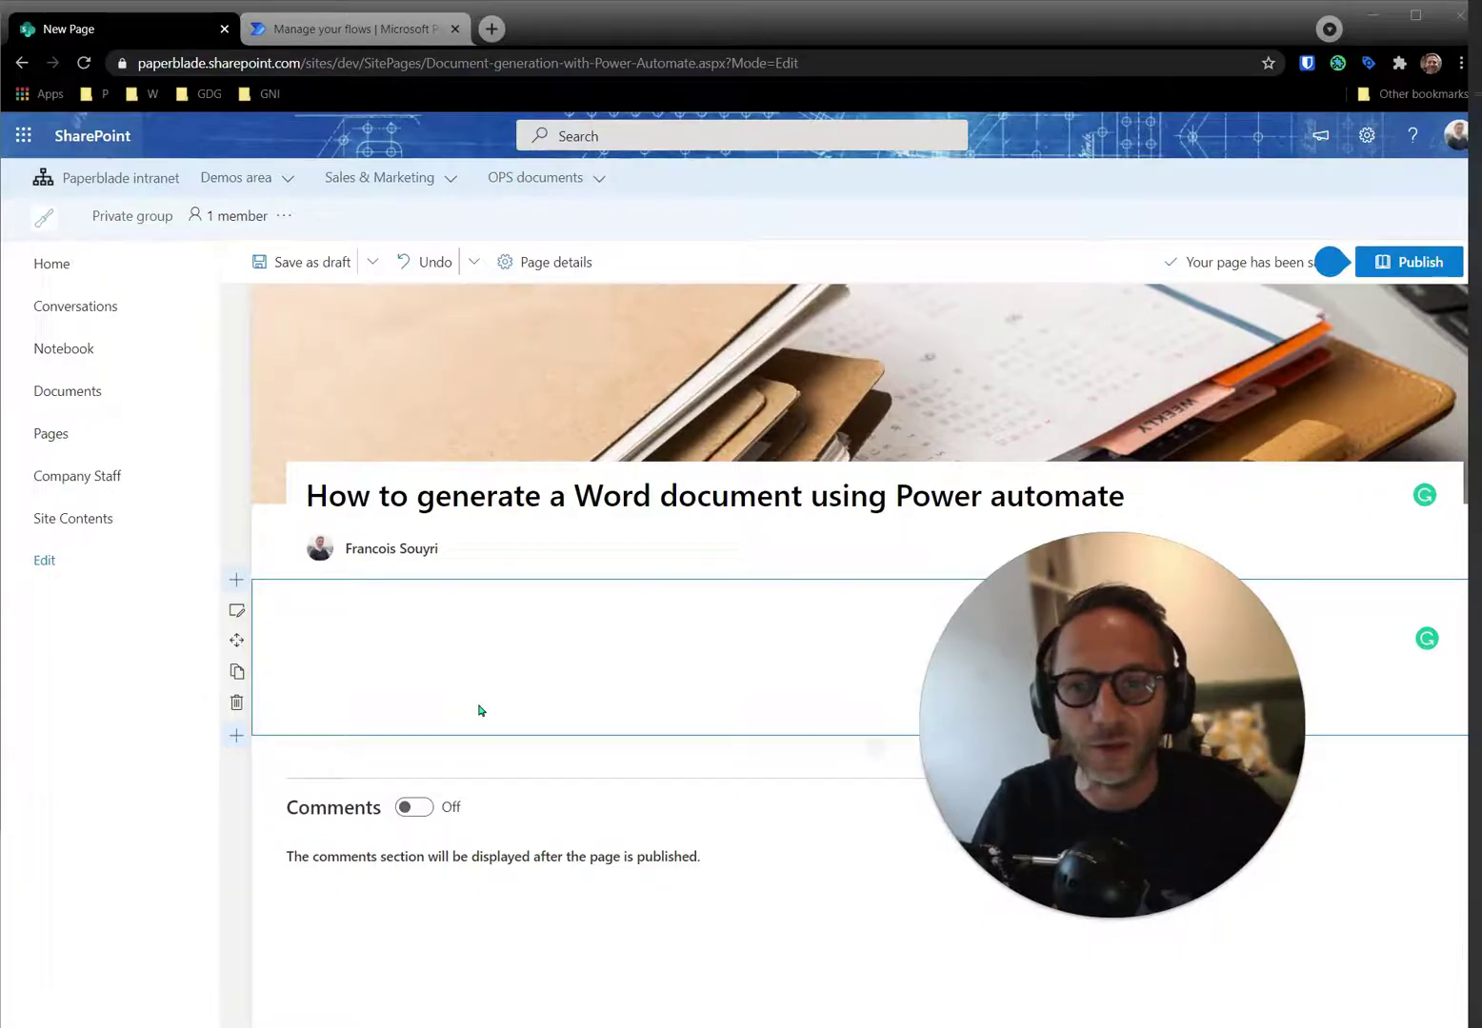
Paste three numbered items into the text section: SharePoint list, Word template and Power Automate
left_click(499, 630)
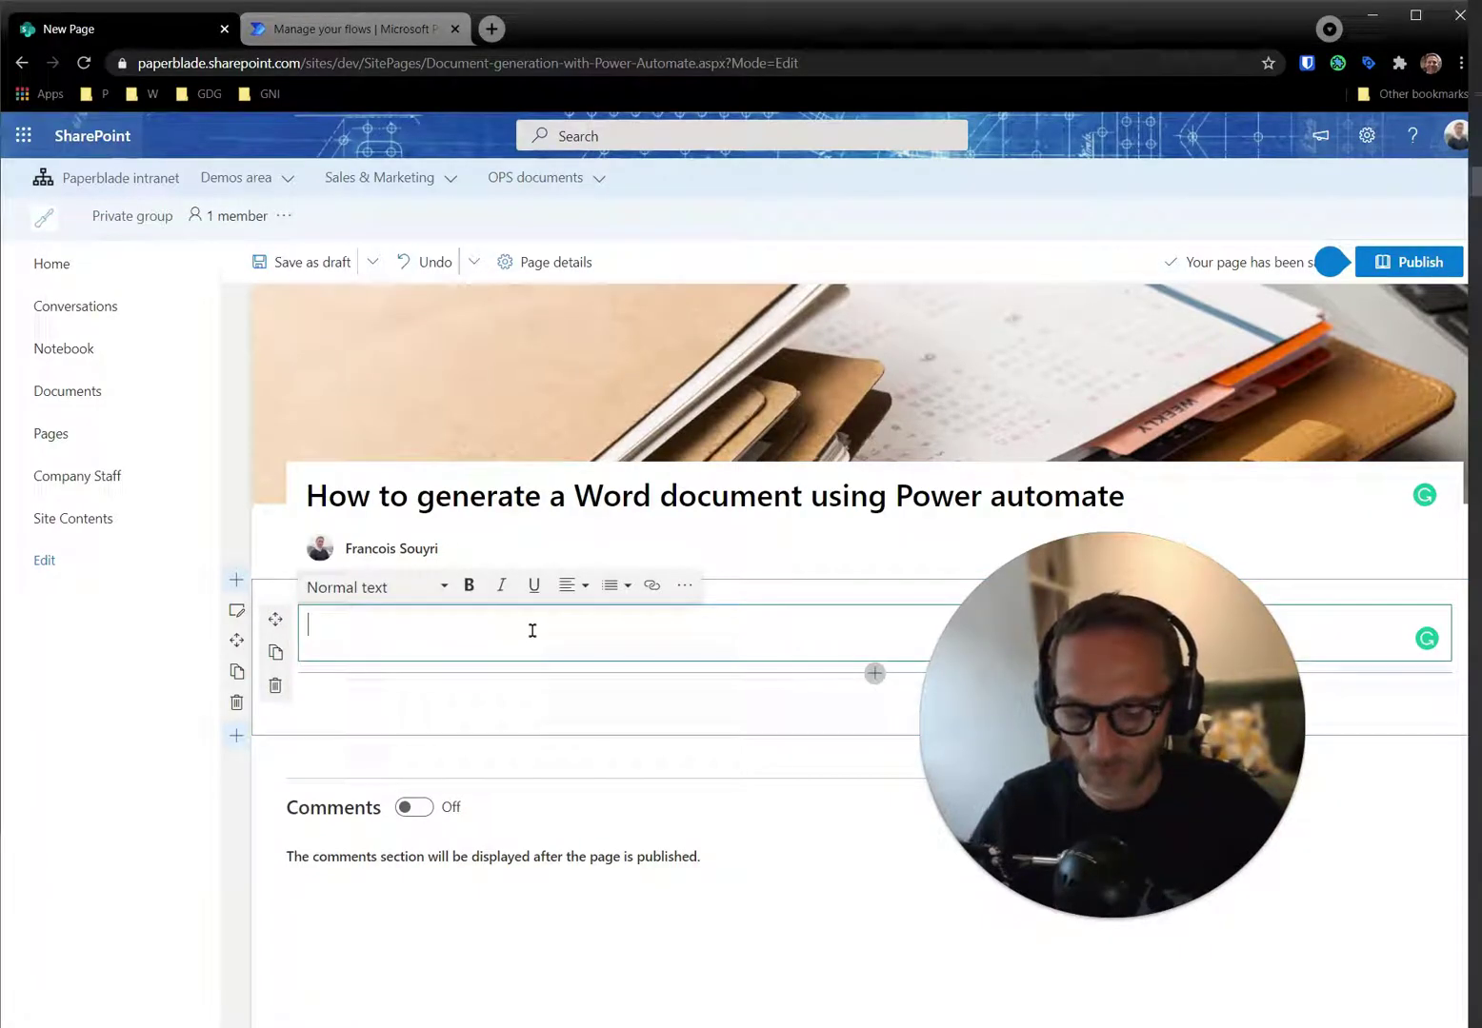
type("SharePoint list with Metadata/Columns")
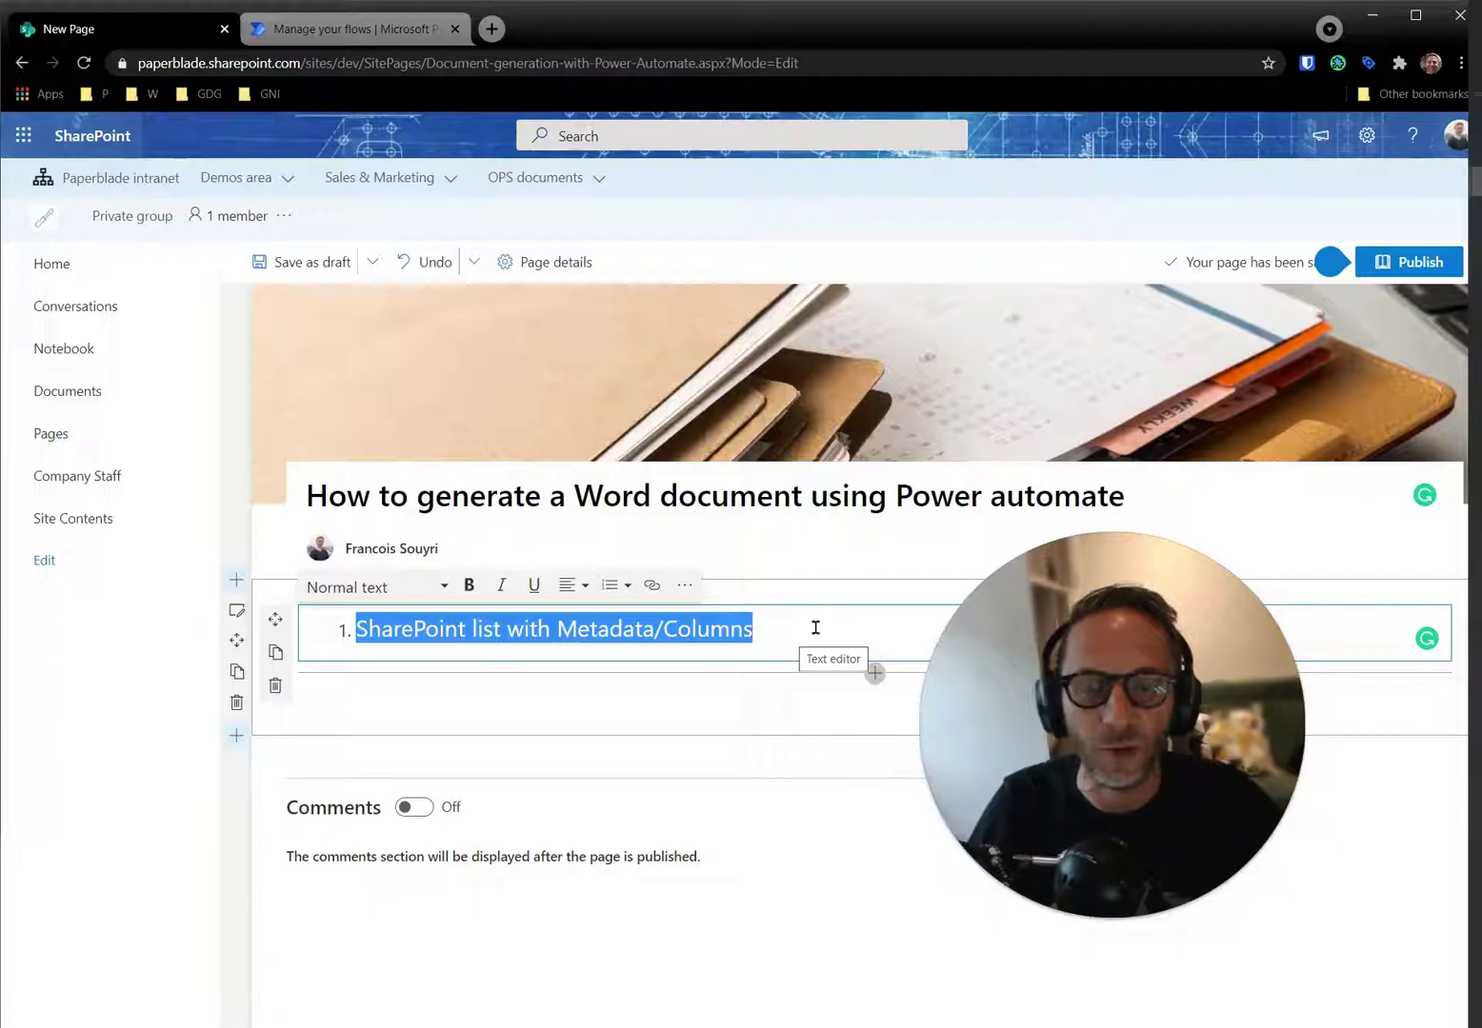
type("SharePoint list with Metadata/Columns Word document with fields placeholder")
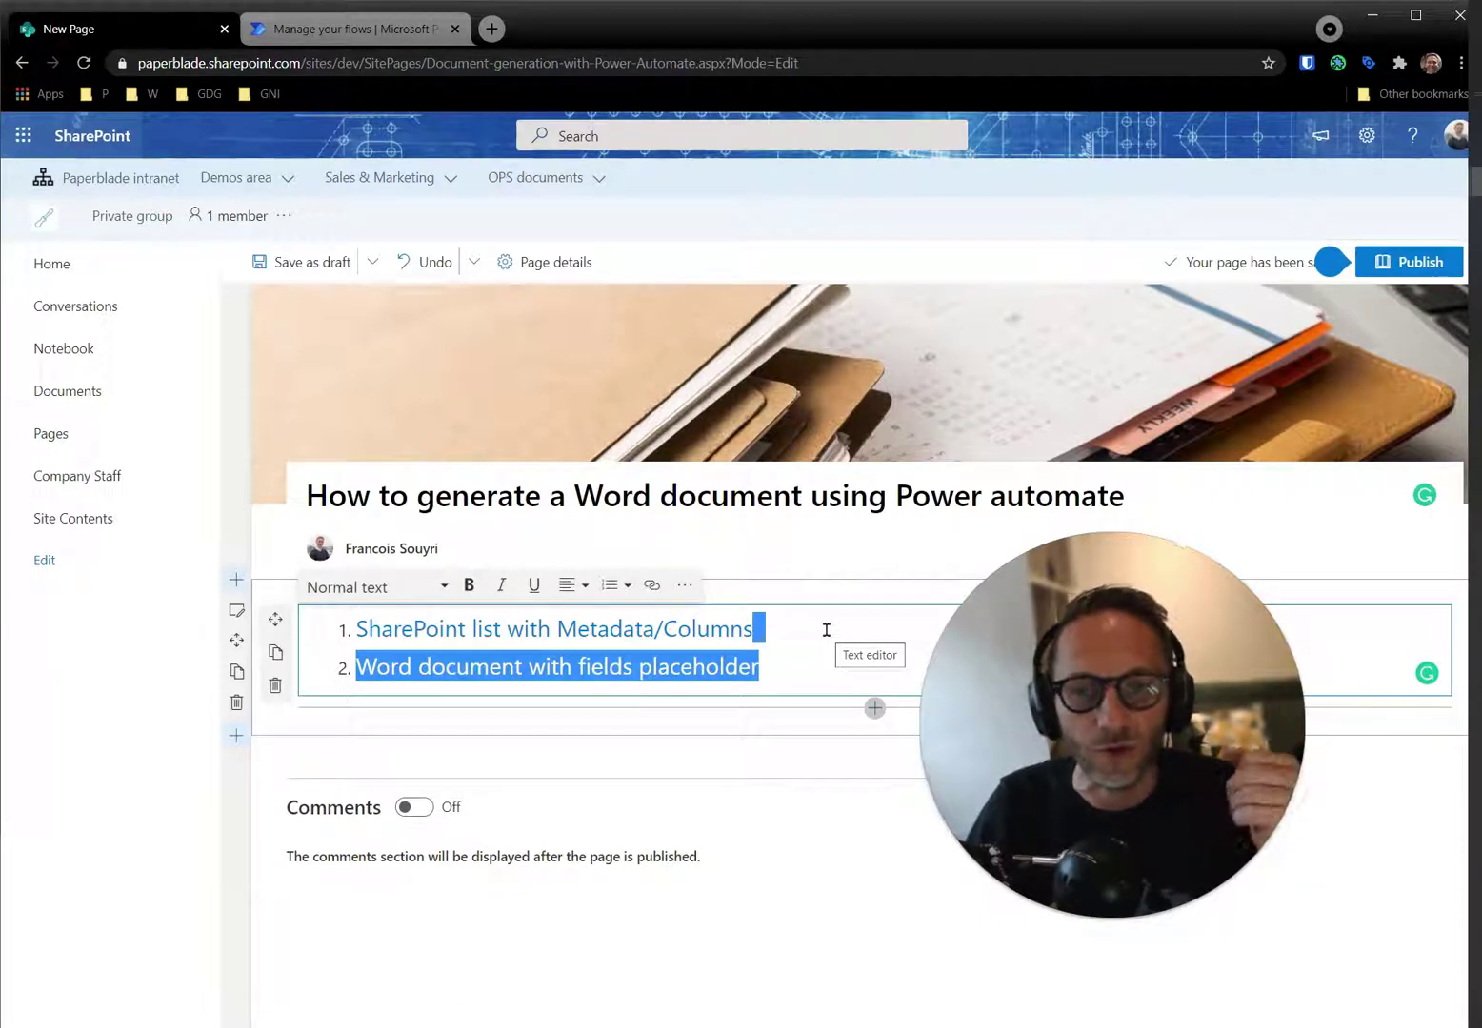
key("ctrl+v")
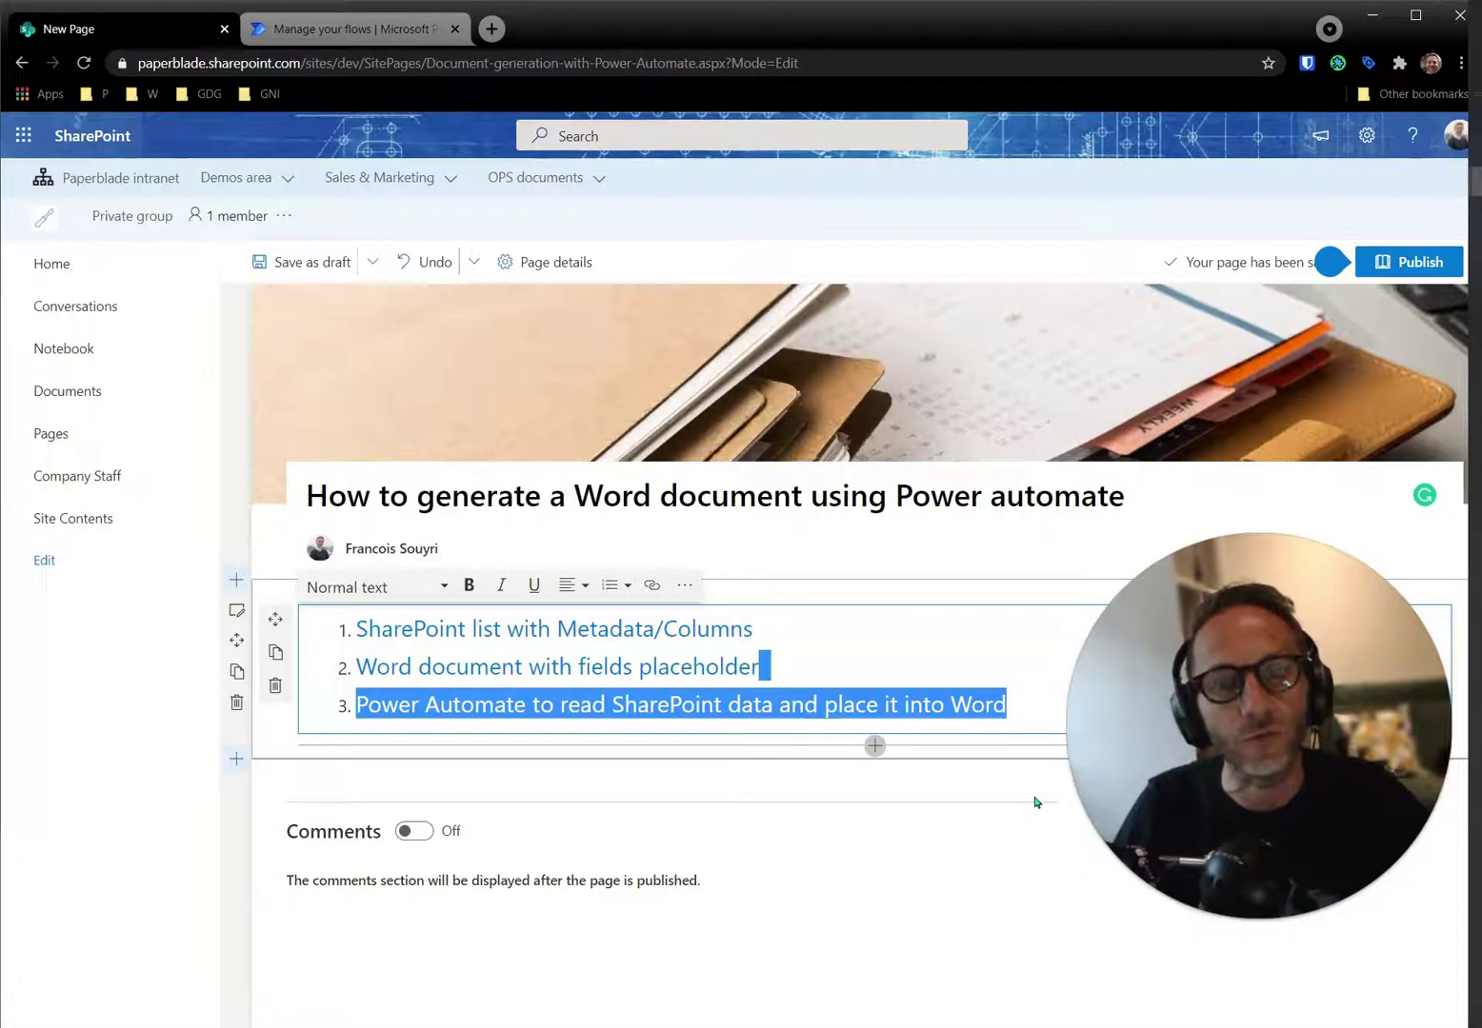
key("ctrl+v")
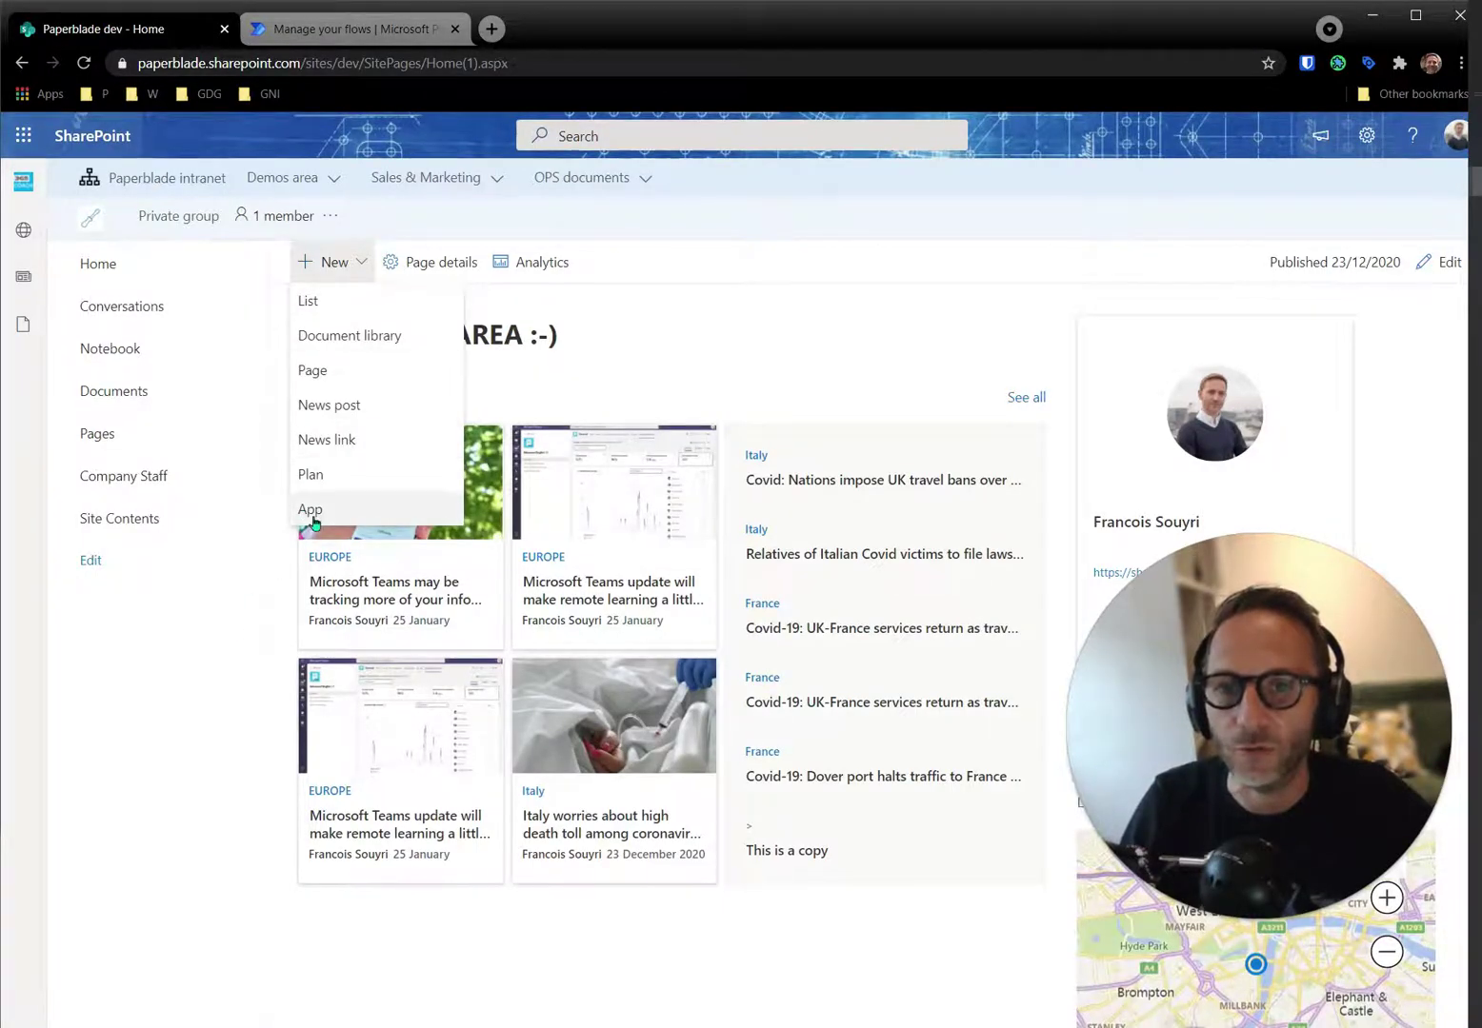
Create a new list from the Event itinerary template
left_click(320, 302)
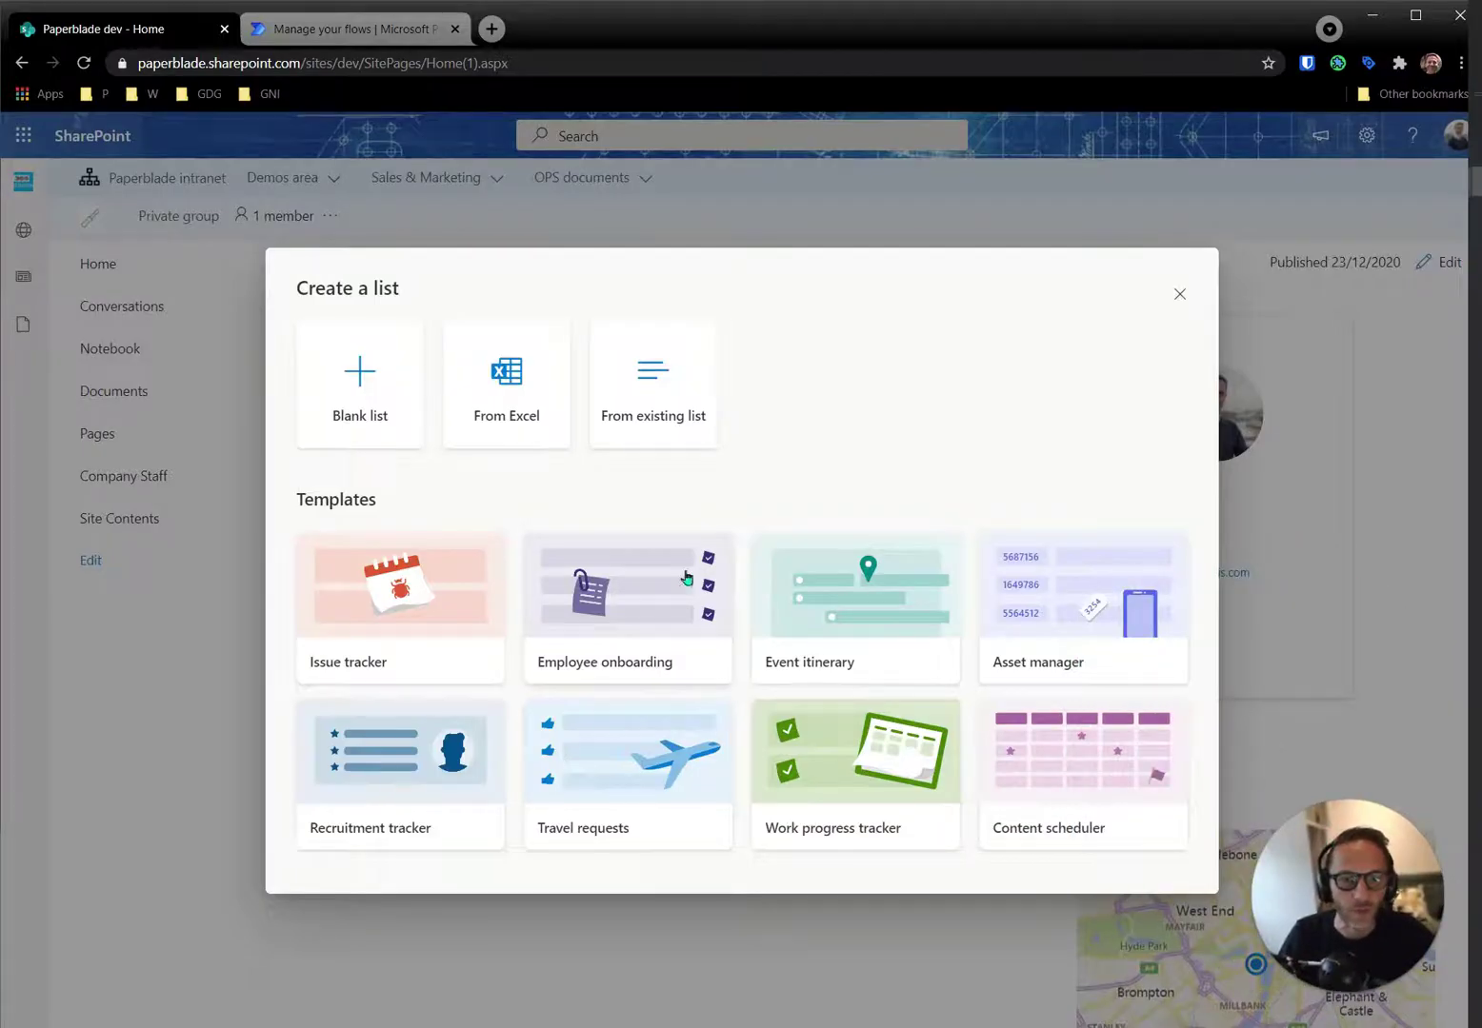
left_click(849, 615)
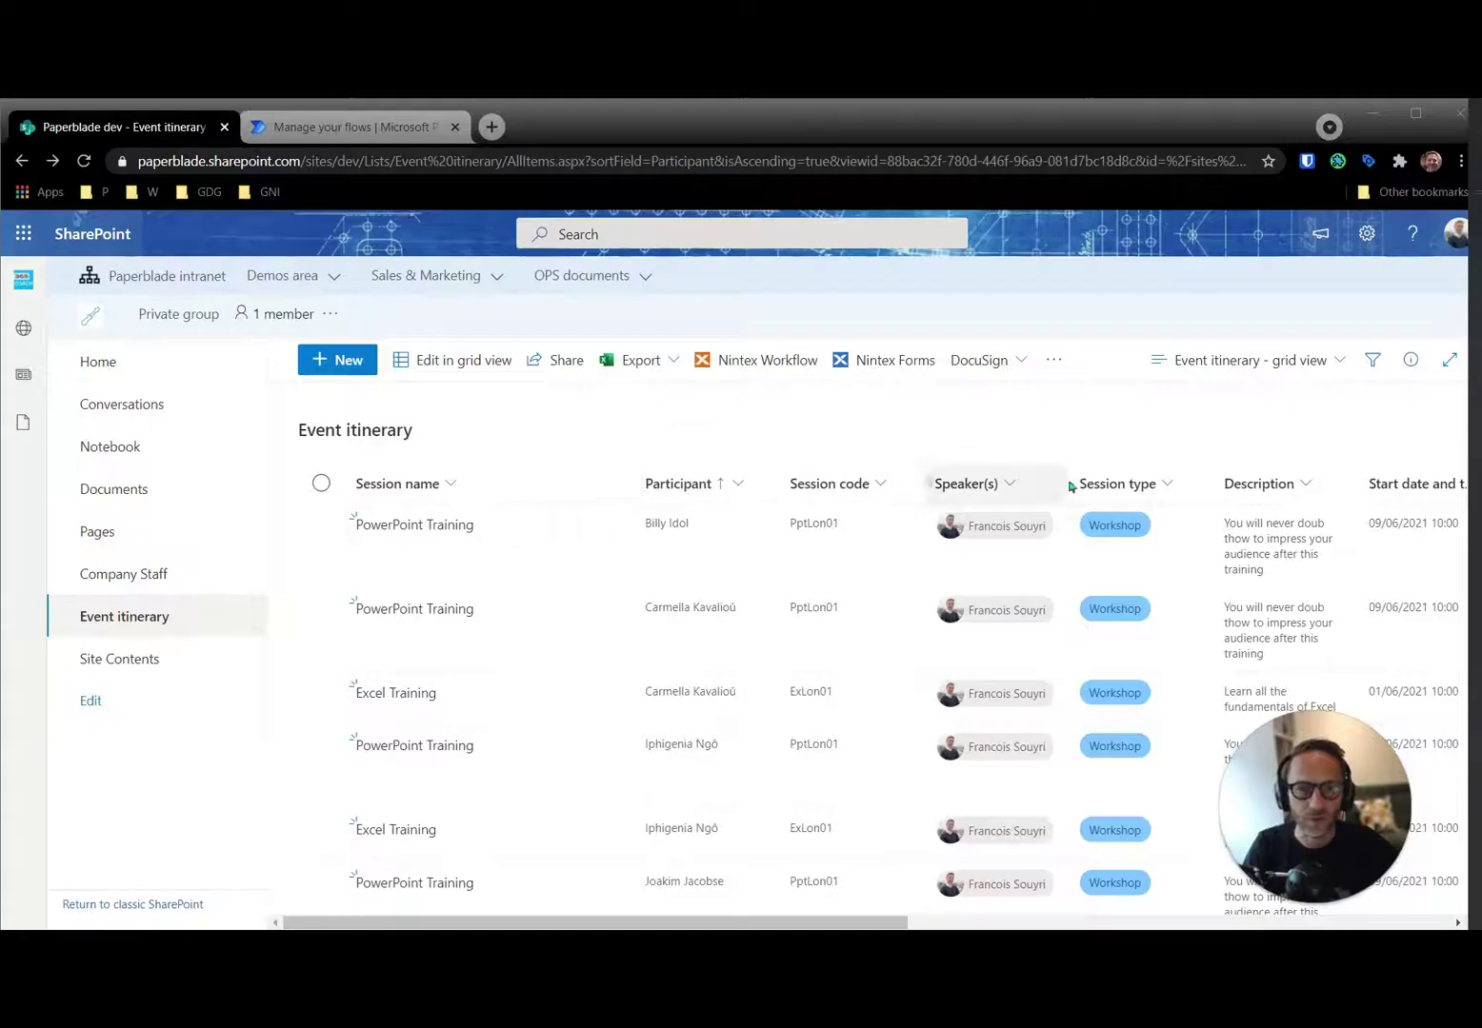
Group the Event itinerary list rows by Participant using the column header menu
scroll(1214, 424, "down", 3)
scroll(1000, 452, "up", 3)
scroll(914, 515, "down", 3)
scroll(762, 667, "up", 3)
left_click(741, 485)
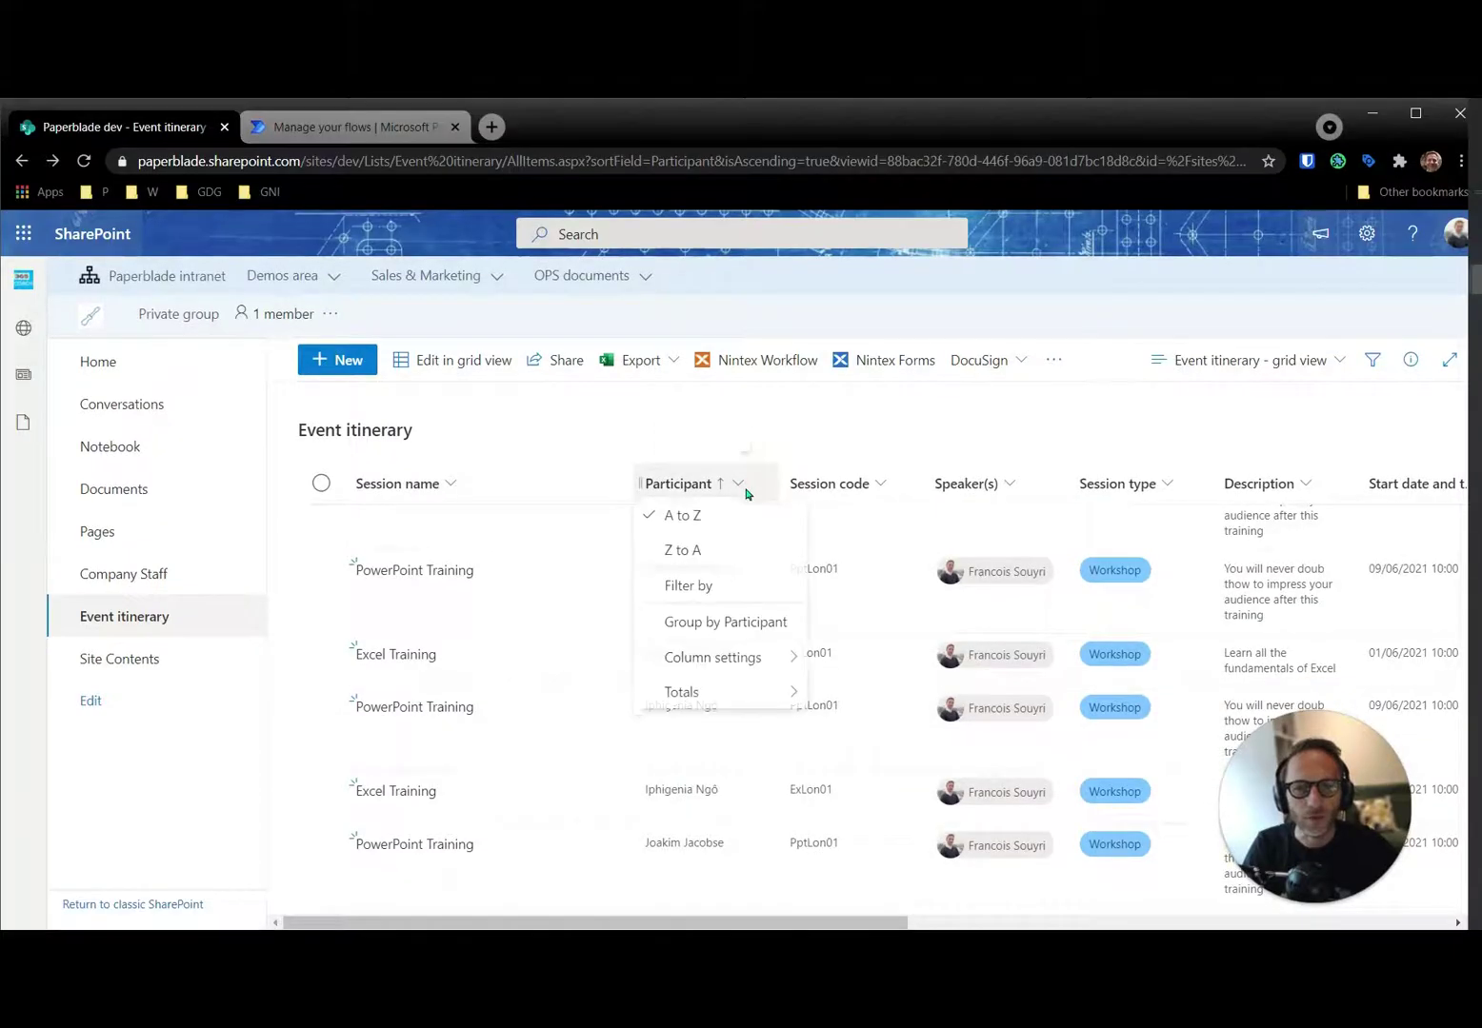
left_click(749, 631)
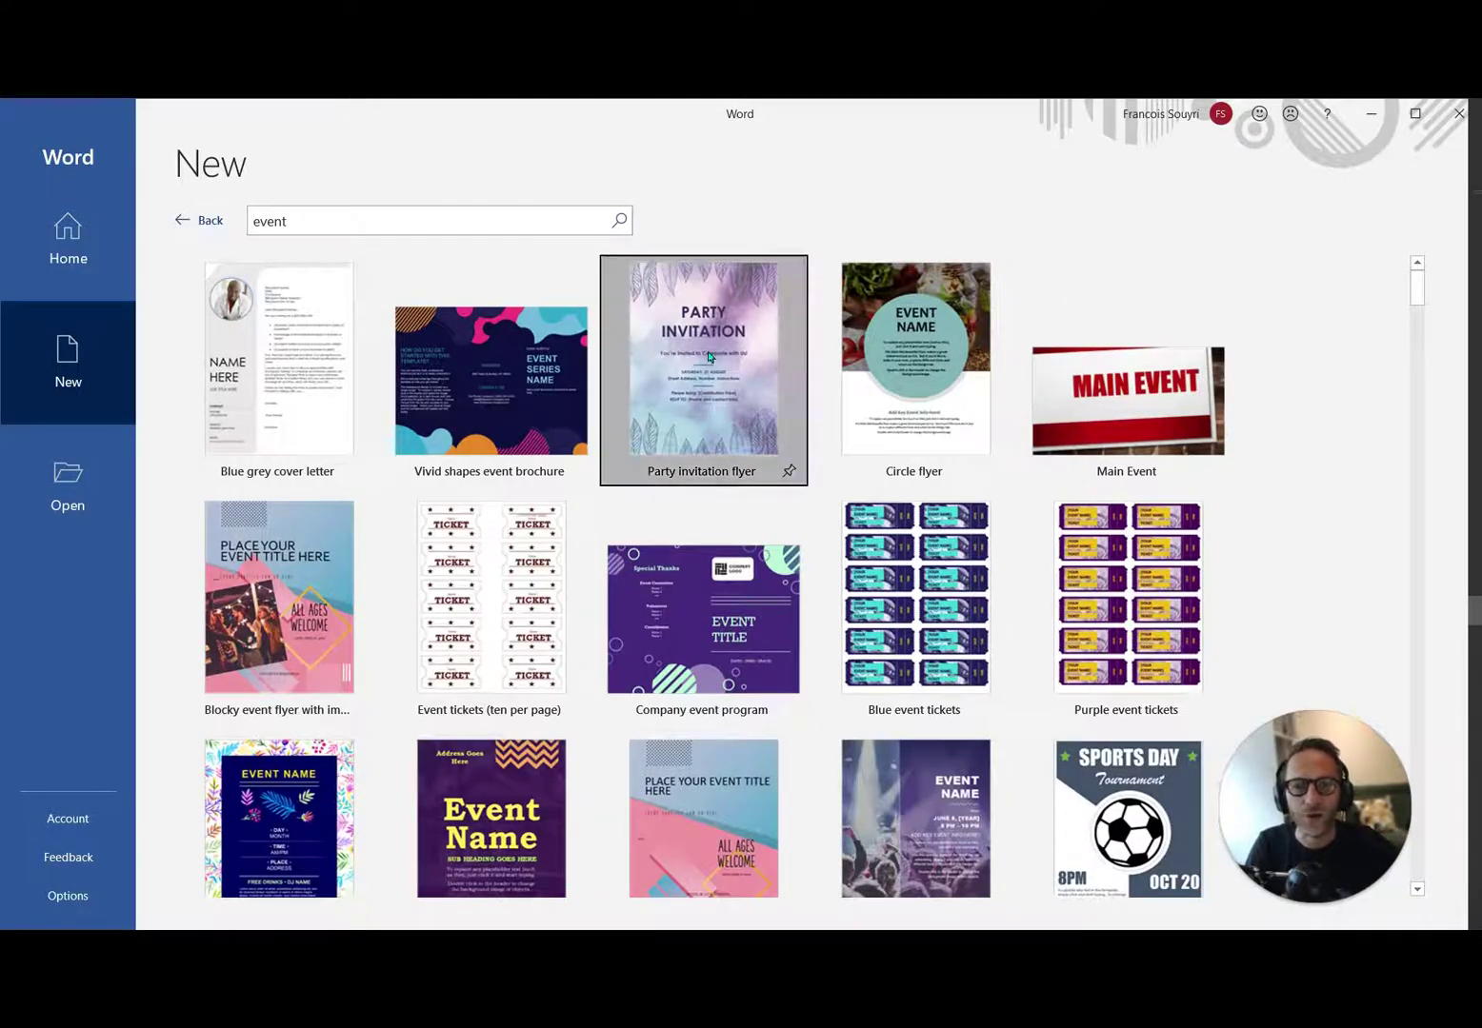
Preview the flyer templates and create a document from the Circle flyer
left_click(731, 422)
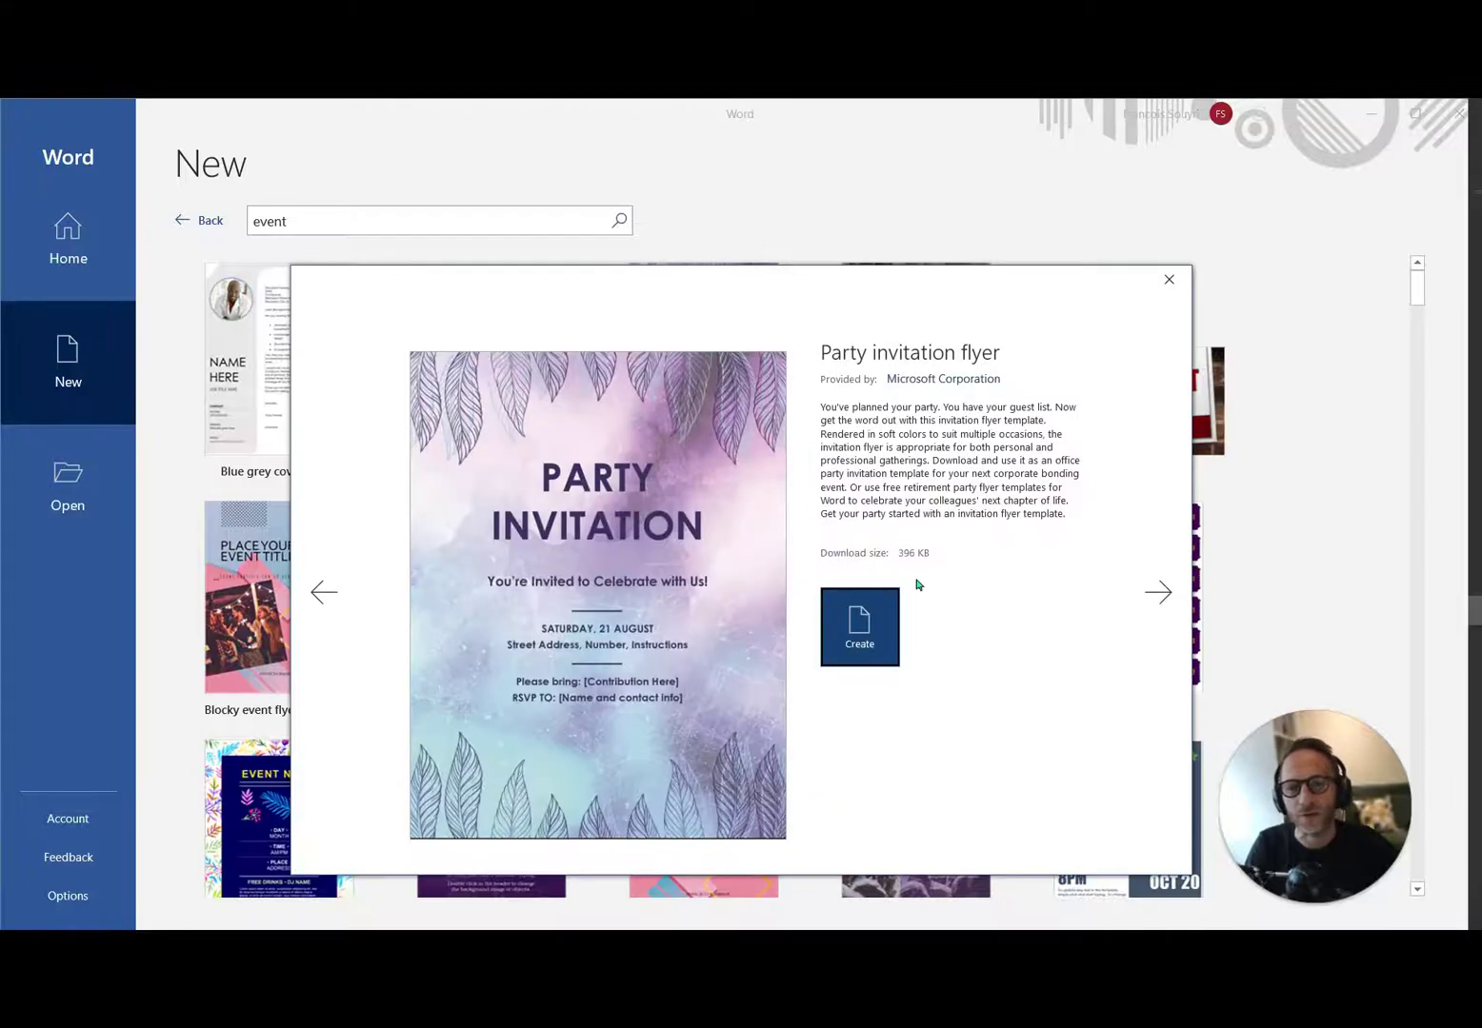
left_click(1158, 592)
left_click(884, 570)
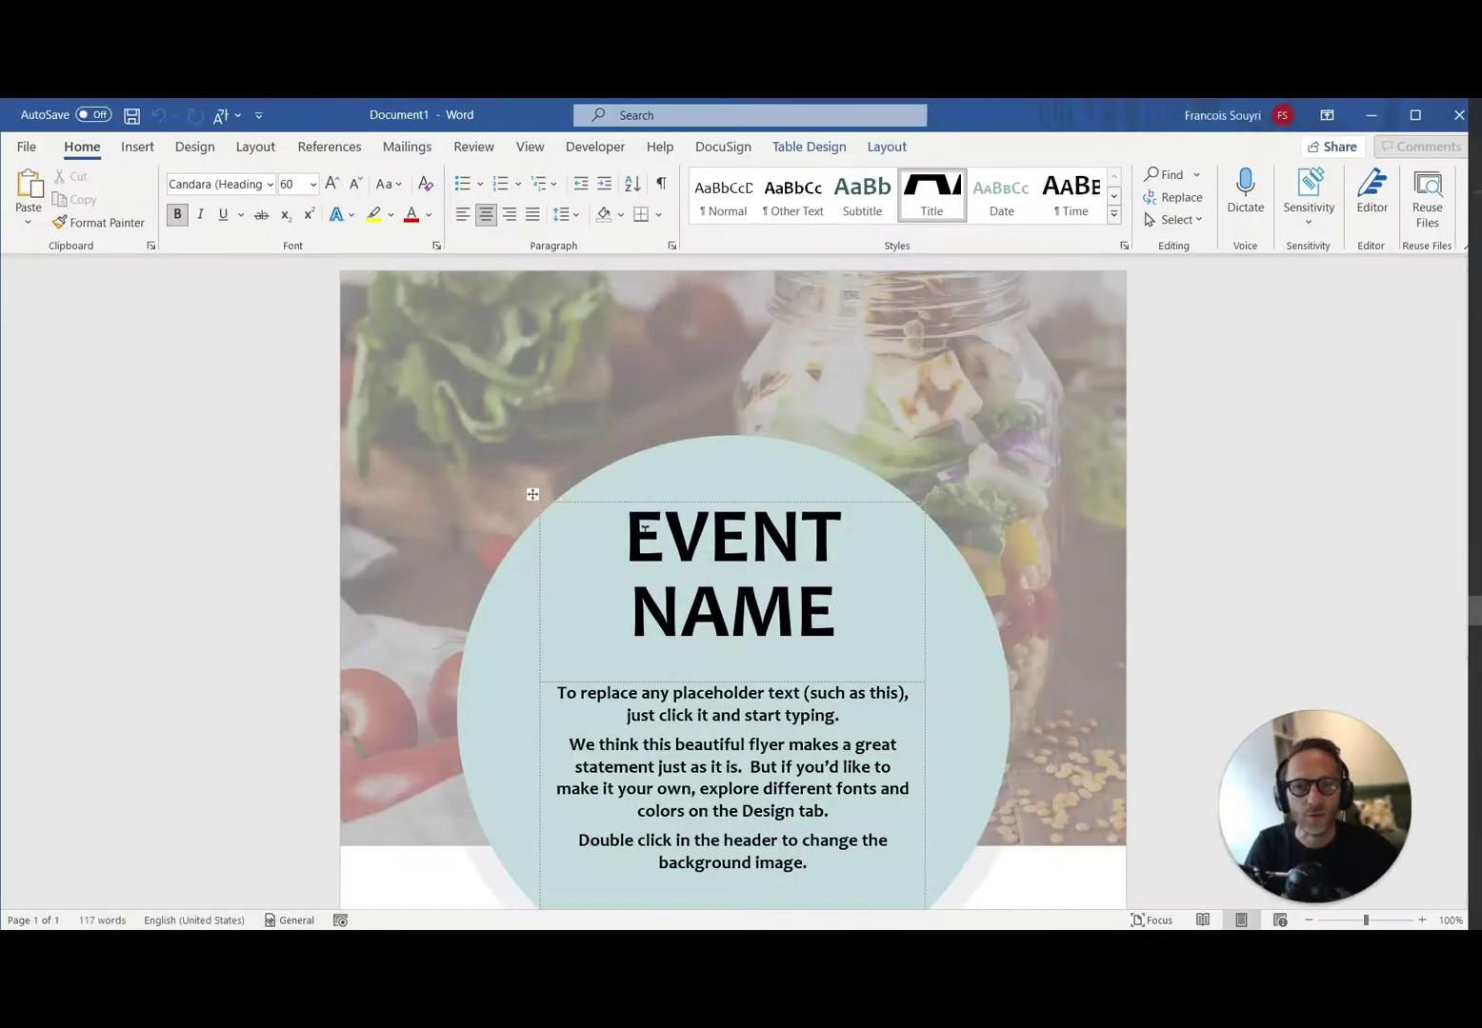
Replace the EVENT NAME title with 'TRAINING IS SOON' and delete the placeholder body text
left_click_drag(628, 538, 834, 606)
type("TRAINING ")
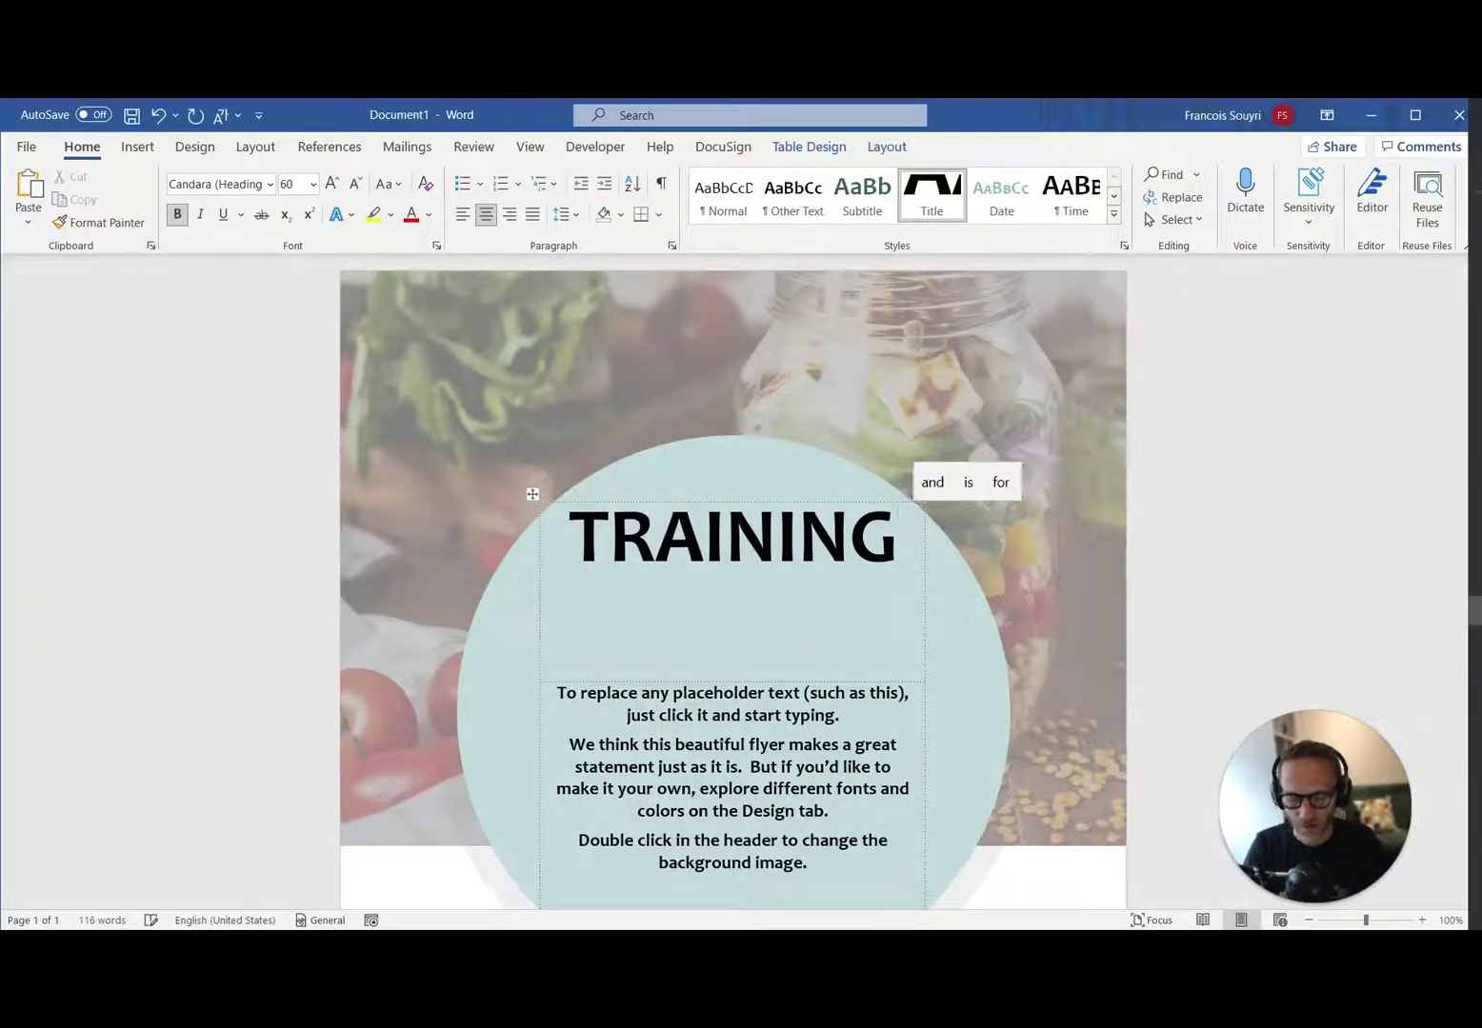
type("IS SOON")
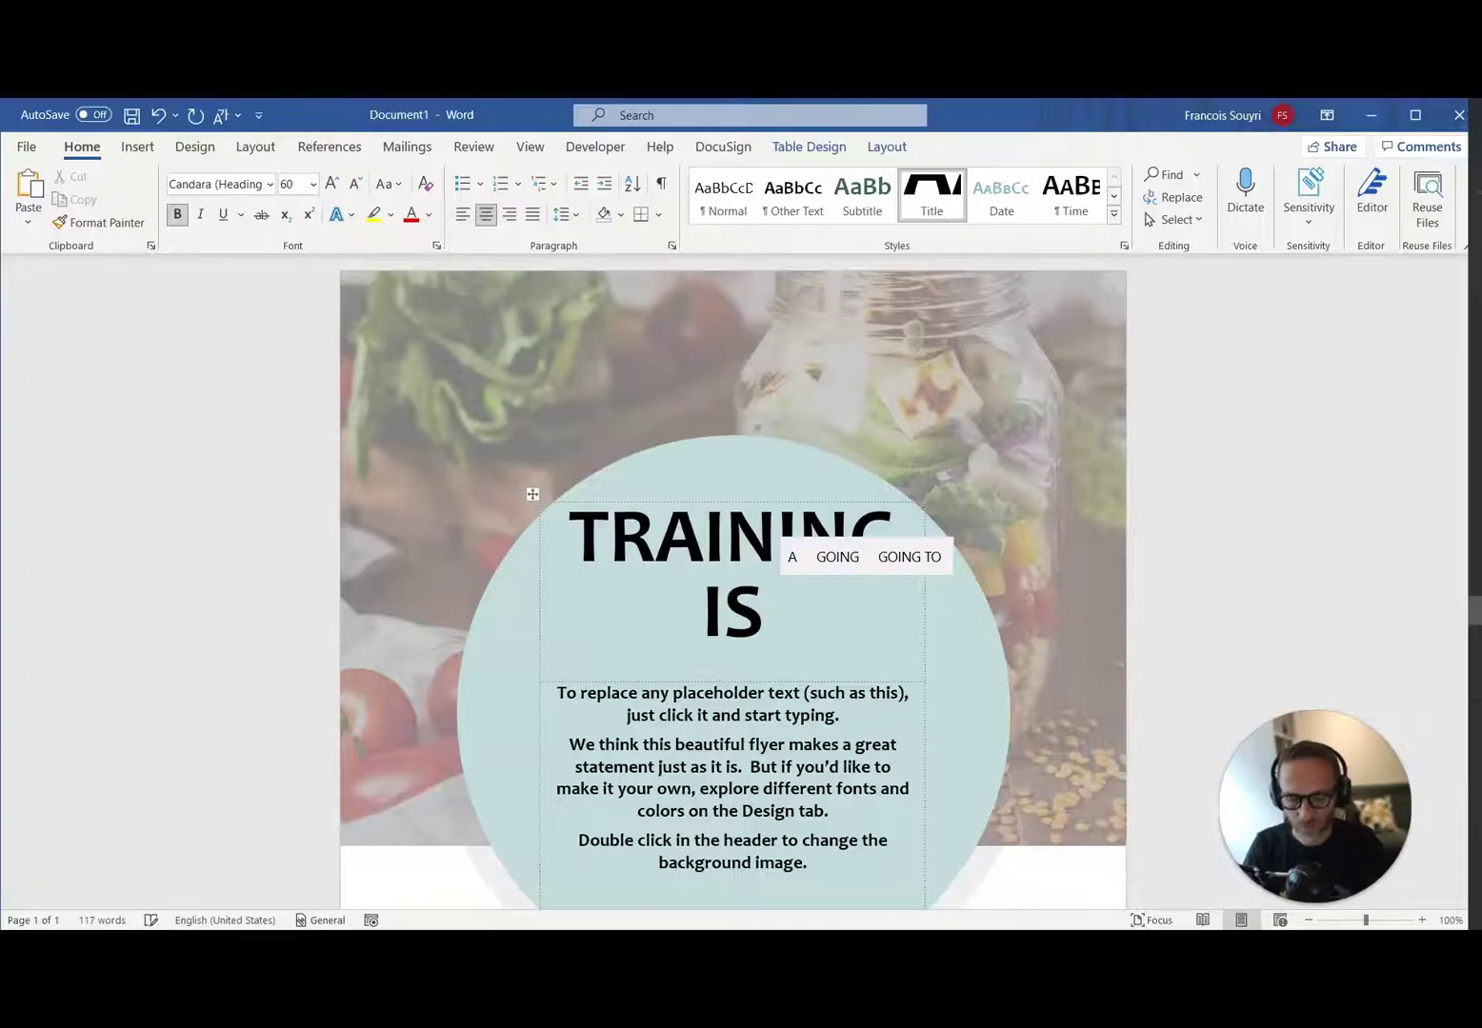
left_click(756, 729)
key("Delete")
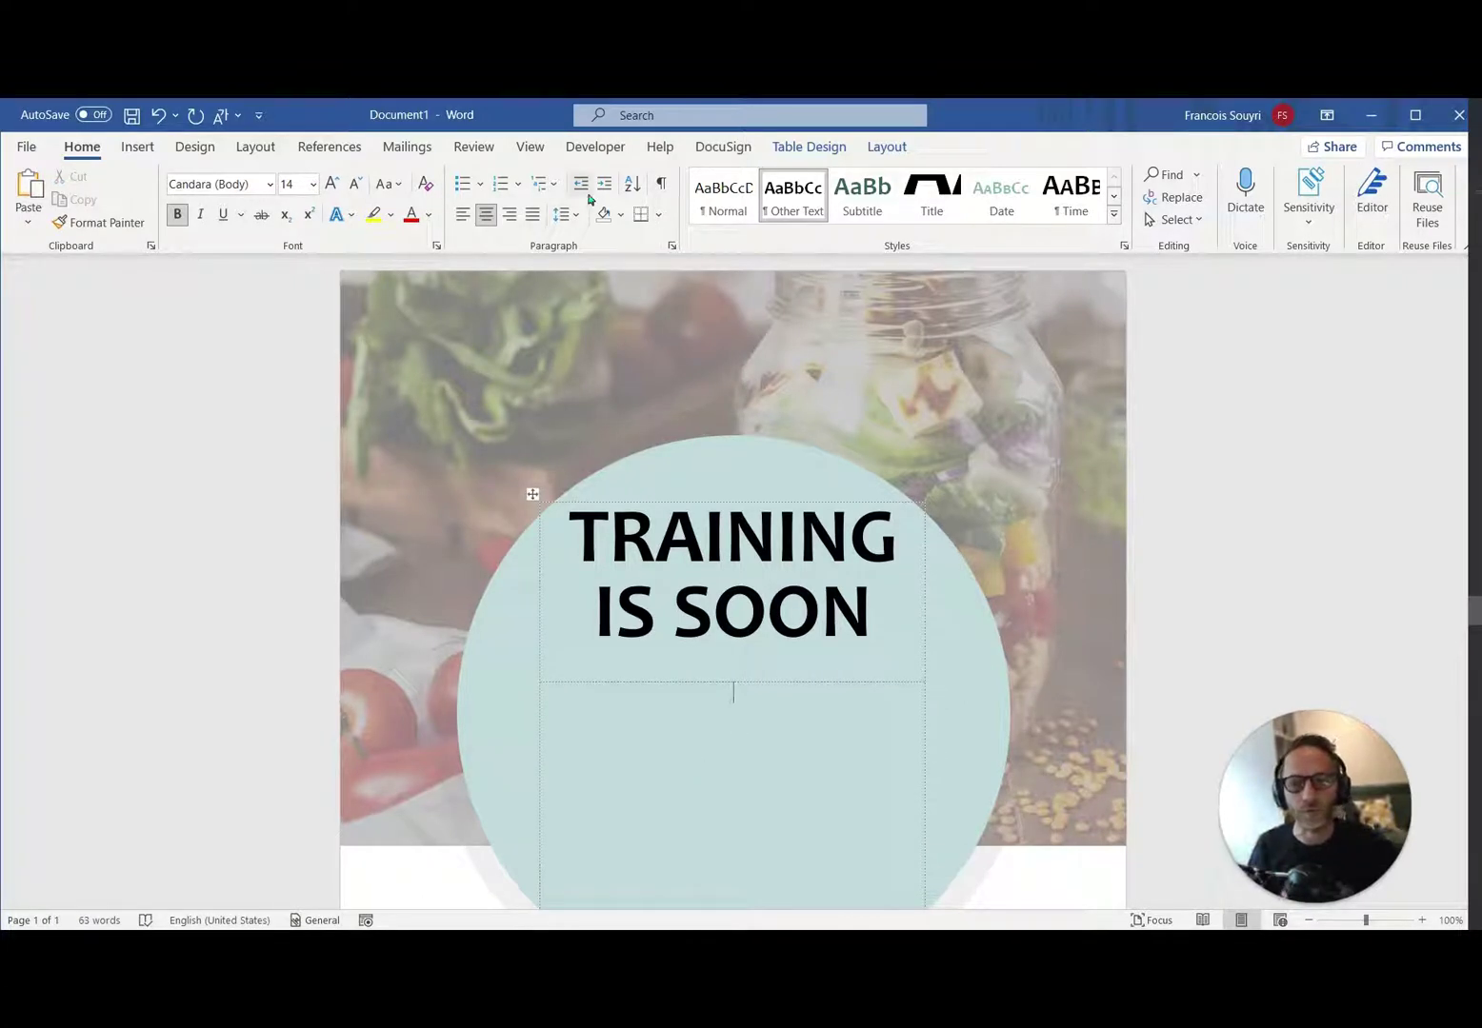
Type 'Dear' and insert a plain text content control after it
left_click(583, 154)
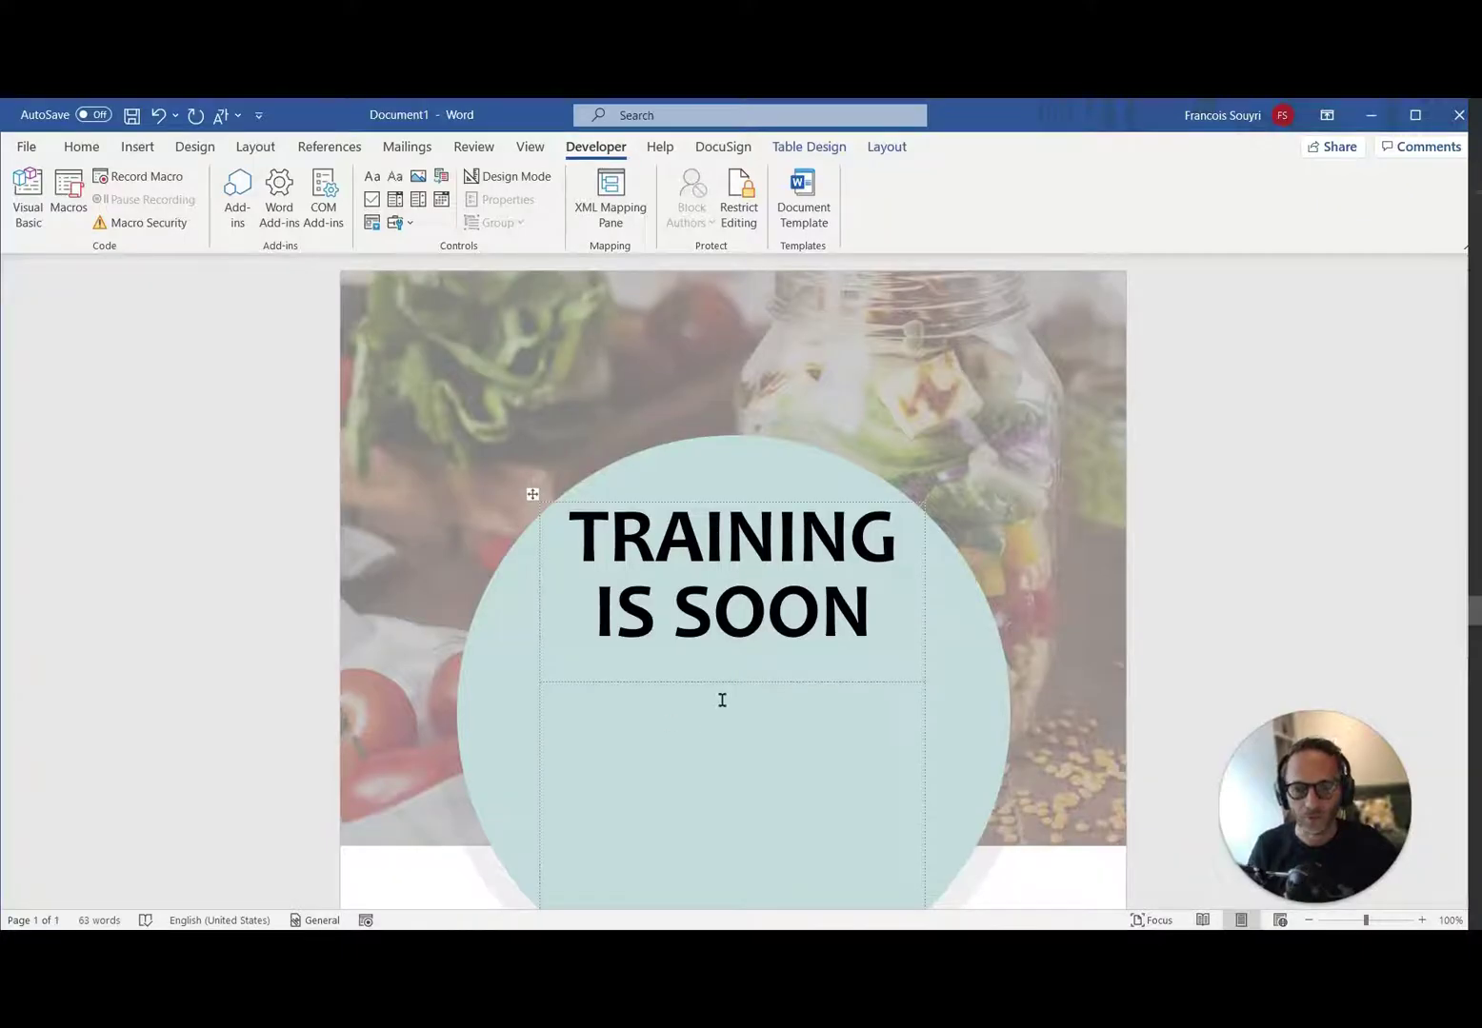
type("Dear")
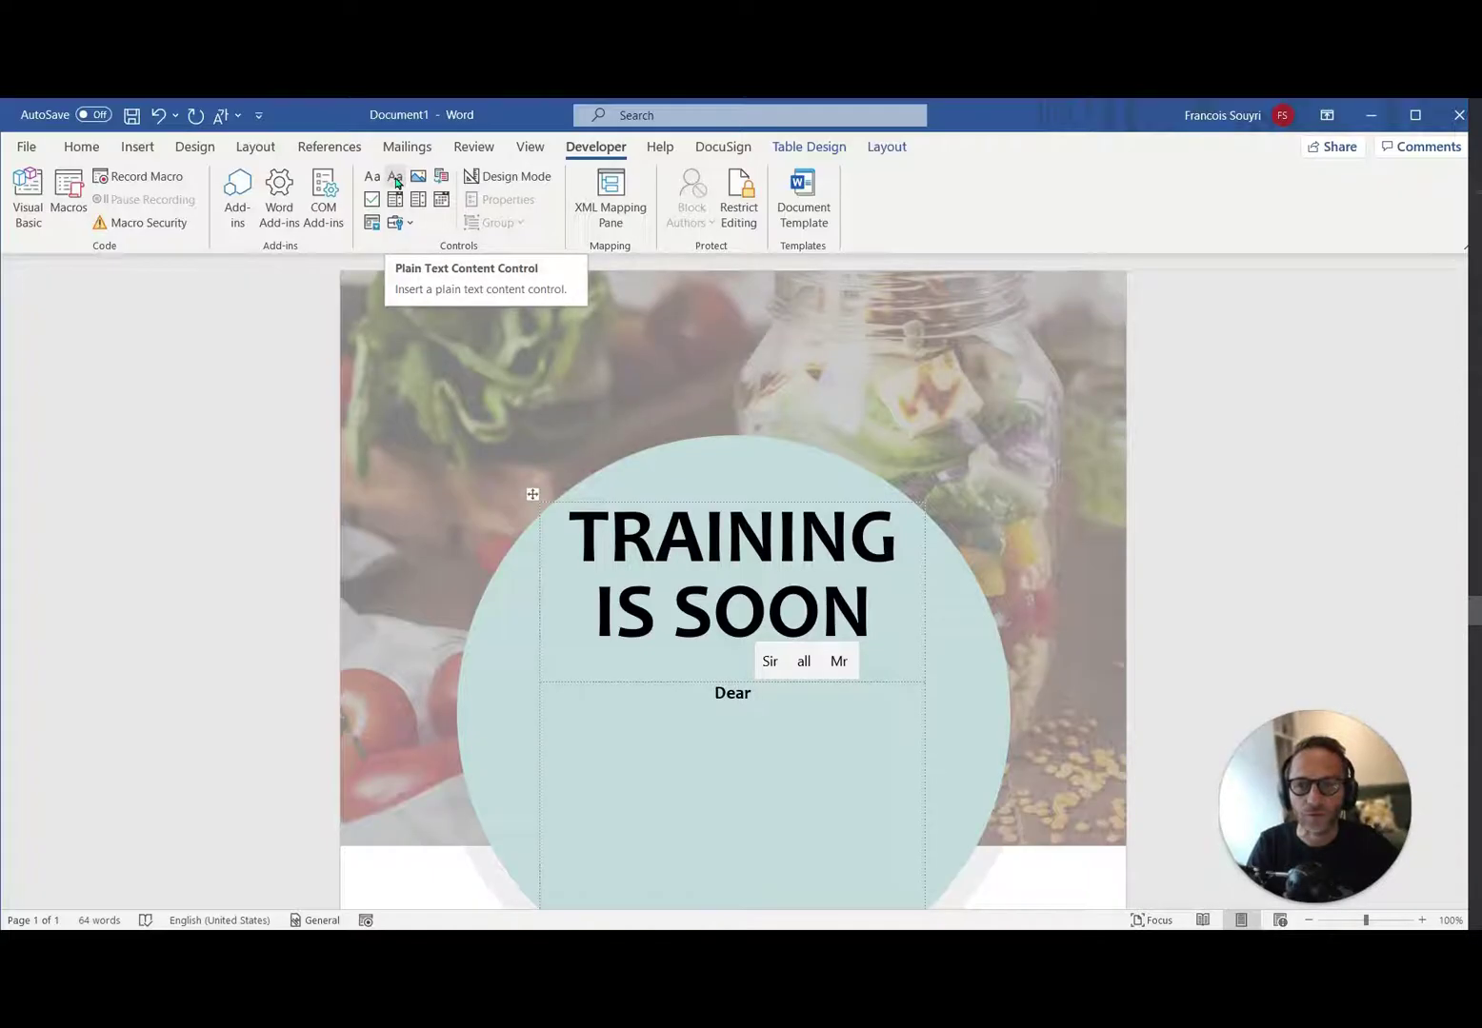
left_click(396, 182)
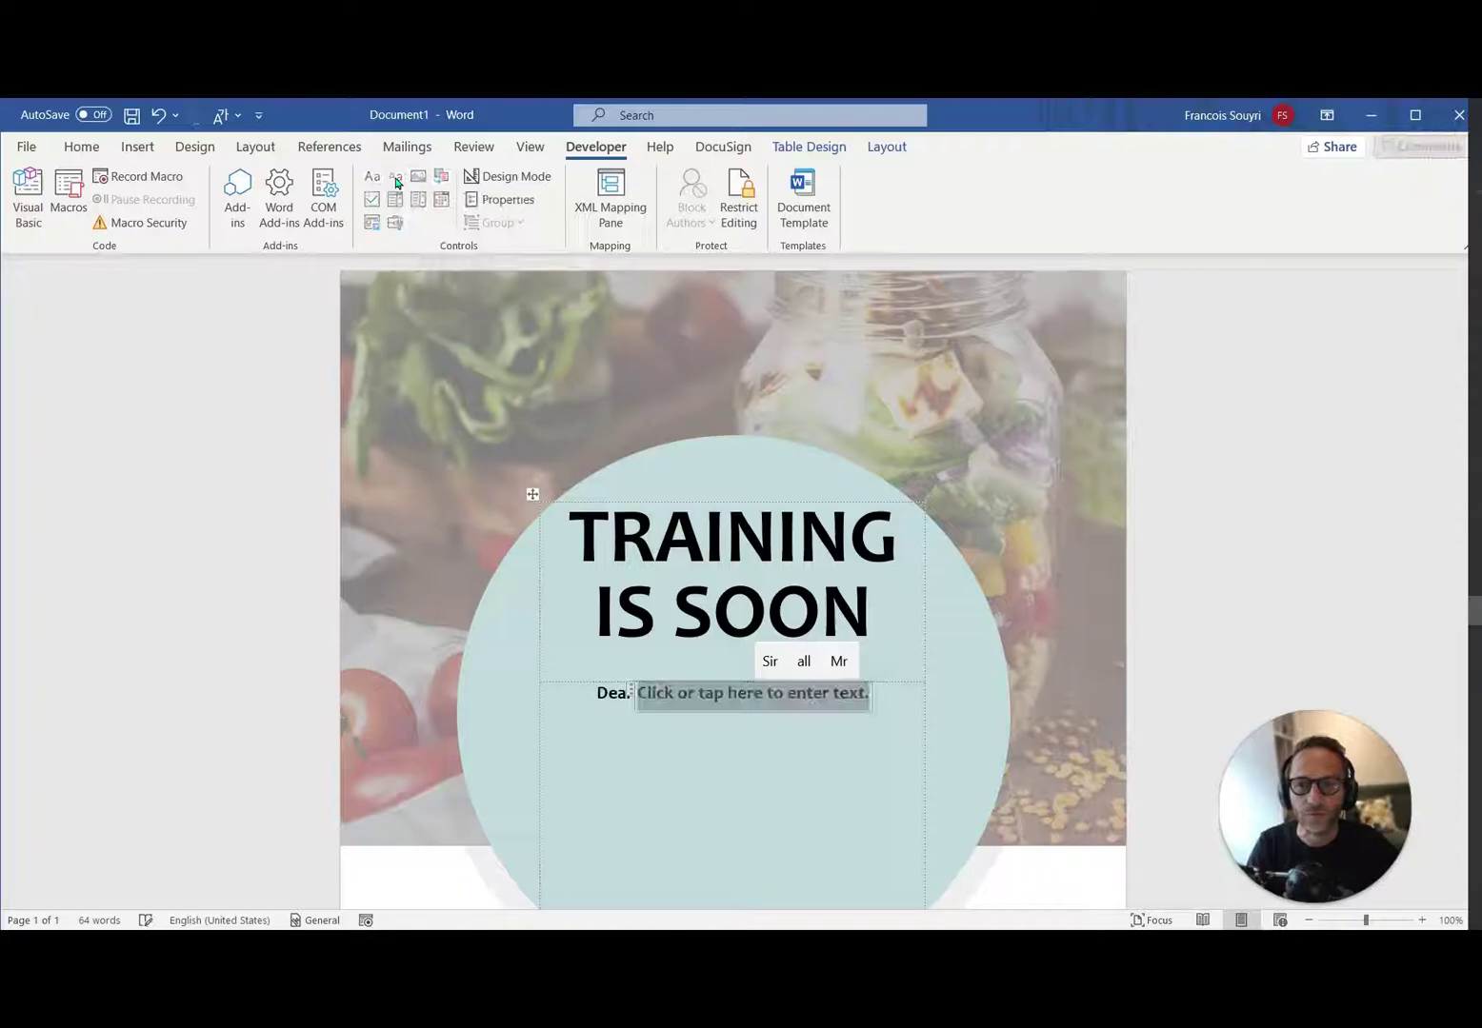
left_click(889, 701)
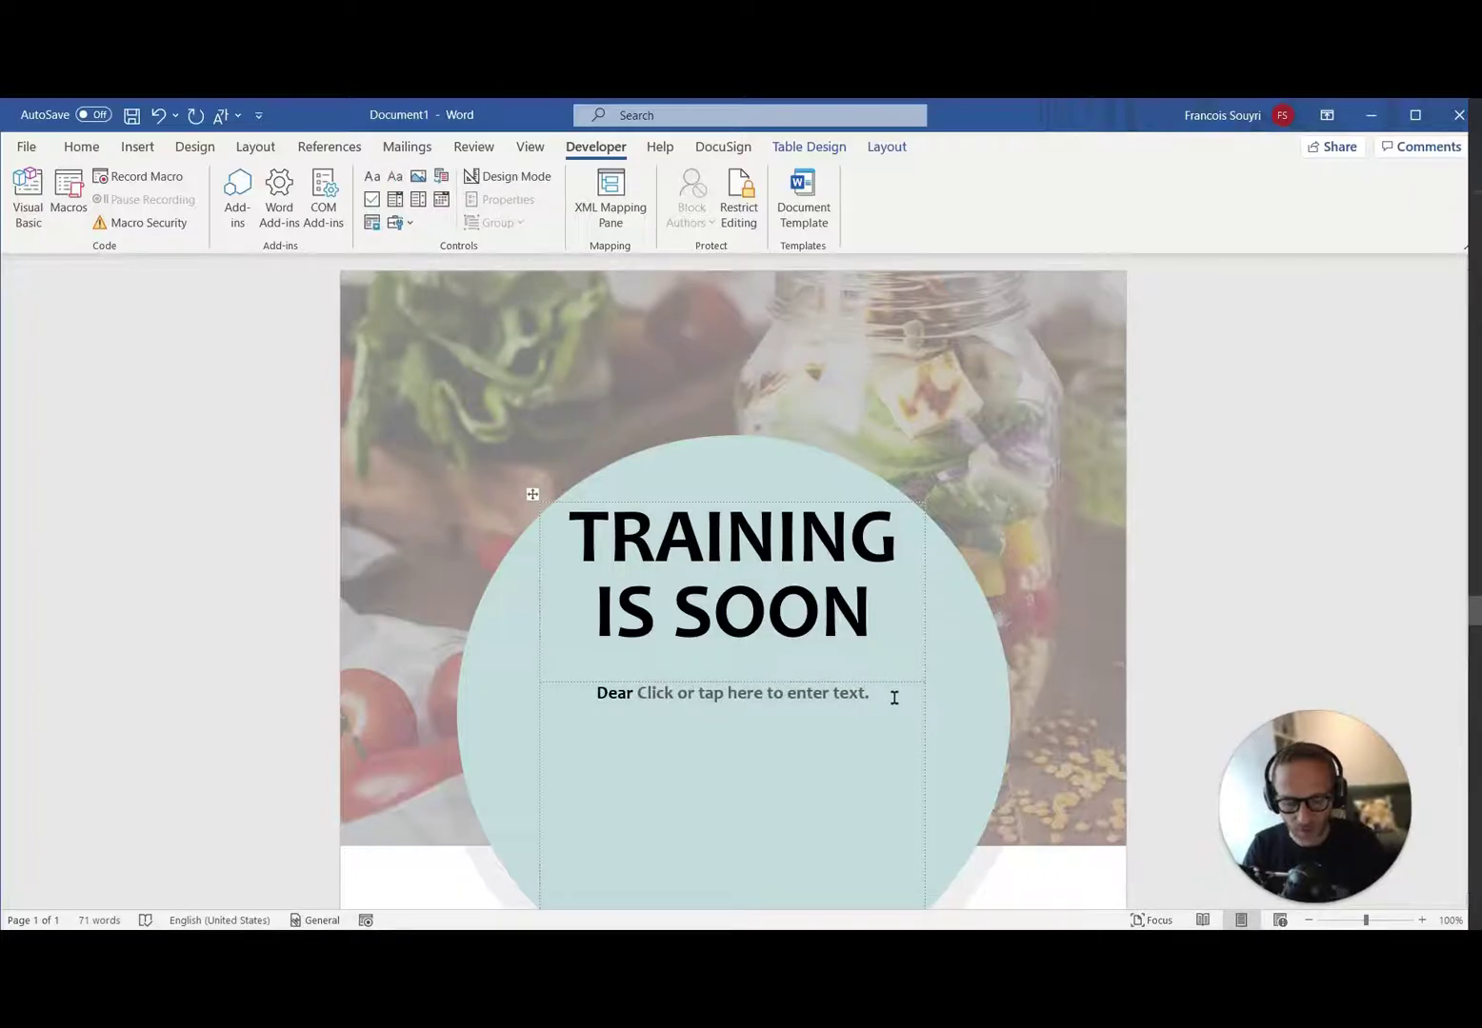
Add ', Your training session for the TrainingStart' and make TrainingStart a plain text field
type(", ")
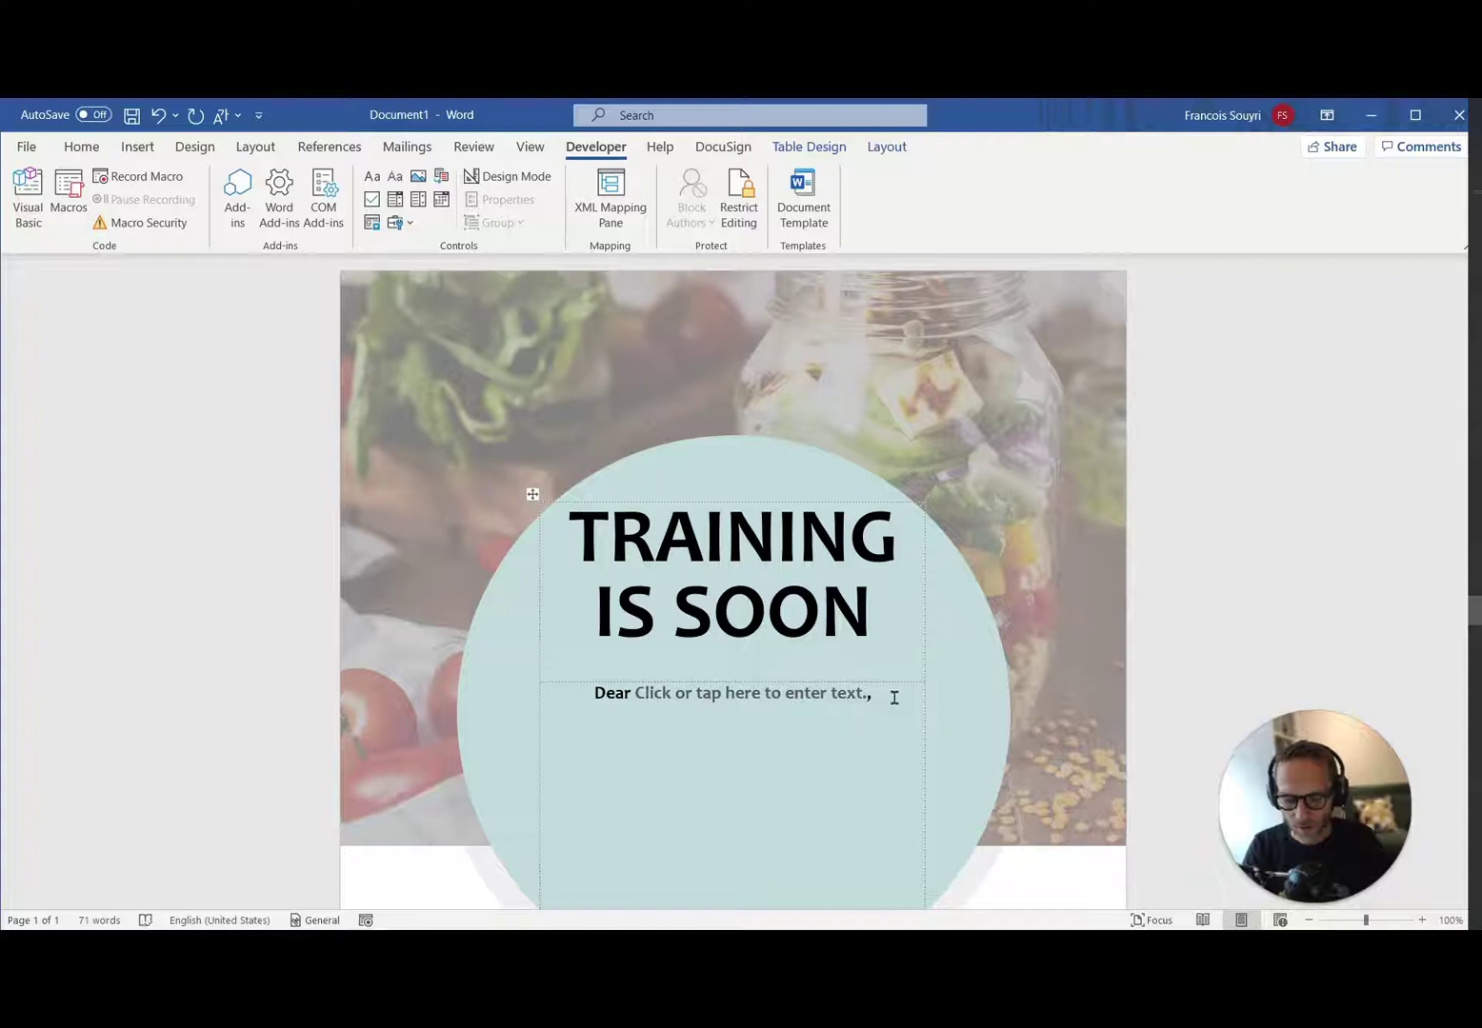
type("Your training session for the")
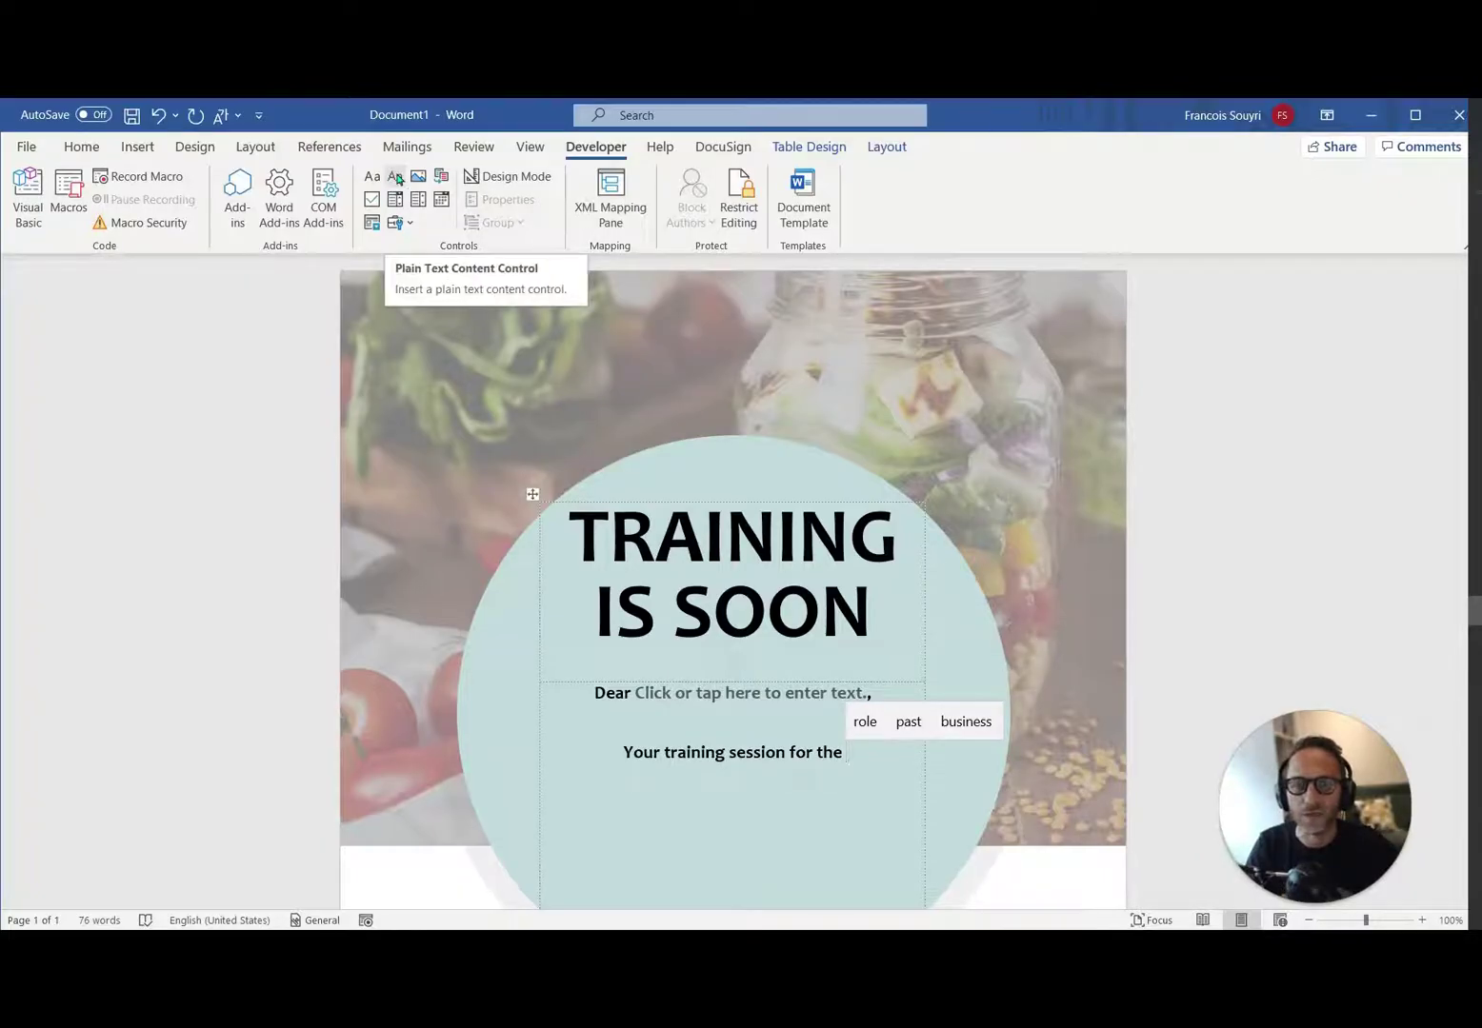
type("TrainingStart")
key("ctrl+shift+Left")
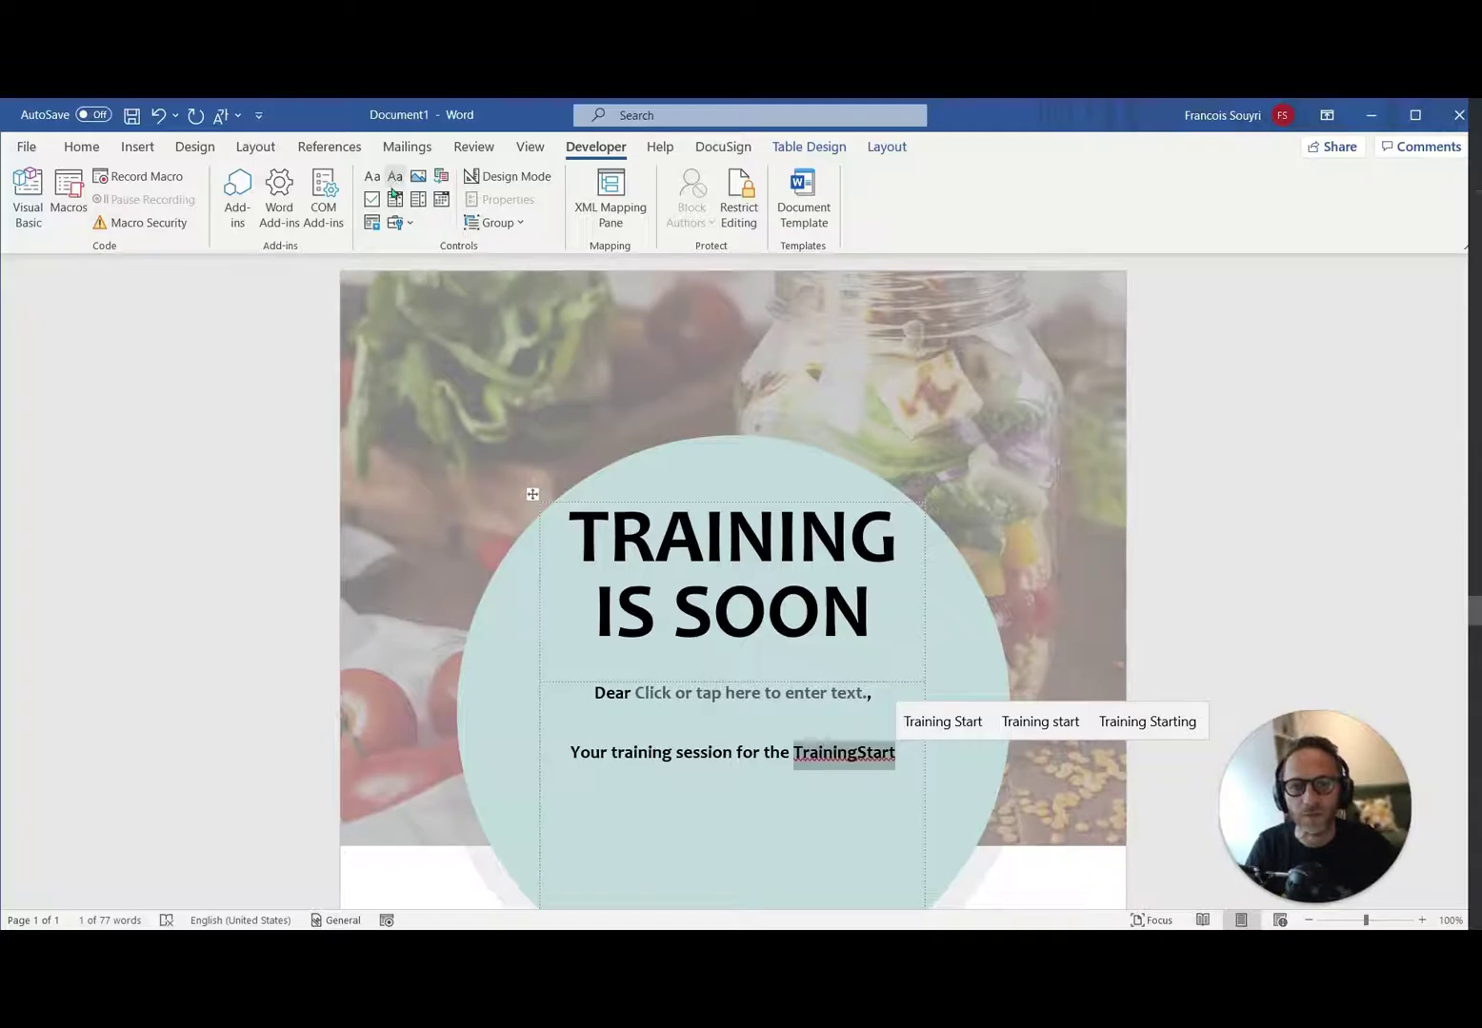
left_click(392, 184)
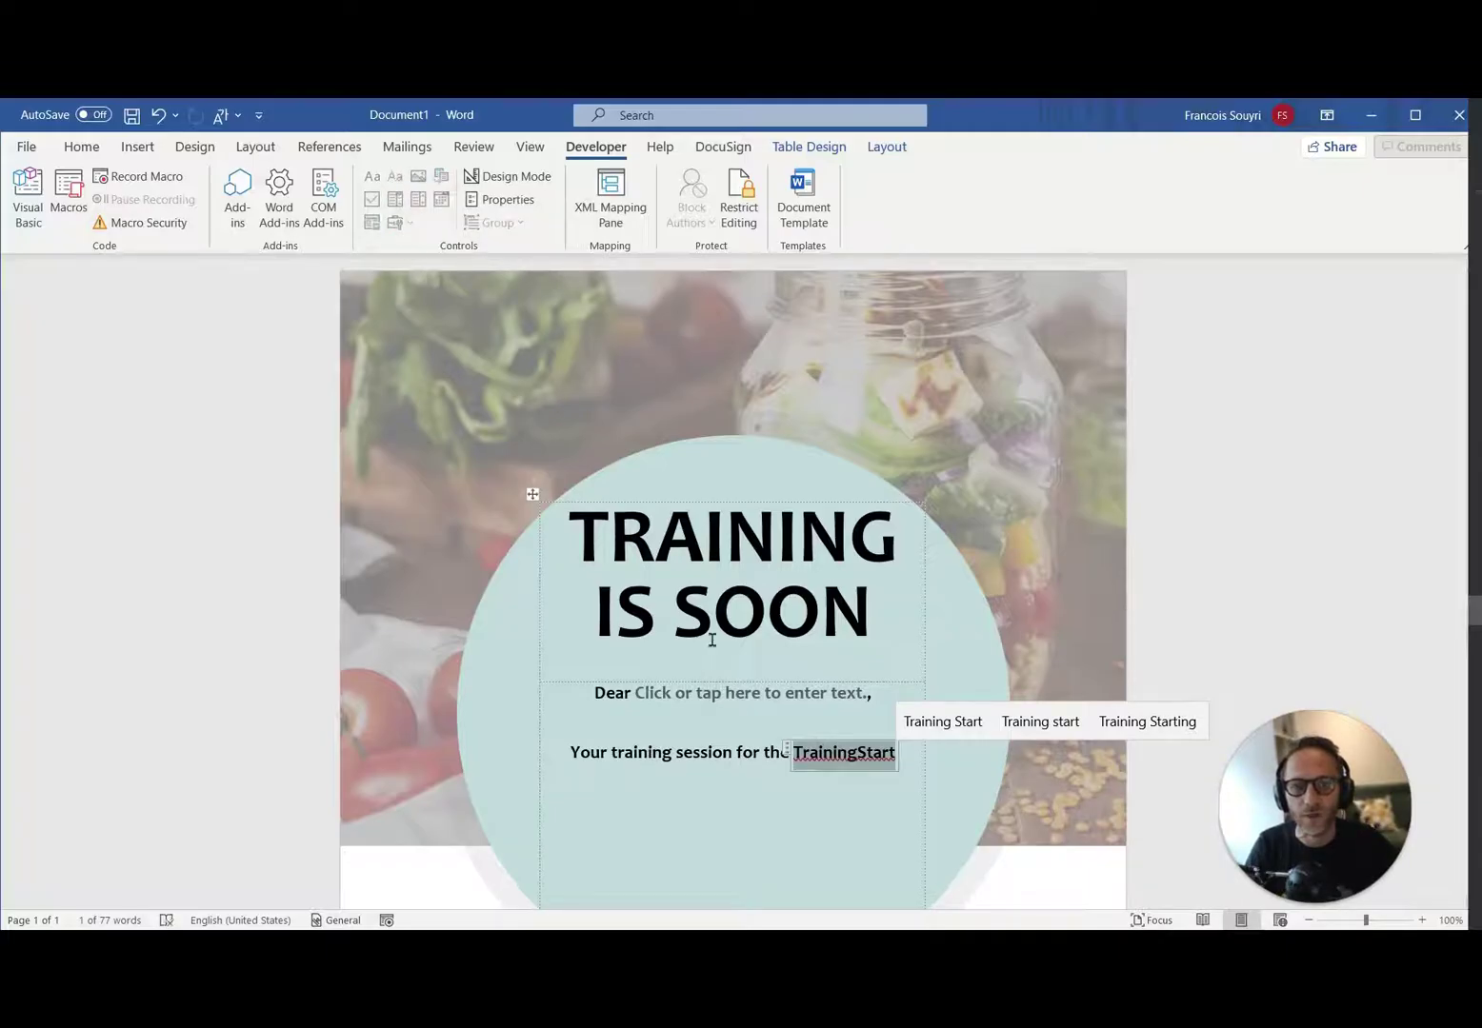
Inspect the properties of the field after 'Dear', then close them
left_click(751, 695)
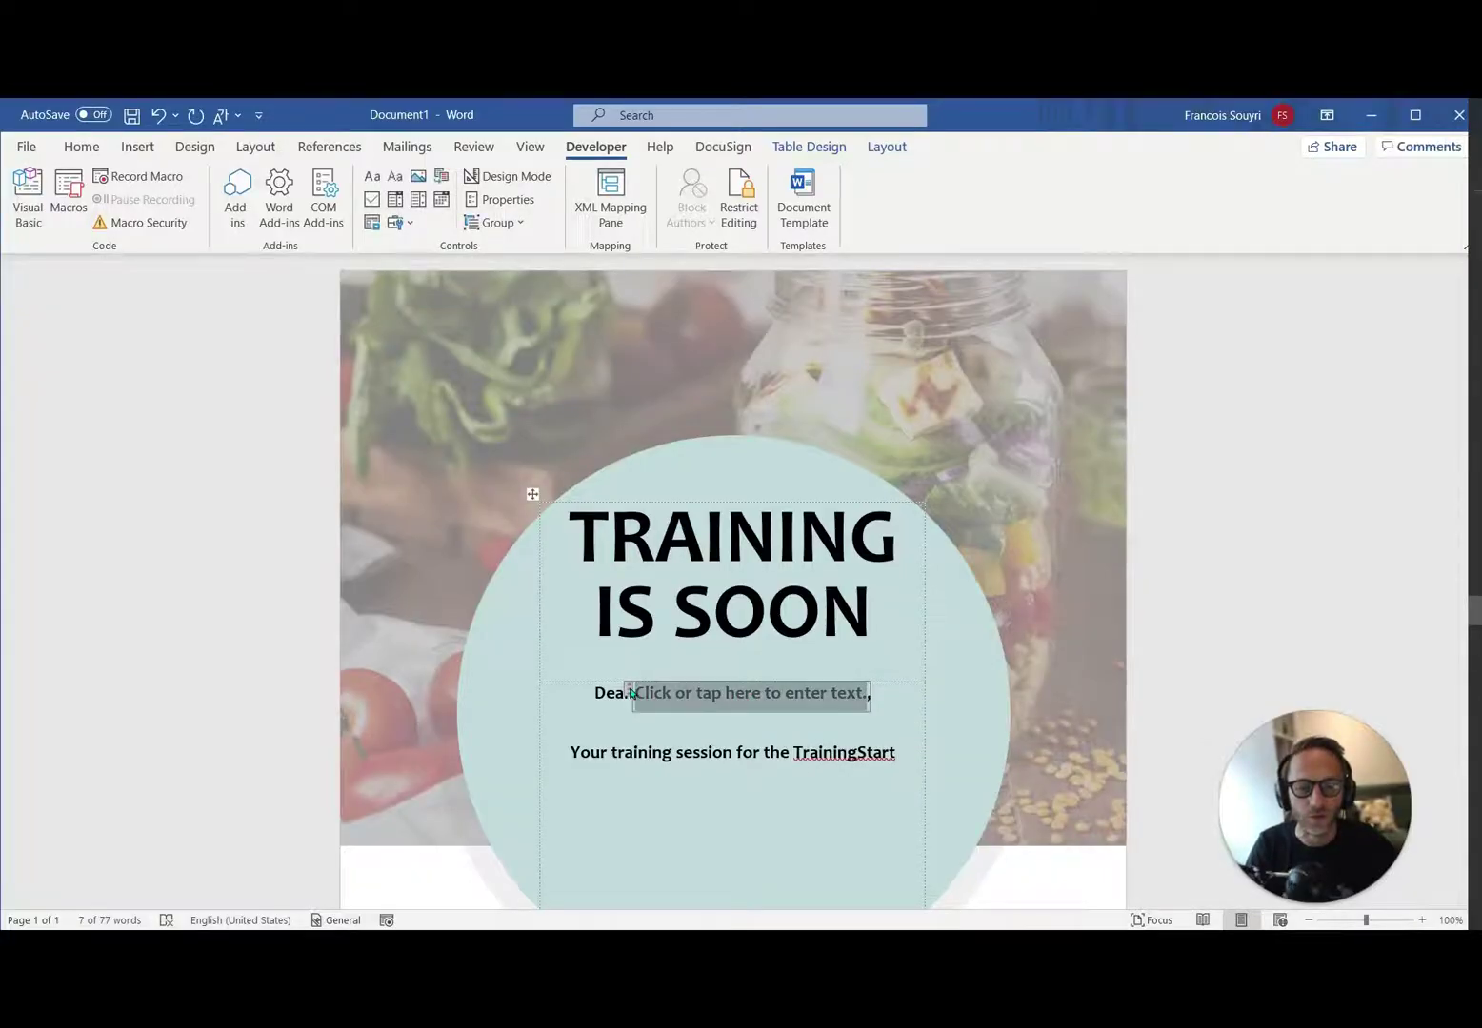
left_click(701, 700)
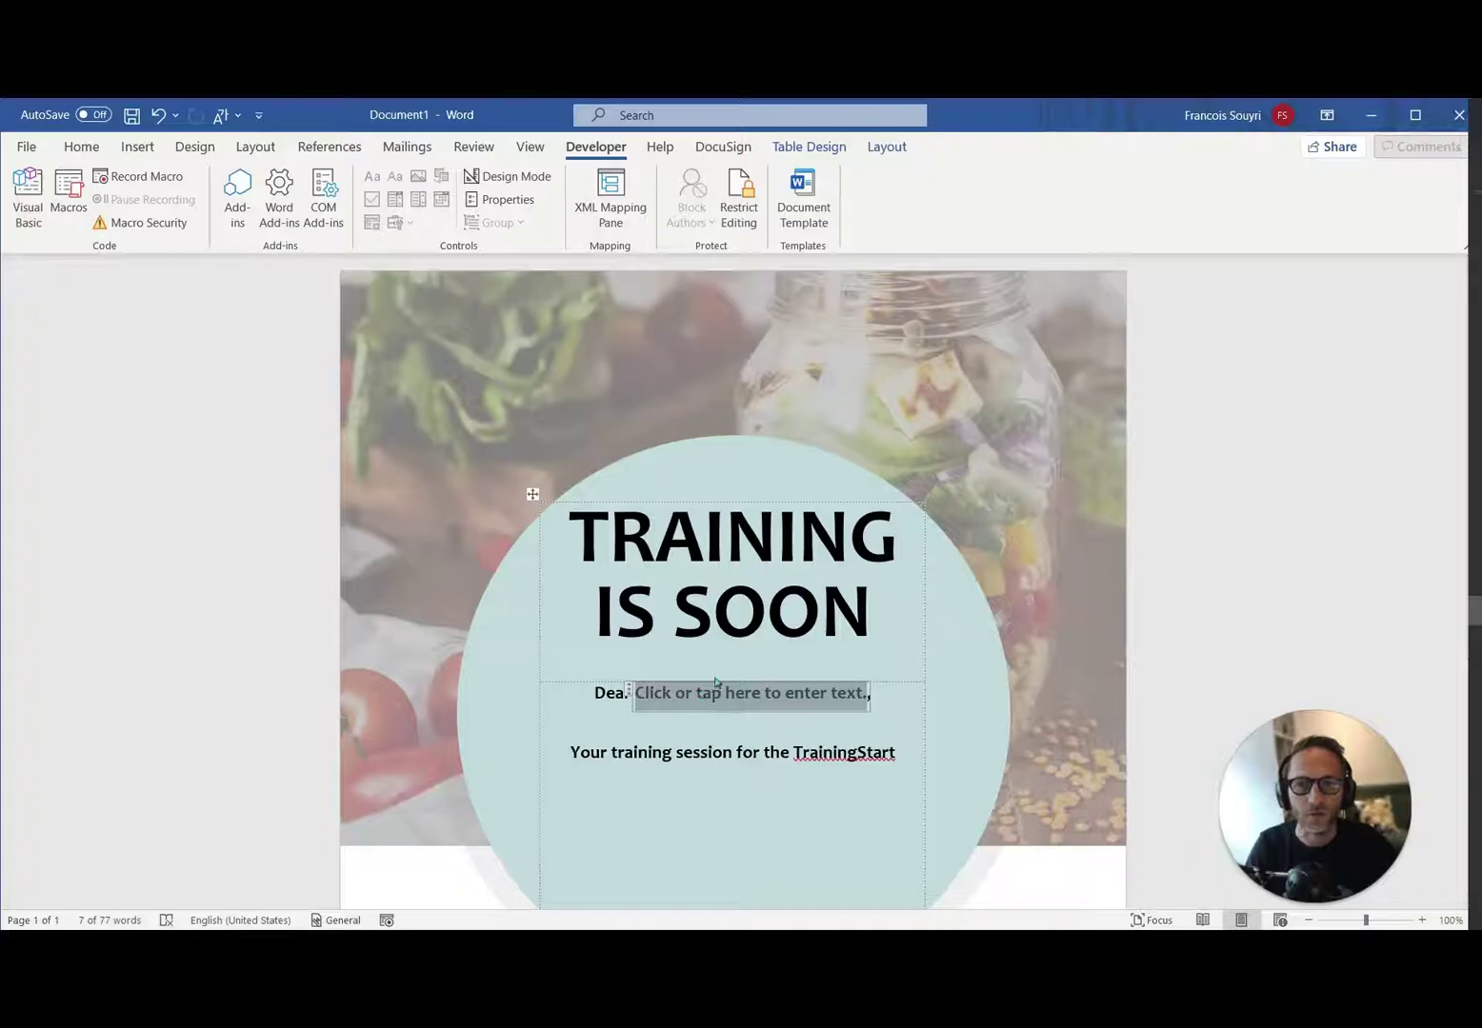
left_click(547, 203)
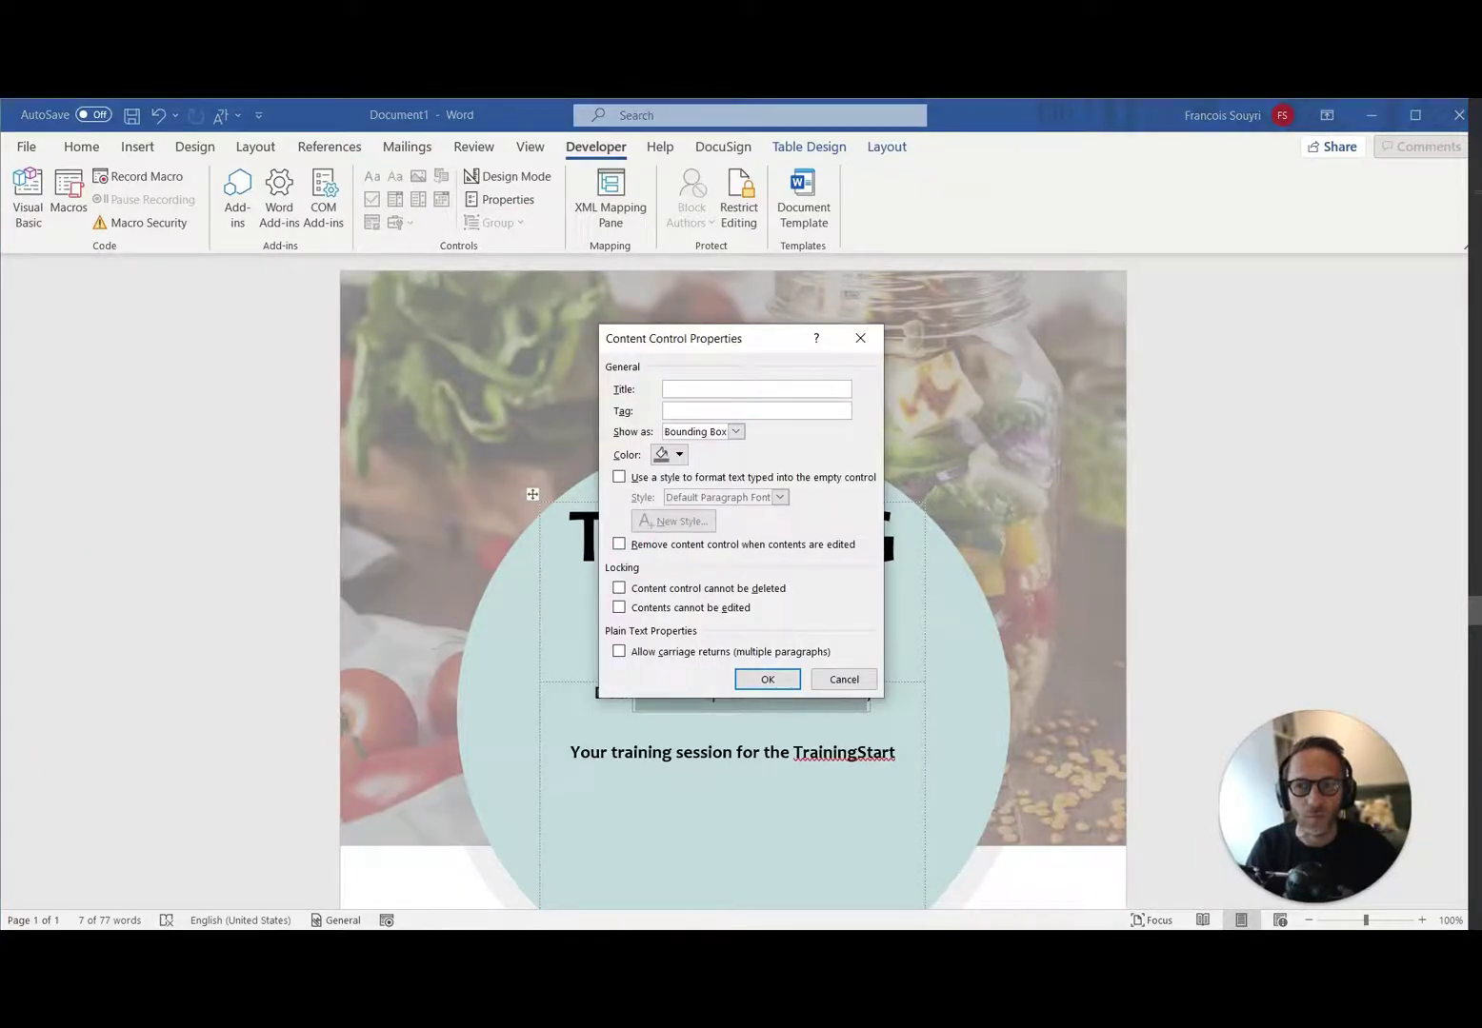
key("Escape")
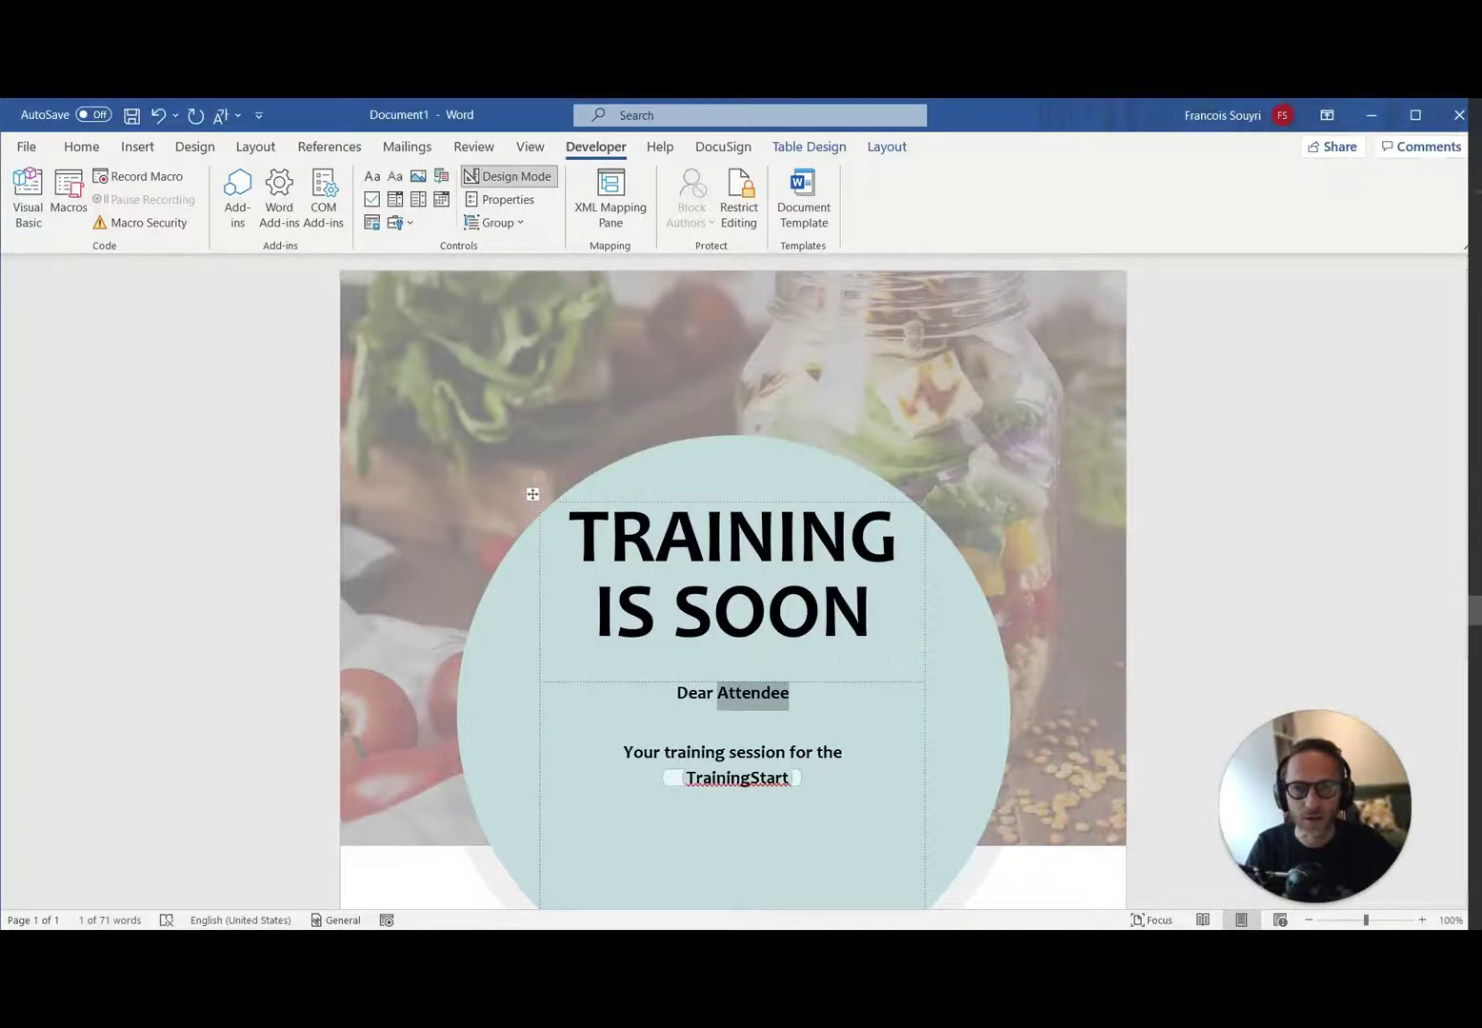
Wrap the Attendee placeholder in a plain text content control
left_click(750, 701)
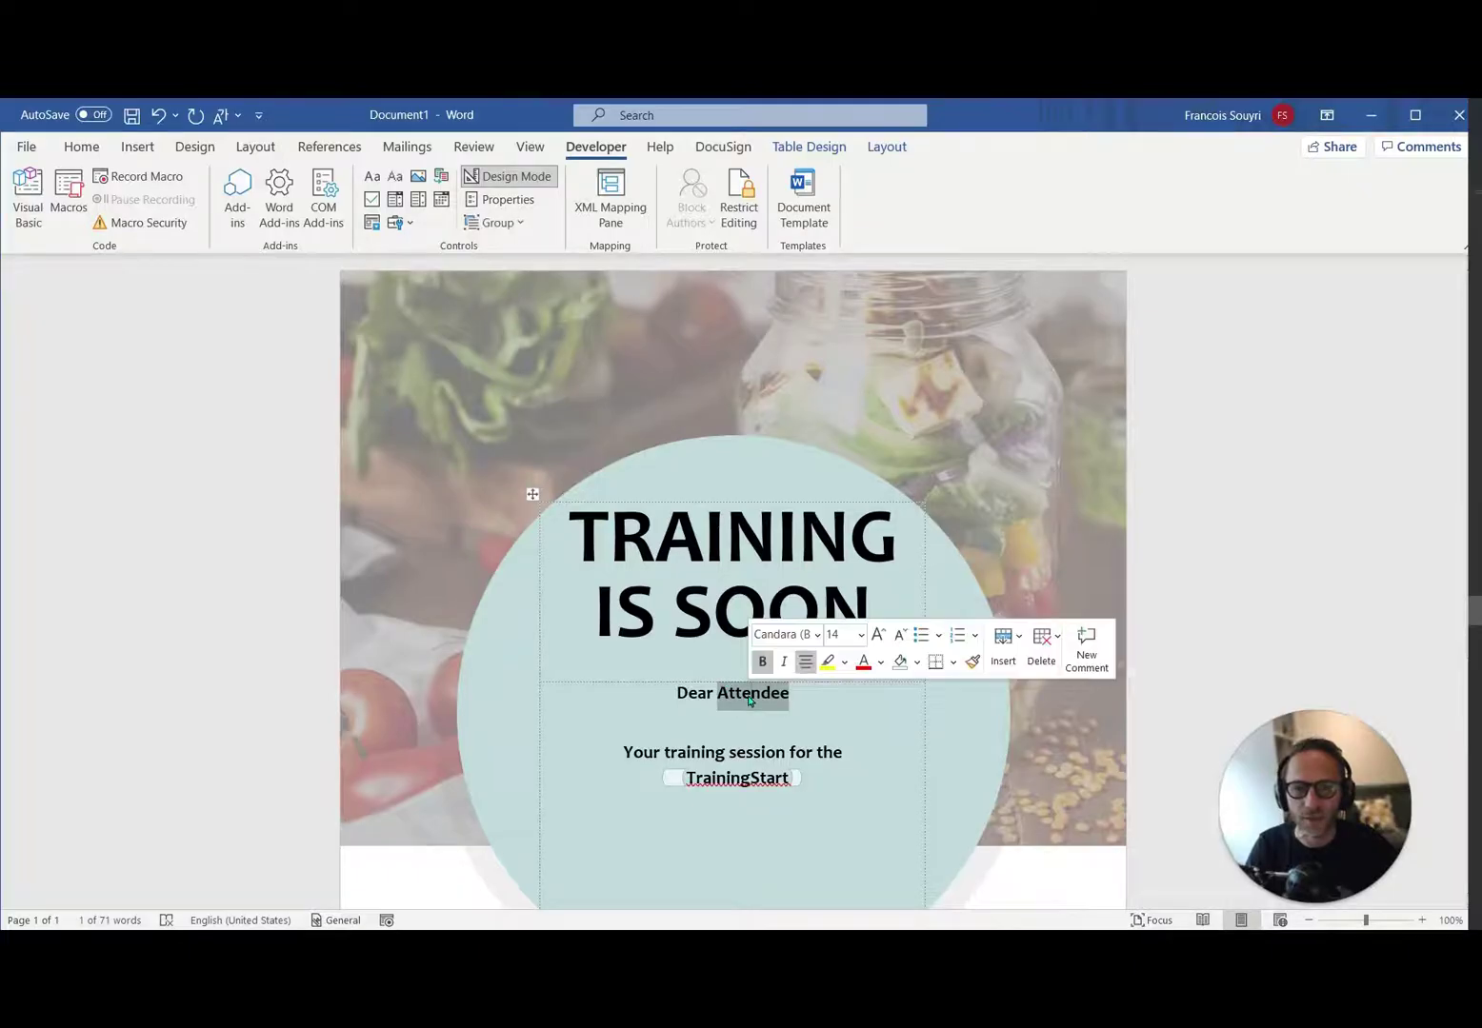
left_click(398, 183)
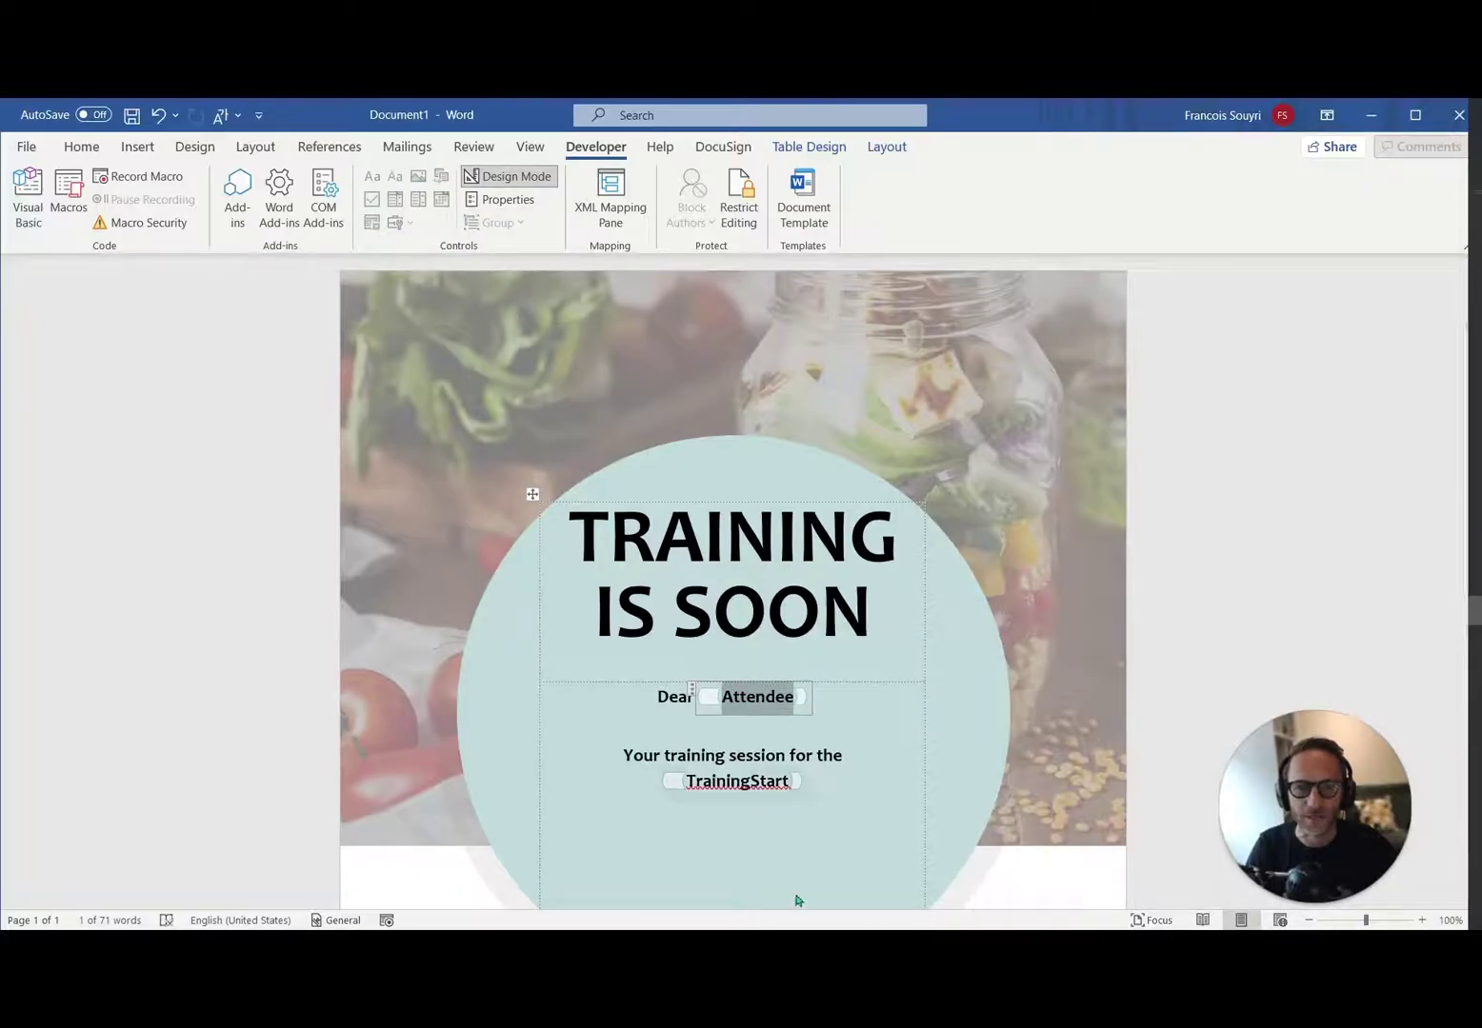
left_click(860, 796)
left_click(831, 779)
left_click(835, 757)
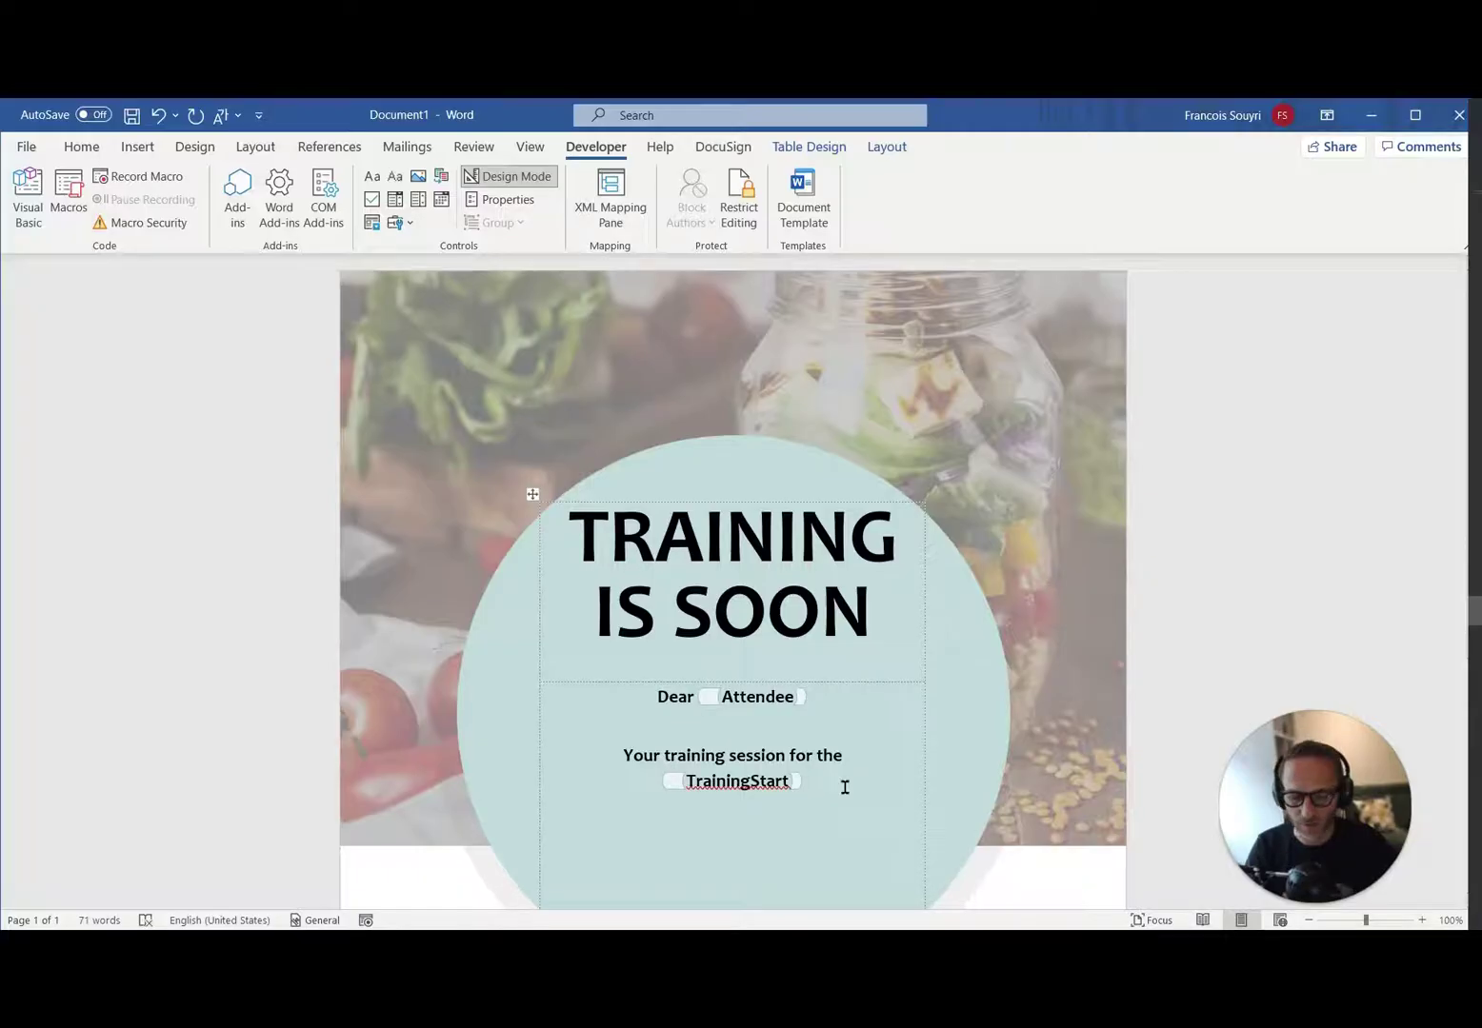
Type 'until TrainingEnd' and turn TrainingEnd into a plain text field
type("until")
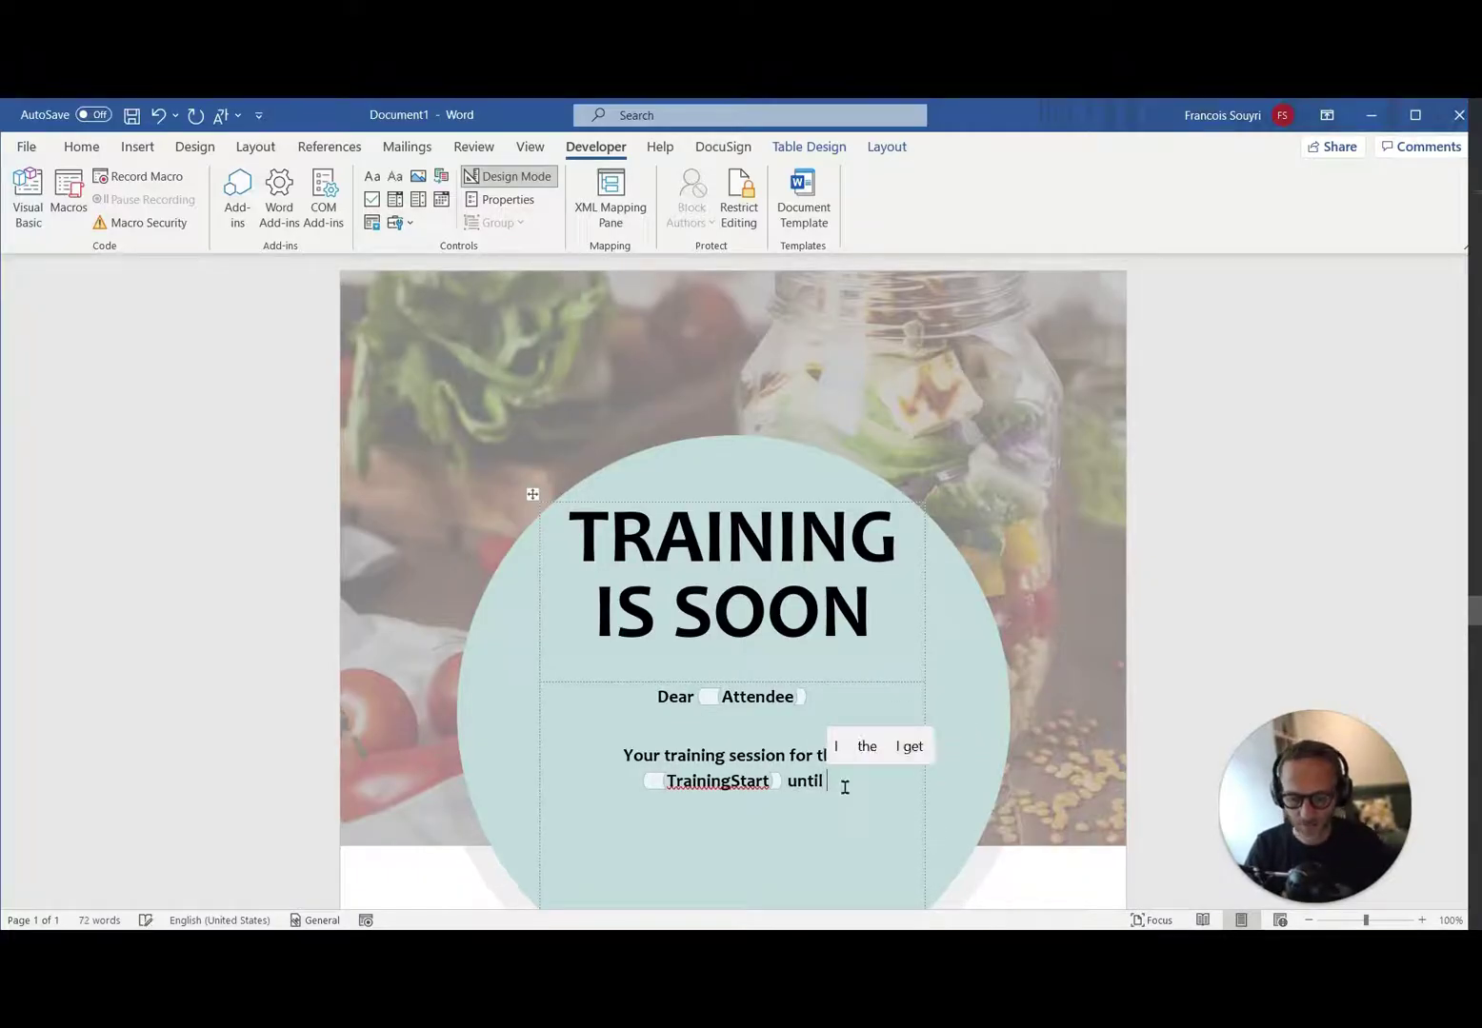
type(" trainingend")
key("ctrl+Left")
type("T")
key("Delete")
type("E")
key("Delete")
double_click(845, 790)
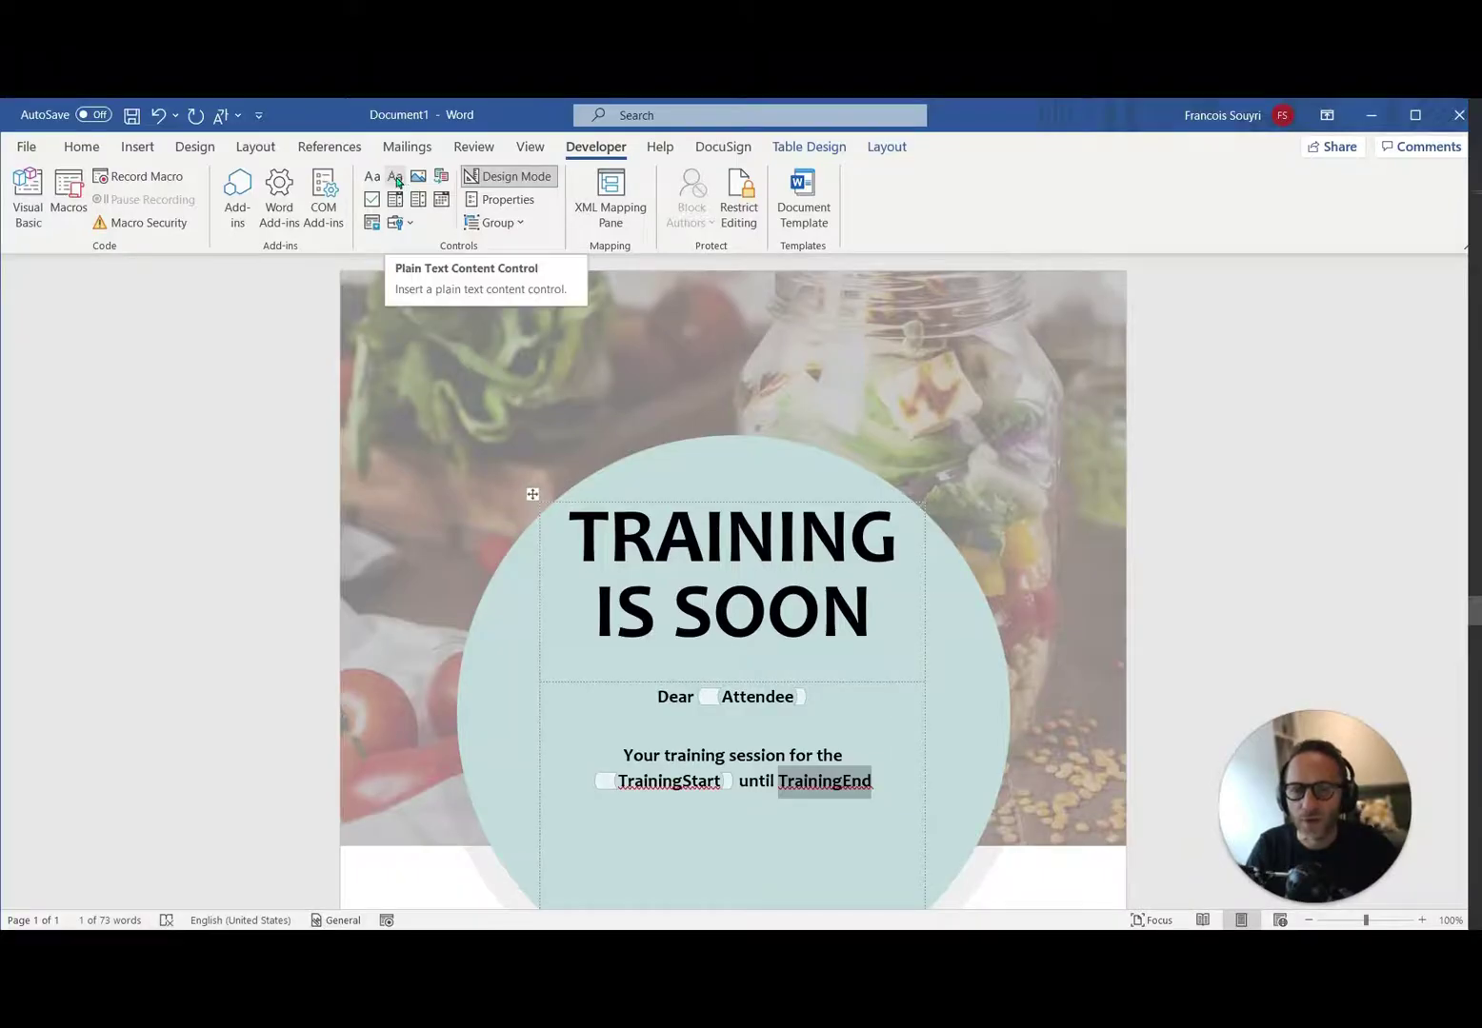
left_click(397, 182)
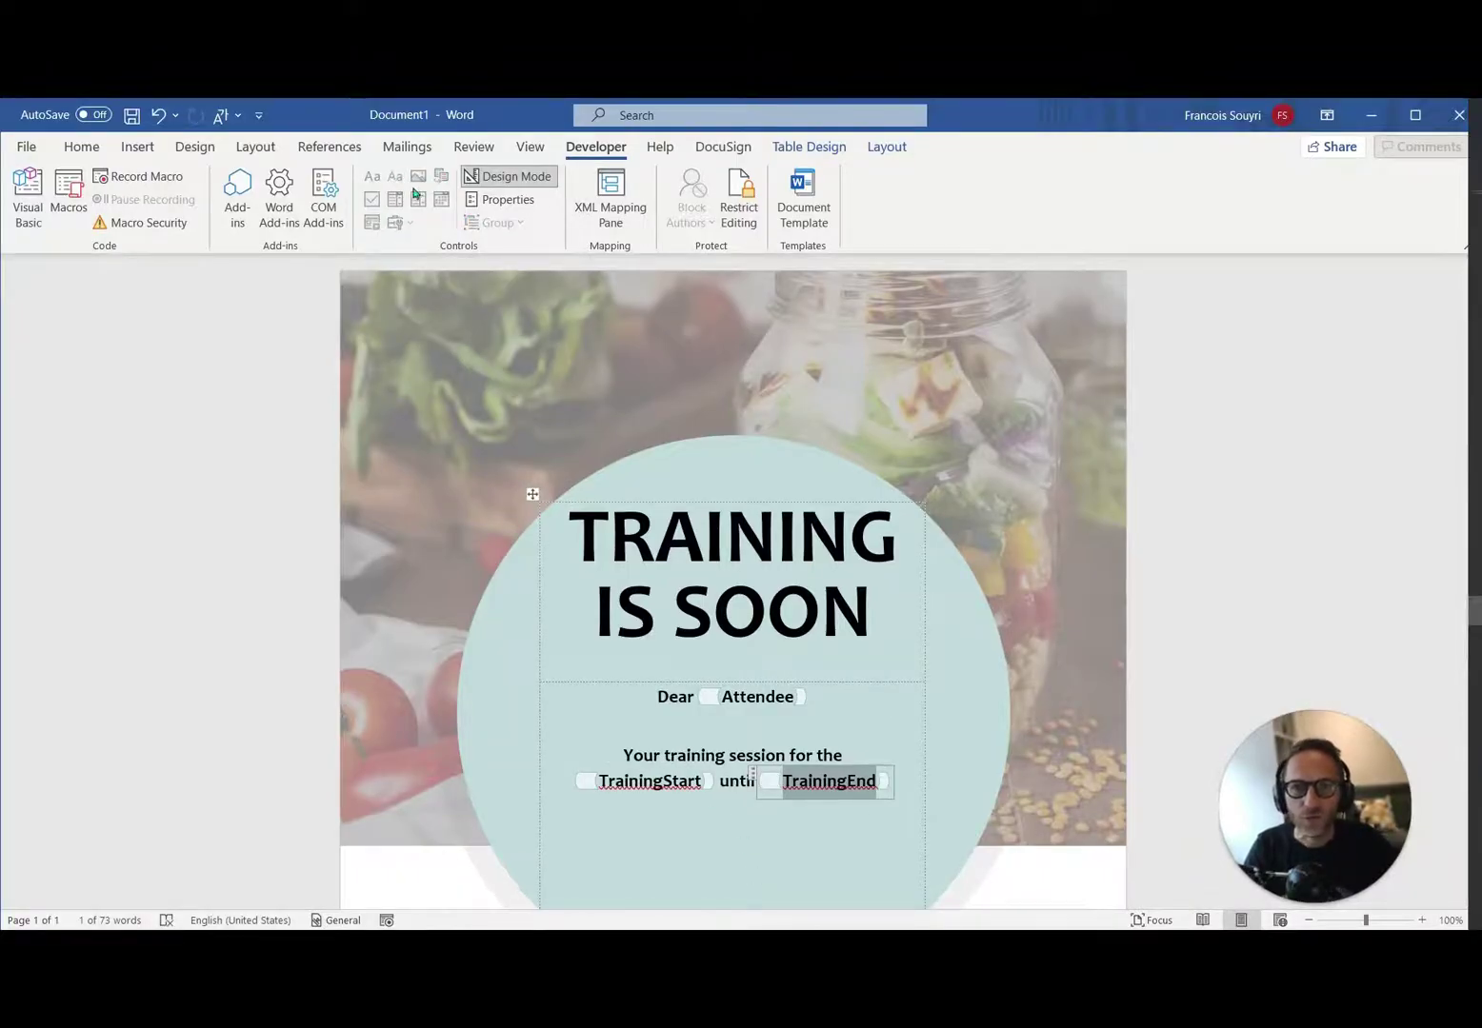
left_click(895, 811)
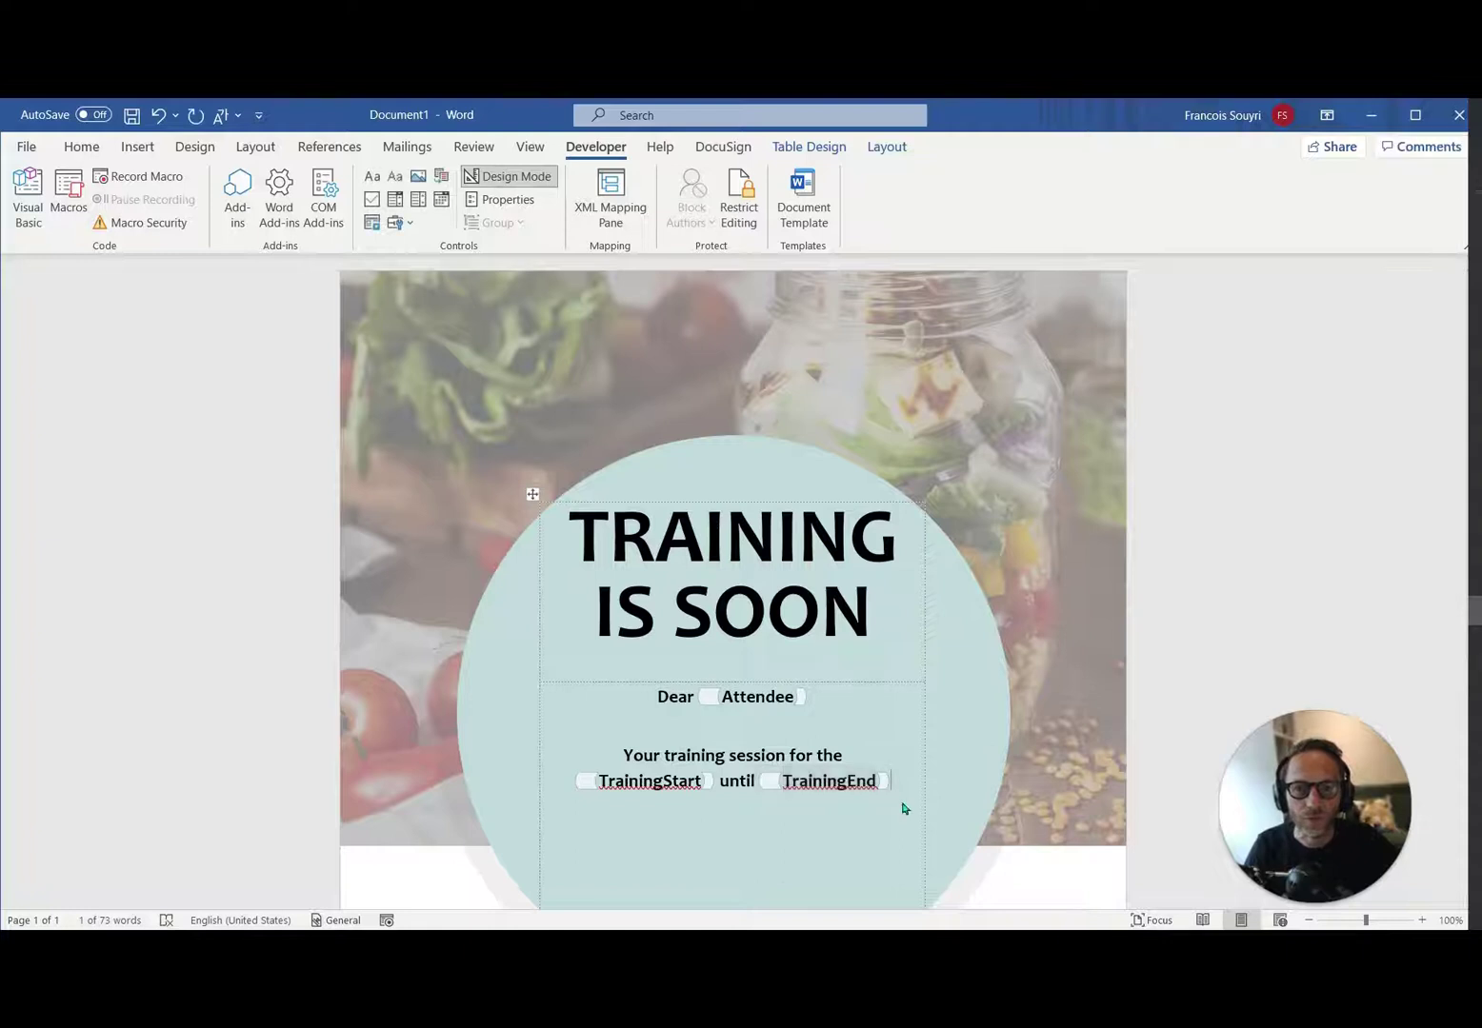
Add a new line reading 'Is Confirmed!' below the sentence
double_click(745, 781)
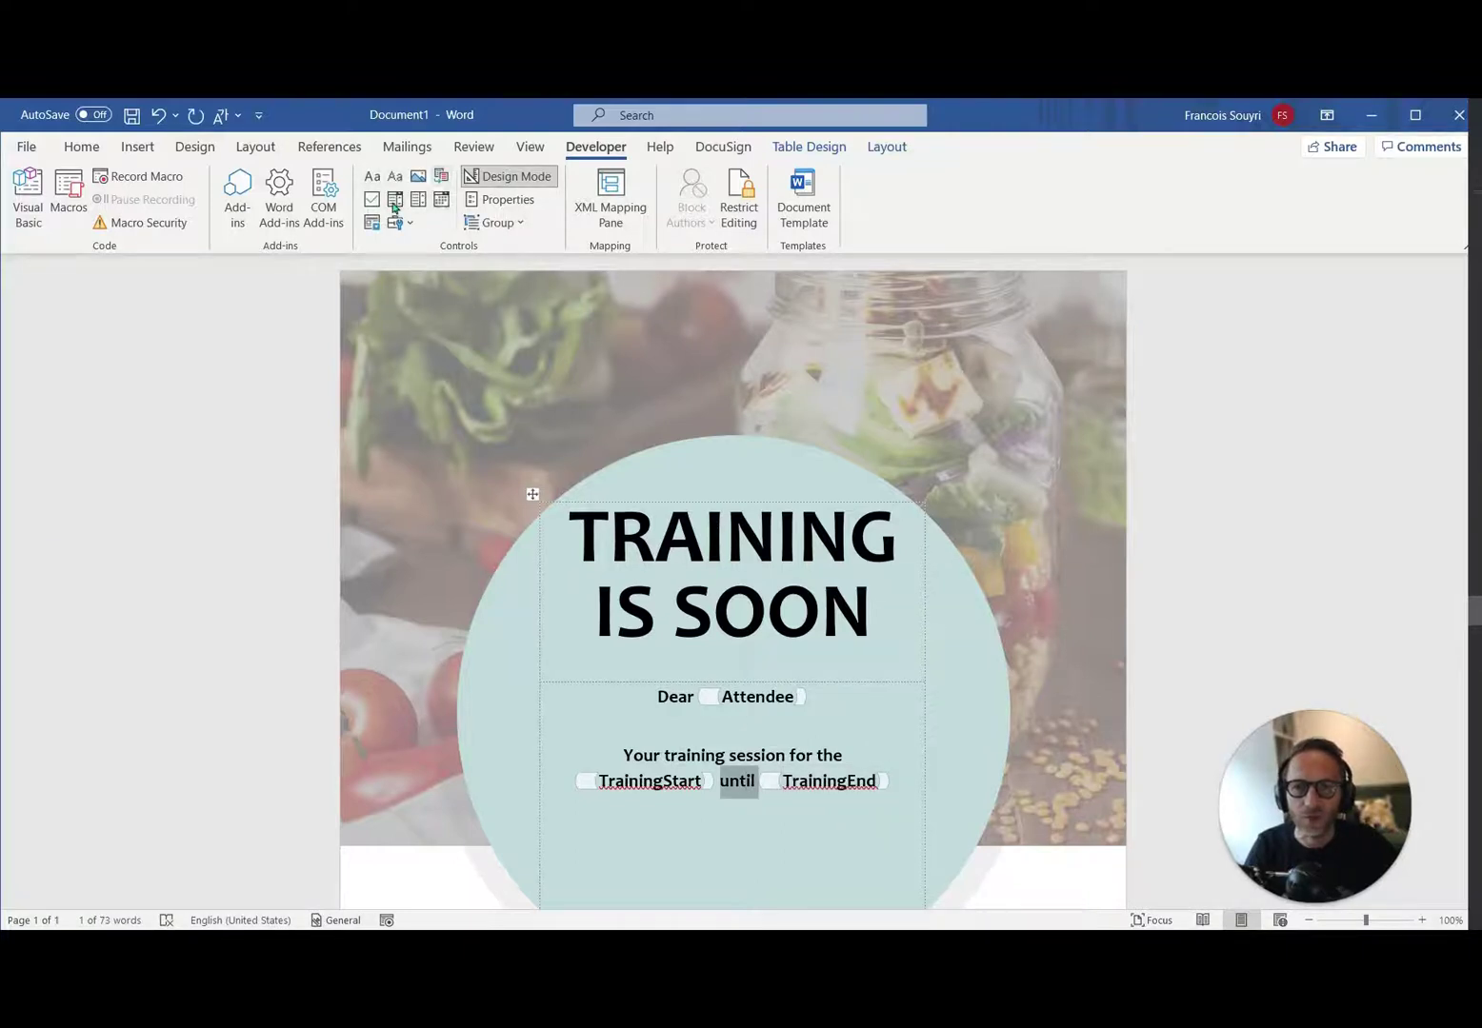
left_click(896, 777)
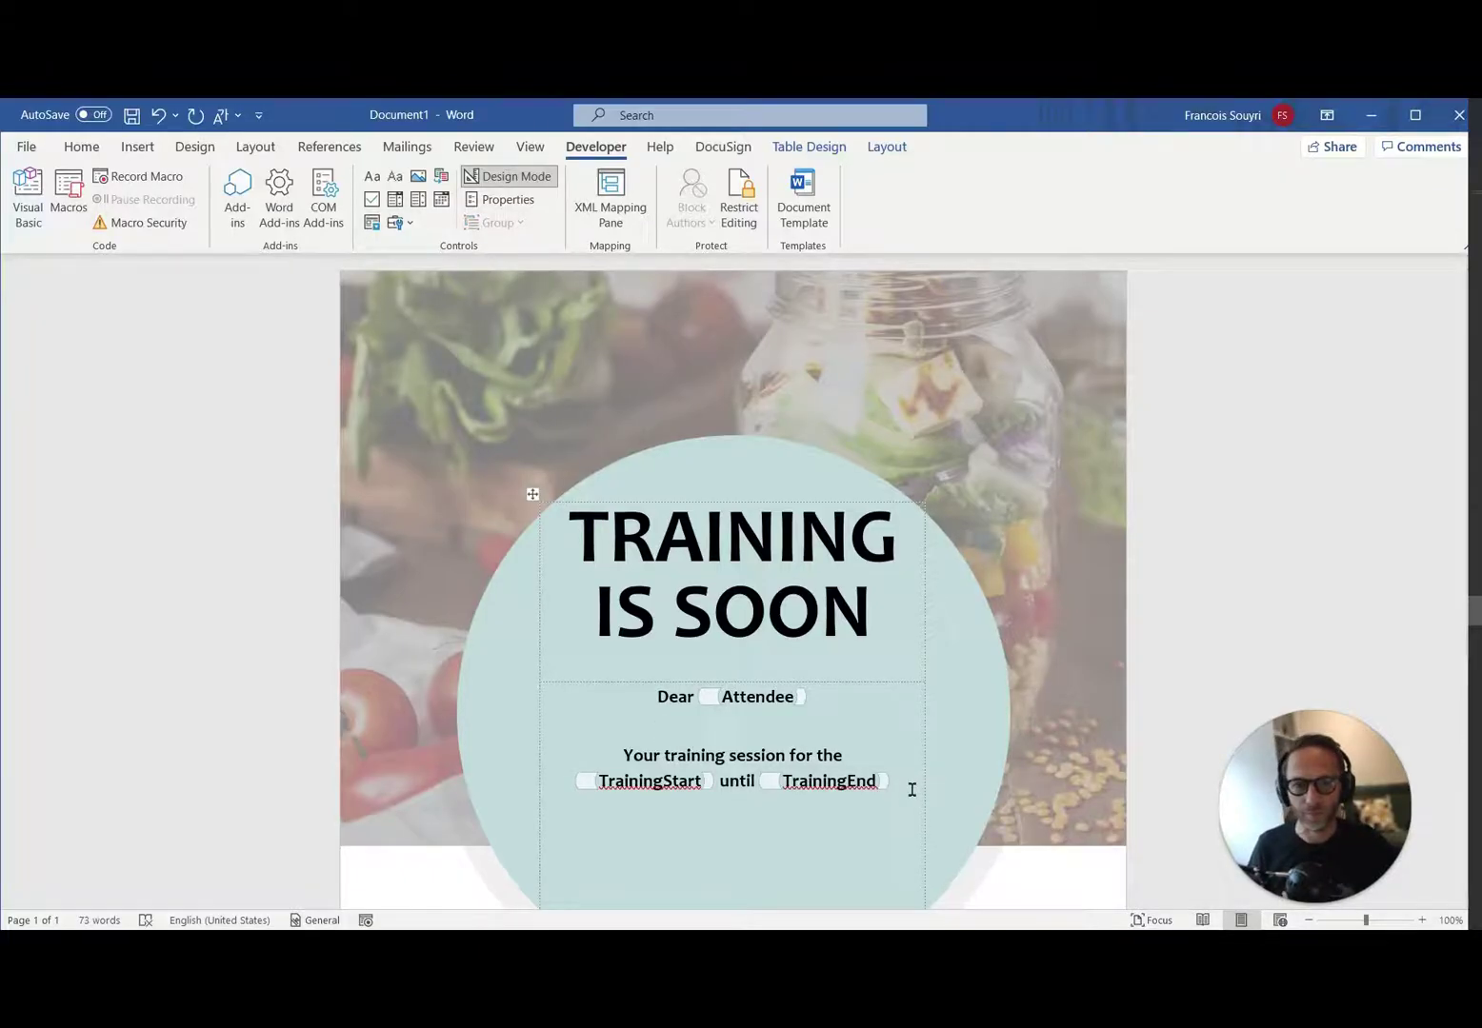
key("Return")
type("Is ")
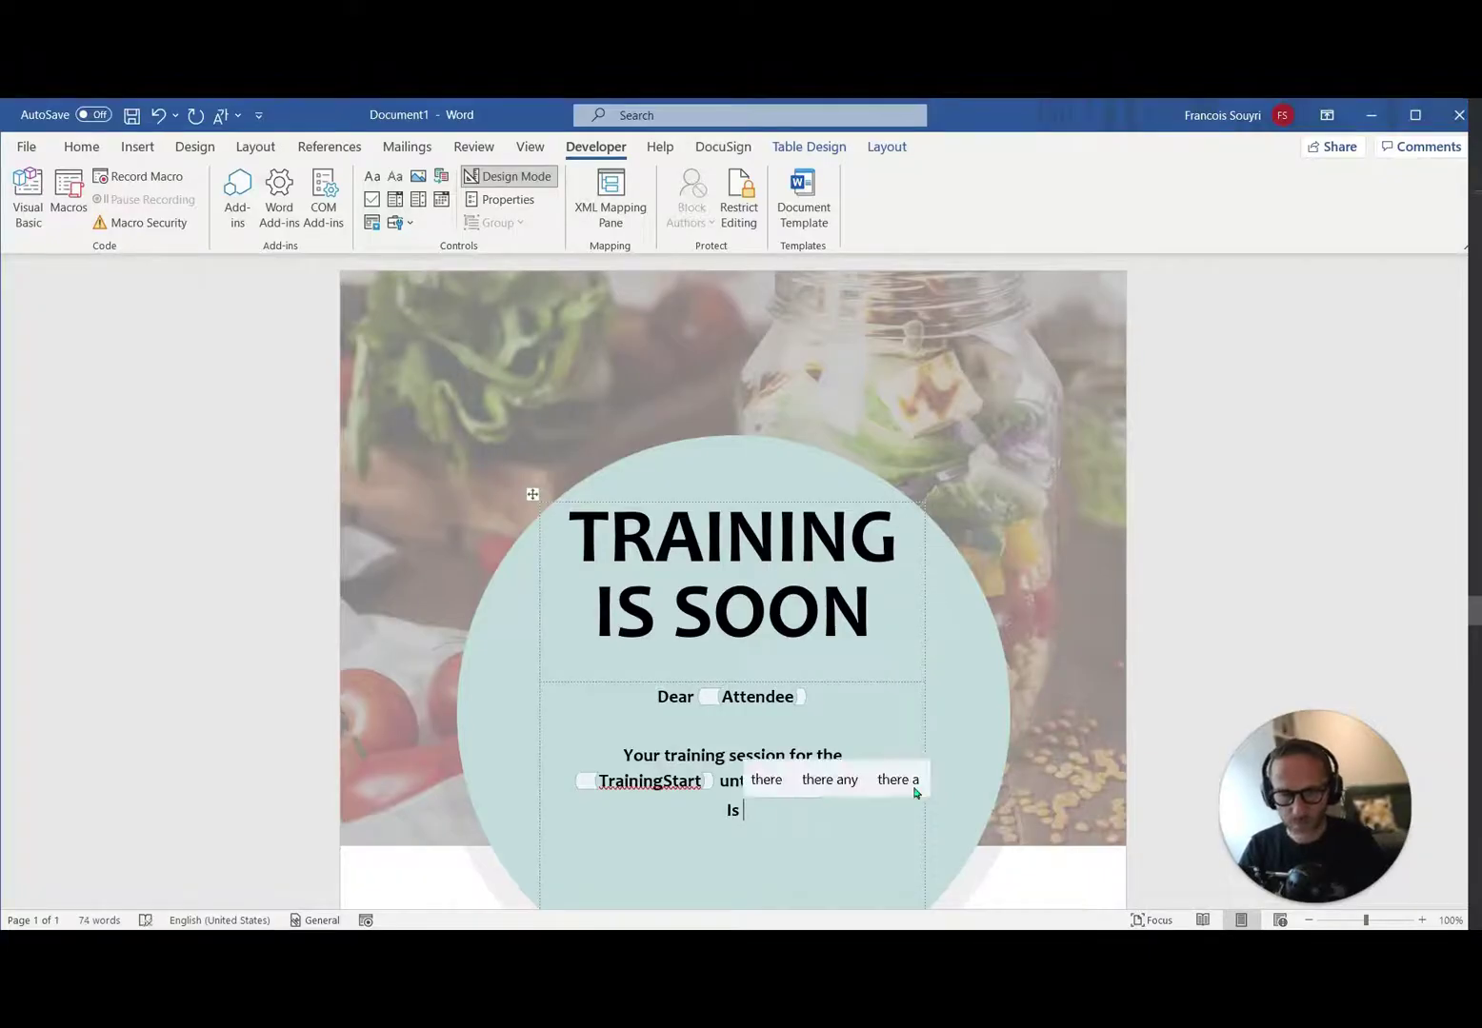
type("Confirmed!")
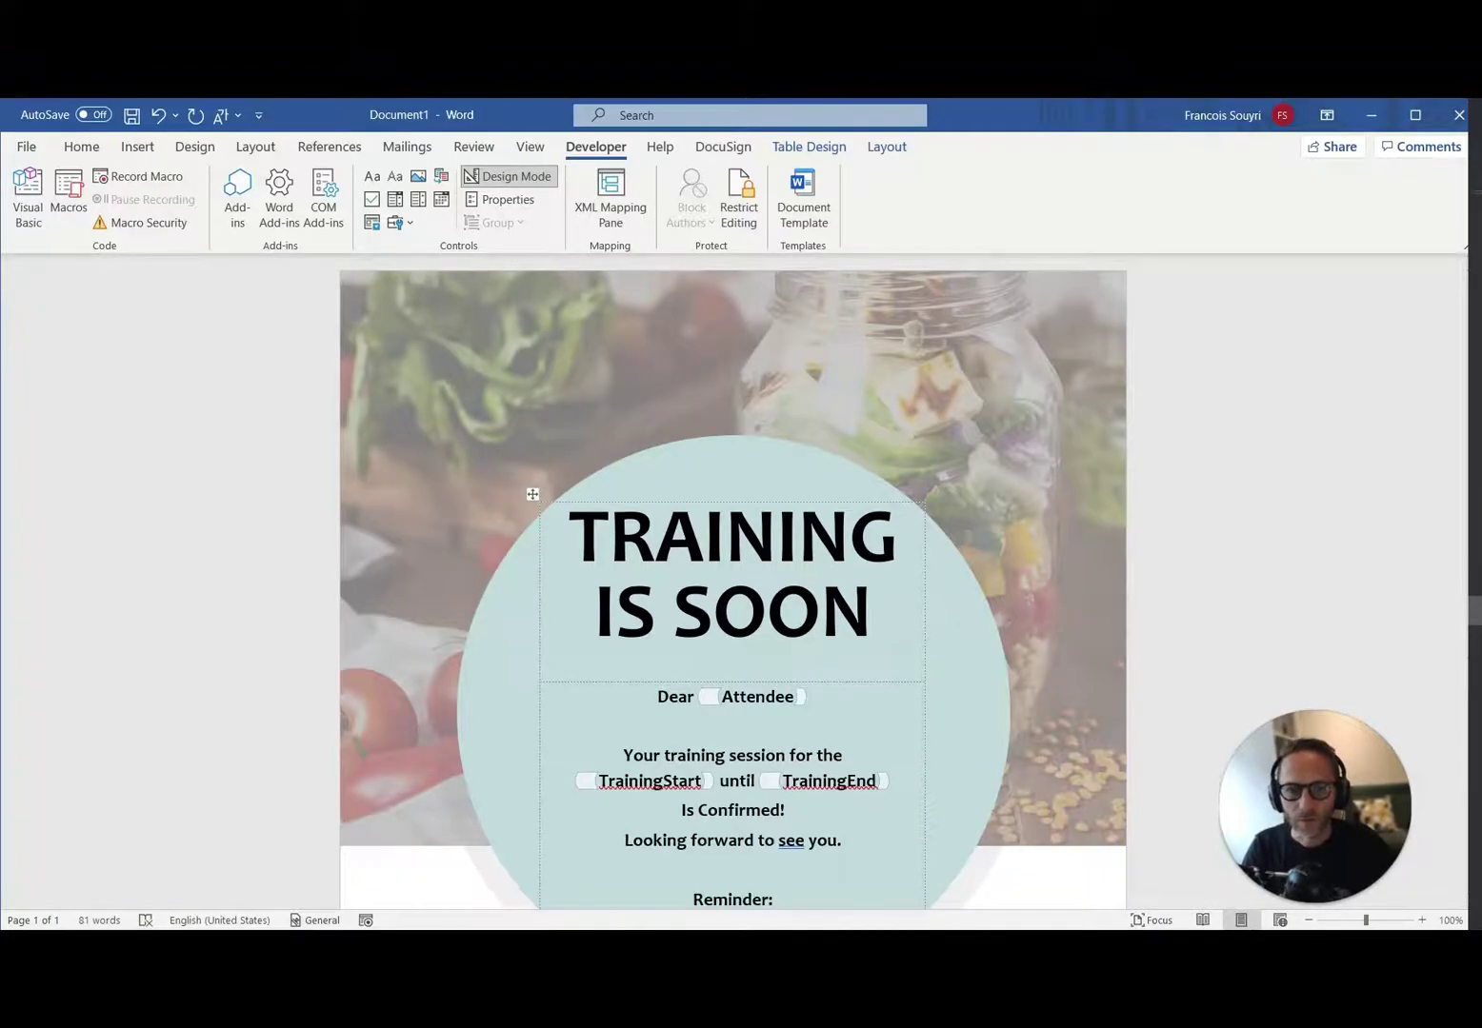
Delete 'Reminder:', the 'Add Key Event Info Here!' title and the lower table's placeholder paragraphs
scroll(763, 769, "down", 3)
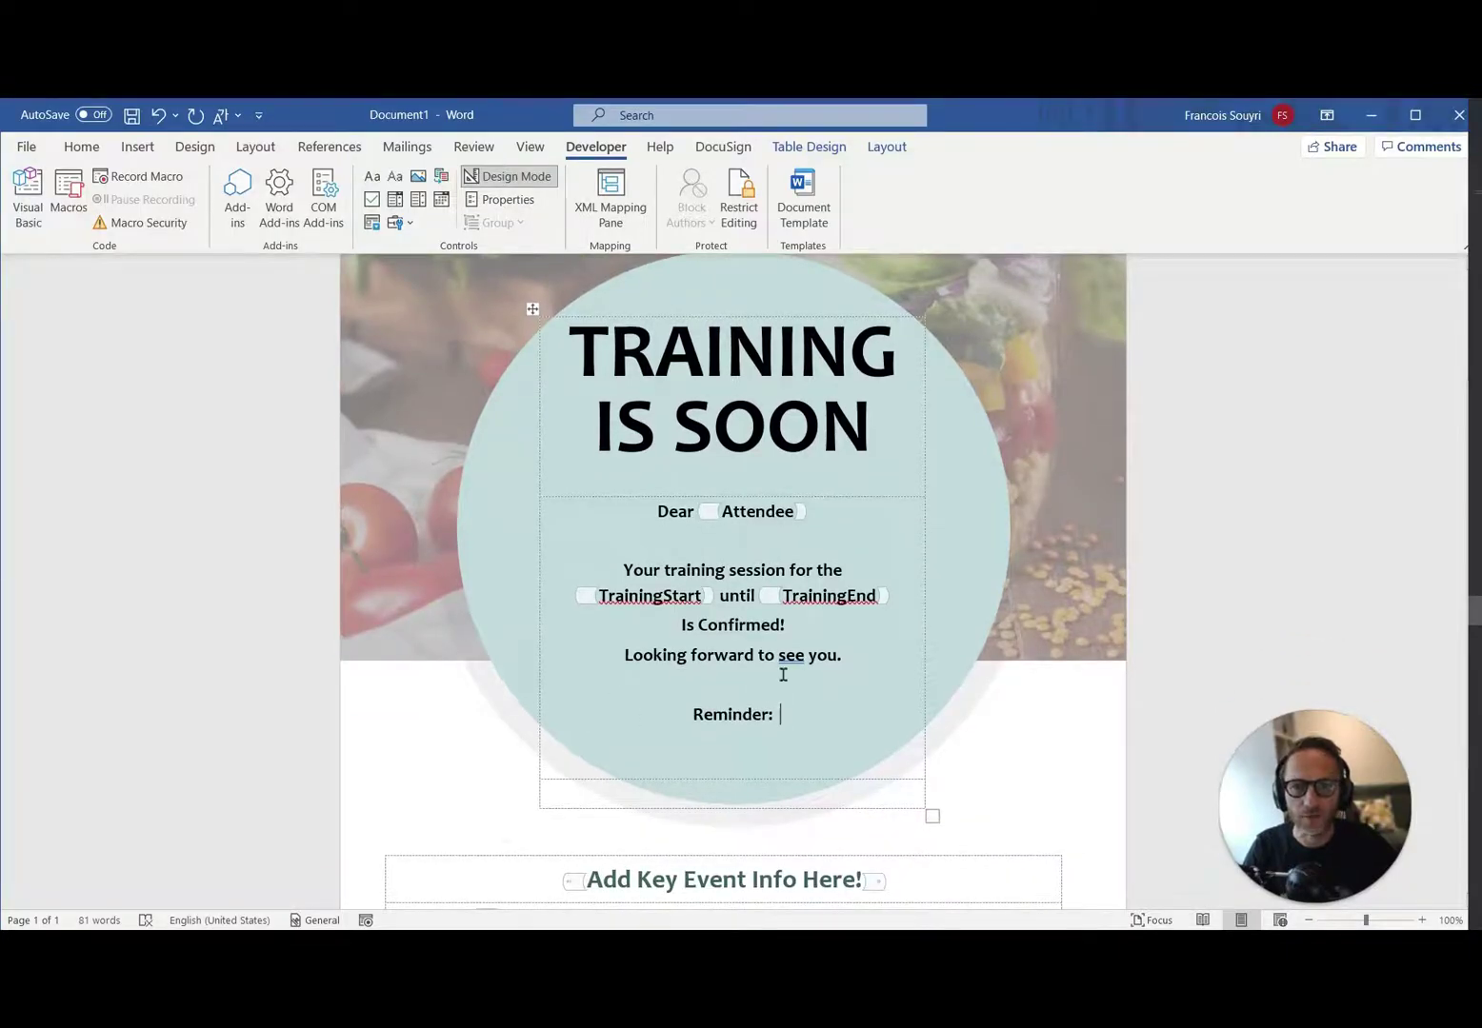
key("shift+Home")
key("BackSpace")
scroll(507, 700, "down", 3)
left_click_drag(580, 712, 949, 692)
key("Delete")
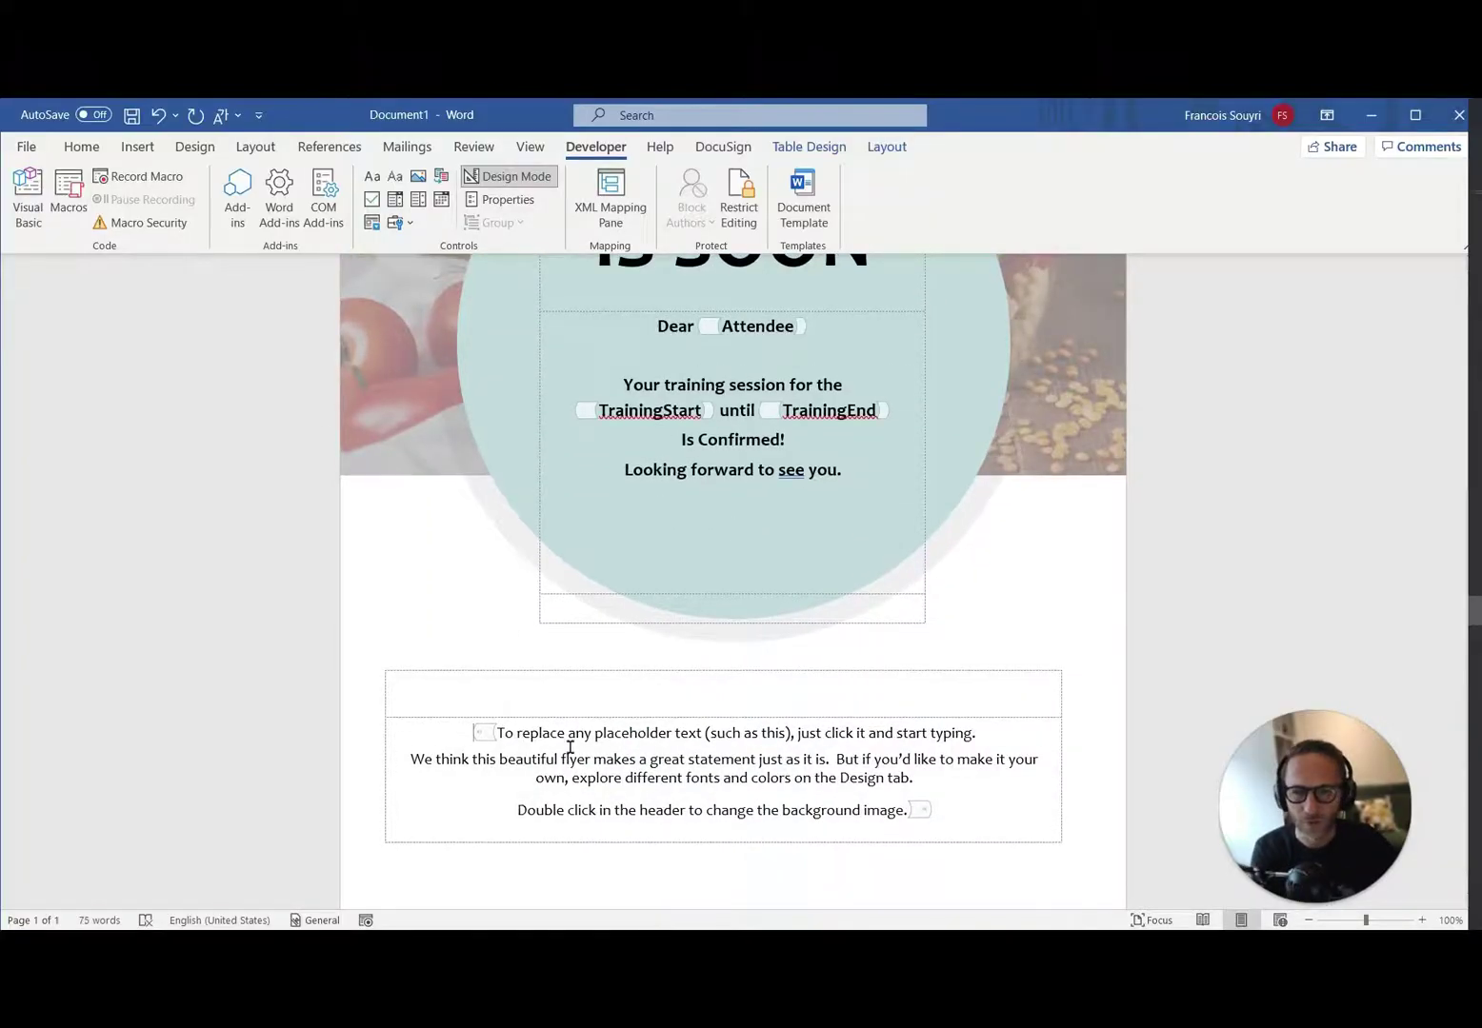
left_click_drag(438, 739, 926, 794)
key("Delete")
Add 'Reminder of the course:' with a CourseOutline plain text field on the next line
type("Reminder of the course")
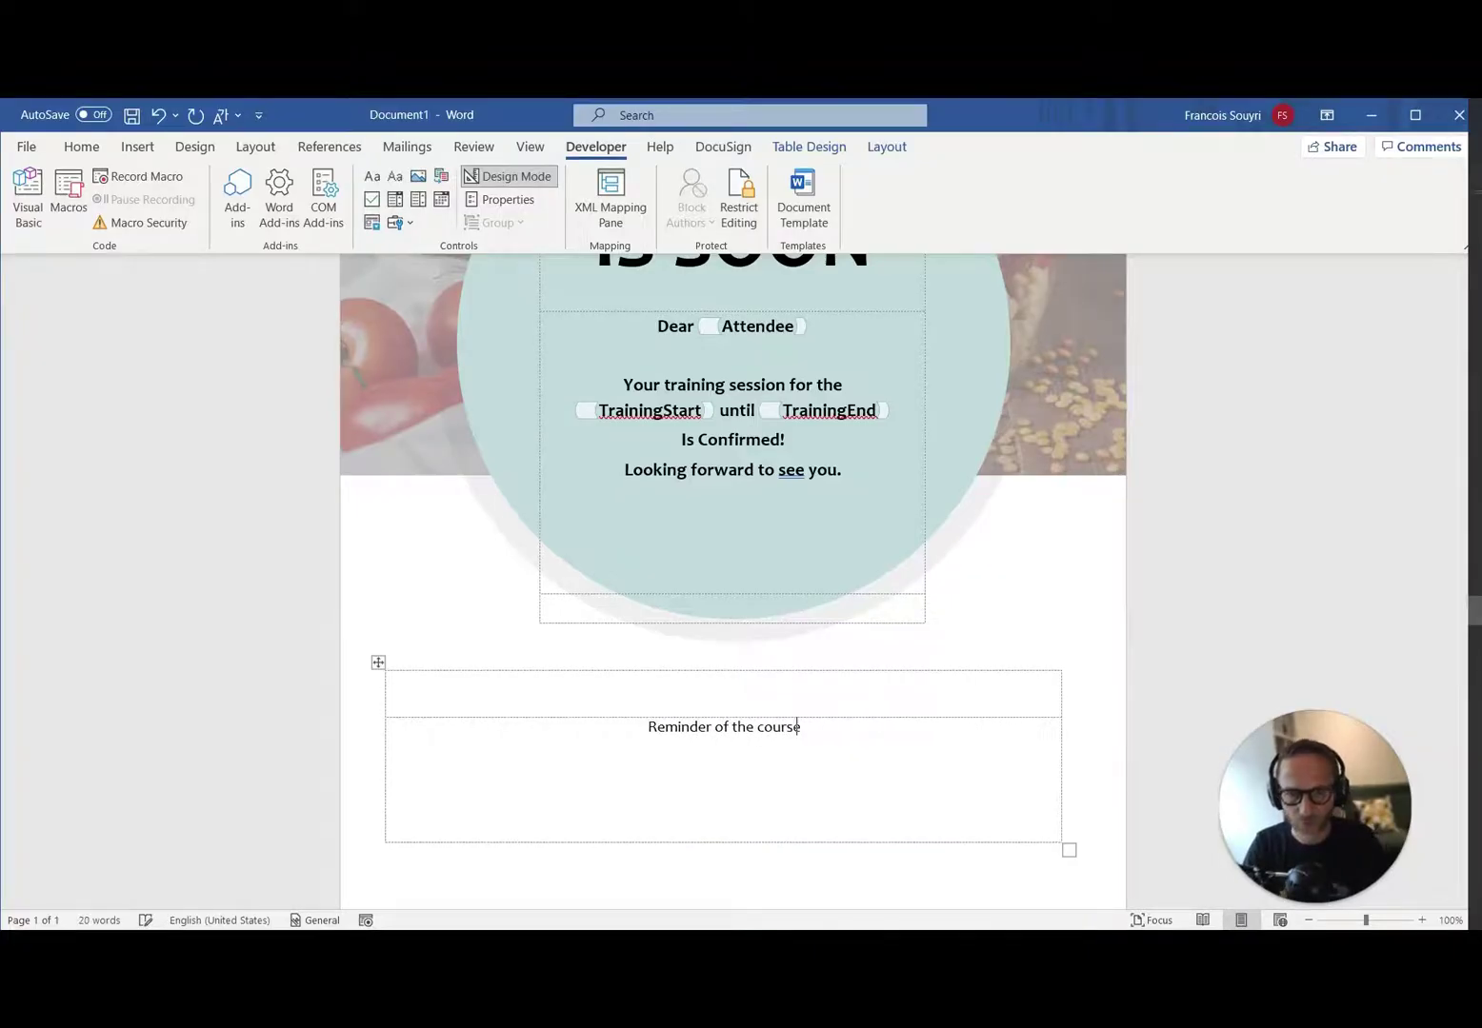
type(":")
key("Return")
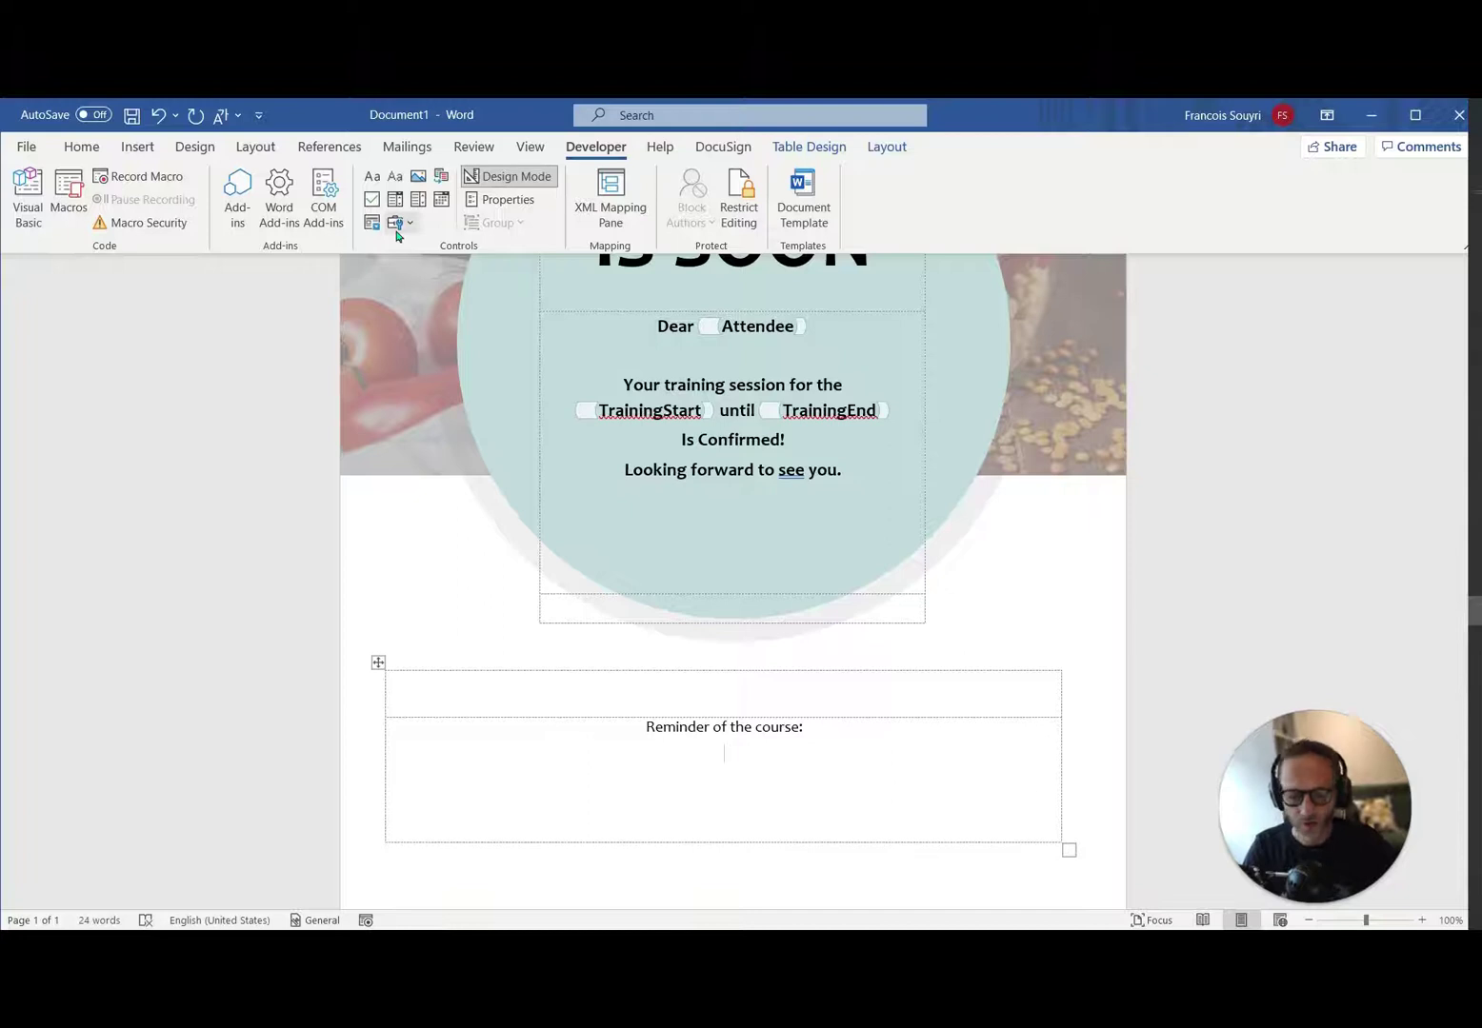
type("Reminder")
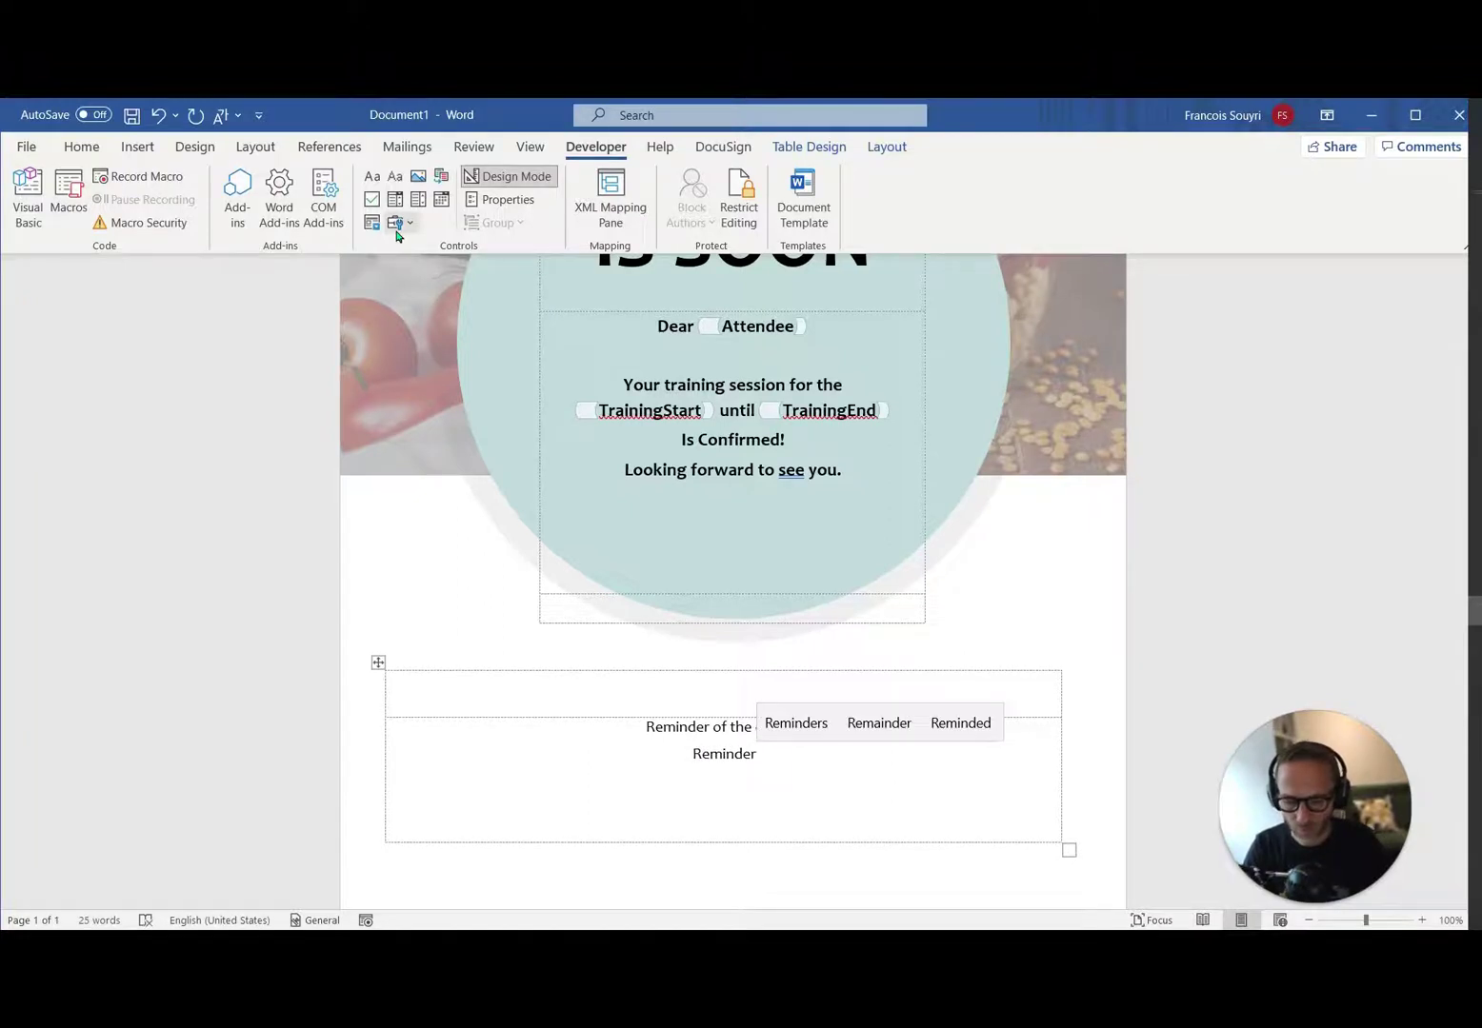
key("shift+Home")
type("CourseO")
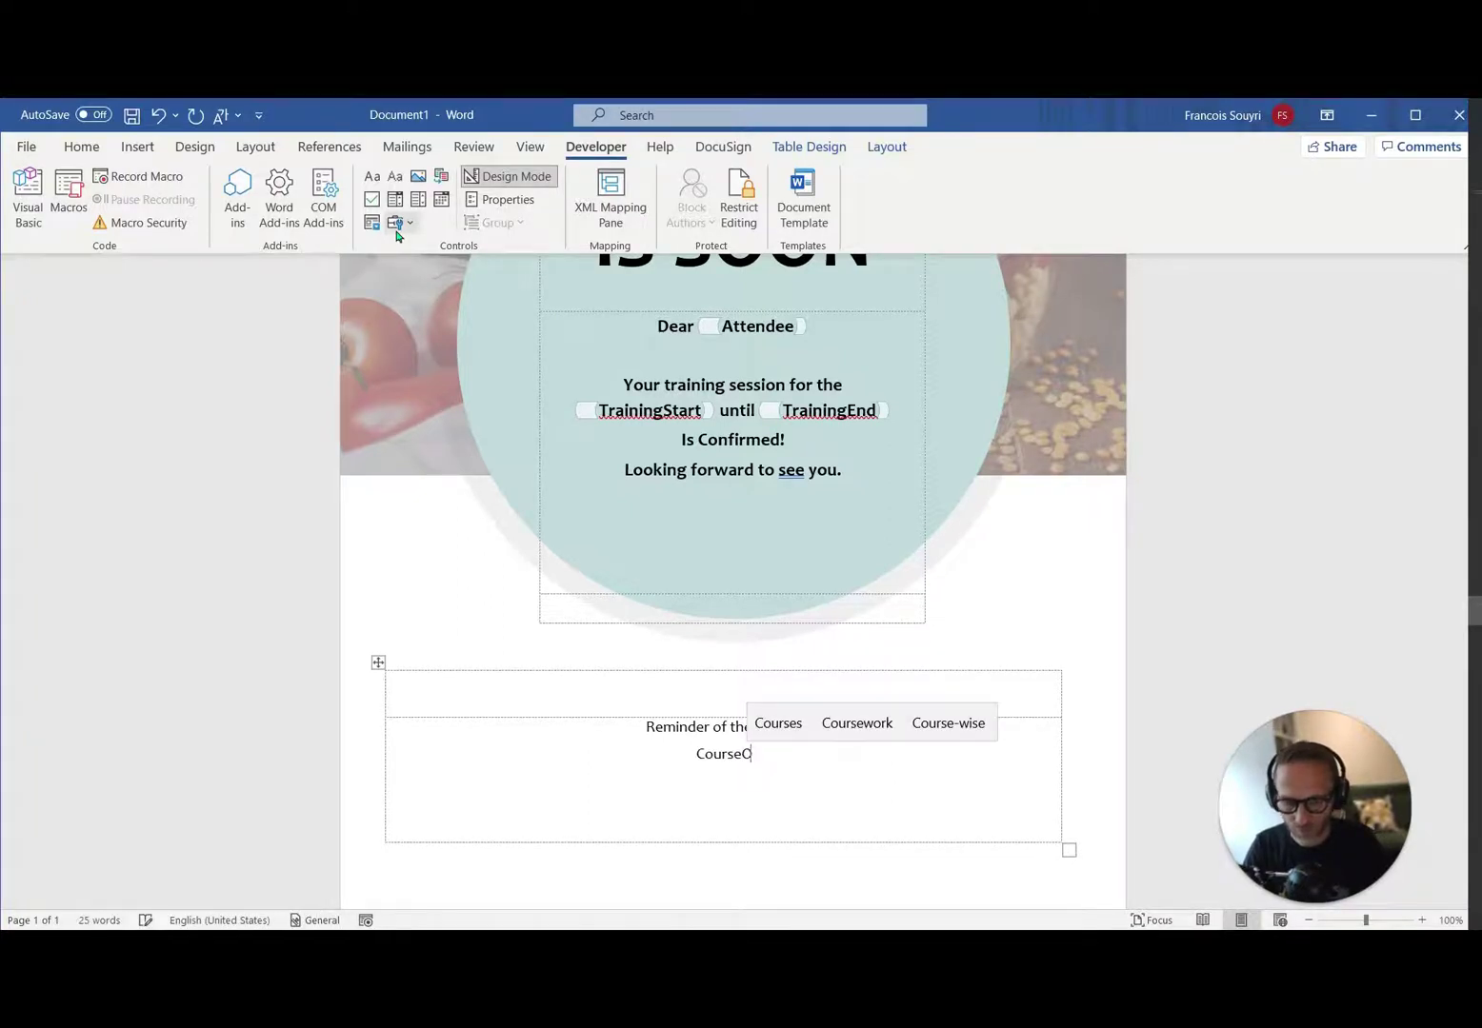
type("utline")
key("shift+Home")
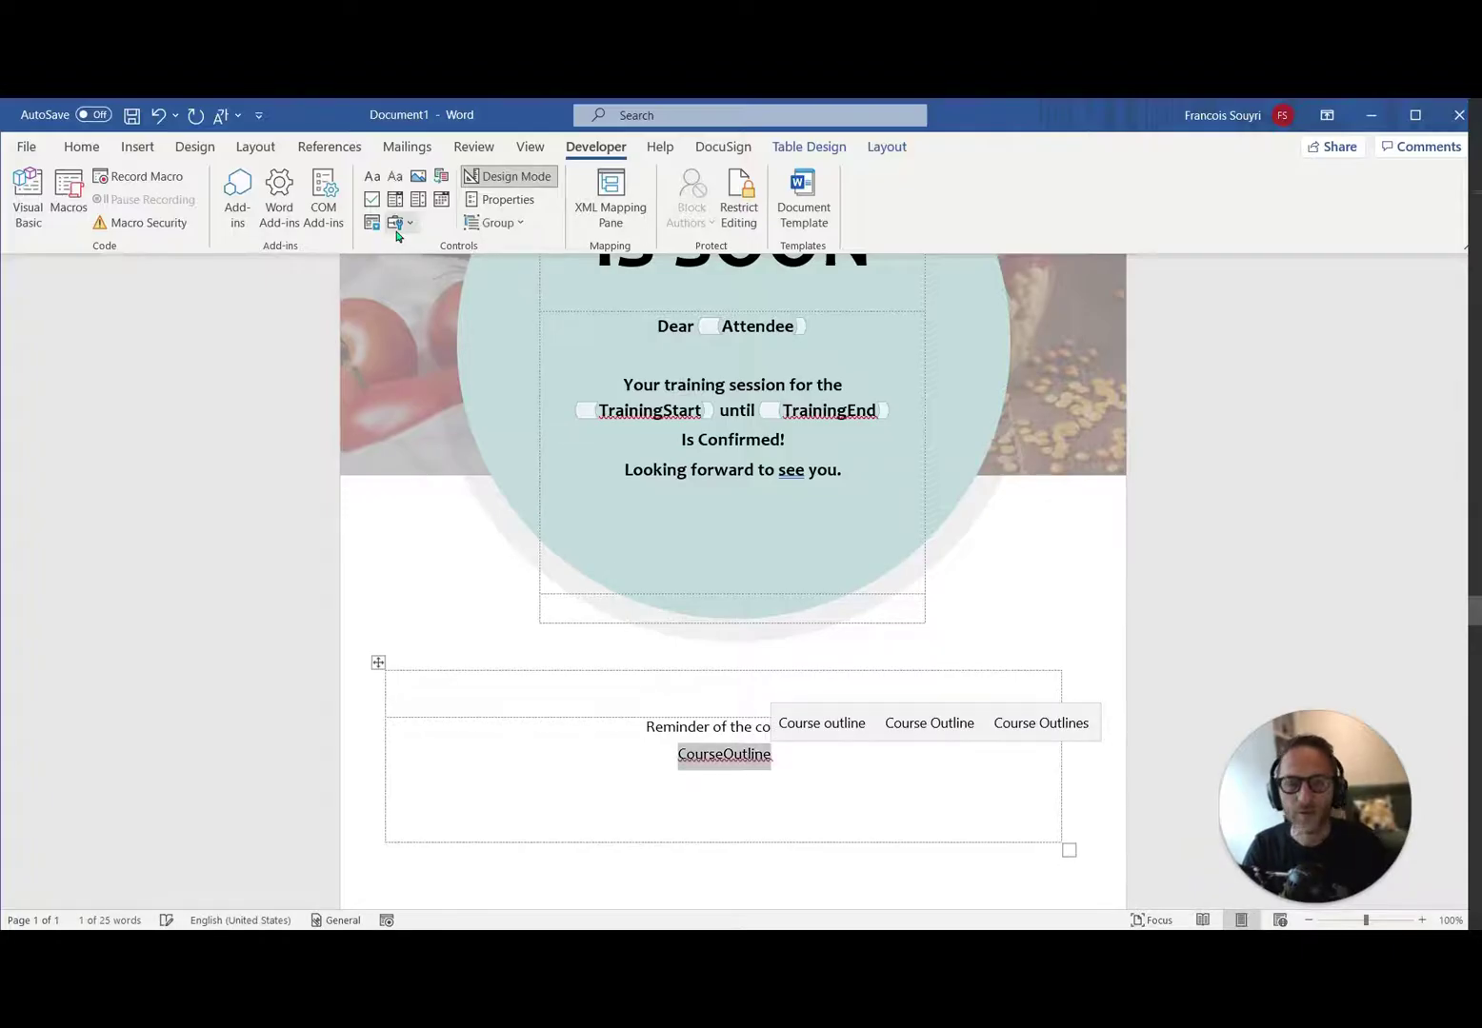
left_click(402, 180)
left_click(847, 699)
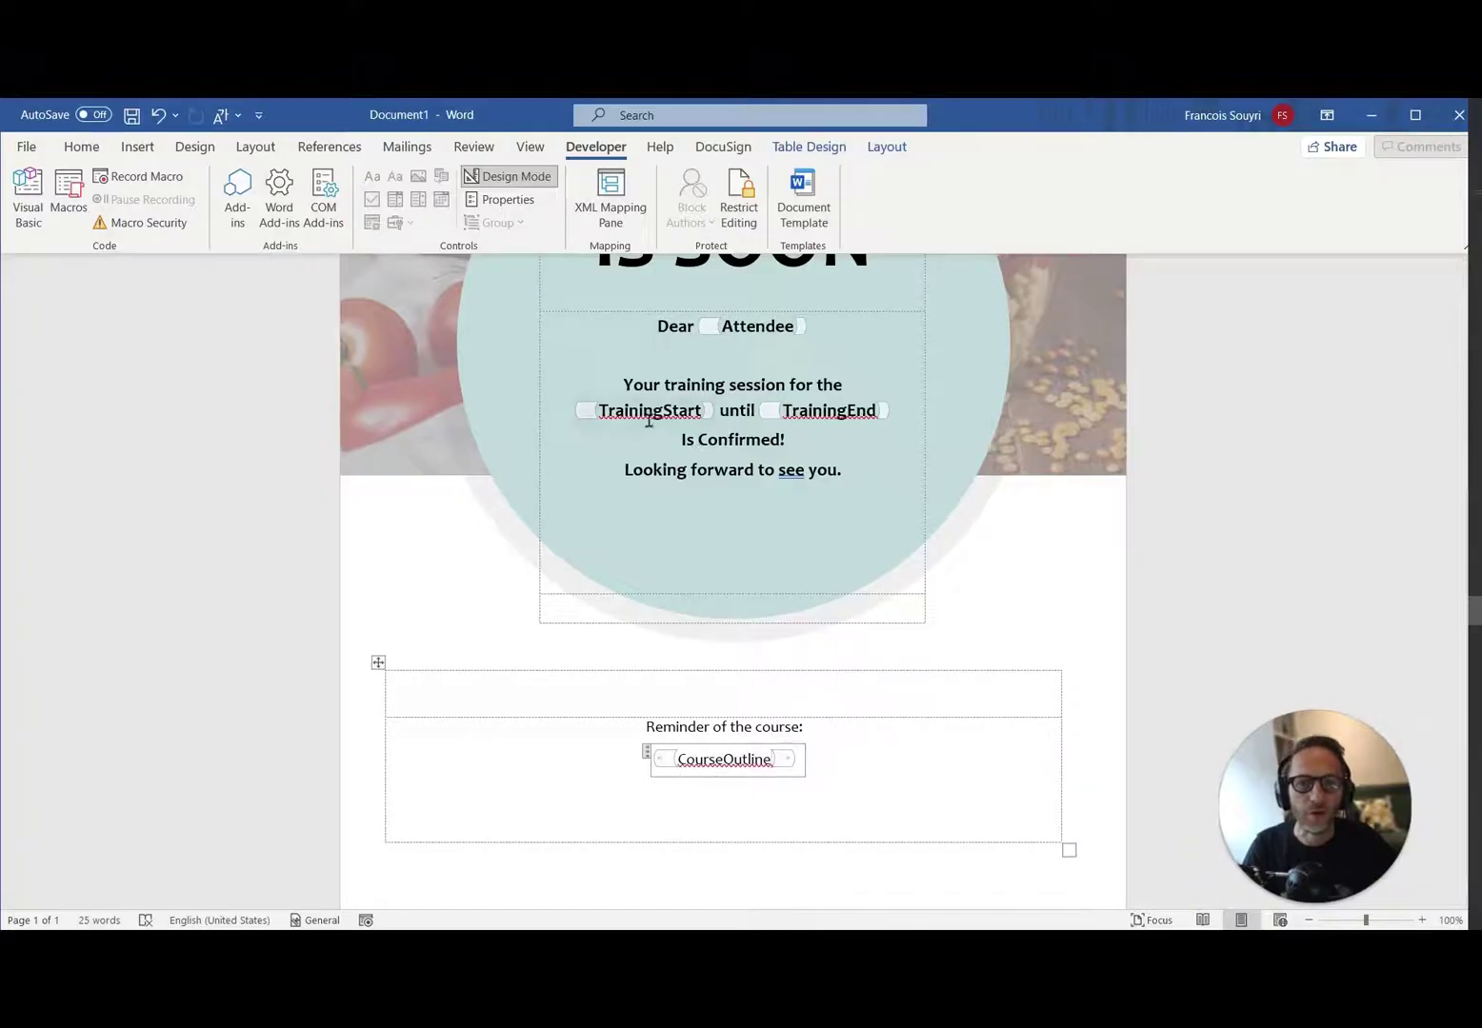
Check the TrainingEnd and TrainingStart fields
left_click(808, 410)
left_click(751, 343)
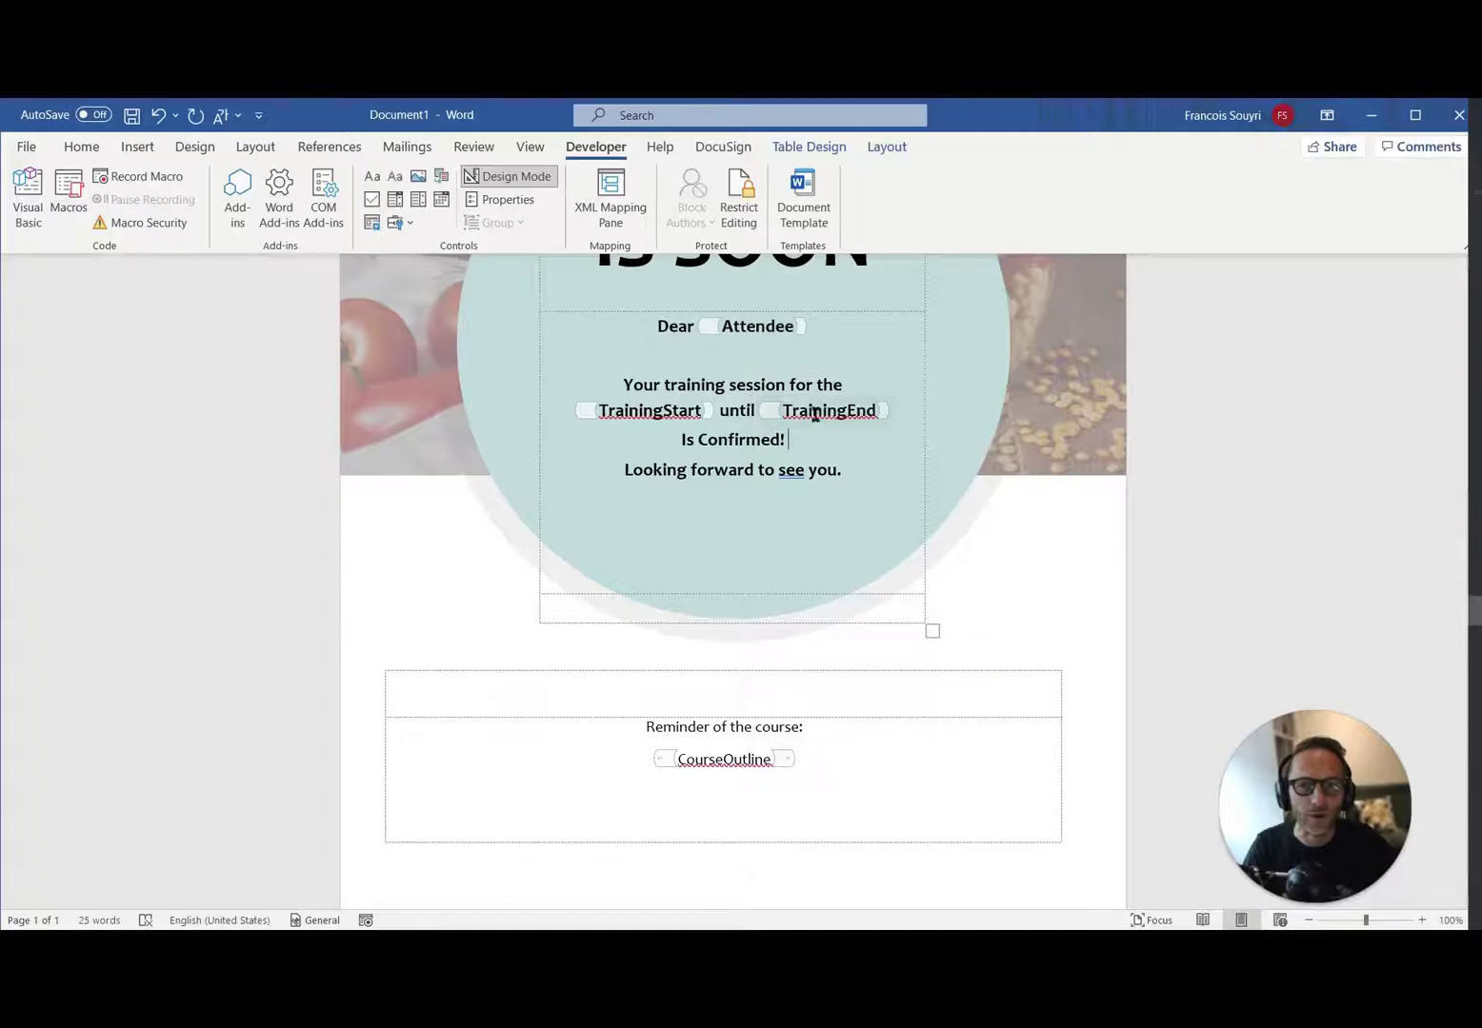
left_click(677, 406)
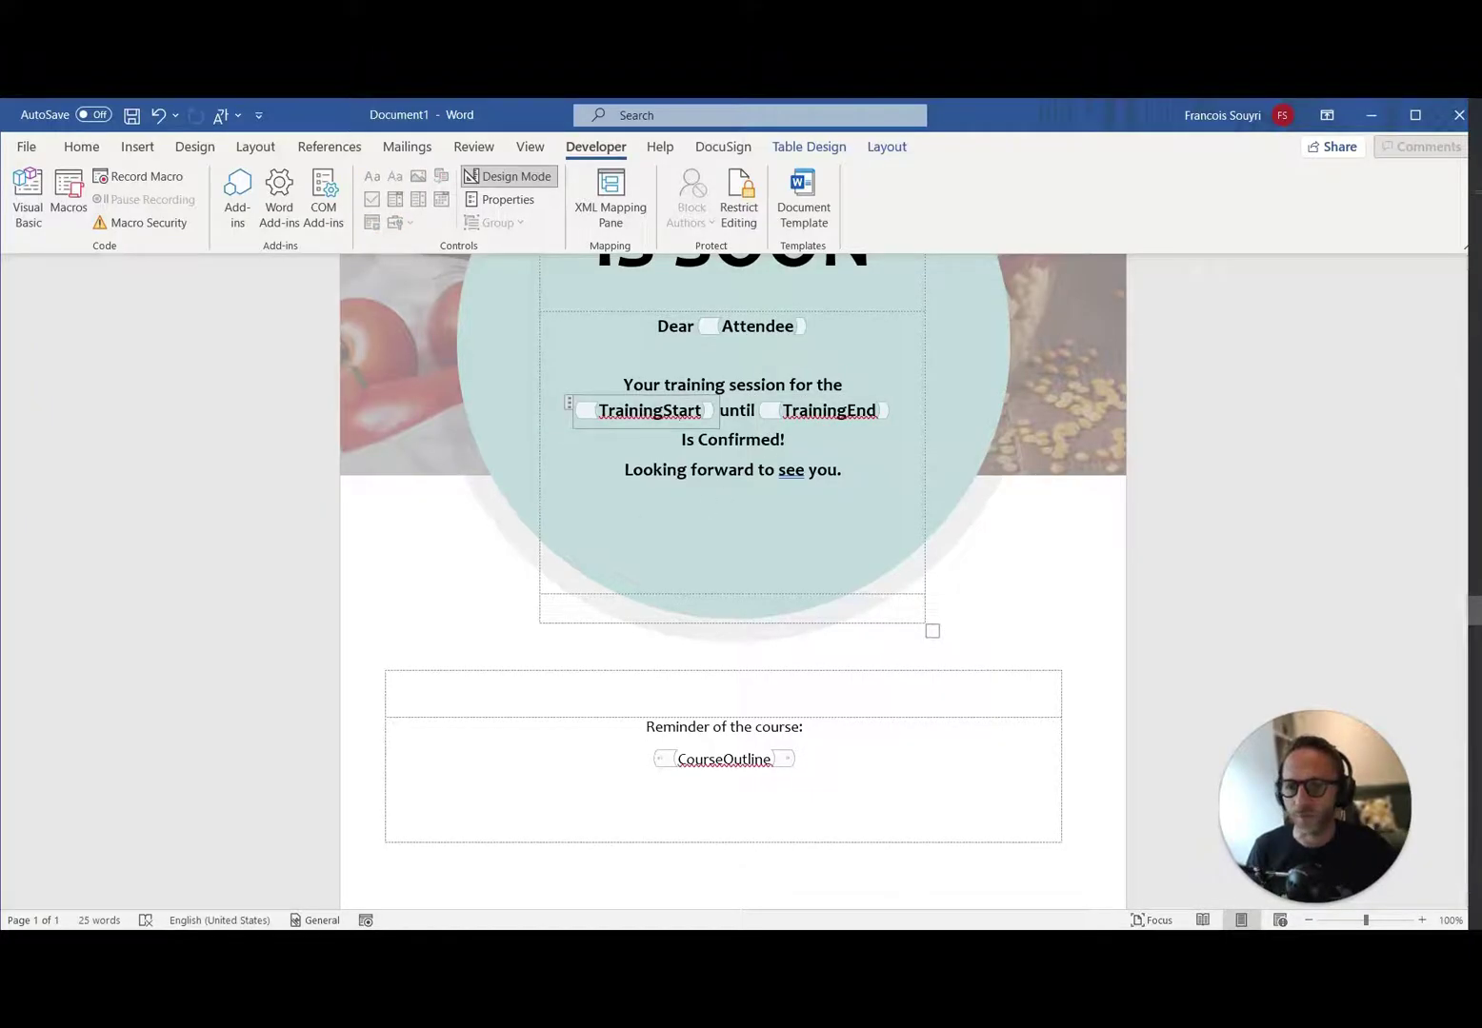
scroll(579, 635, "down", 1)
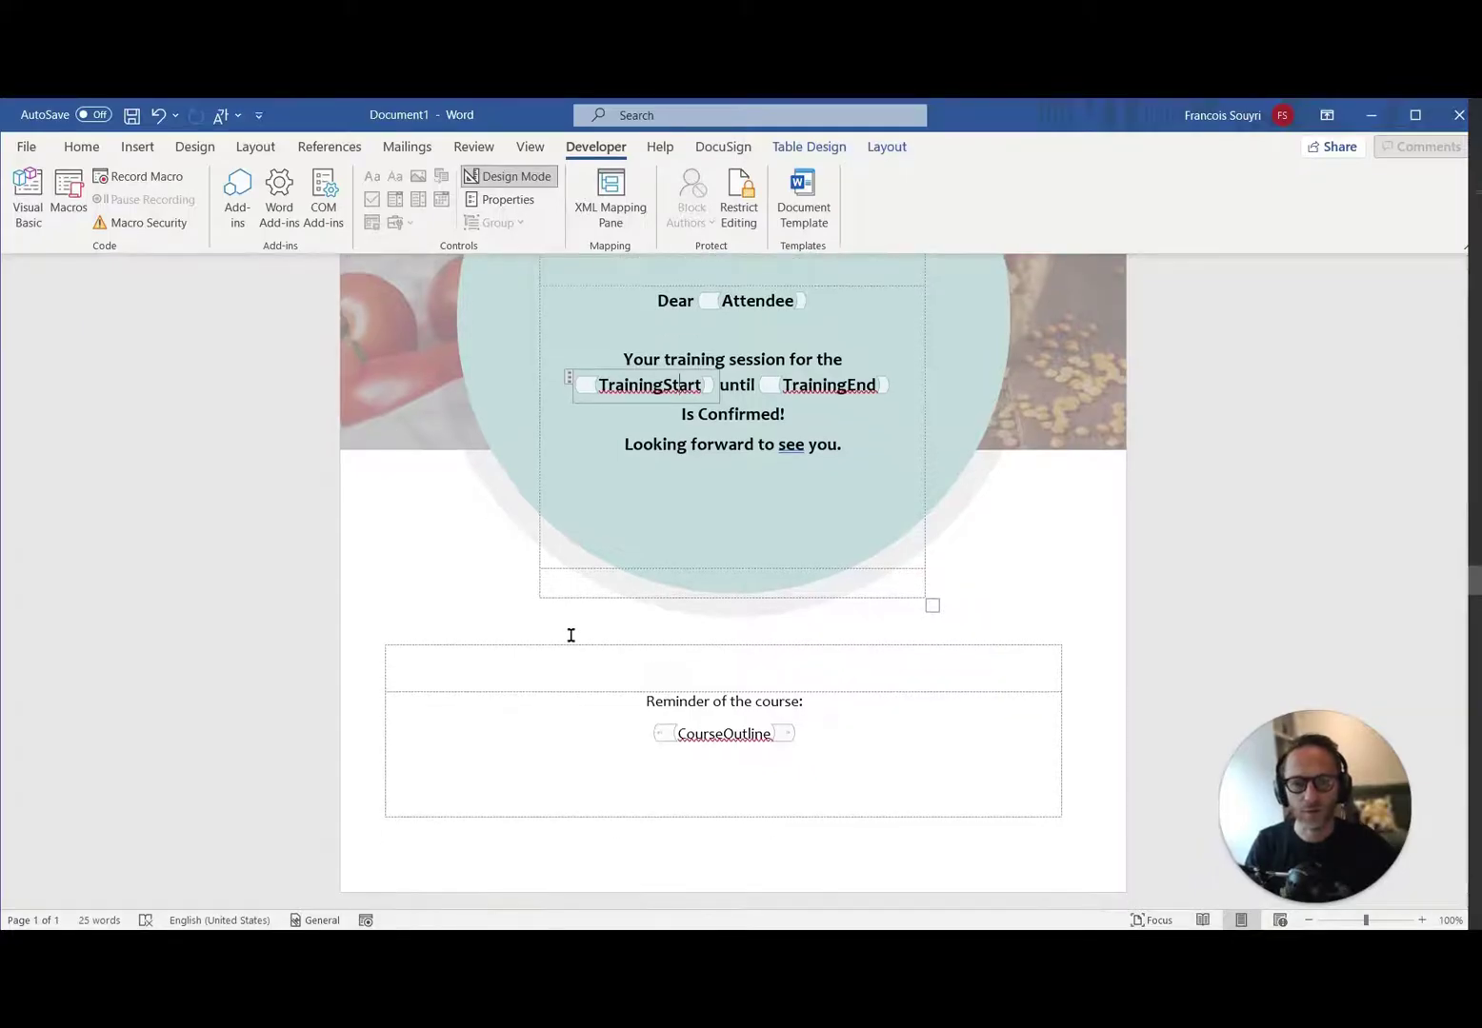
In Save As, go to the General folder of the Paperblade dev Shared Documents library
left_click(26, 147)
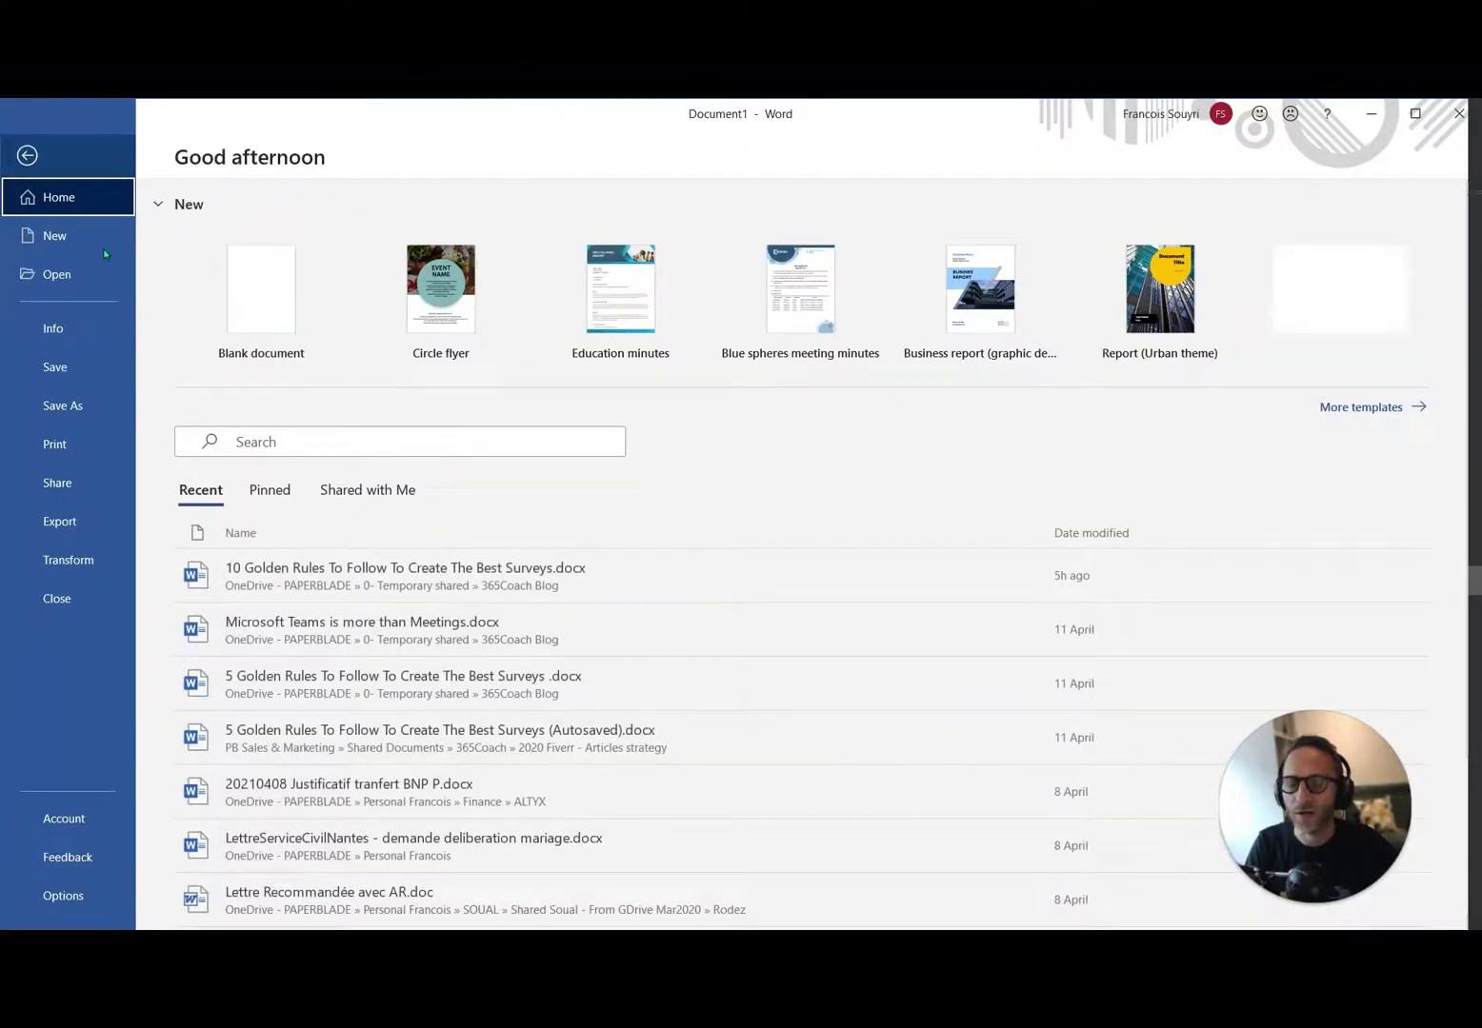
left_click(74, 405)
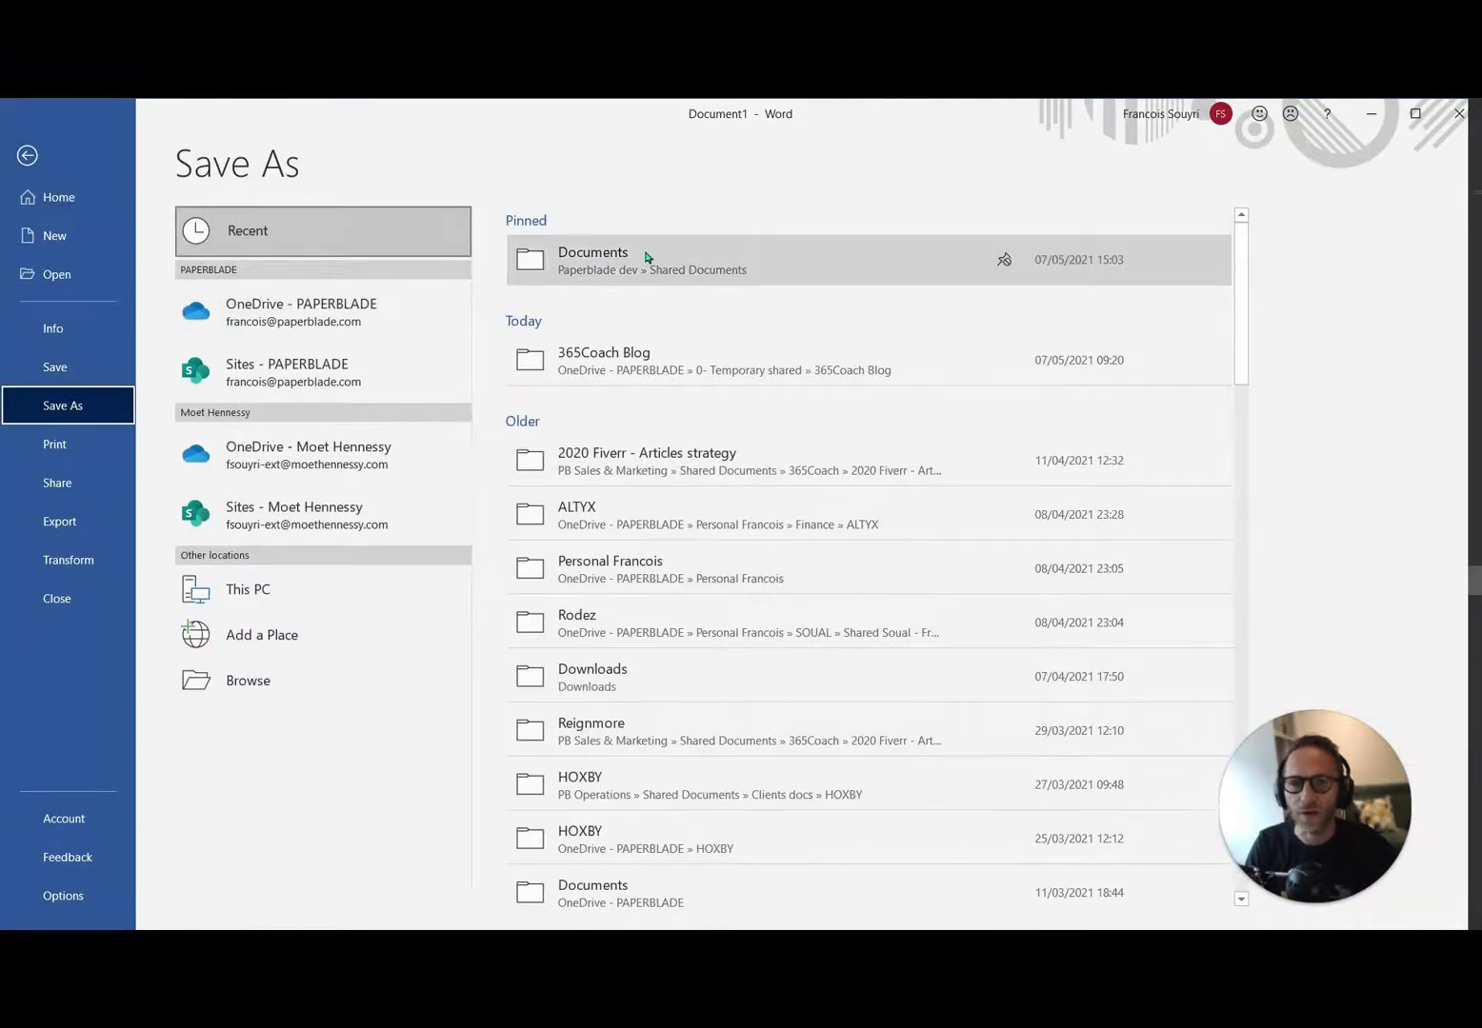
left_click(764, 272)
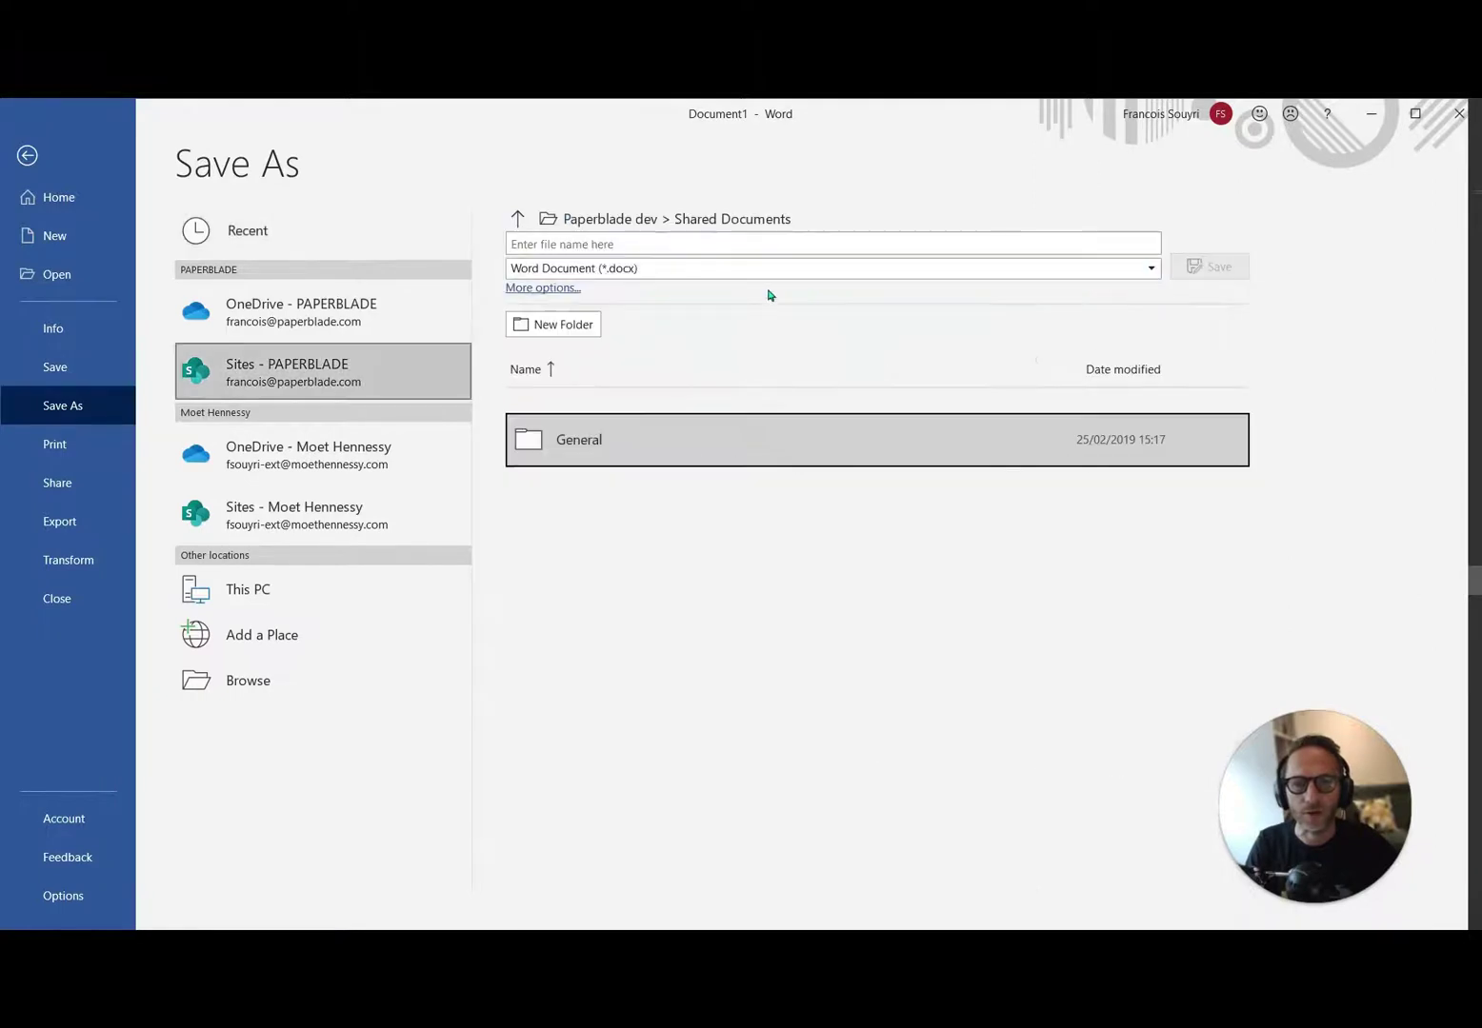
left_click(560, 460)
Save the document there as 'Training Confirmation'
left_click(600, 244)
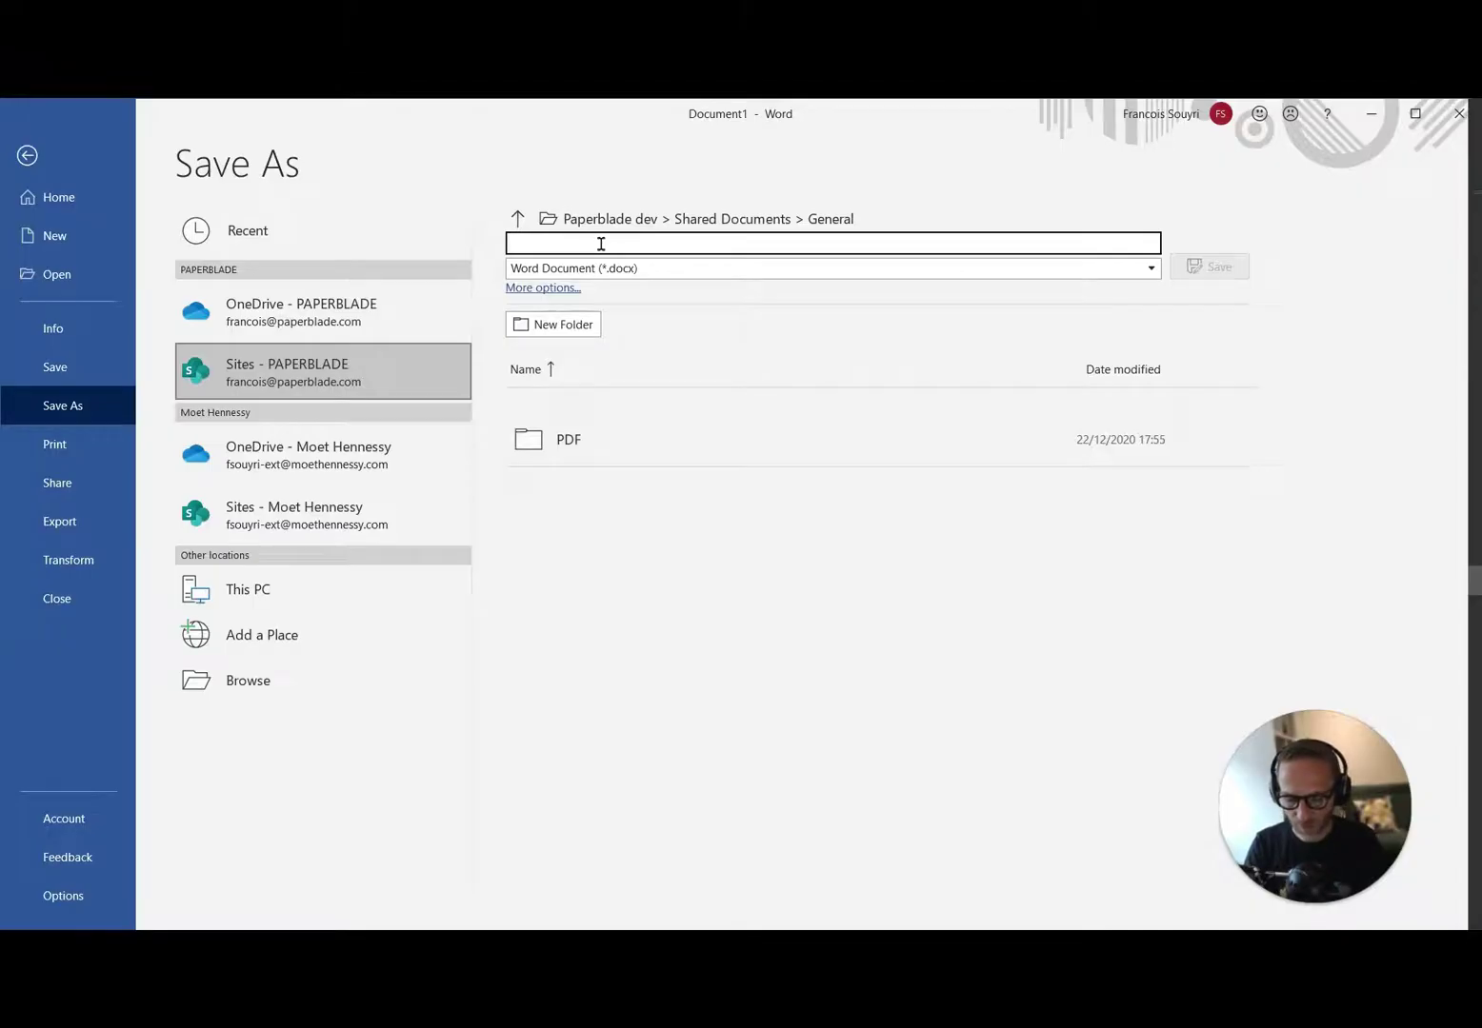
type("M")
key("BackSpace")
type("Traiing Invitatio")
key("ctrl+shift+Left")
type("Confirmation")
key("ctrl+Left")
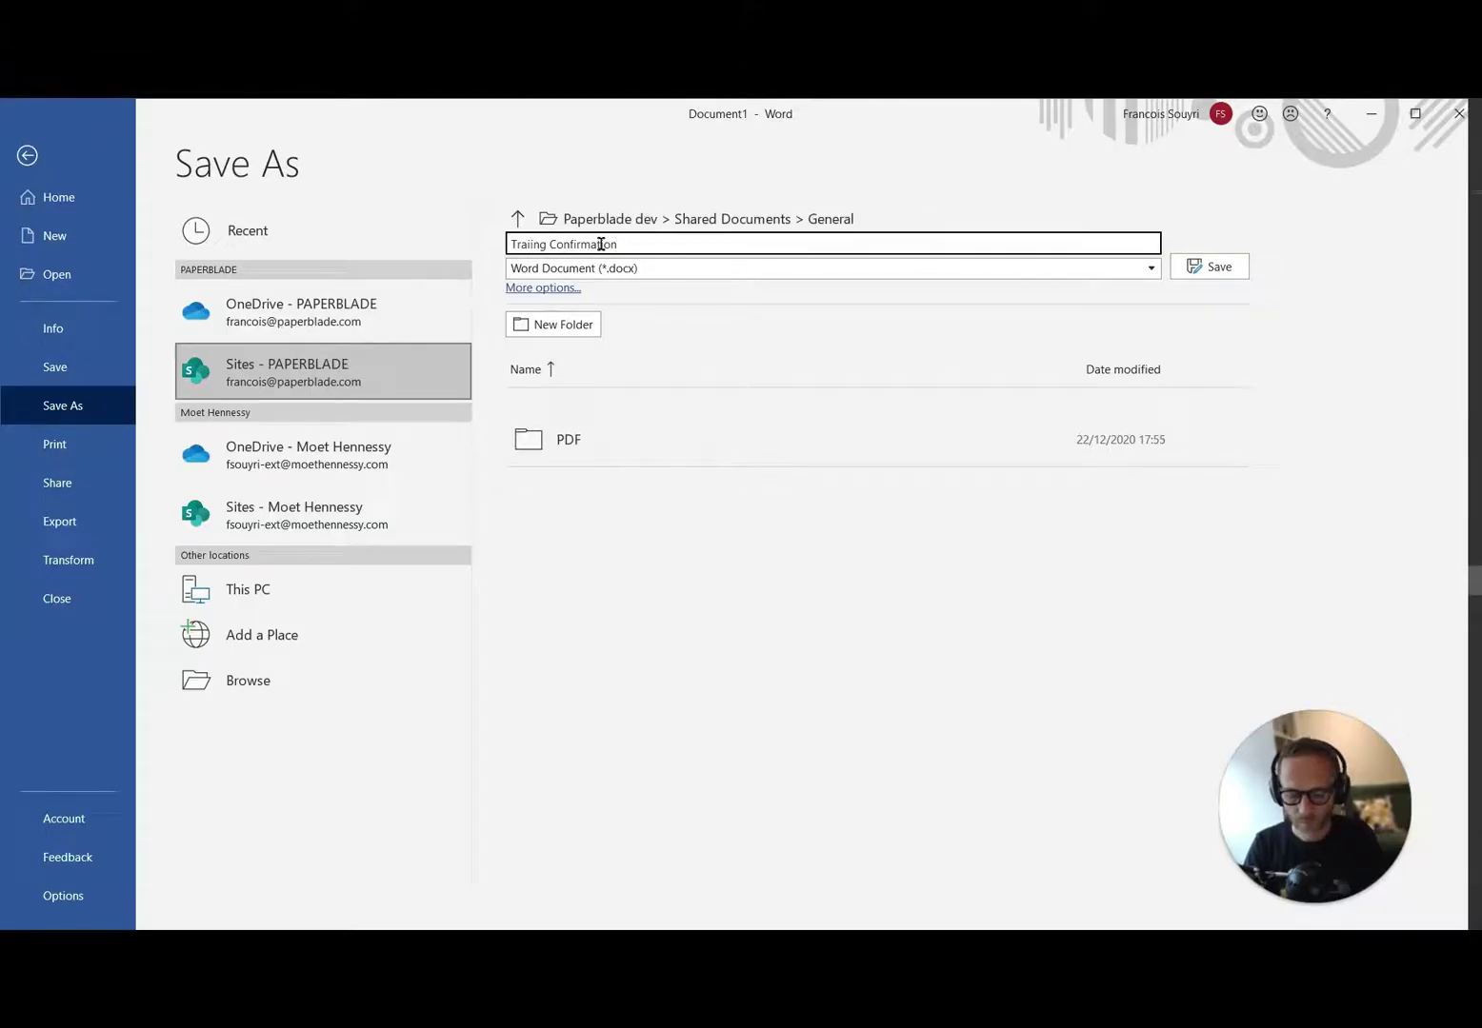
key("Left")
key("Left")
key("Left")
key("Left")
type("n")
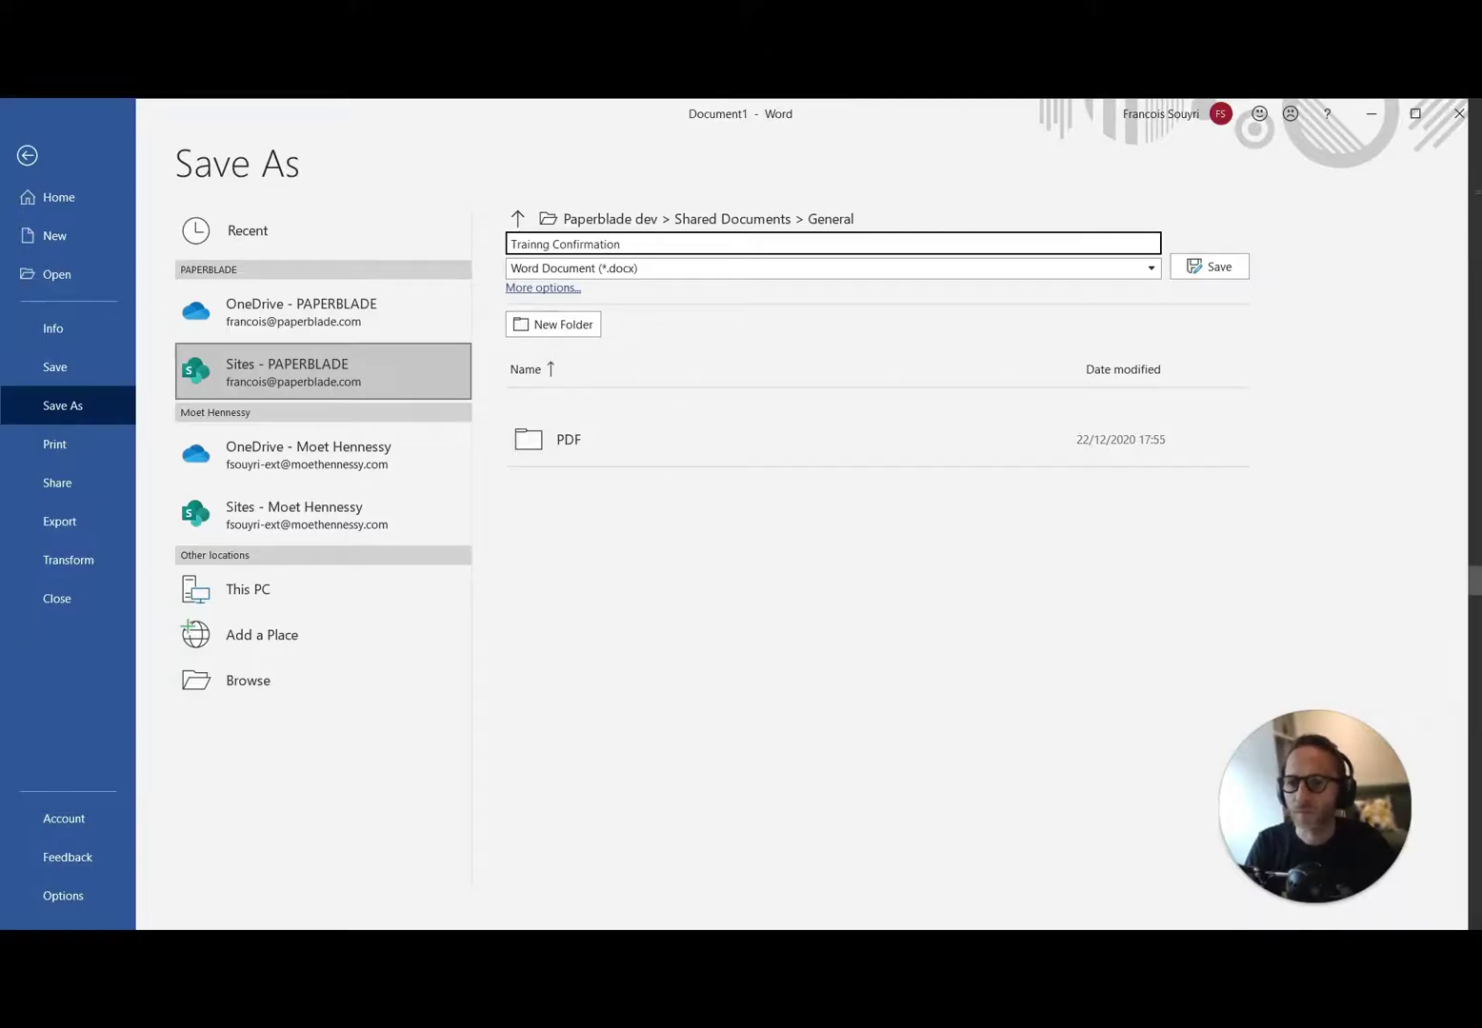
key("Return")
key("alt+Tab")
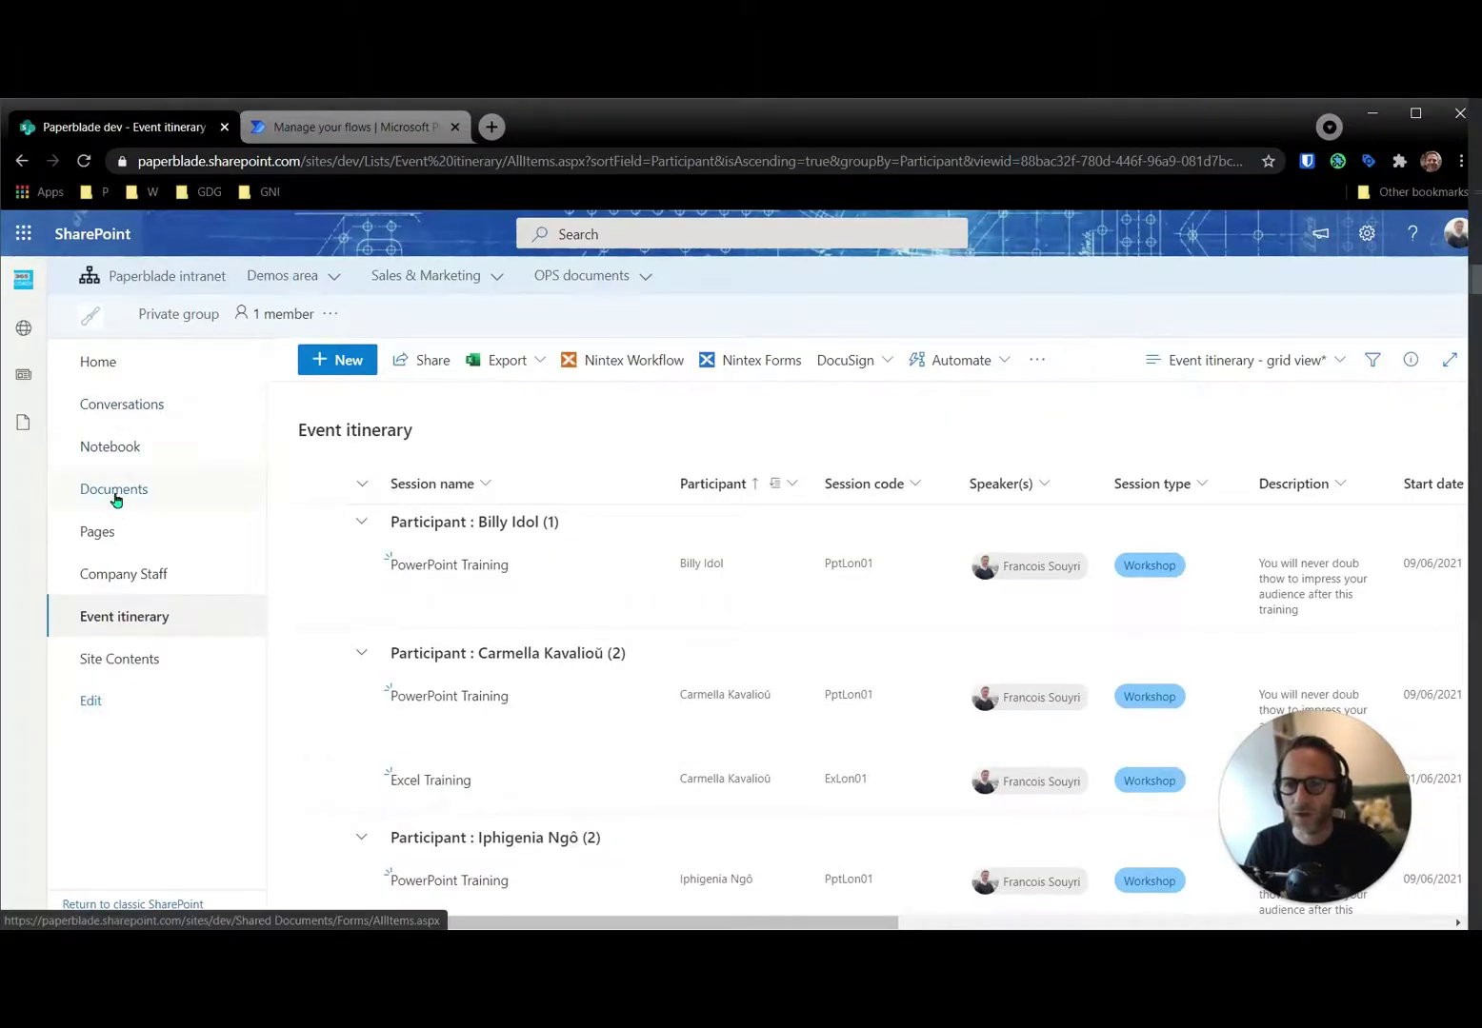
Open the General folder in the site's Documents library
left_click(118, 492)
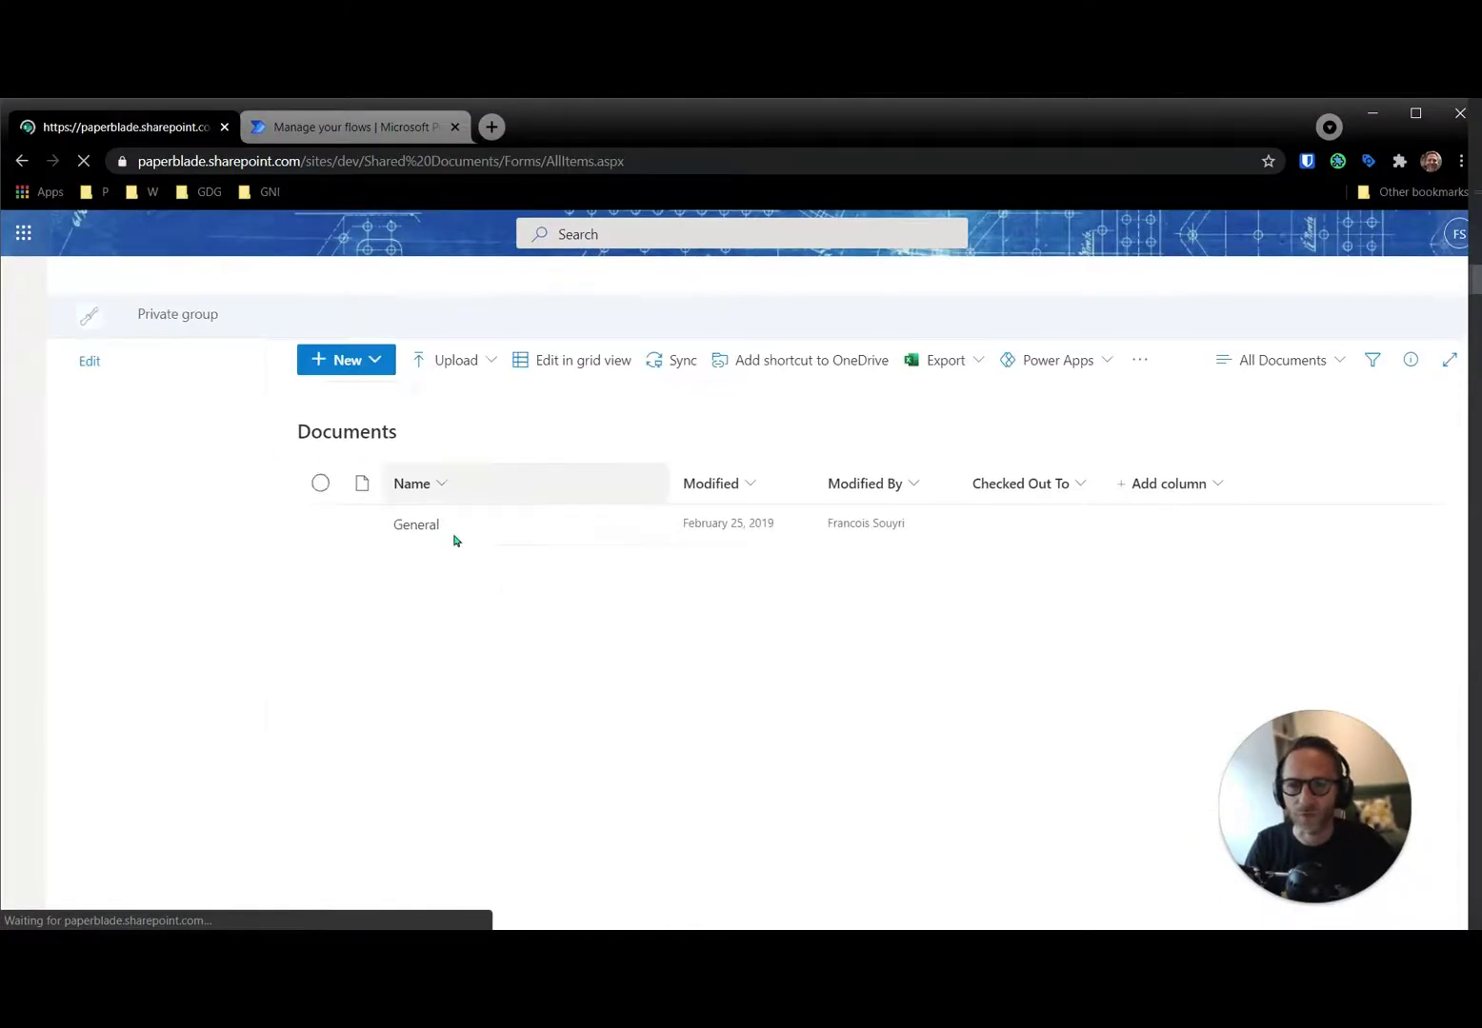
left_click(425, 525)
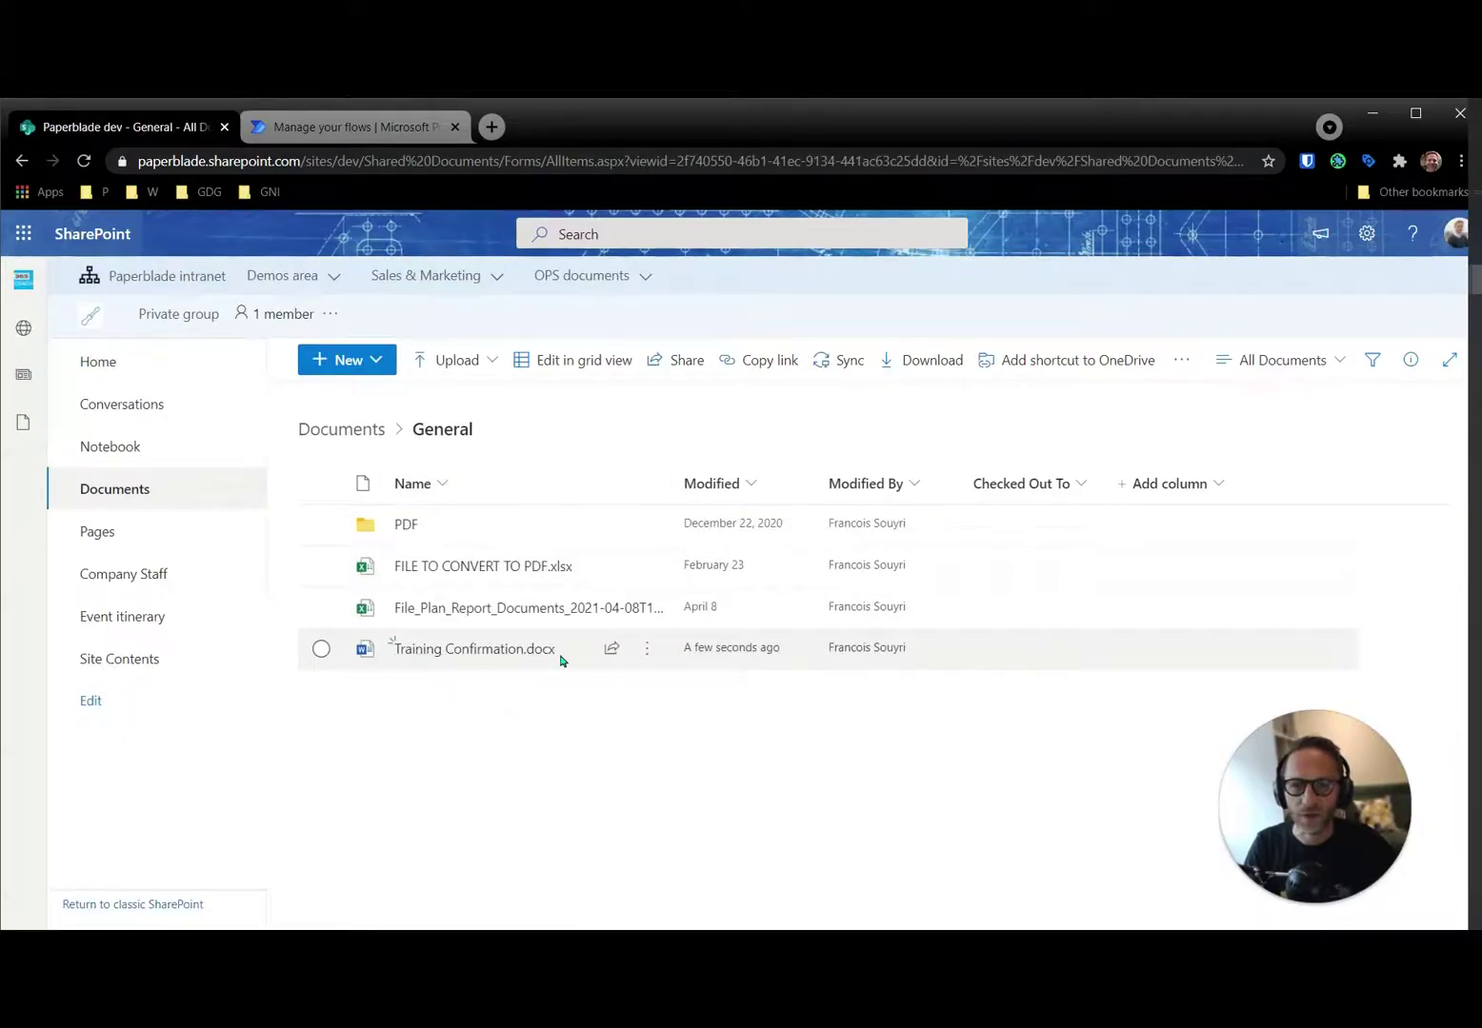
mouse_move(558, 657)
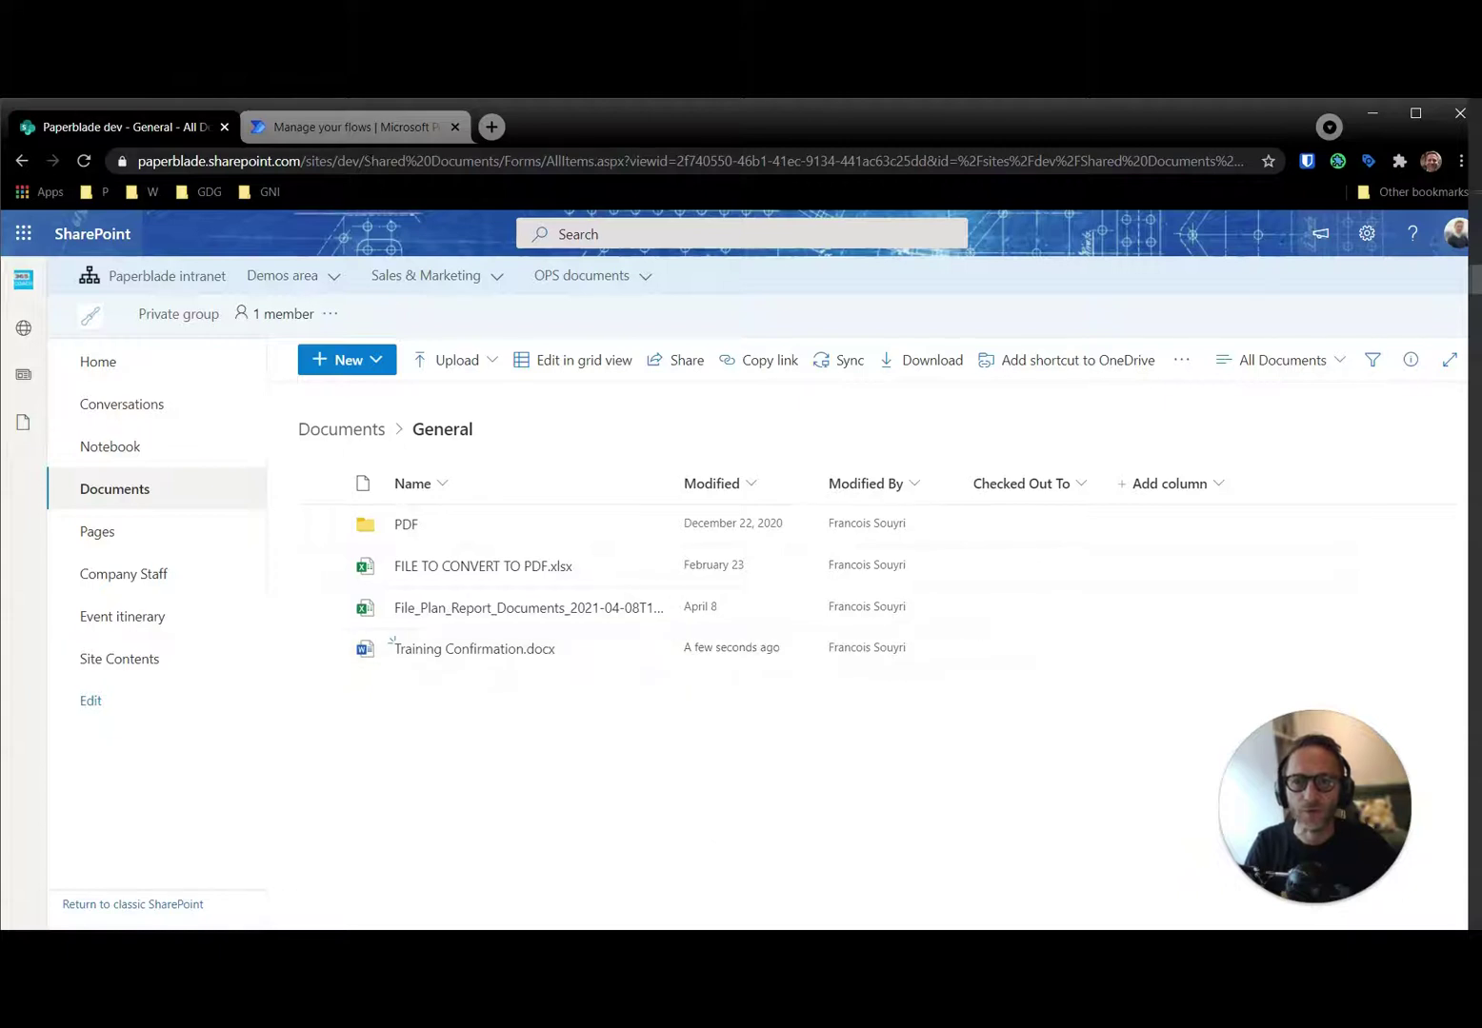
Start creating a new flow in Power Automate, then open the Event itinerary list
left_click(367, 134)
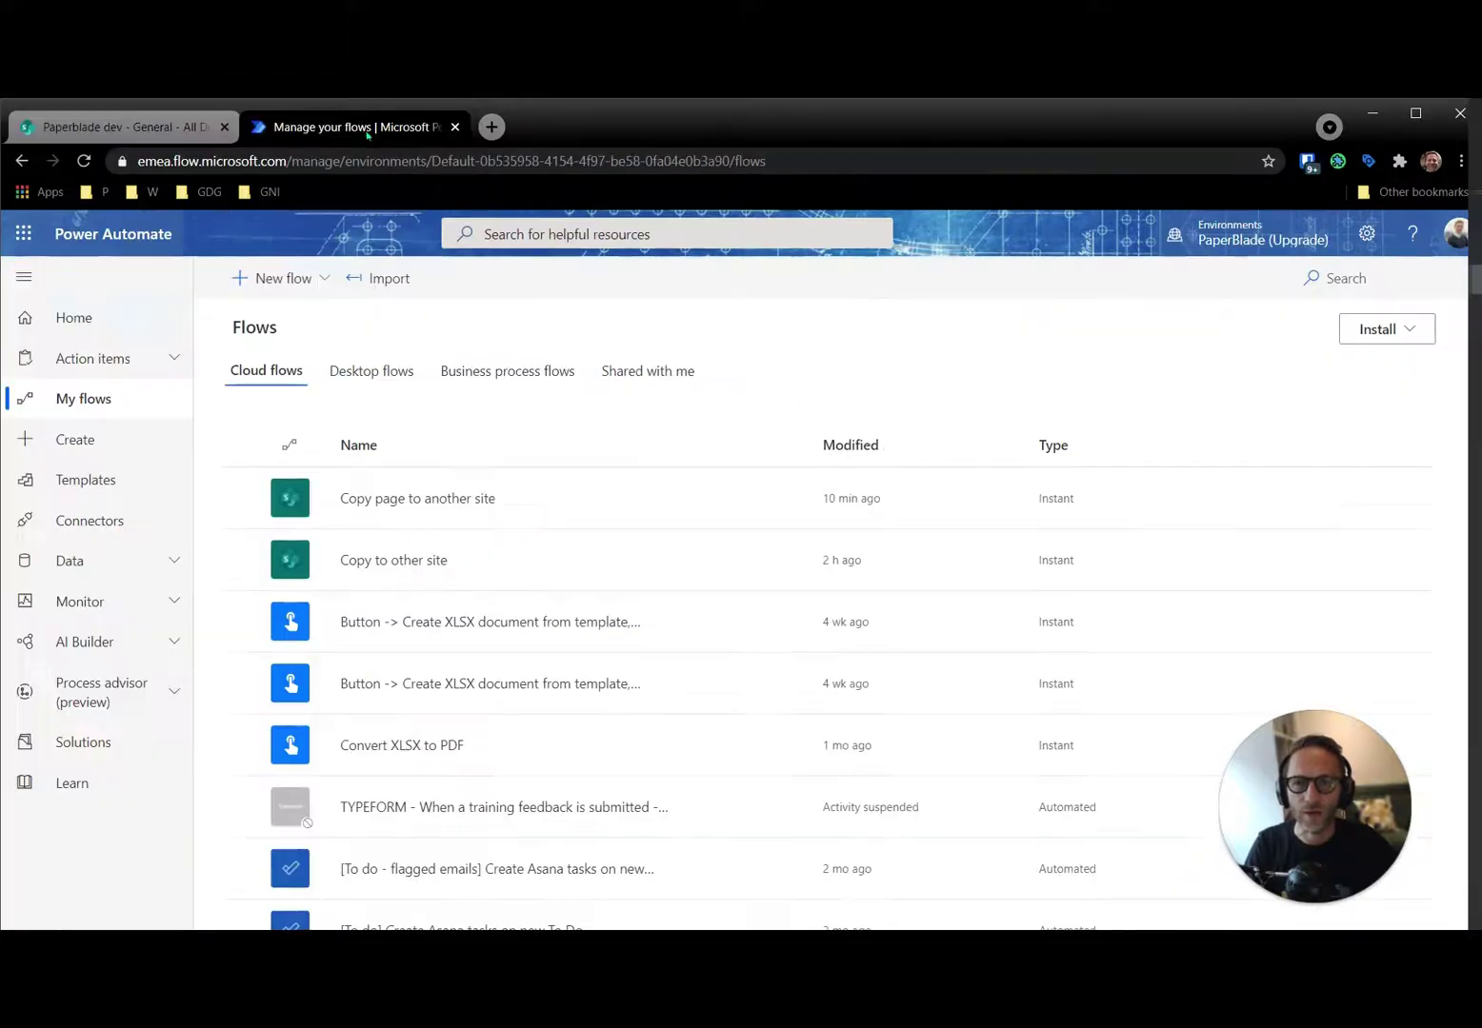
left_click(80, 440)
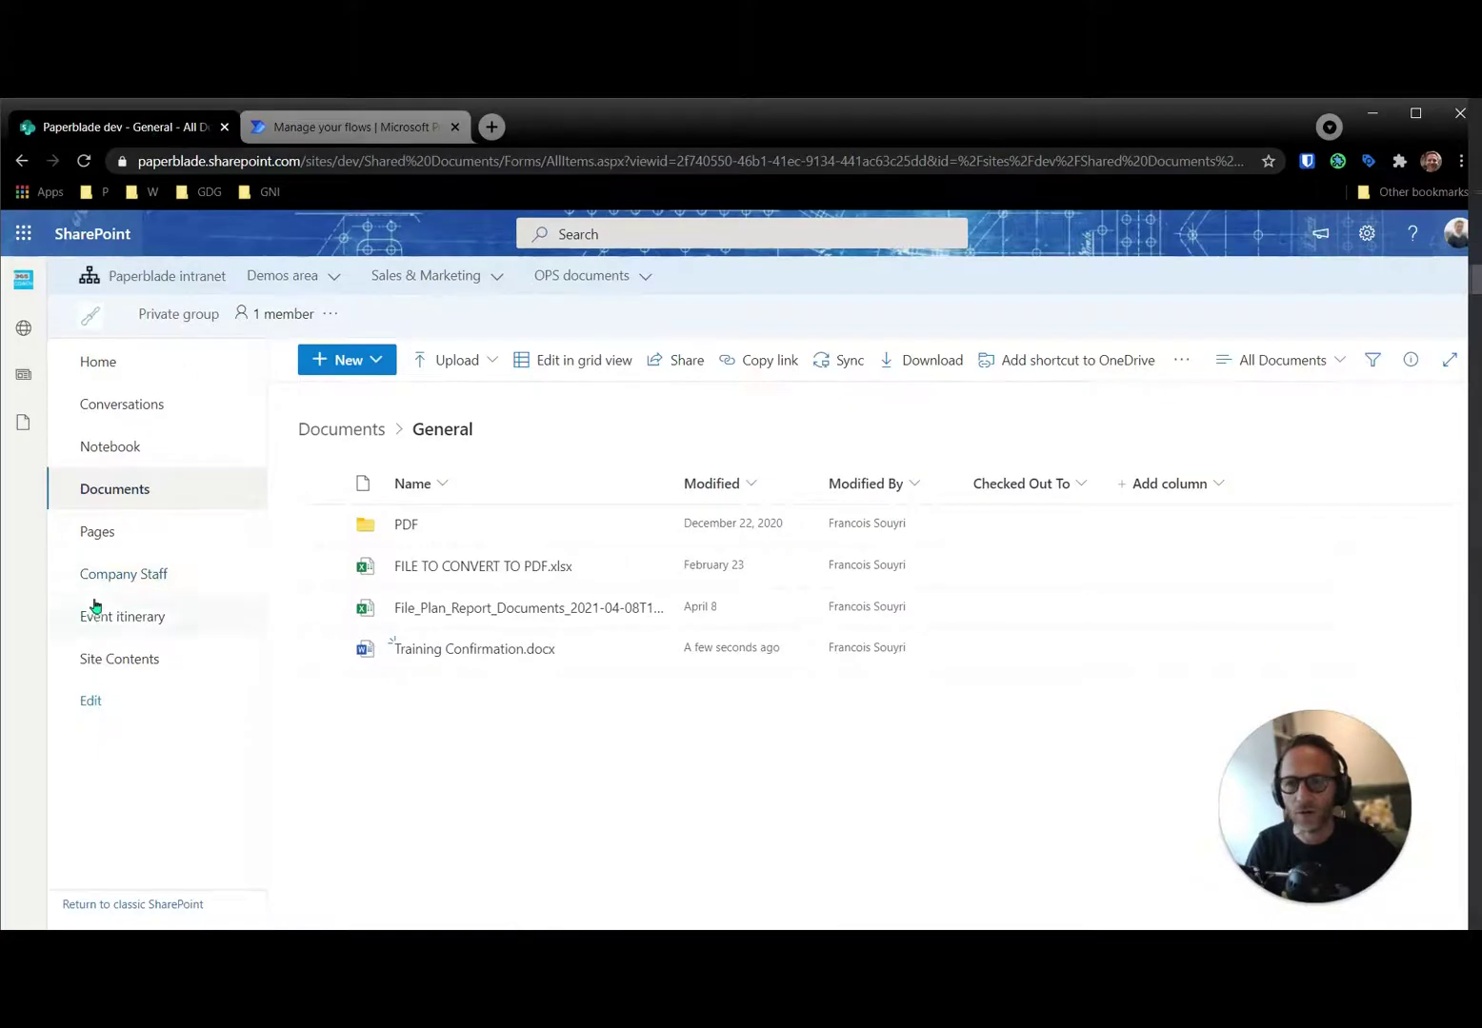
left_click(110, 625)
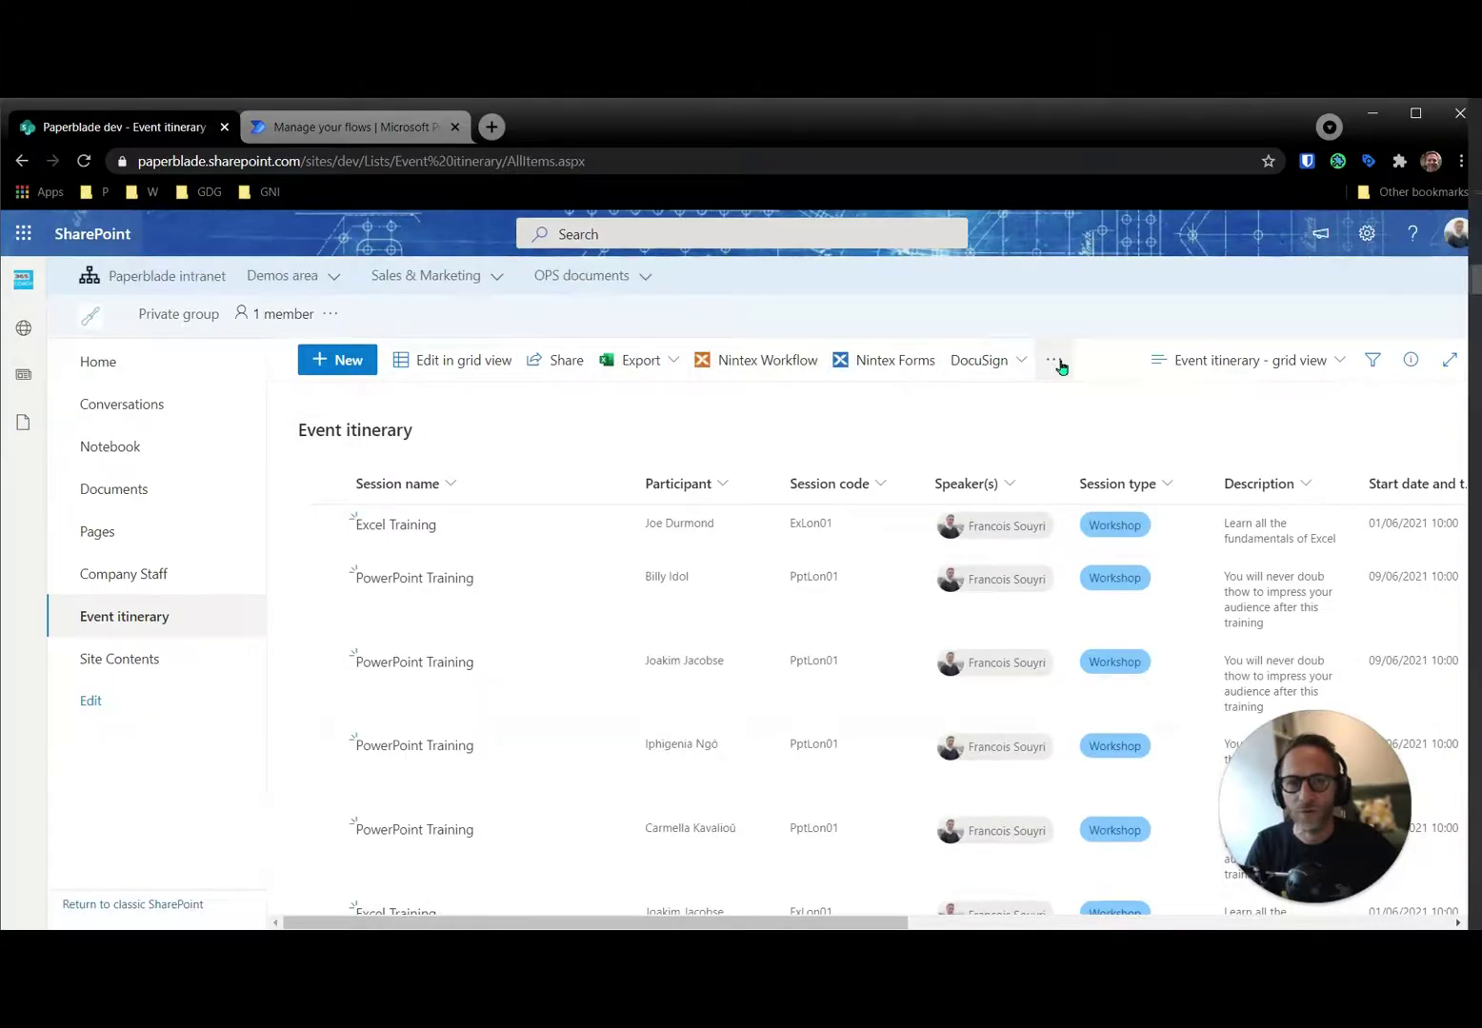
Begin a 'new item is created' alert rule for the list, then cancel it
left_click(1055, 361)
mouse_move(1076, 410)
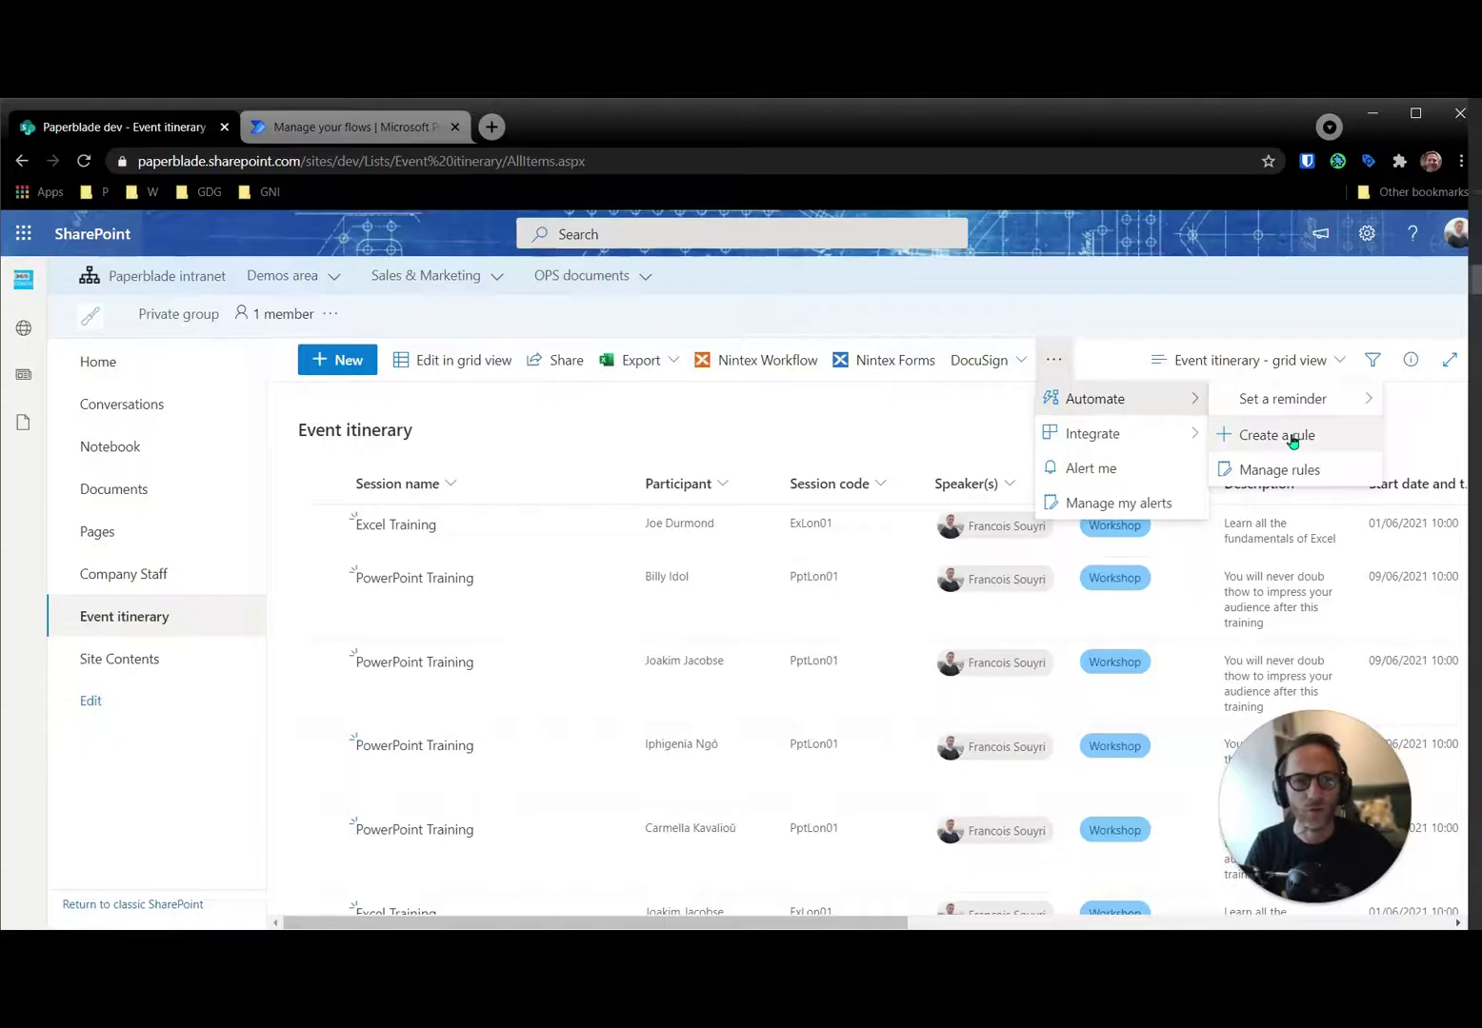
left_click(1292, 439)
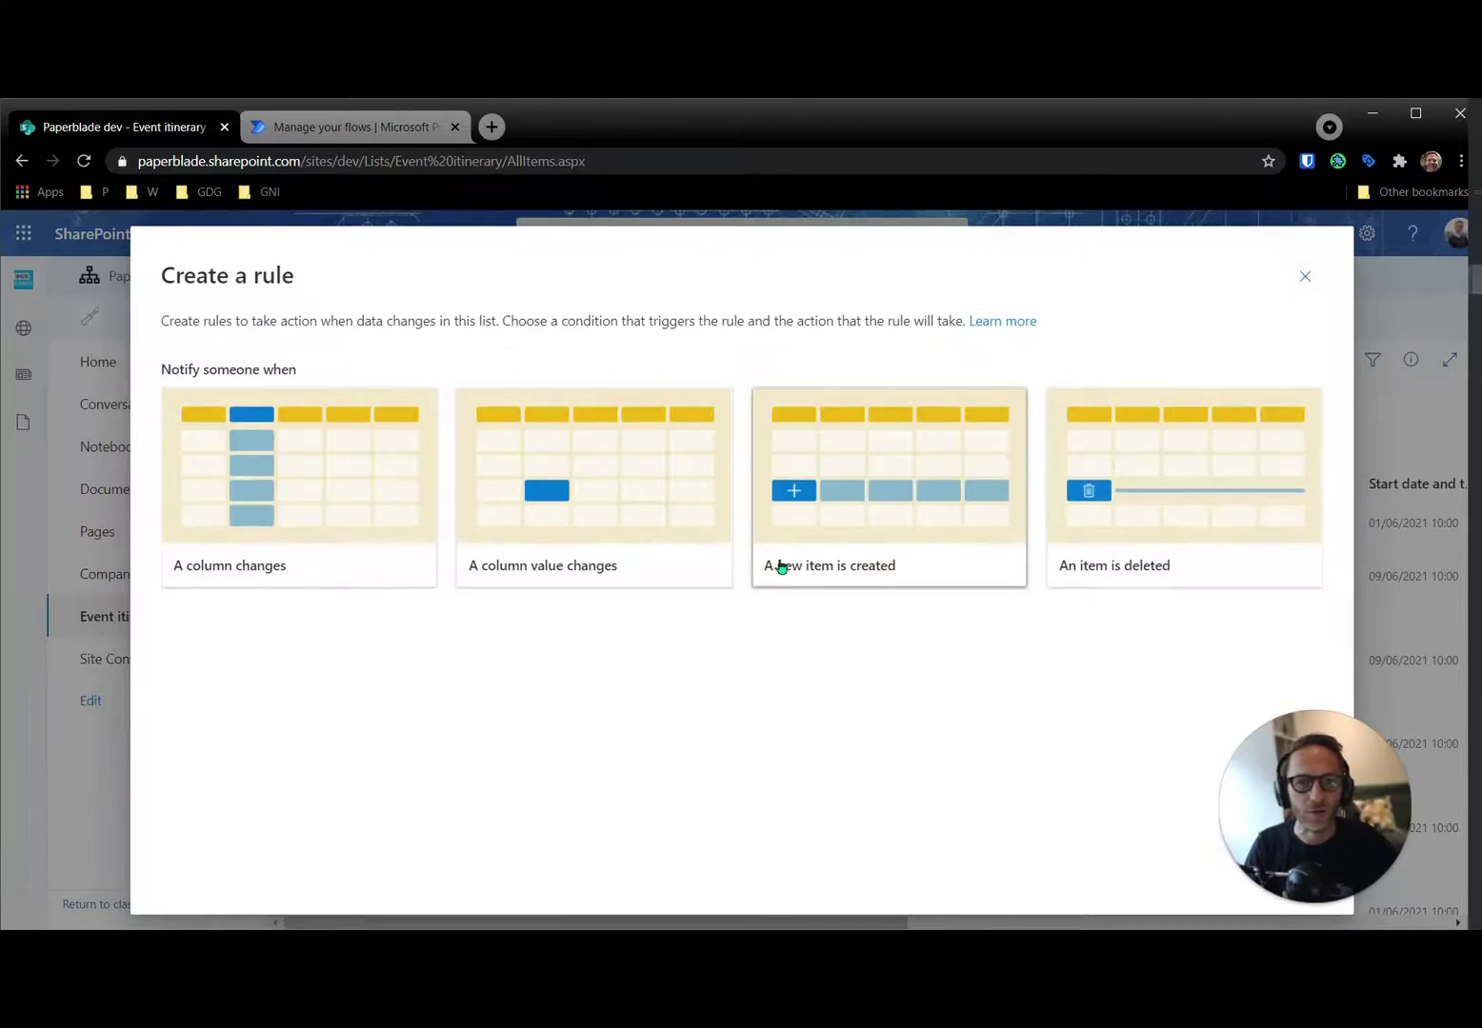
left_click(927, 572)
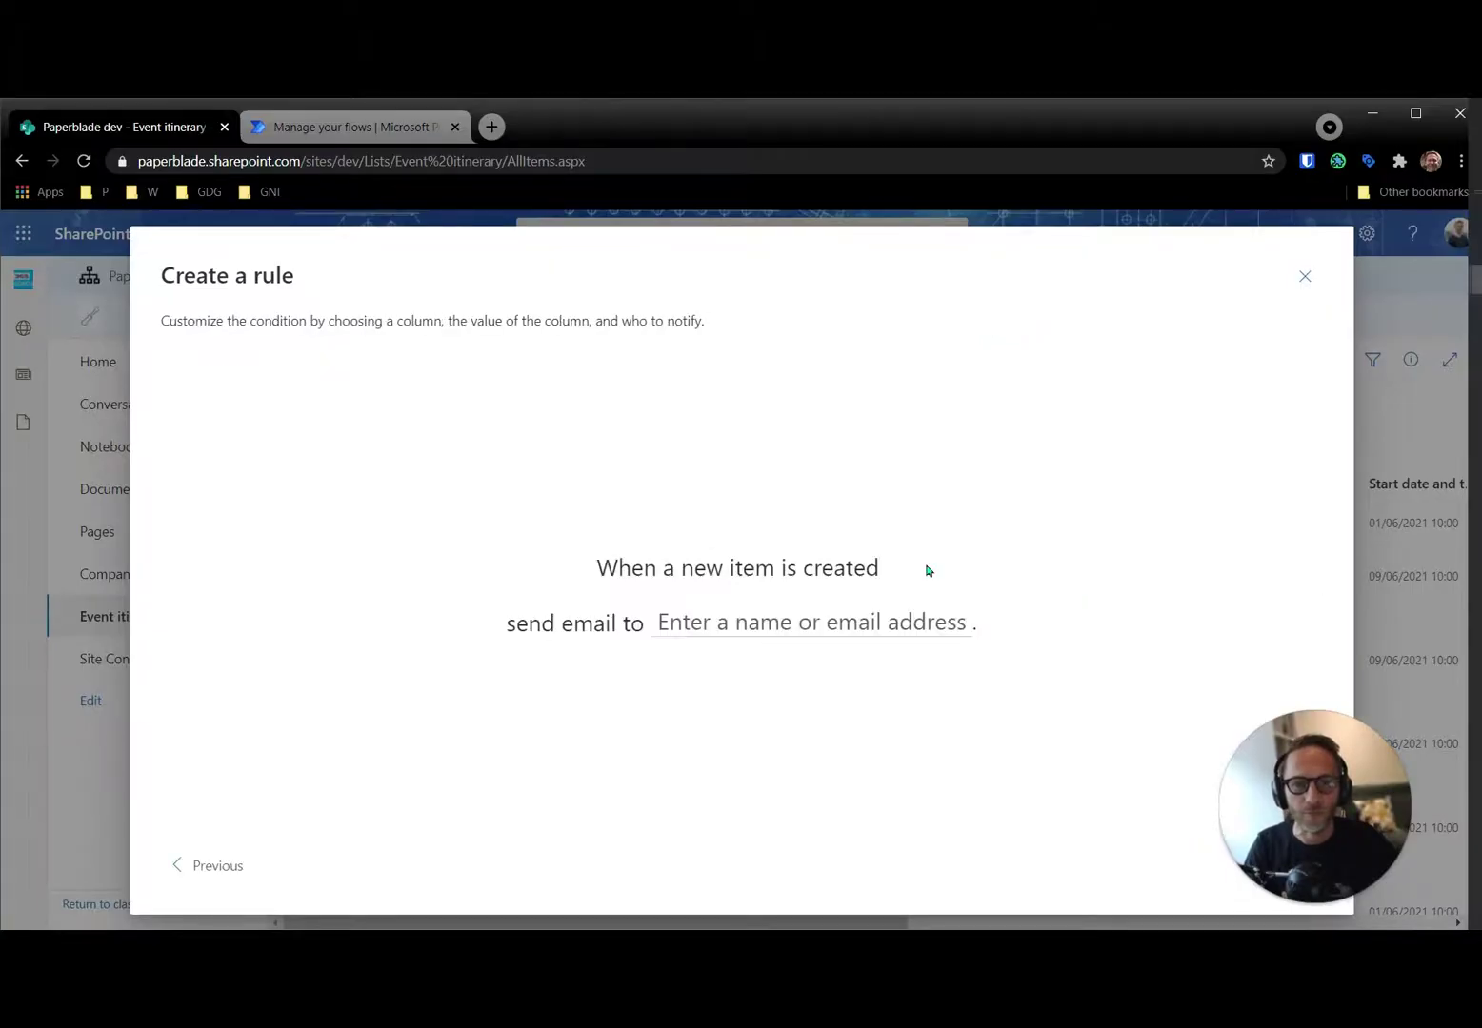
left_click(714, 620)
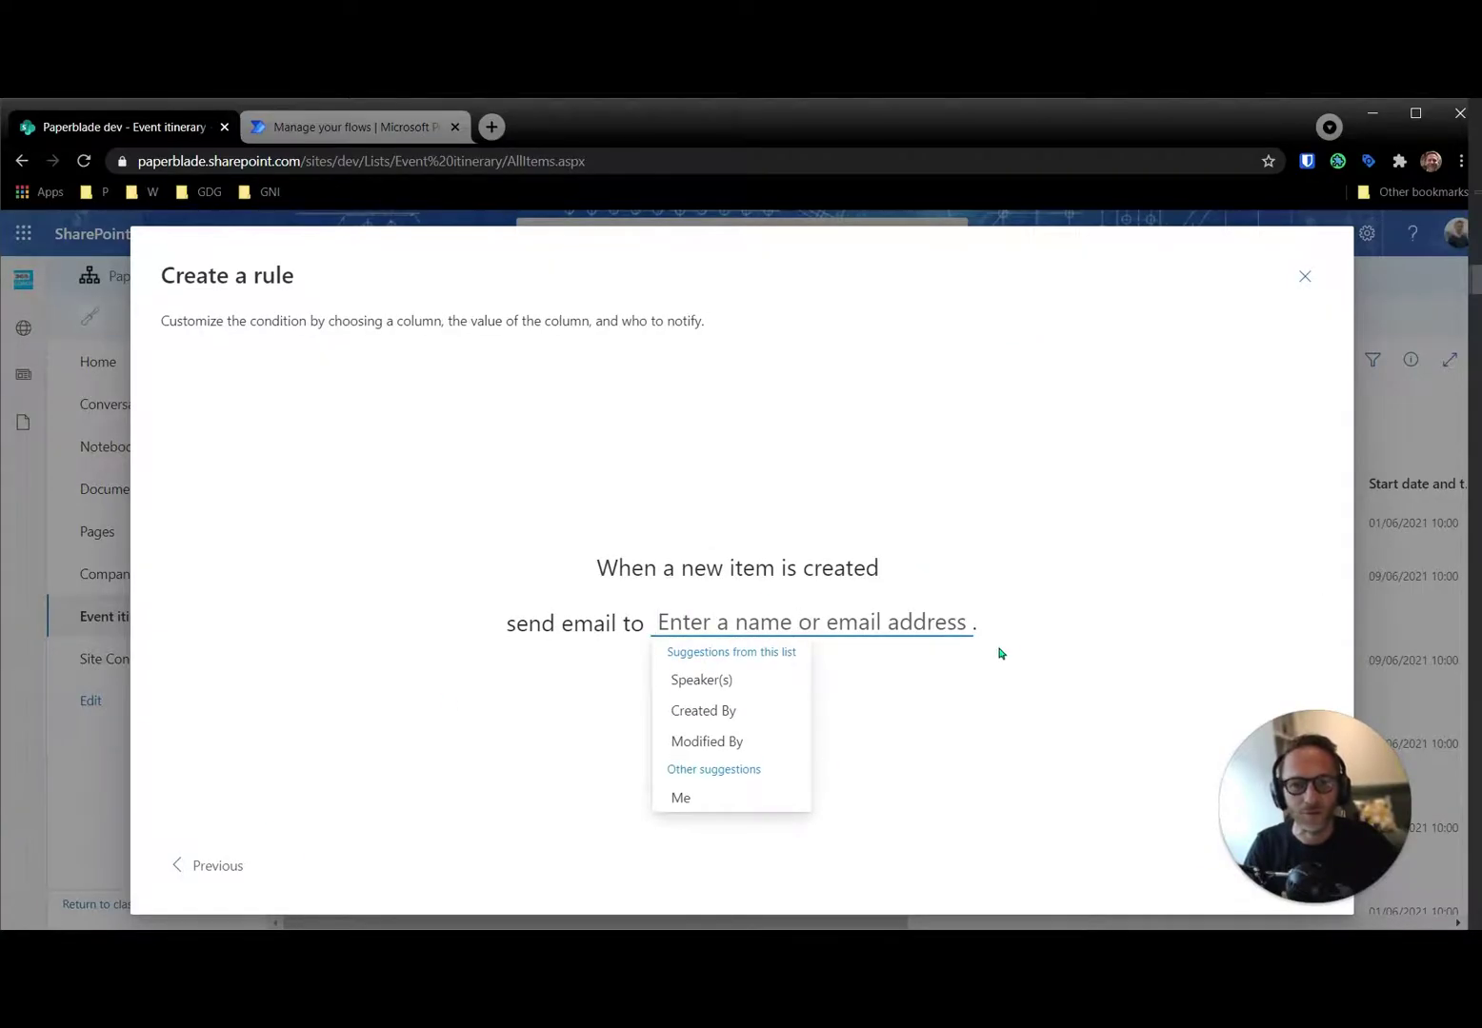
left_click(205, 866)
left_click(1305, 277)
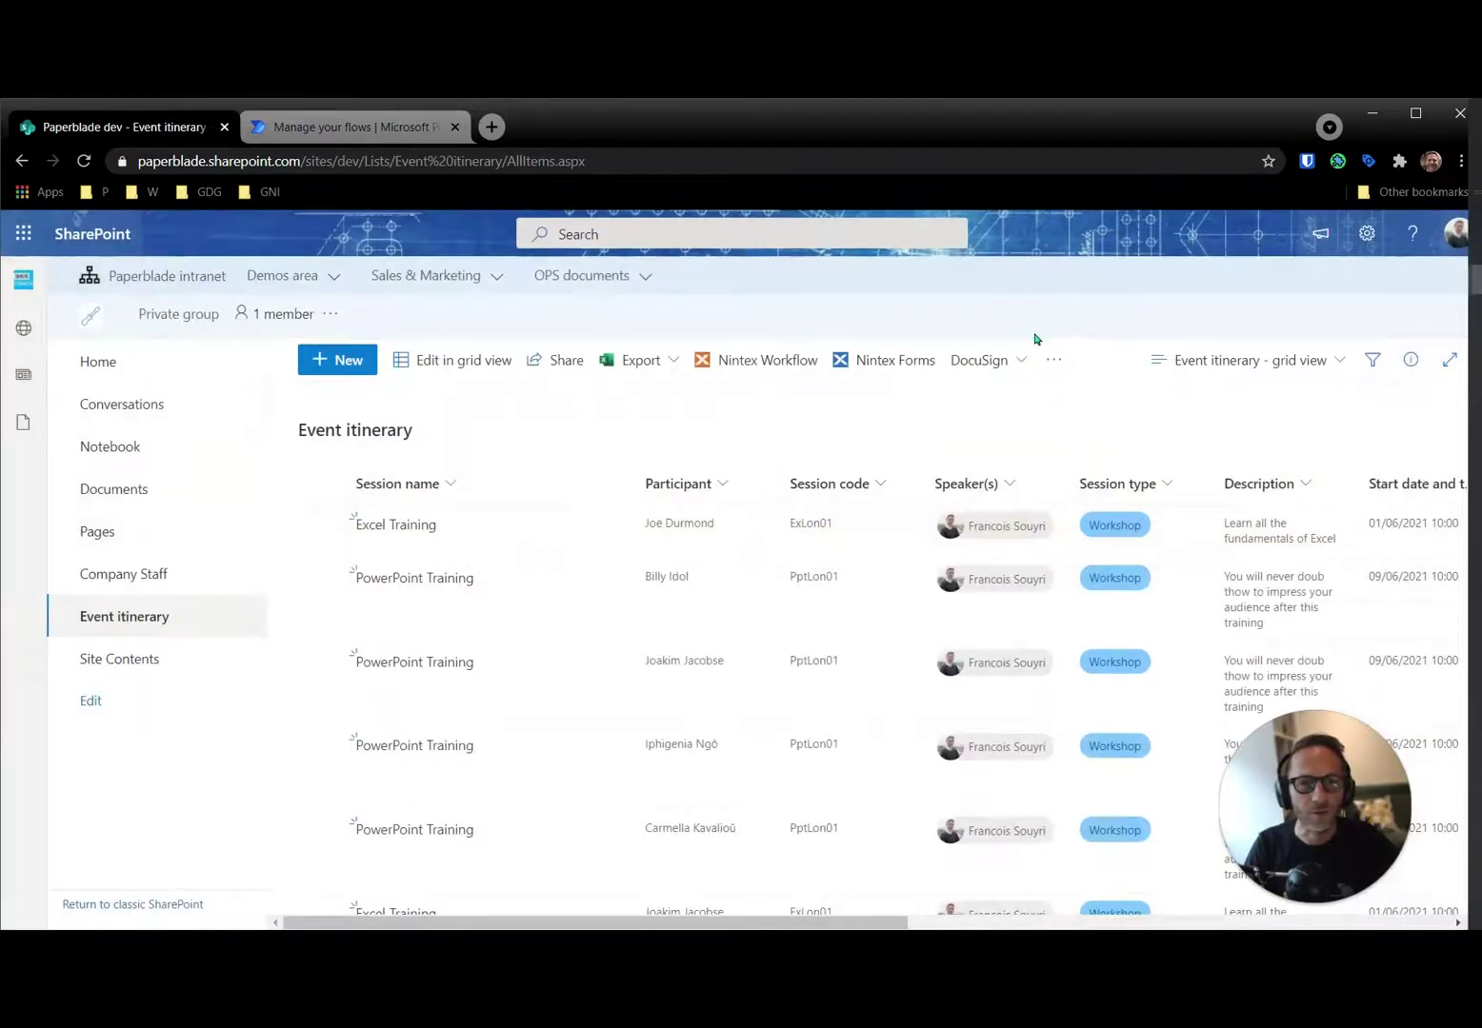
View the list's existing rules, then return to Power Automate's flow-creation page
left_click(1052, 360)
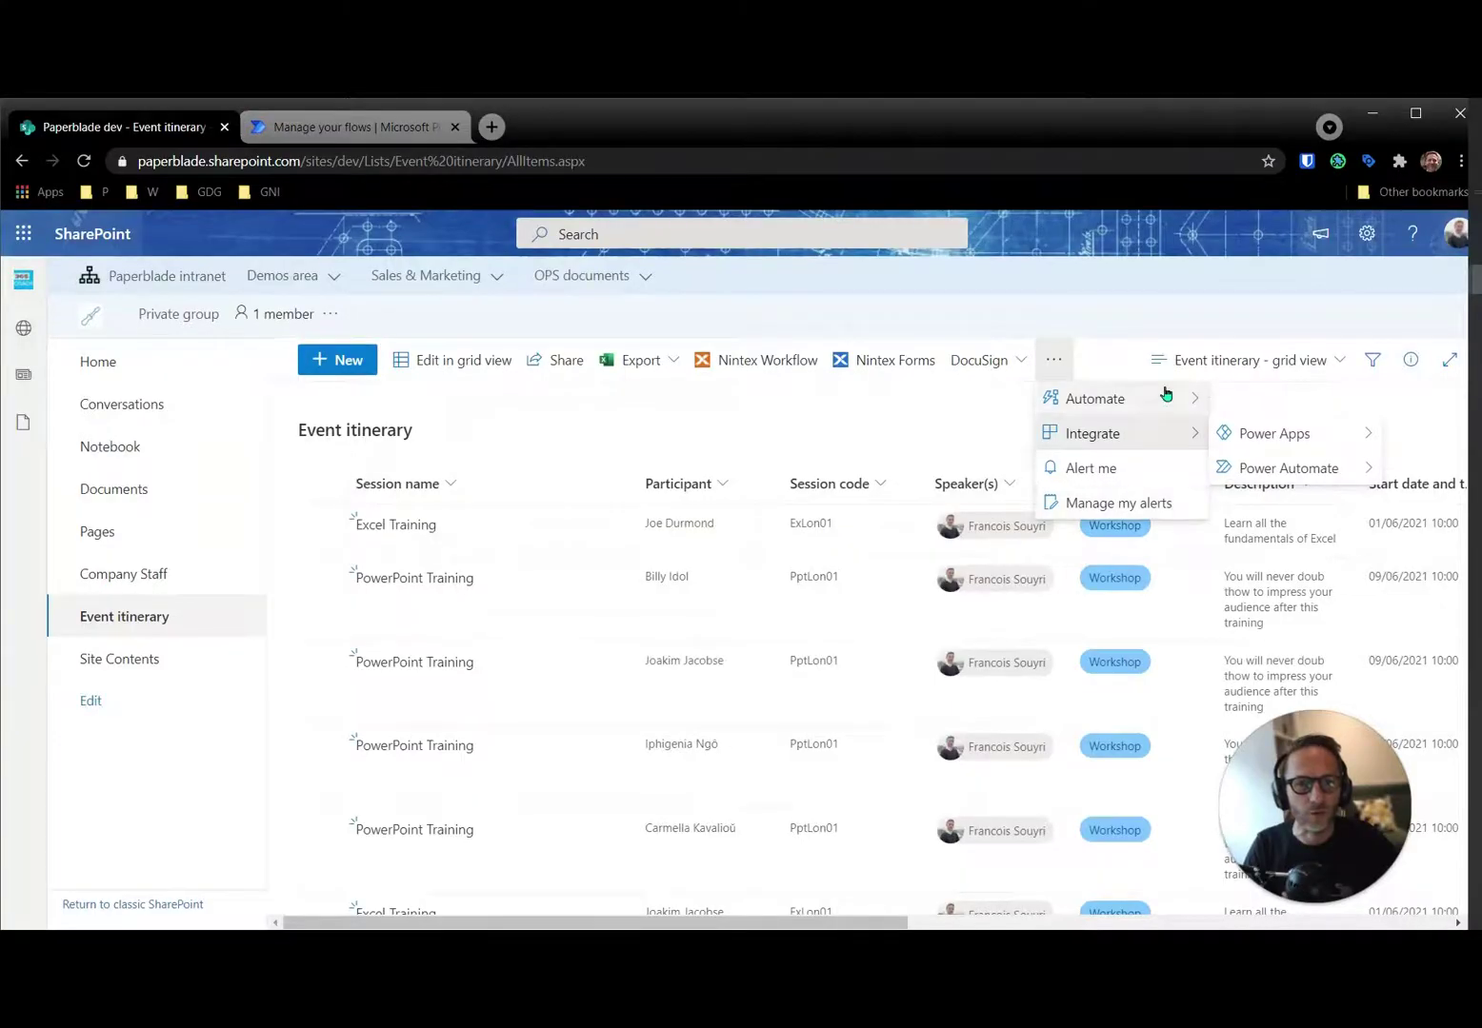
mouse_move(1164, 393)
left_click(1304, 471)
left_click(261, 361)
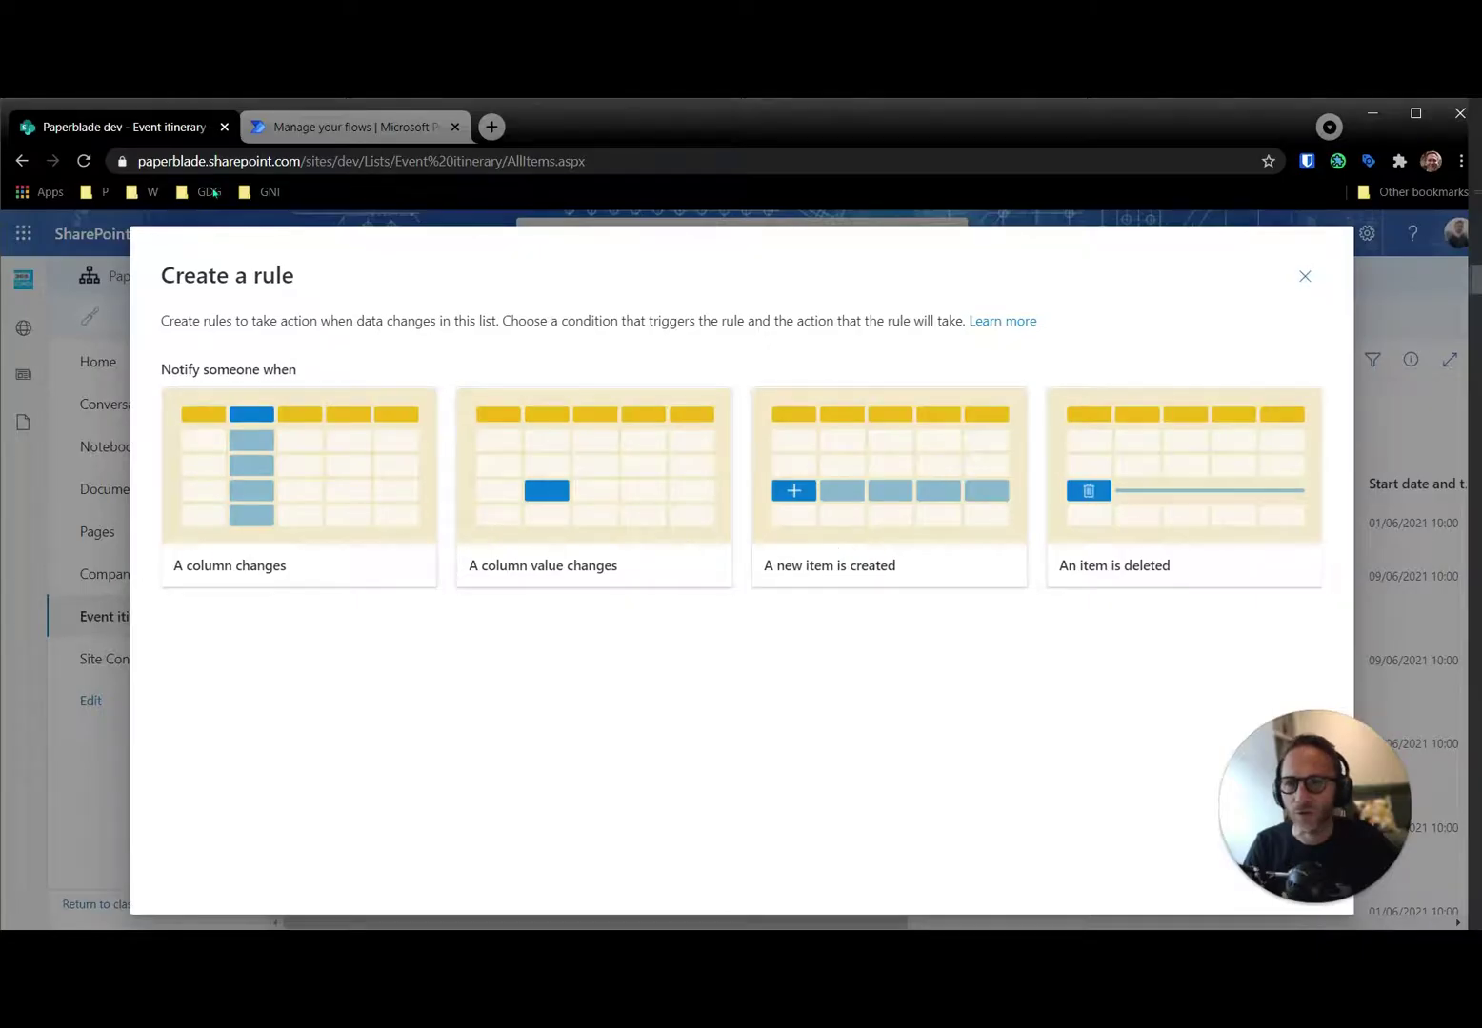
left_click(348, 127)
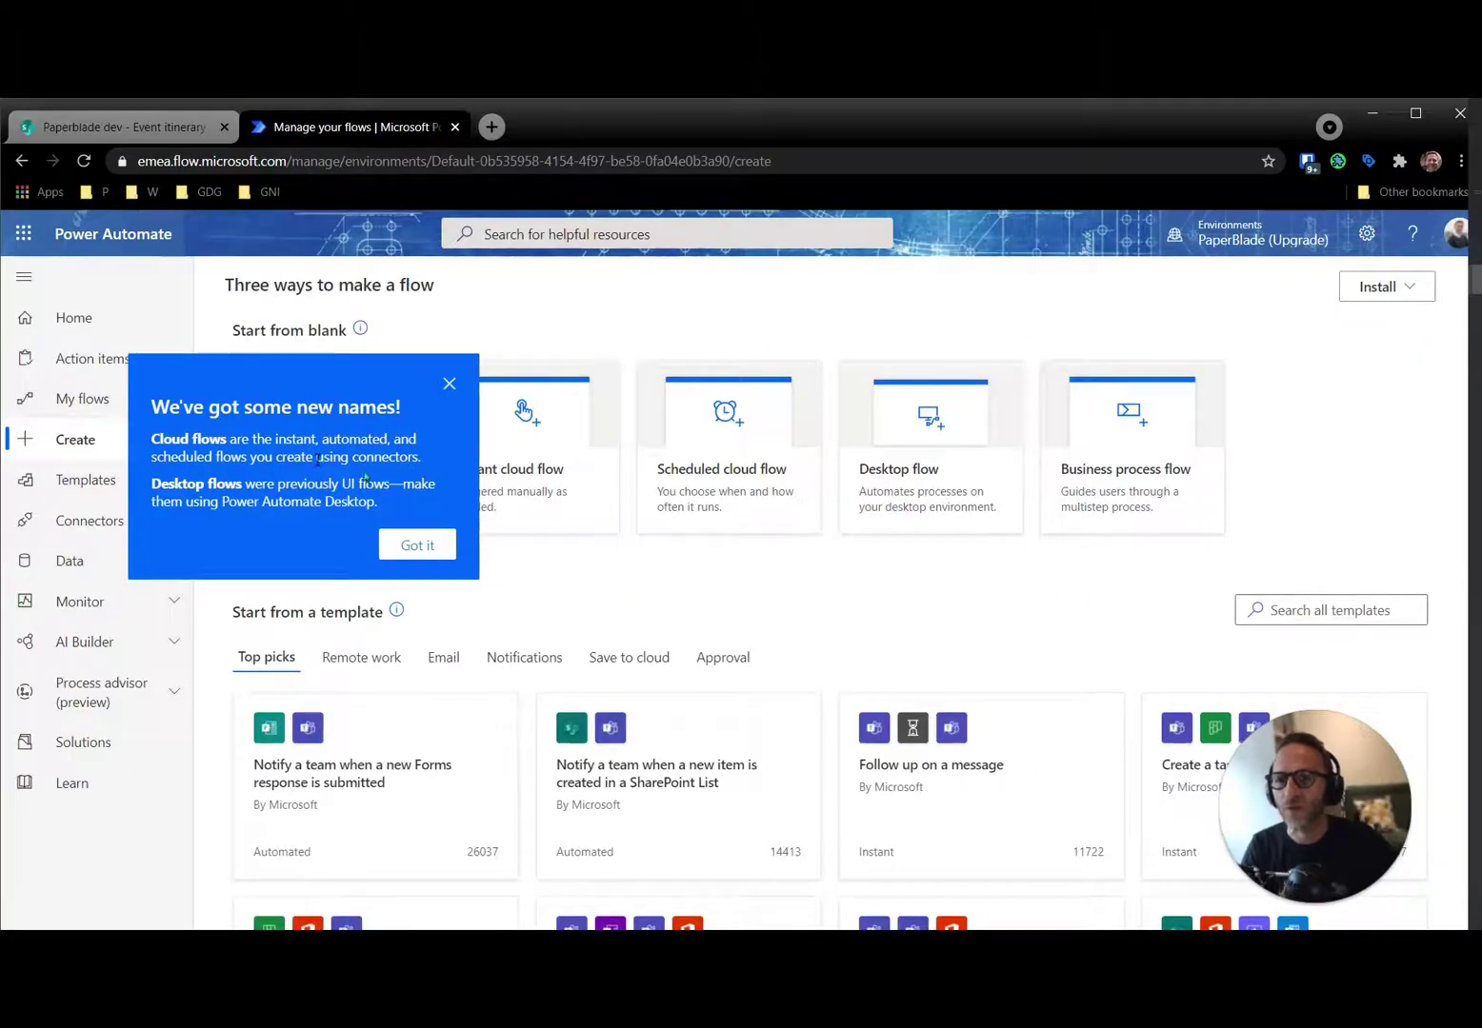
Start an automated cloud flow named 'Generate Word document on new item'
left_click(412, 547)
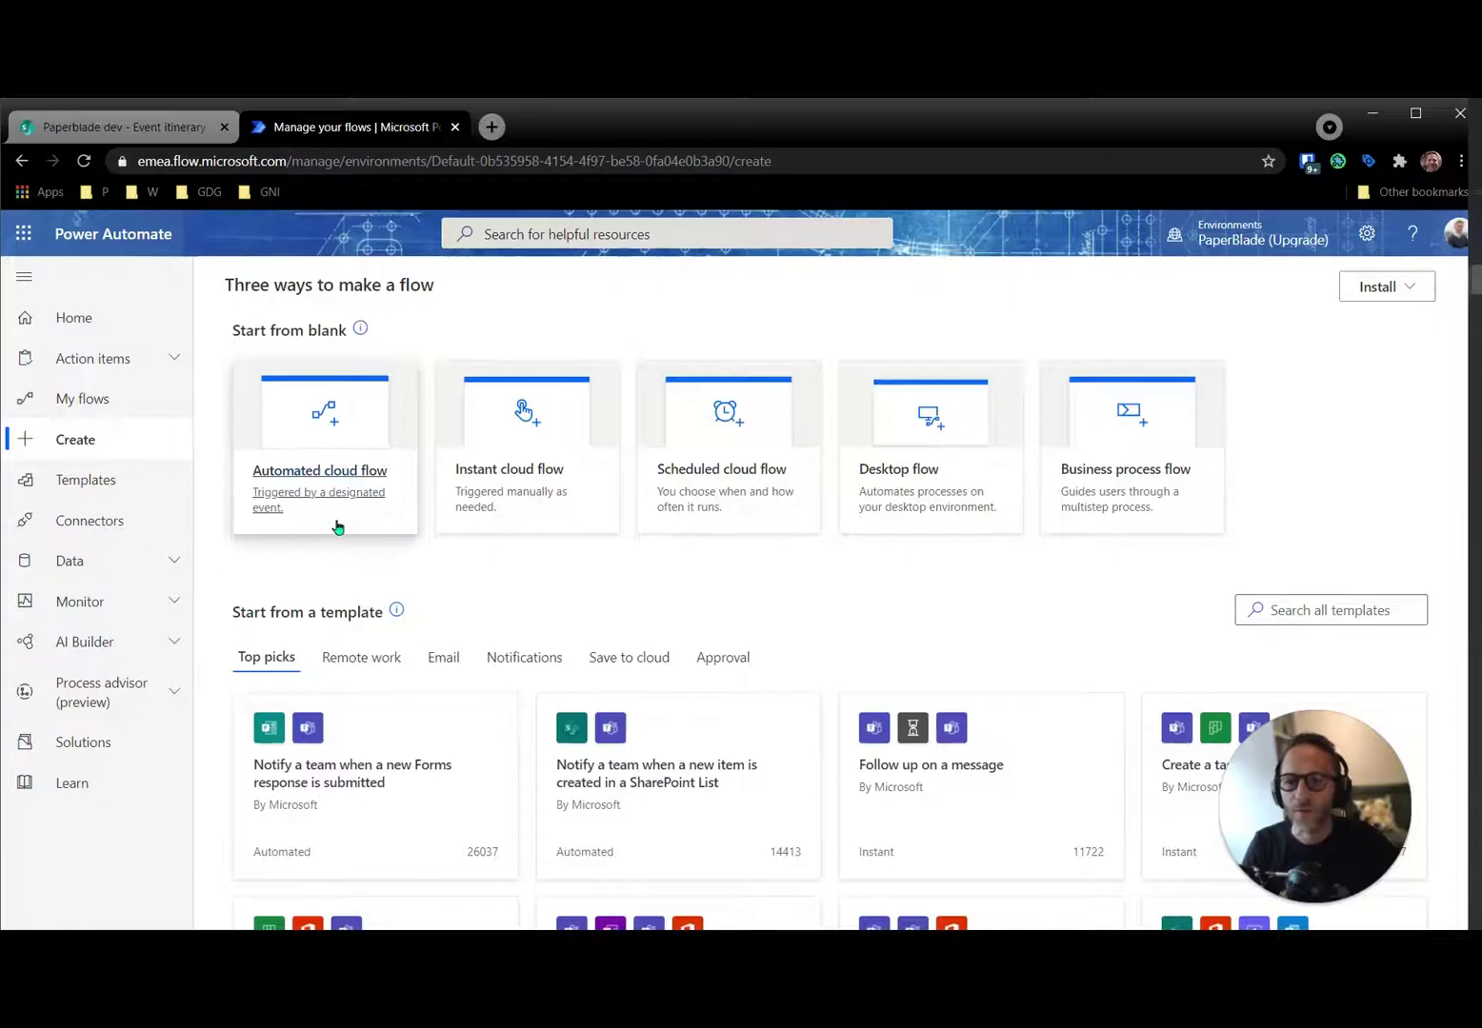
left_click(327, 482)
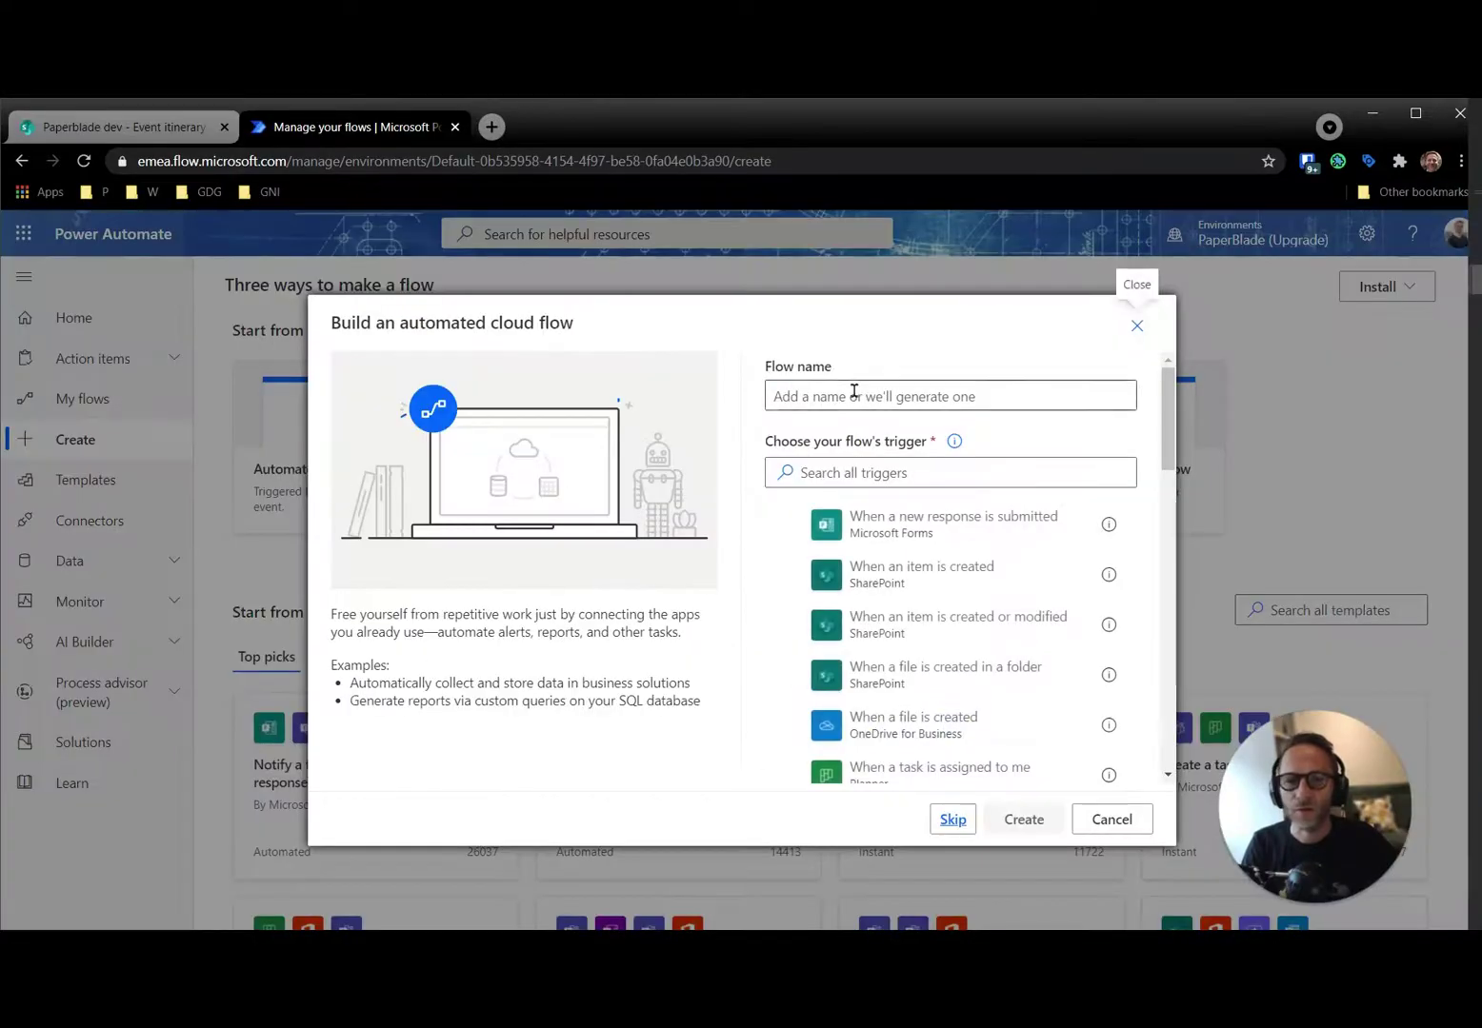
left_click(854, 390)
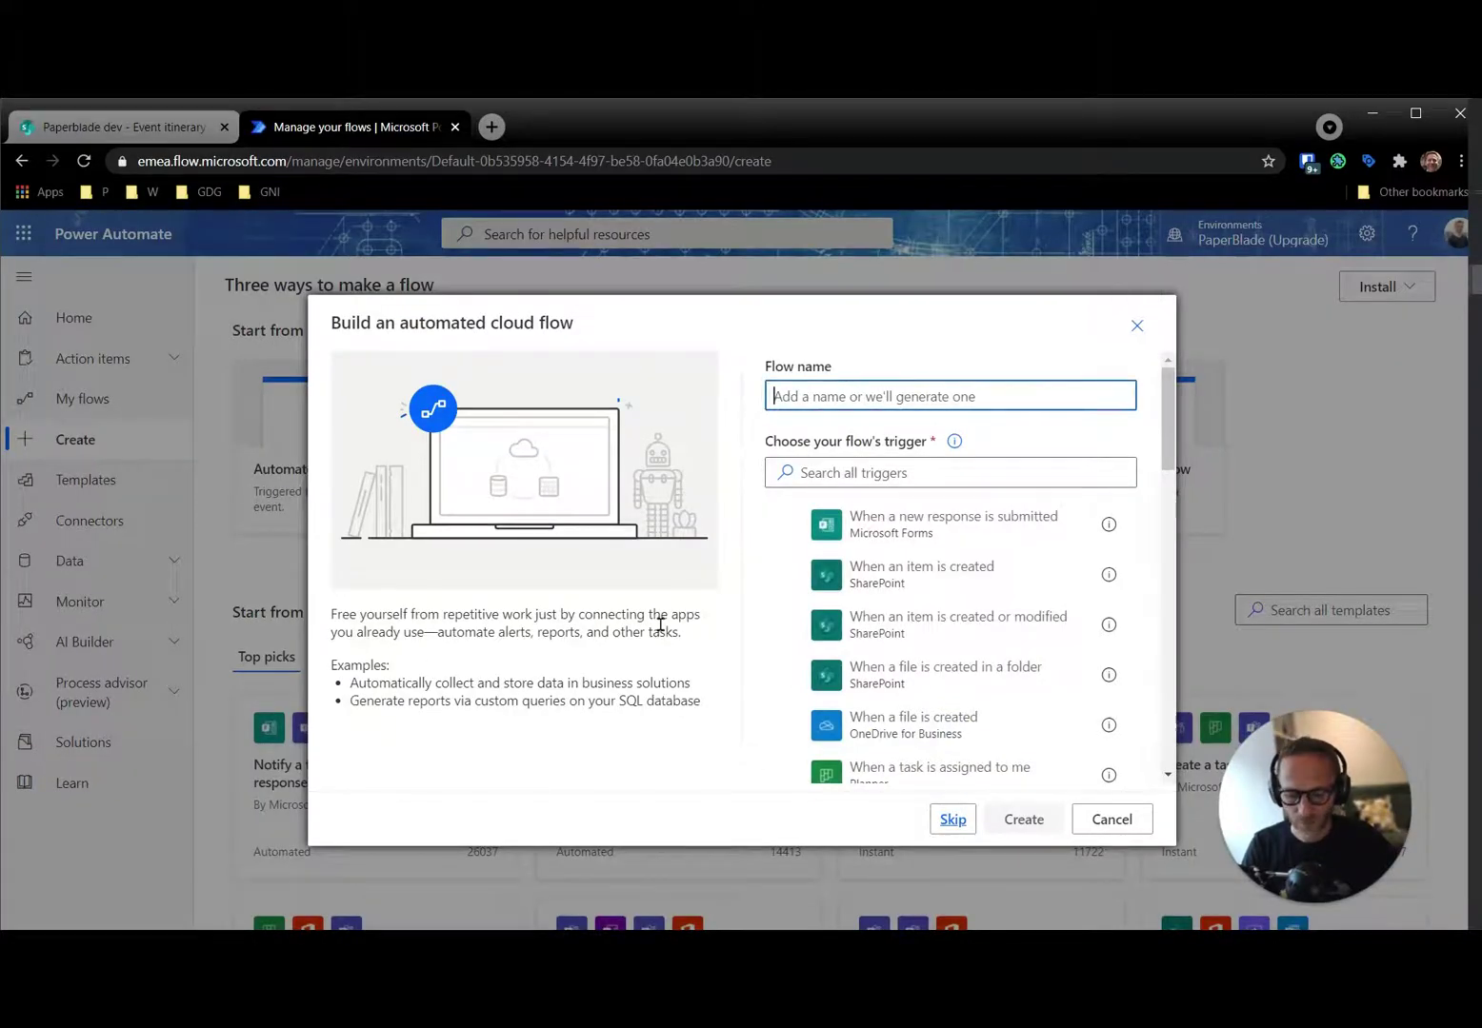
type("Send")
key("ctrl+a")
key("BackSpace")
type("Generate Word docu")
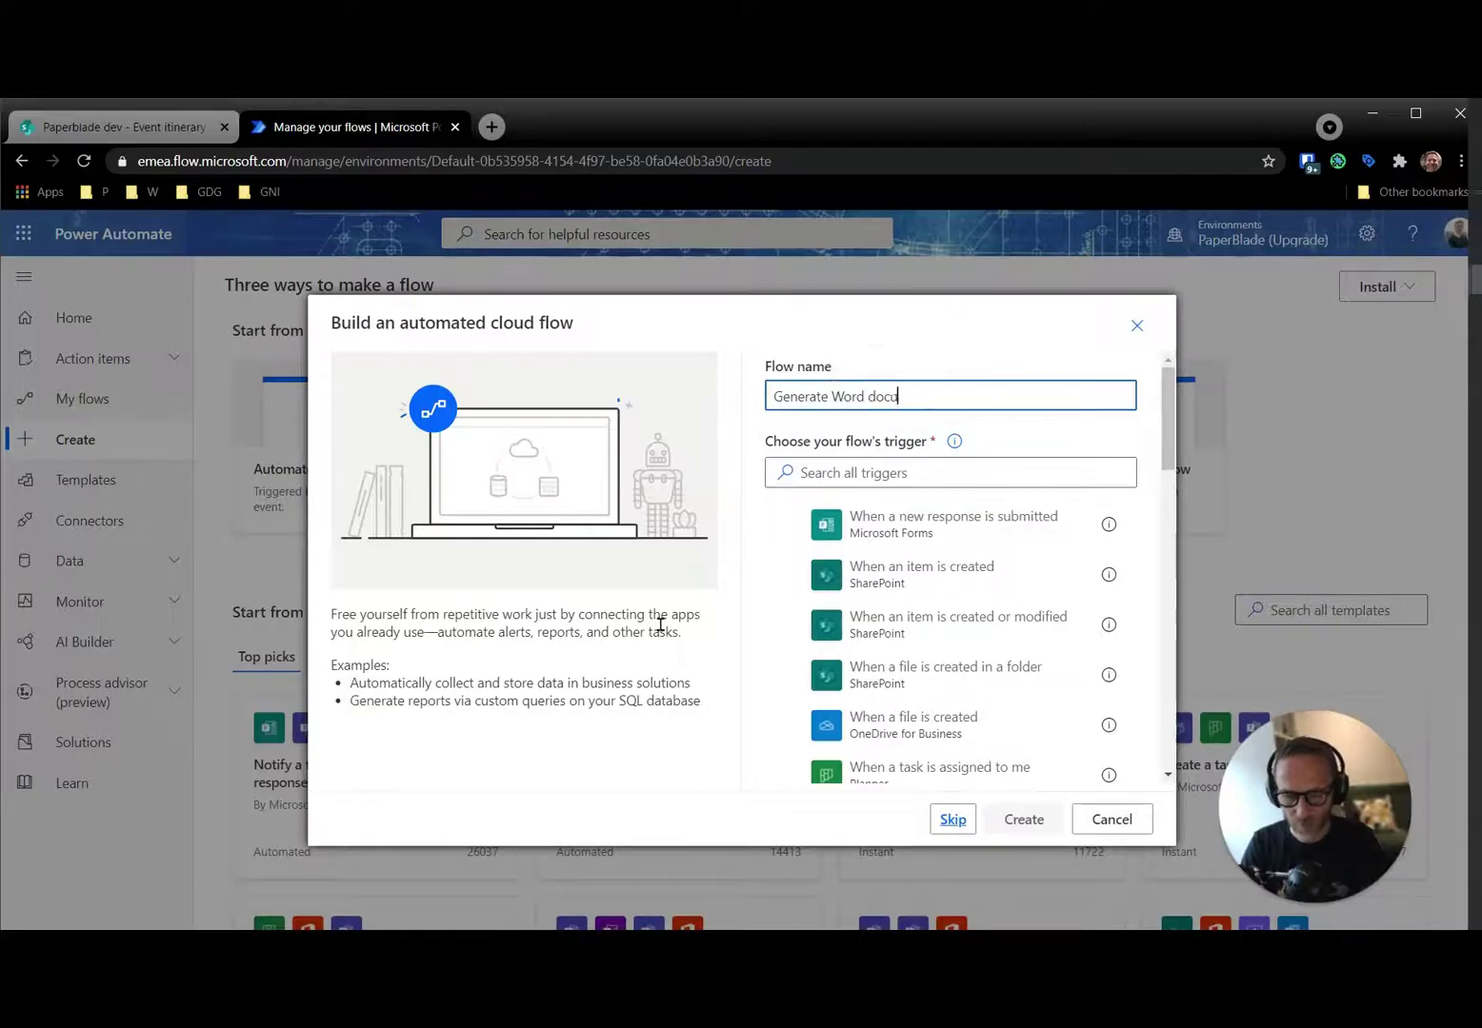
type("ment on new item")
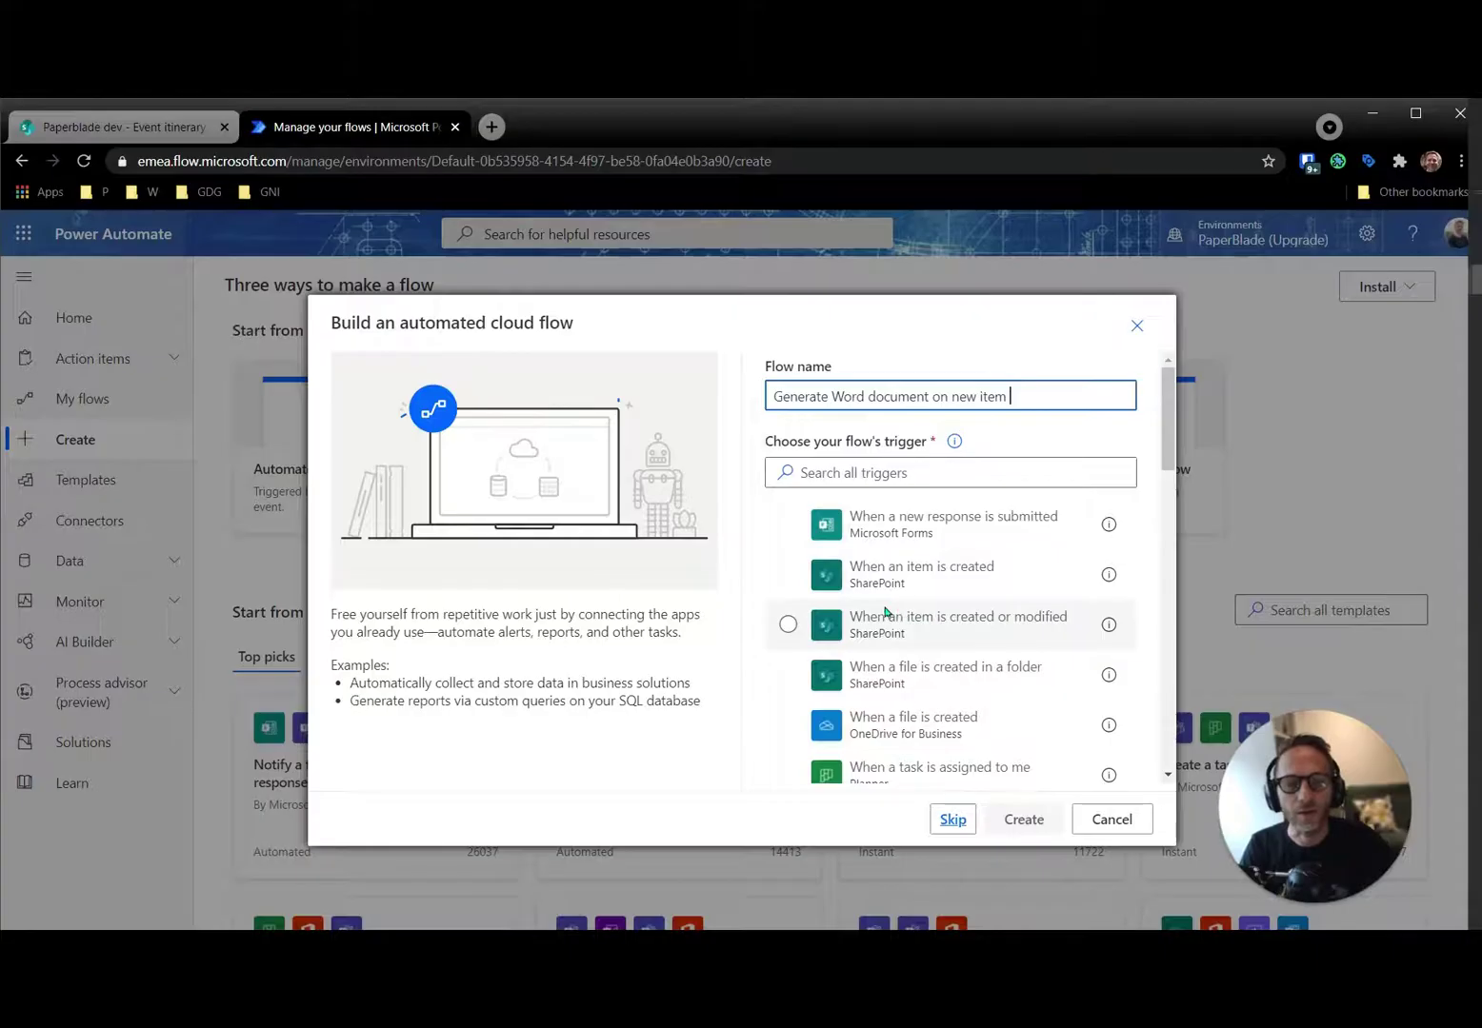
Choose the SharePoint 'When an item is created' trigger
left_click(940, 473)
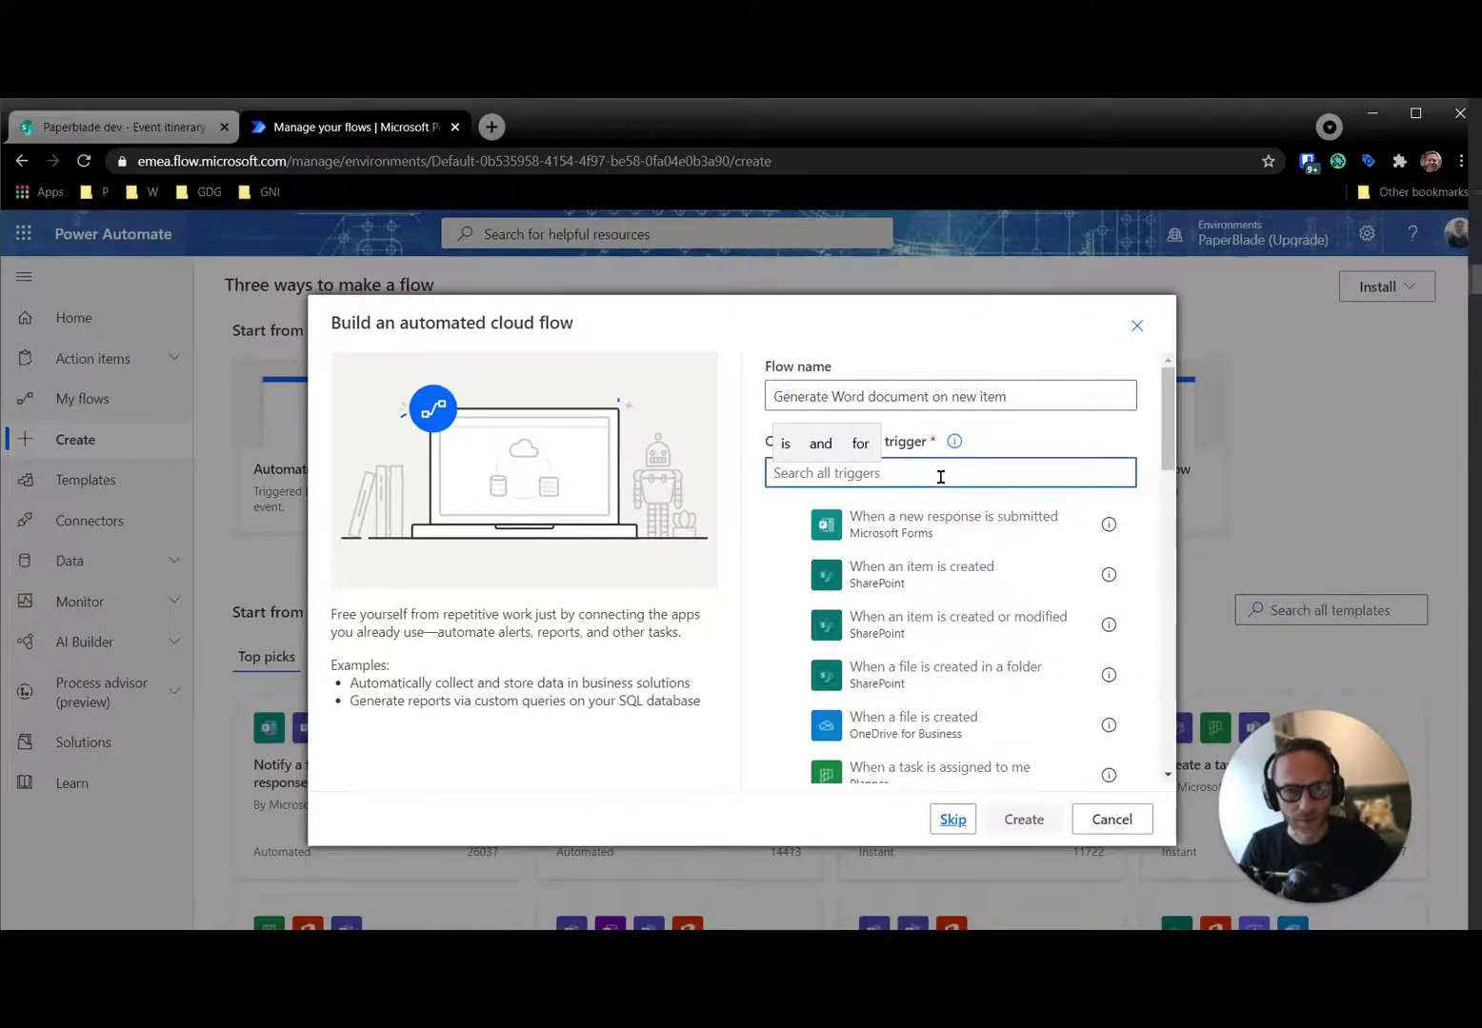
type("item")
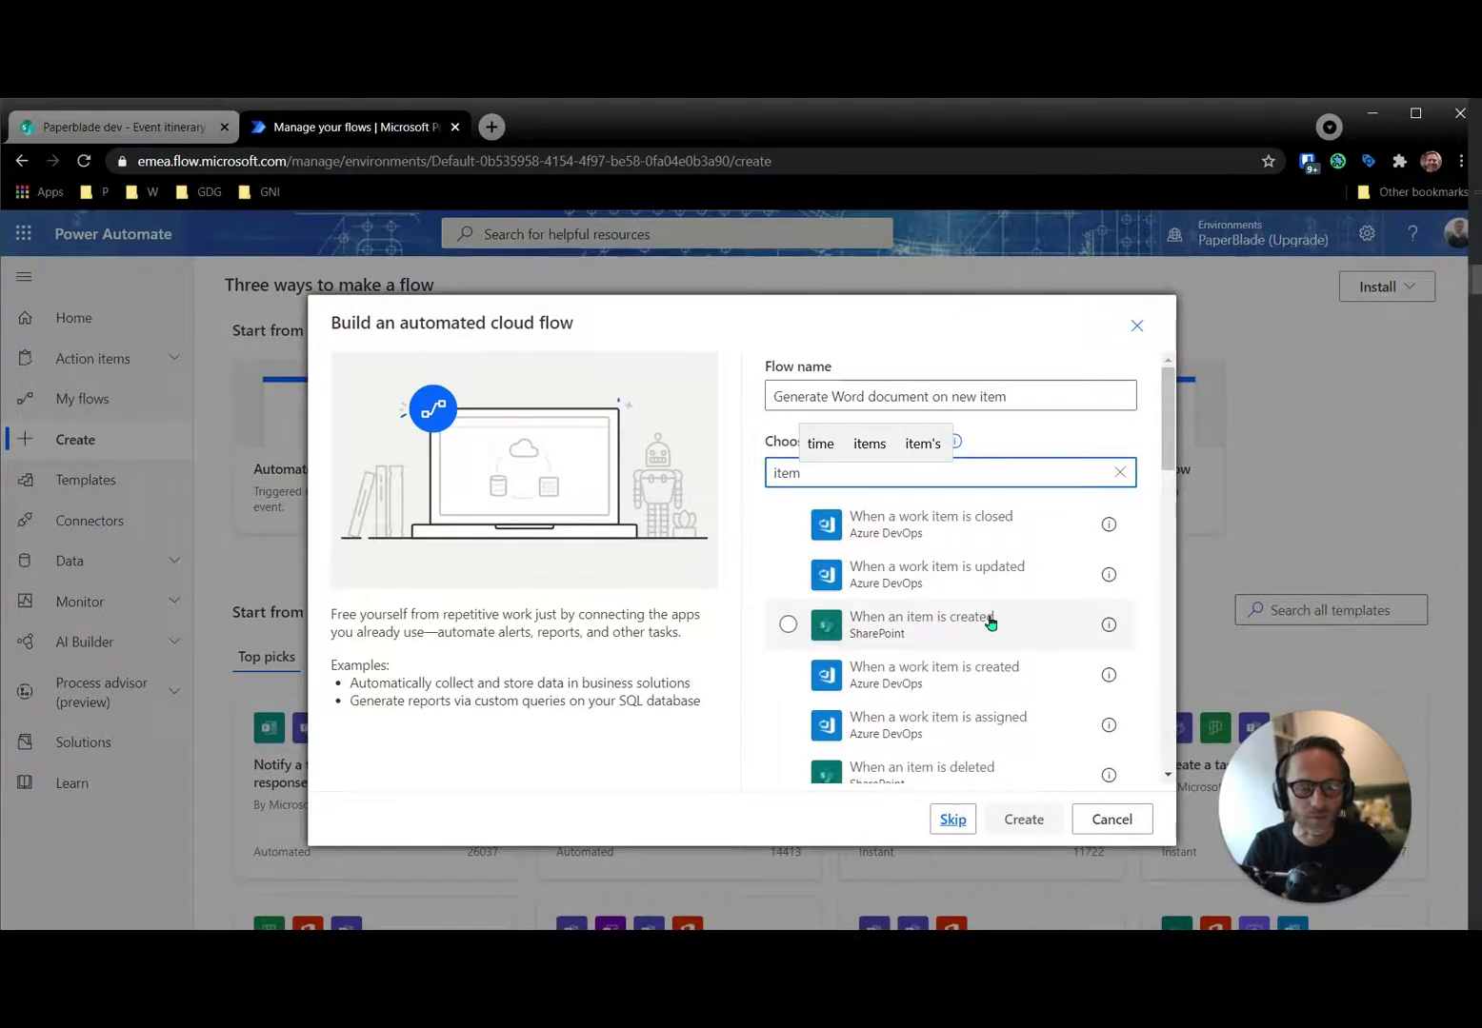
left_click(991, 623)
Create the flow and set the trigger to watch the Event itinerary list on Paperblade dev
left_click(1025, 818)
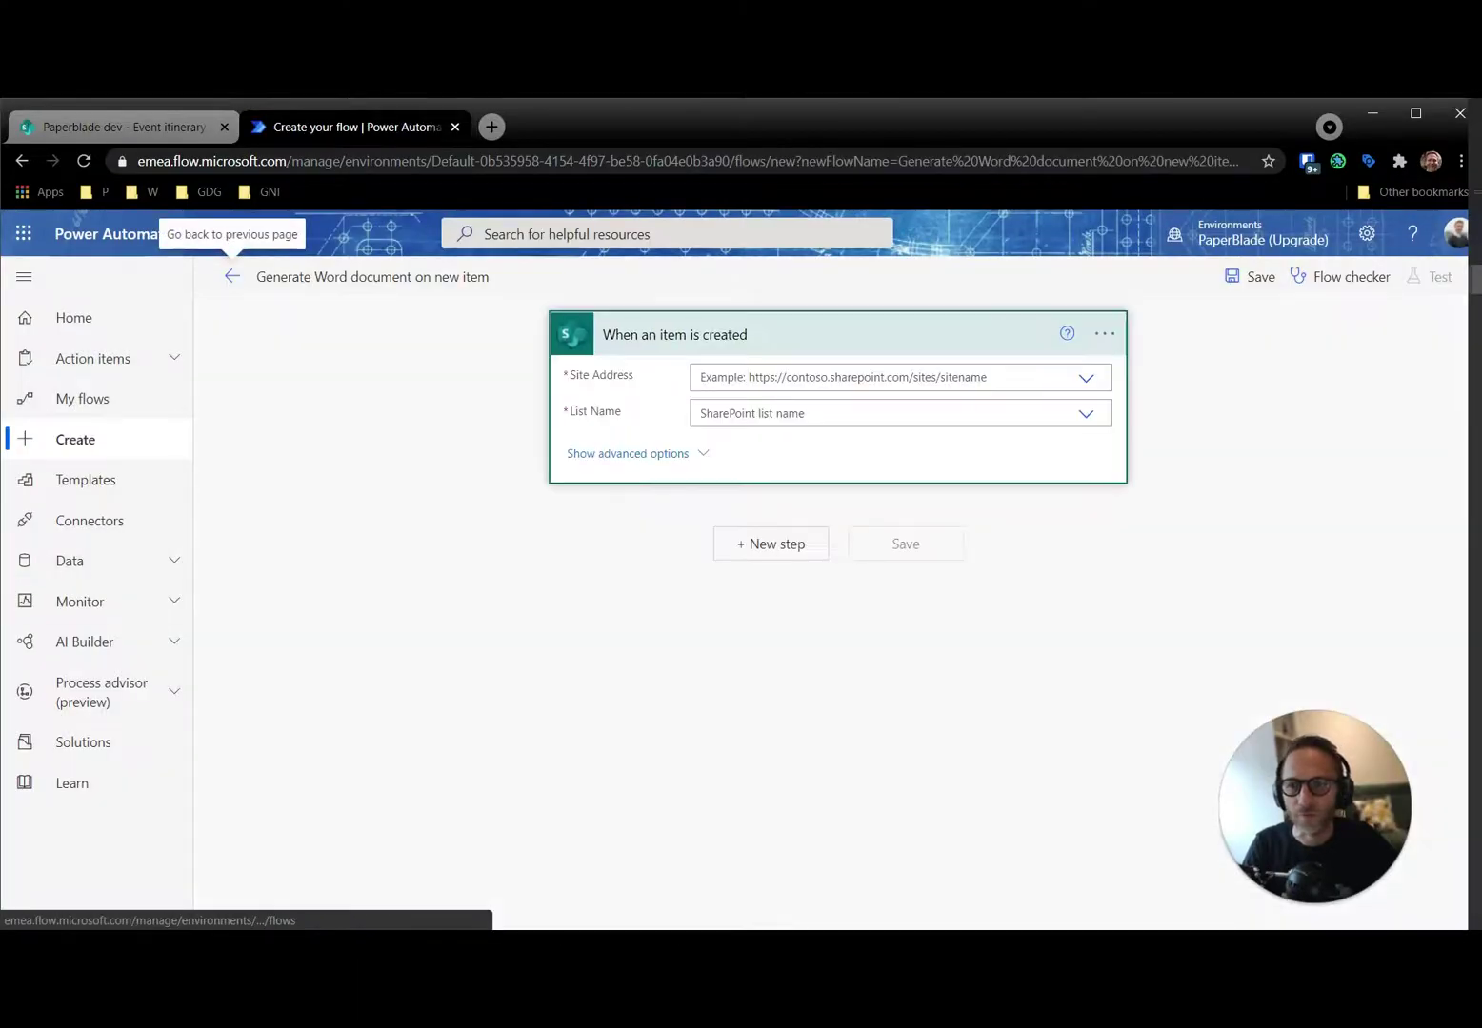
left_click(891, 378)
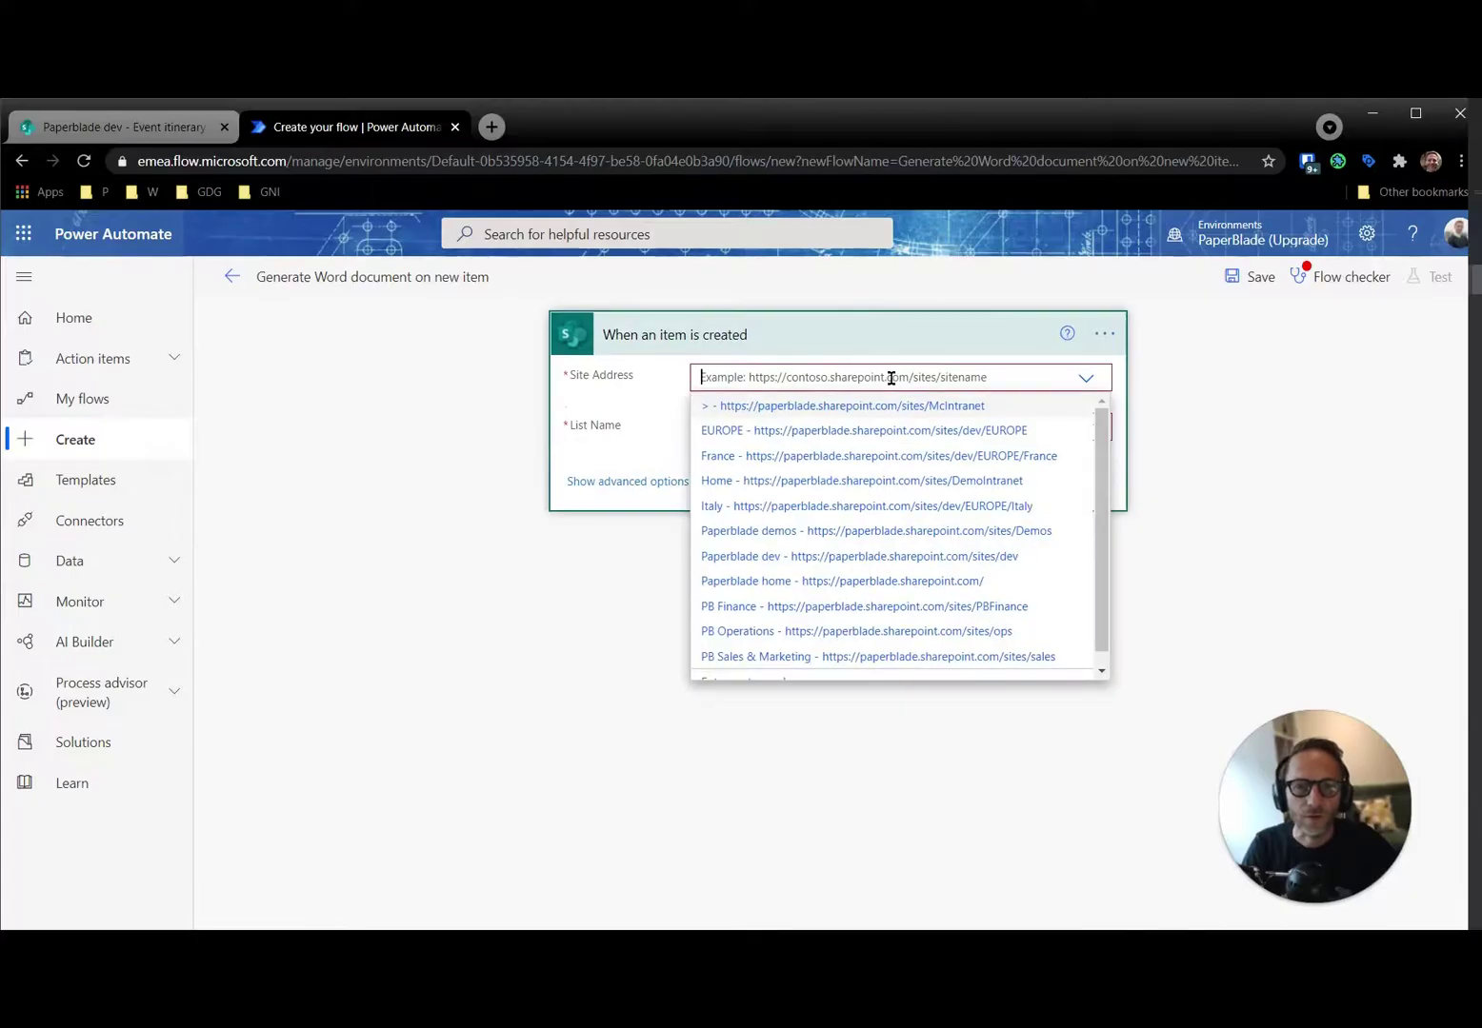
left_click(805, 558)
left_click(780, 419)
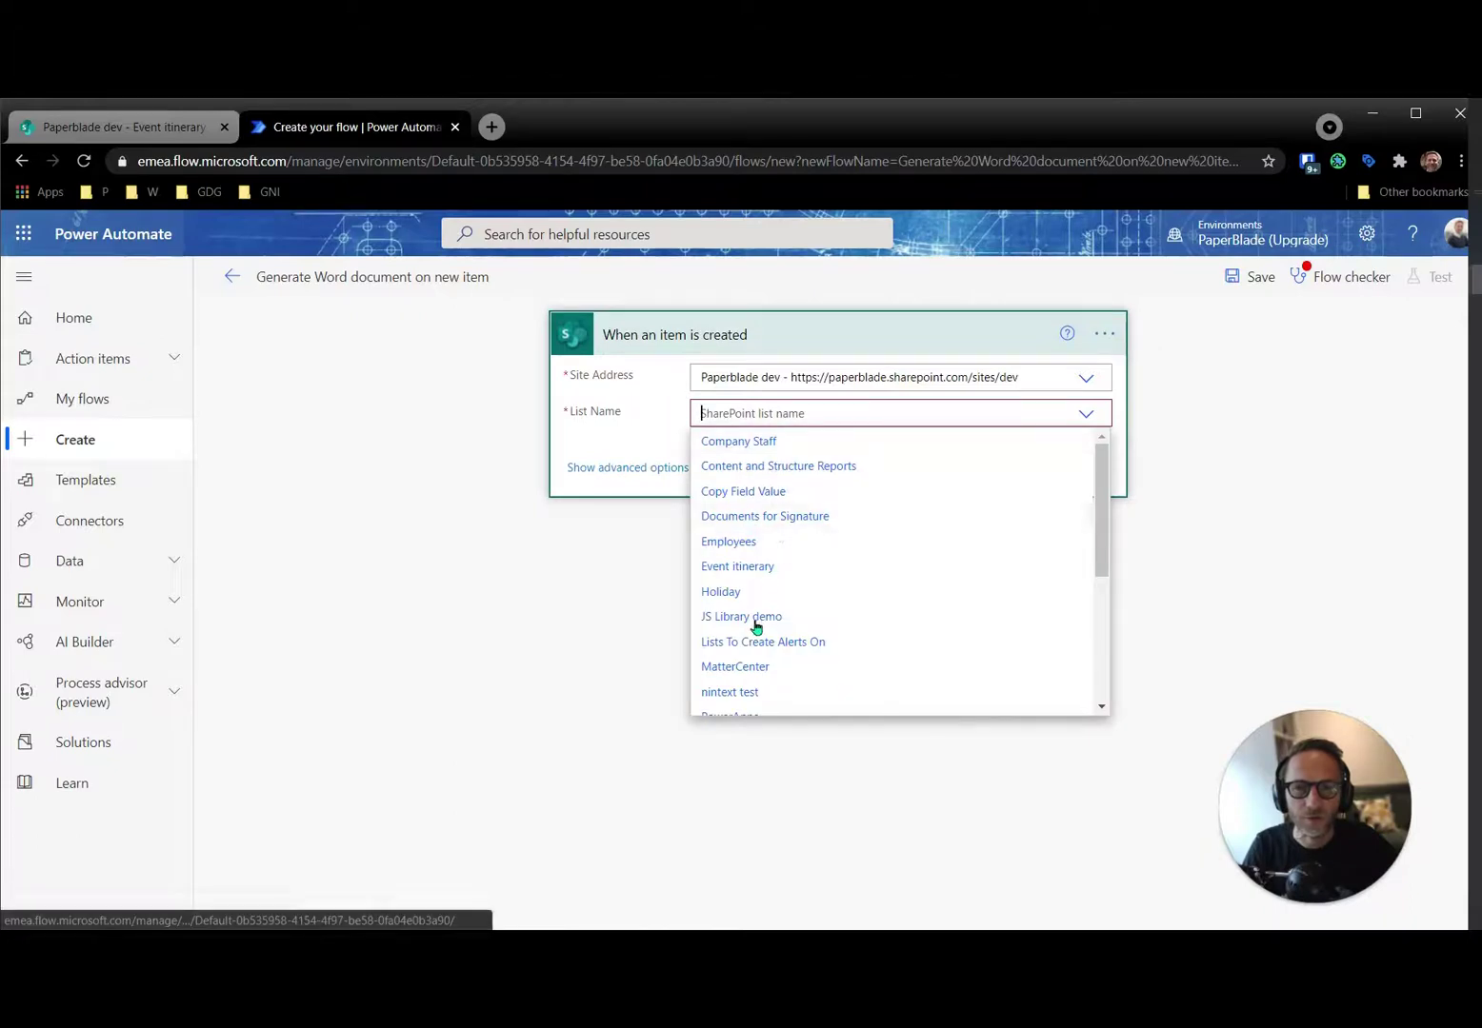
left_click(755, 569)
Add a Word Online (Business) 'Populate a Microsoft Word template' step
left_click(761, 549)
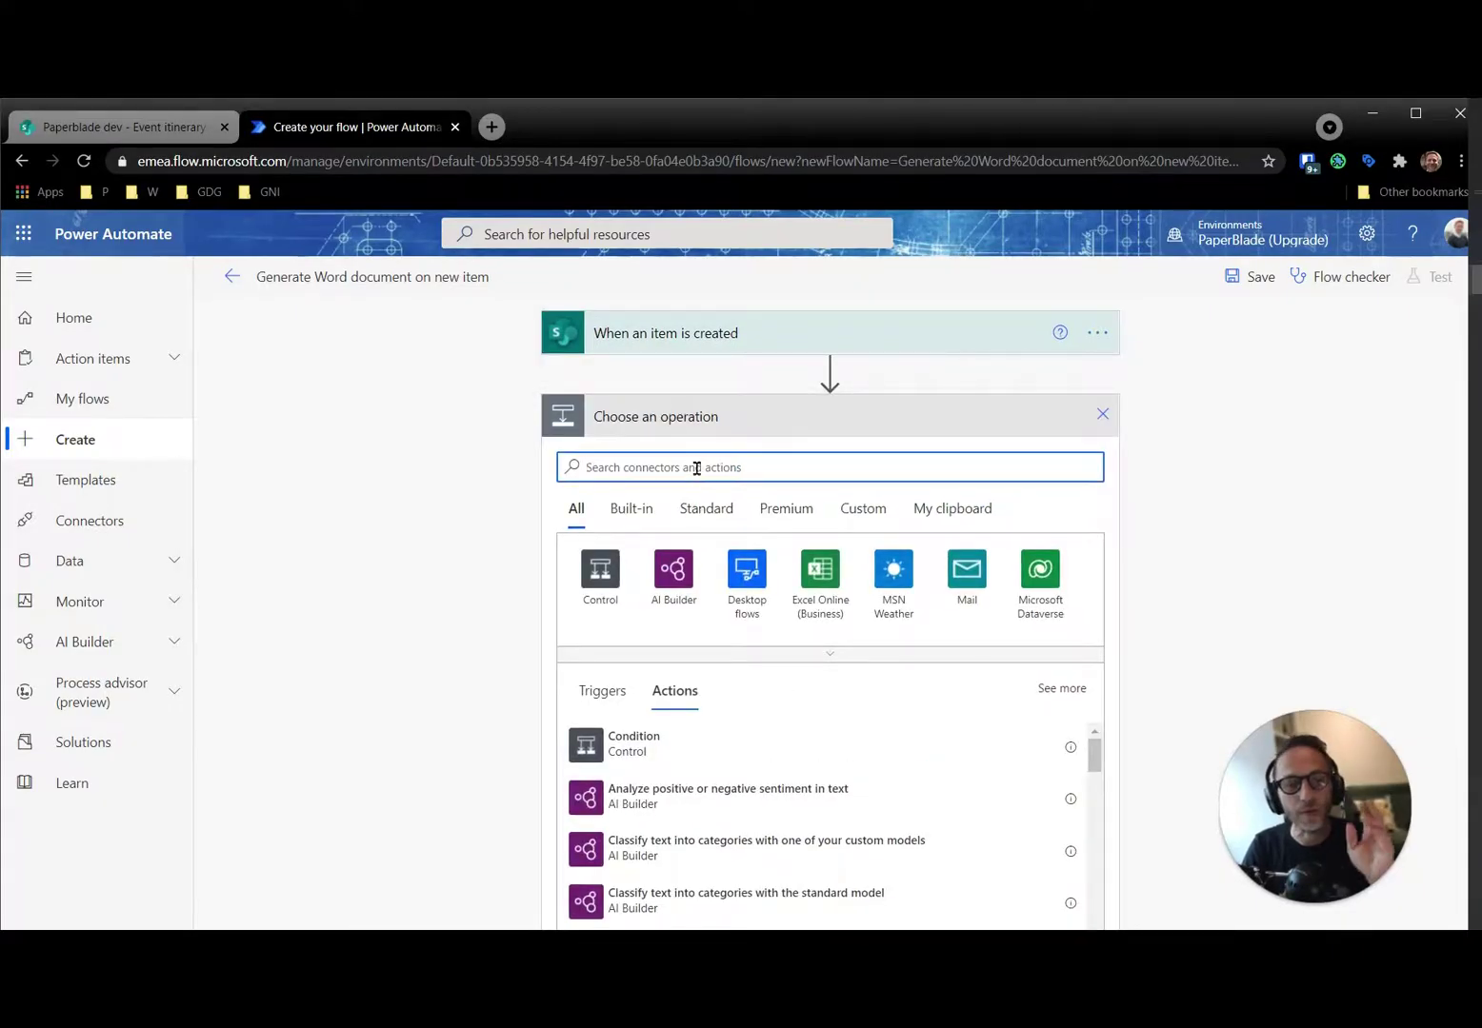
type("word")
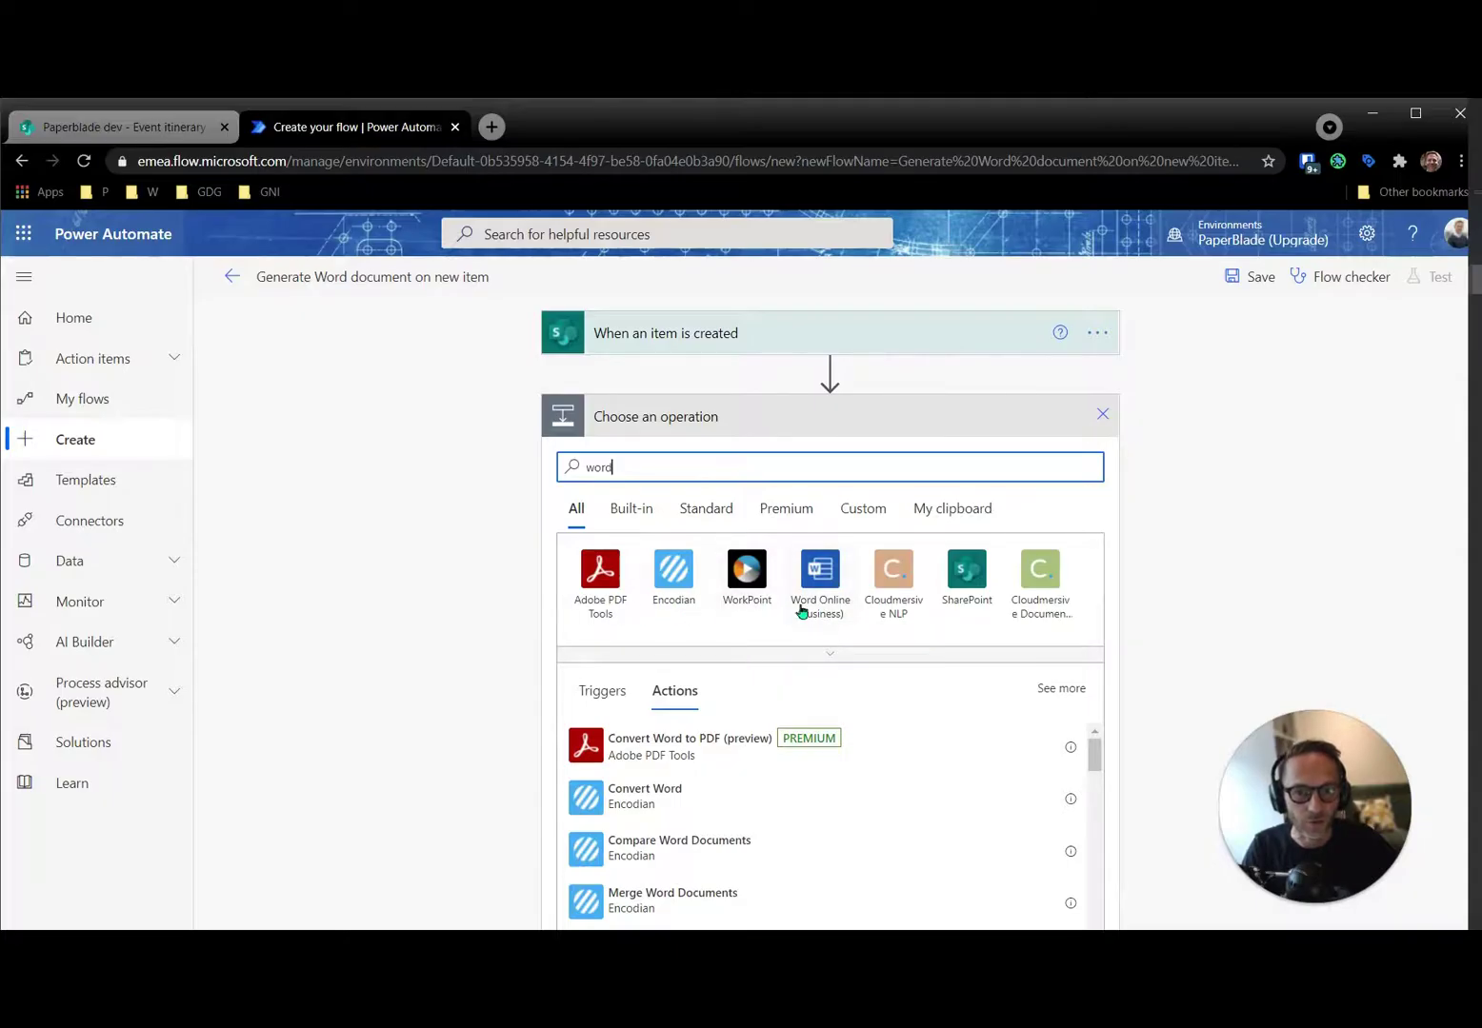
left_click(821, 610)
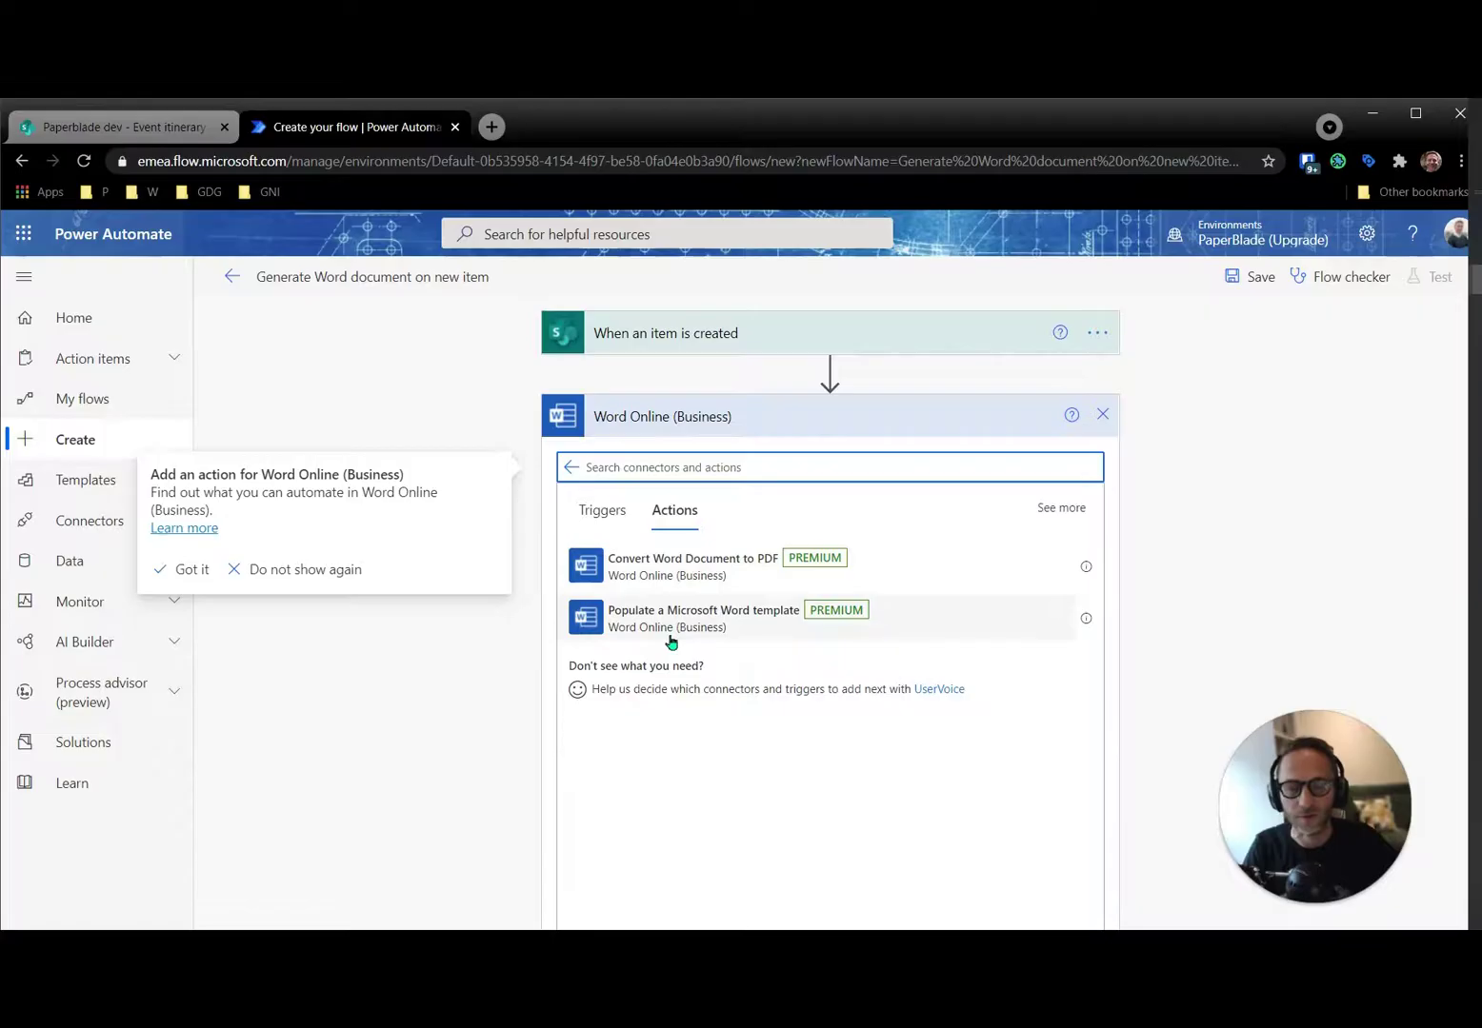
left_click(758, 627)
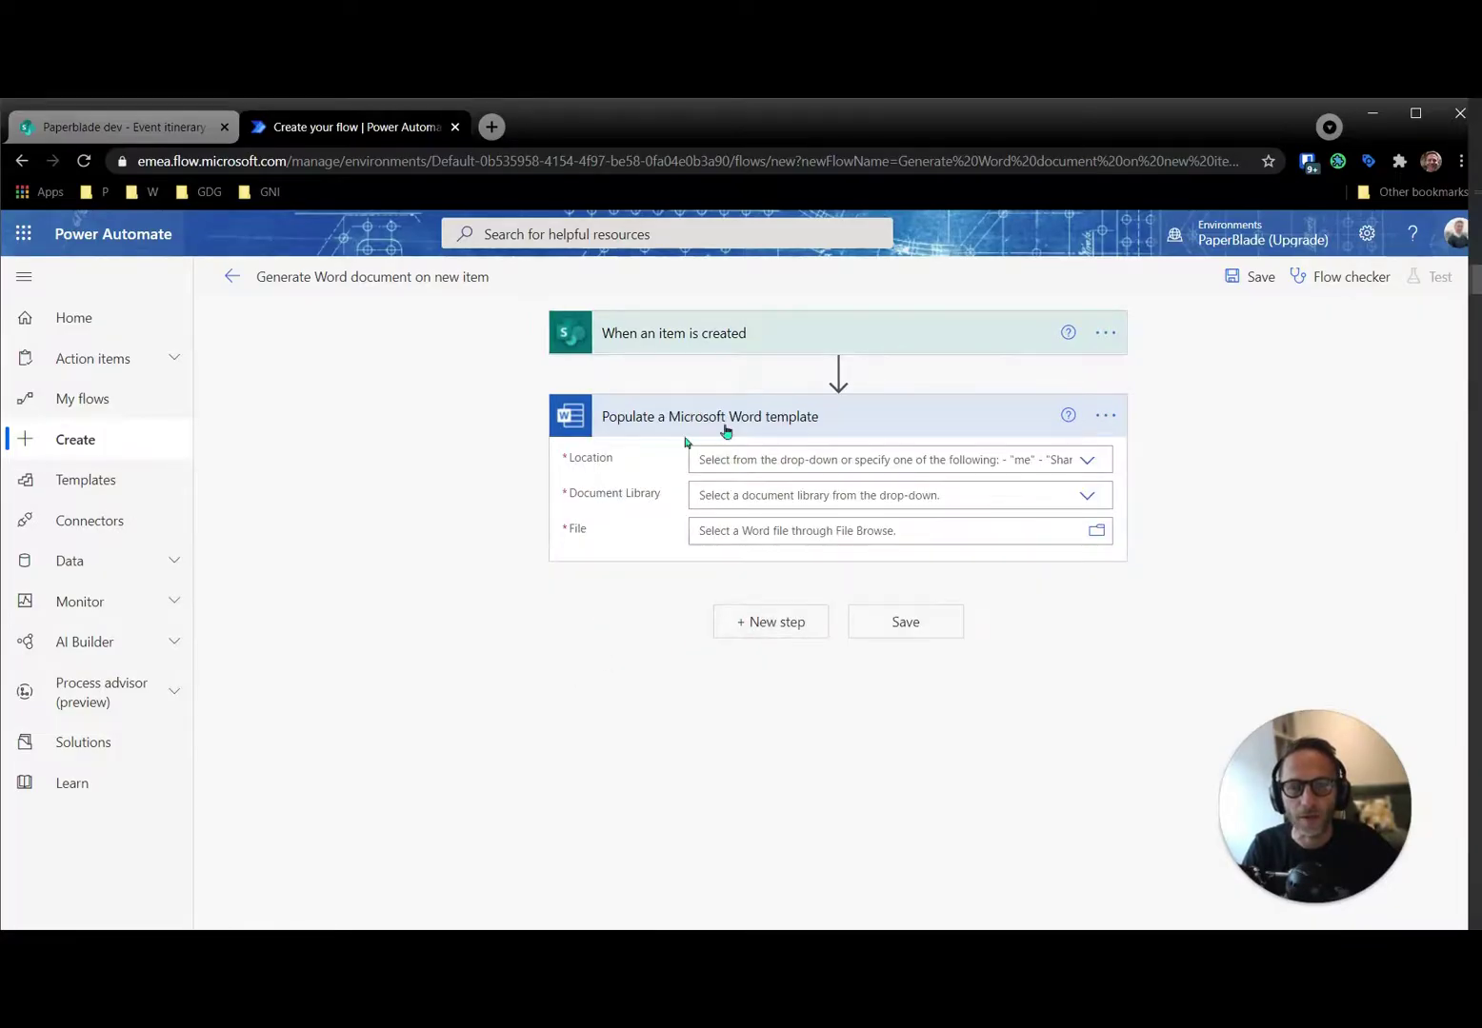
Set the template location to Group - Paperblade dev and the library to Documents
left_click(825, 459)
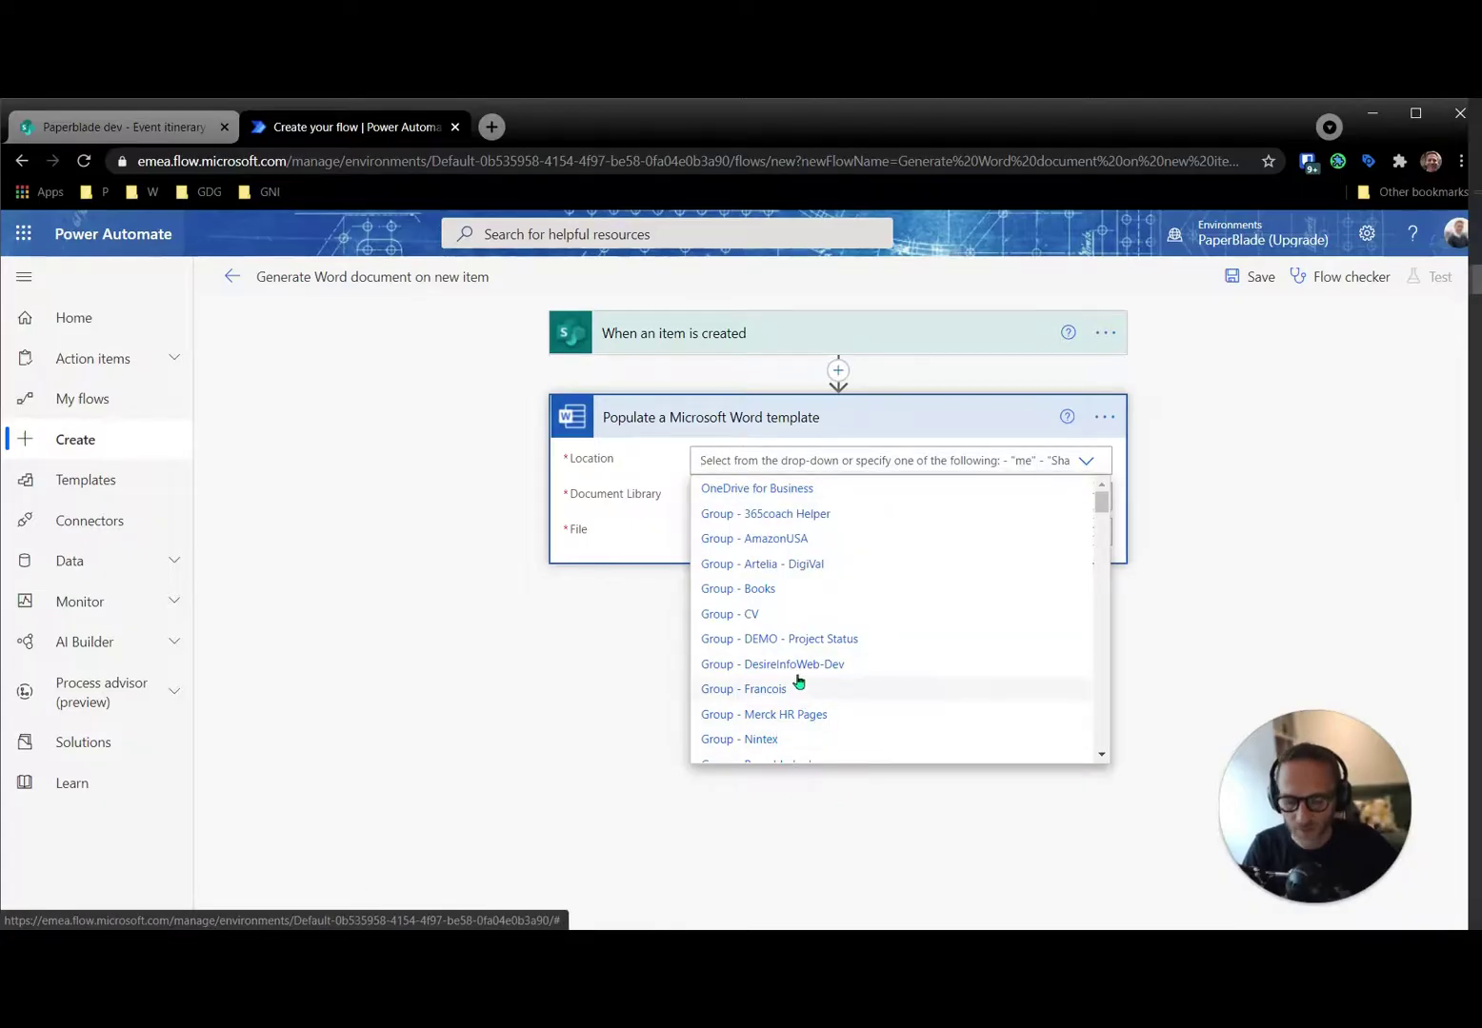
type("dev")
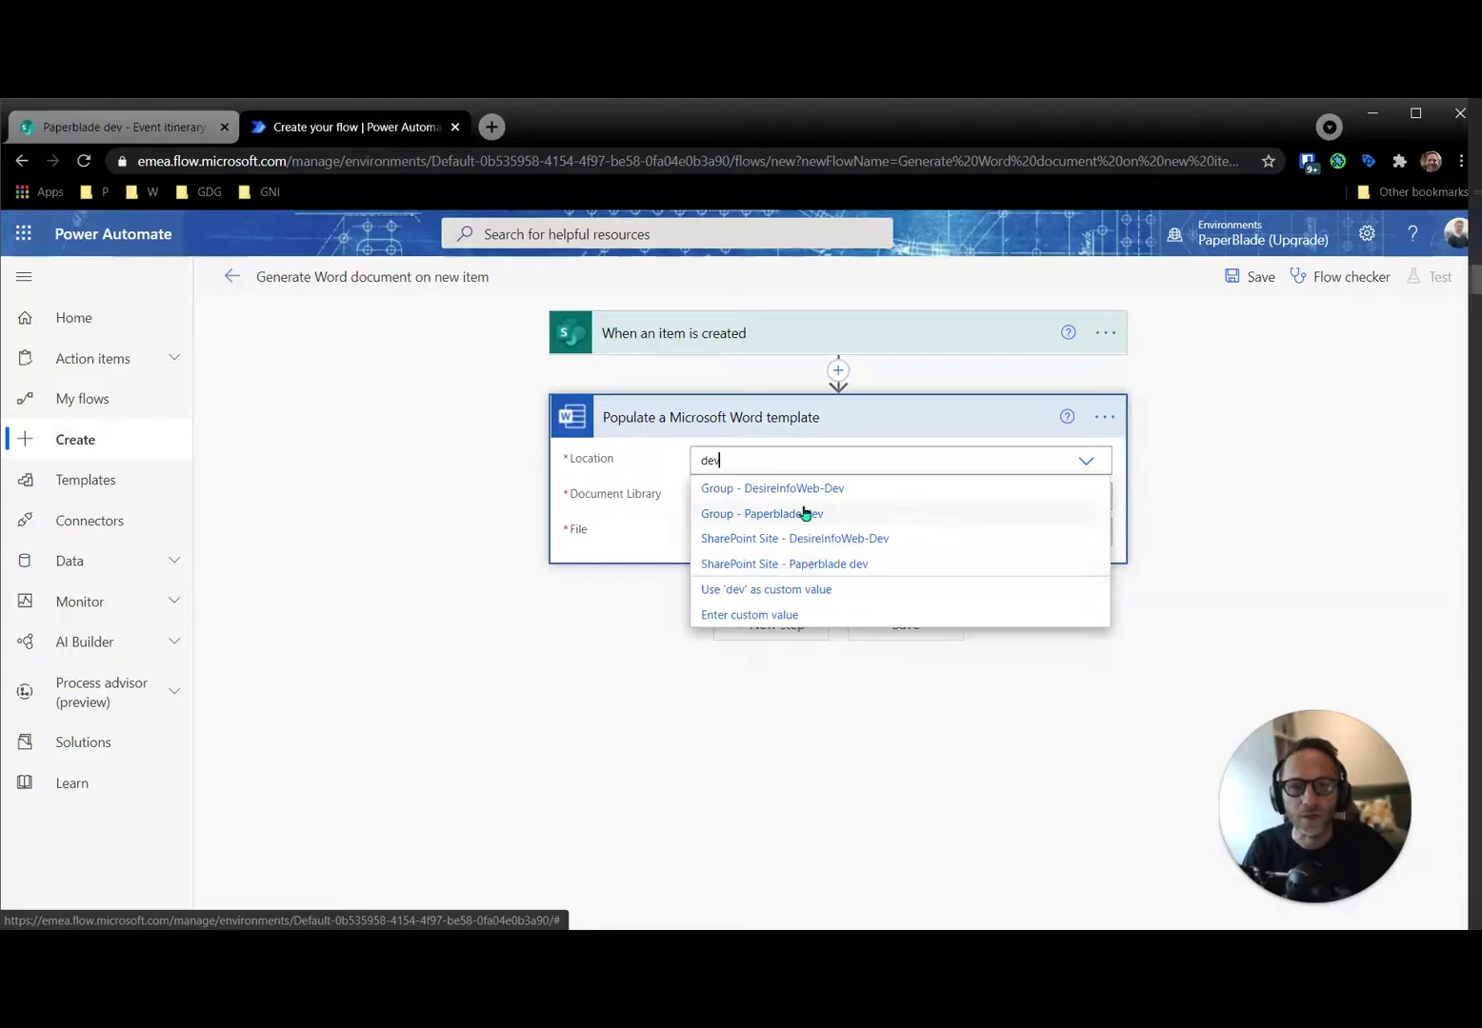
left_click(805, 515)
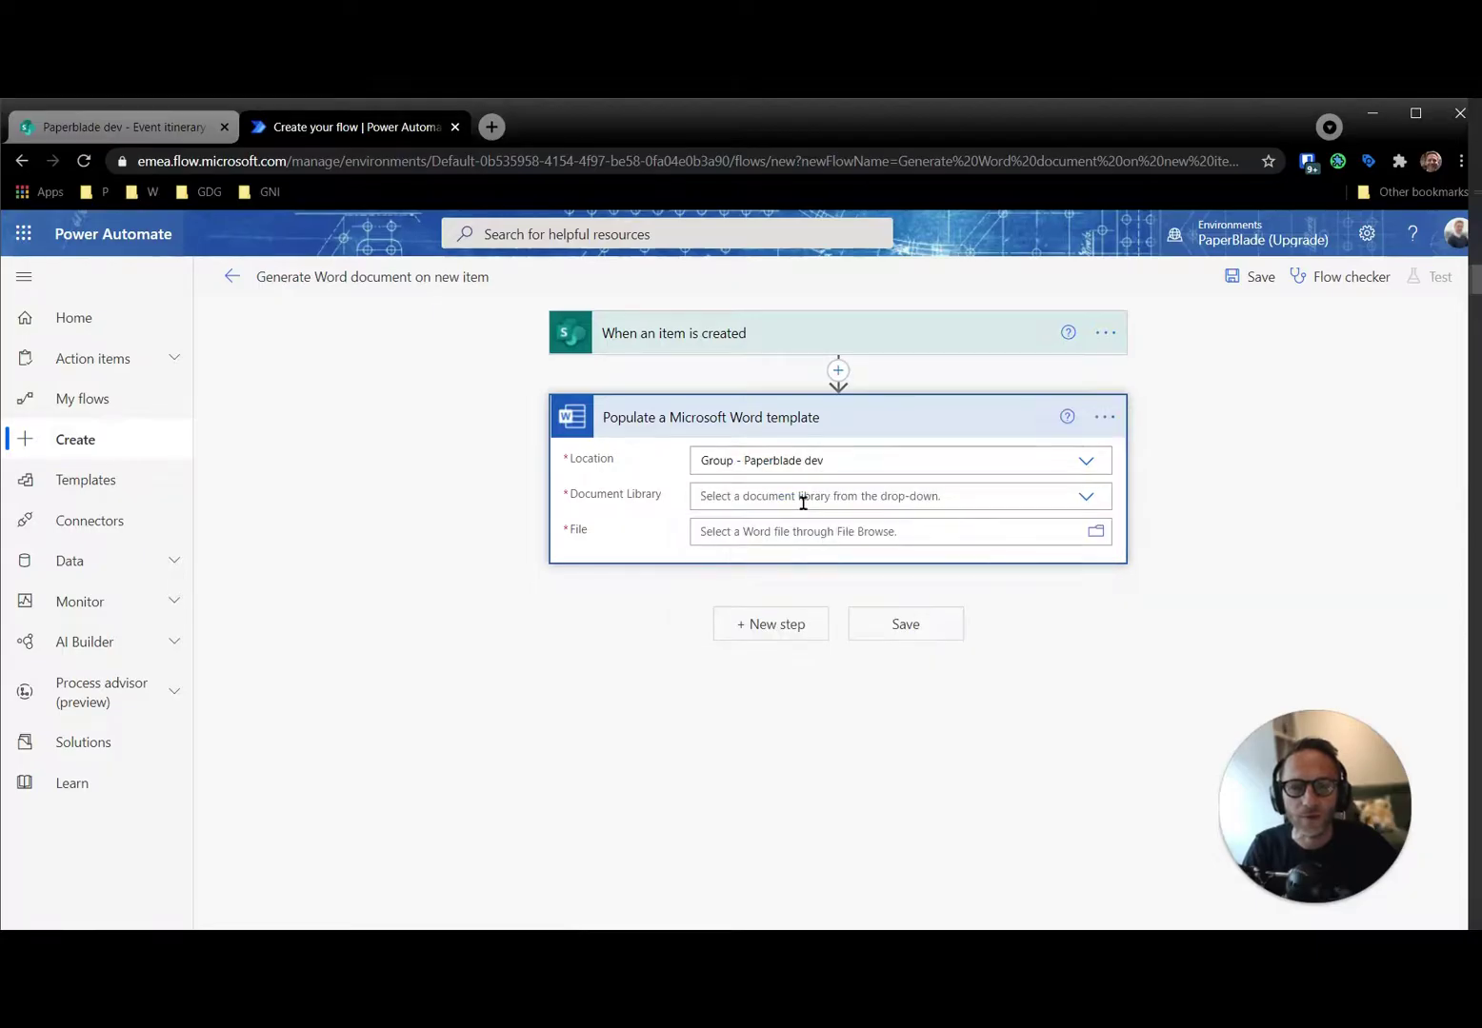
left_click(803, 499)
scroll(764, 757, "down", 1)
scroll(742, 605, "up", 1)
scroll(747, 610, "up", 1)
left_click(734, 602)
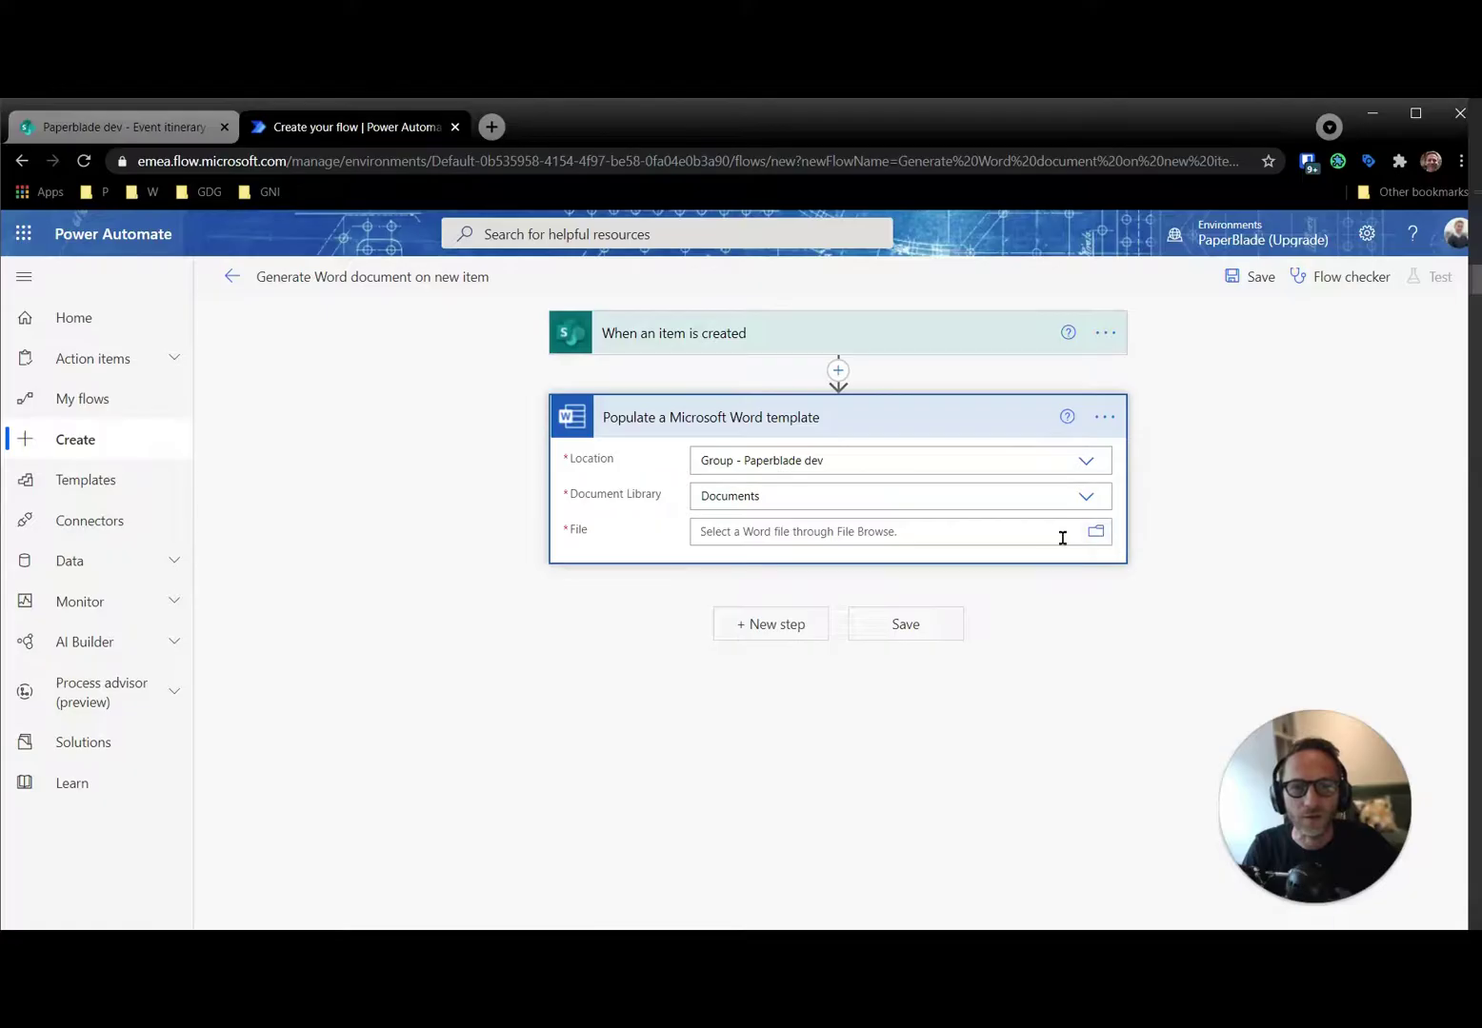
Pick /General/Training Confirmation.docx as the Word template file
left_click(1102, 531)
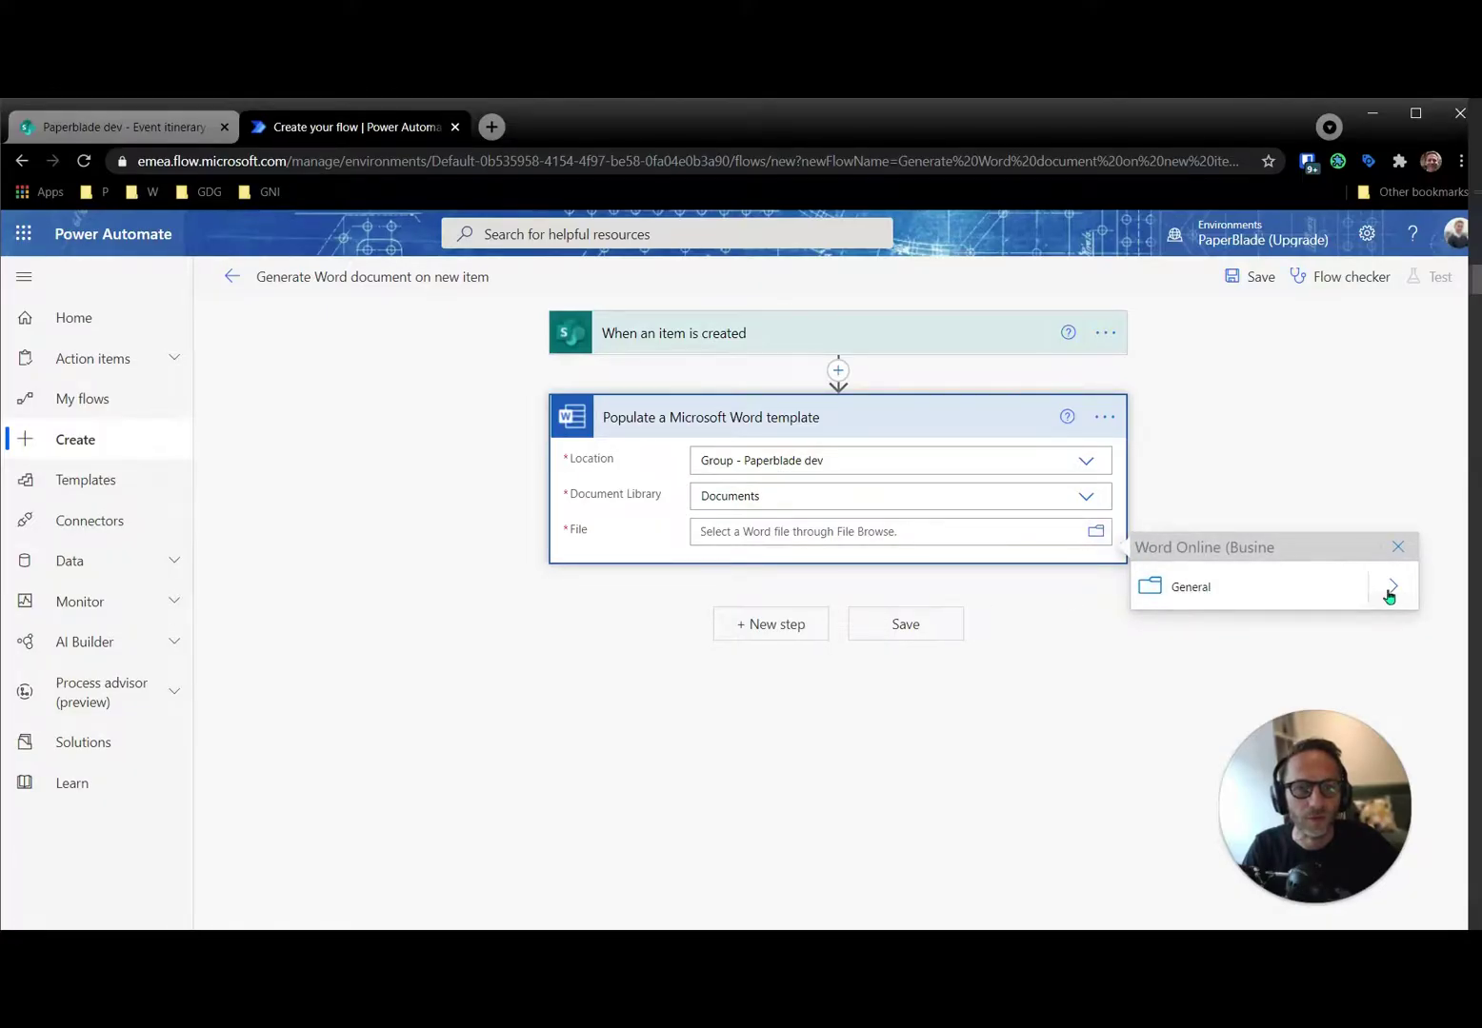
left_click(1392, 592)
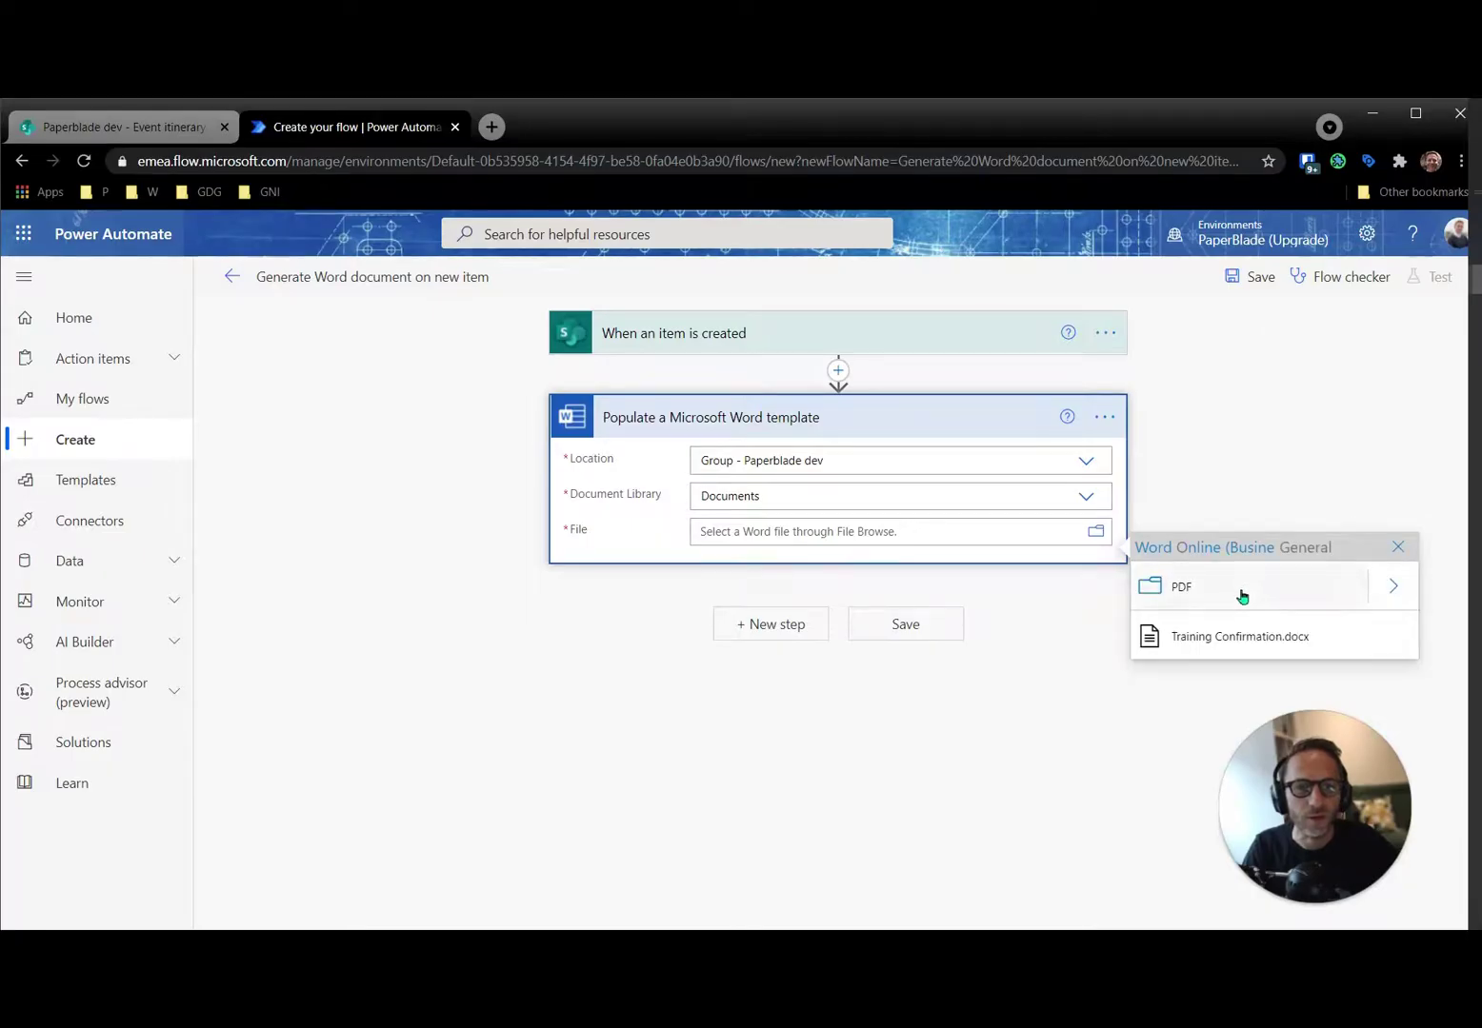
left_click(1272, 637)
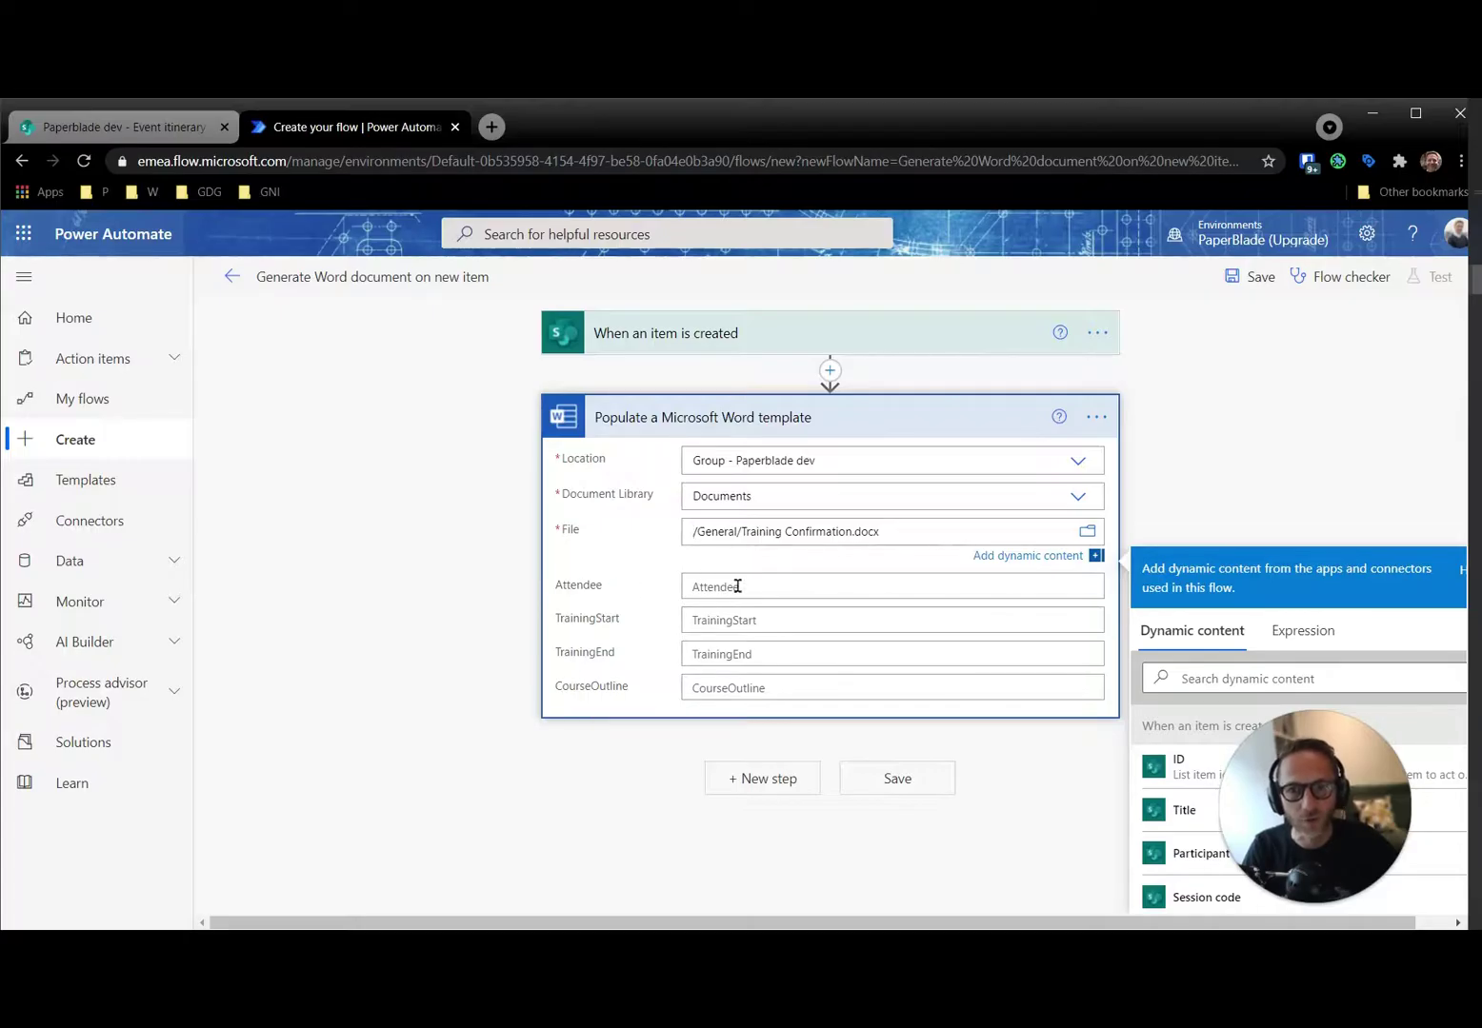
Fill Attendee with Participant and TrainingStart with Start date and time
left_click(776, 585)
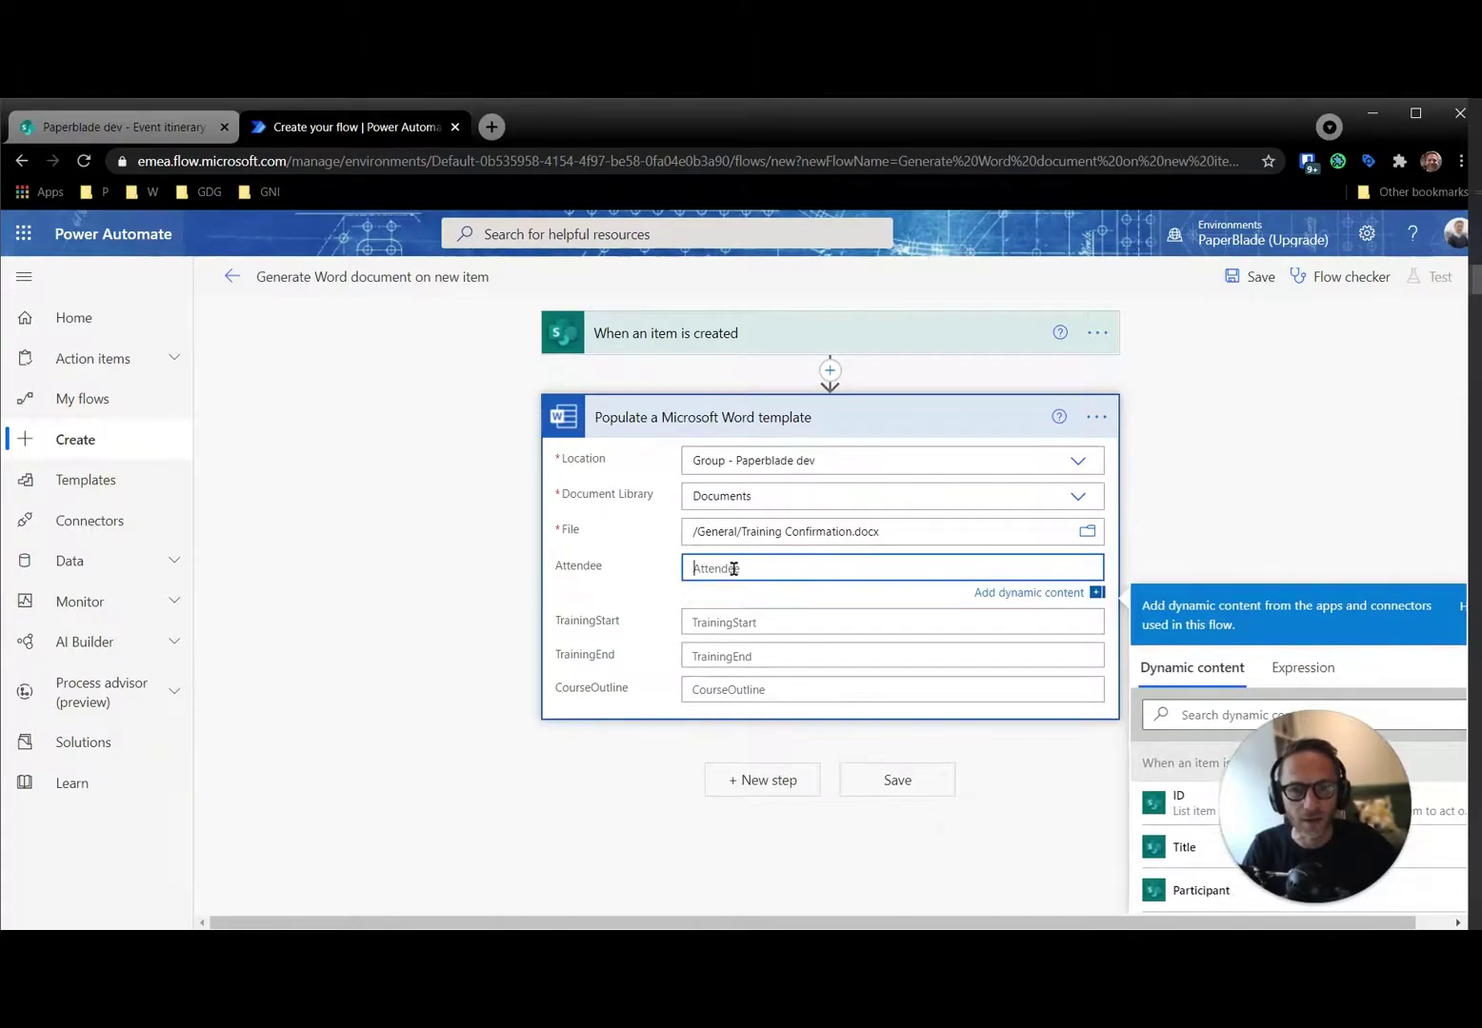
left_click_drag(1289, 800, 380, 784)
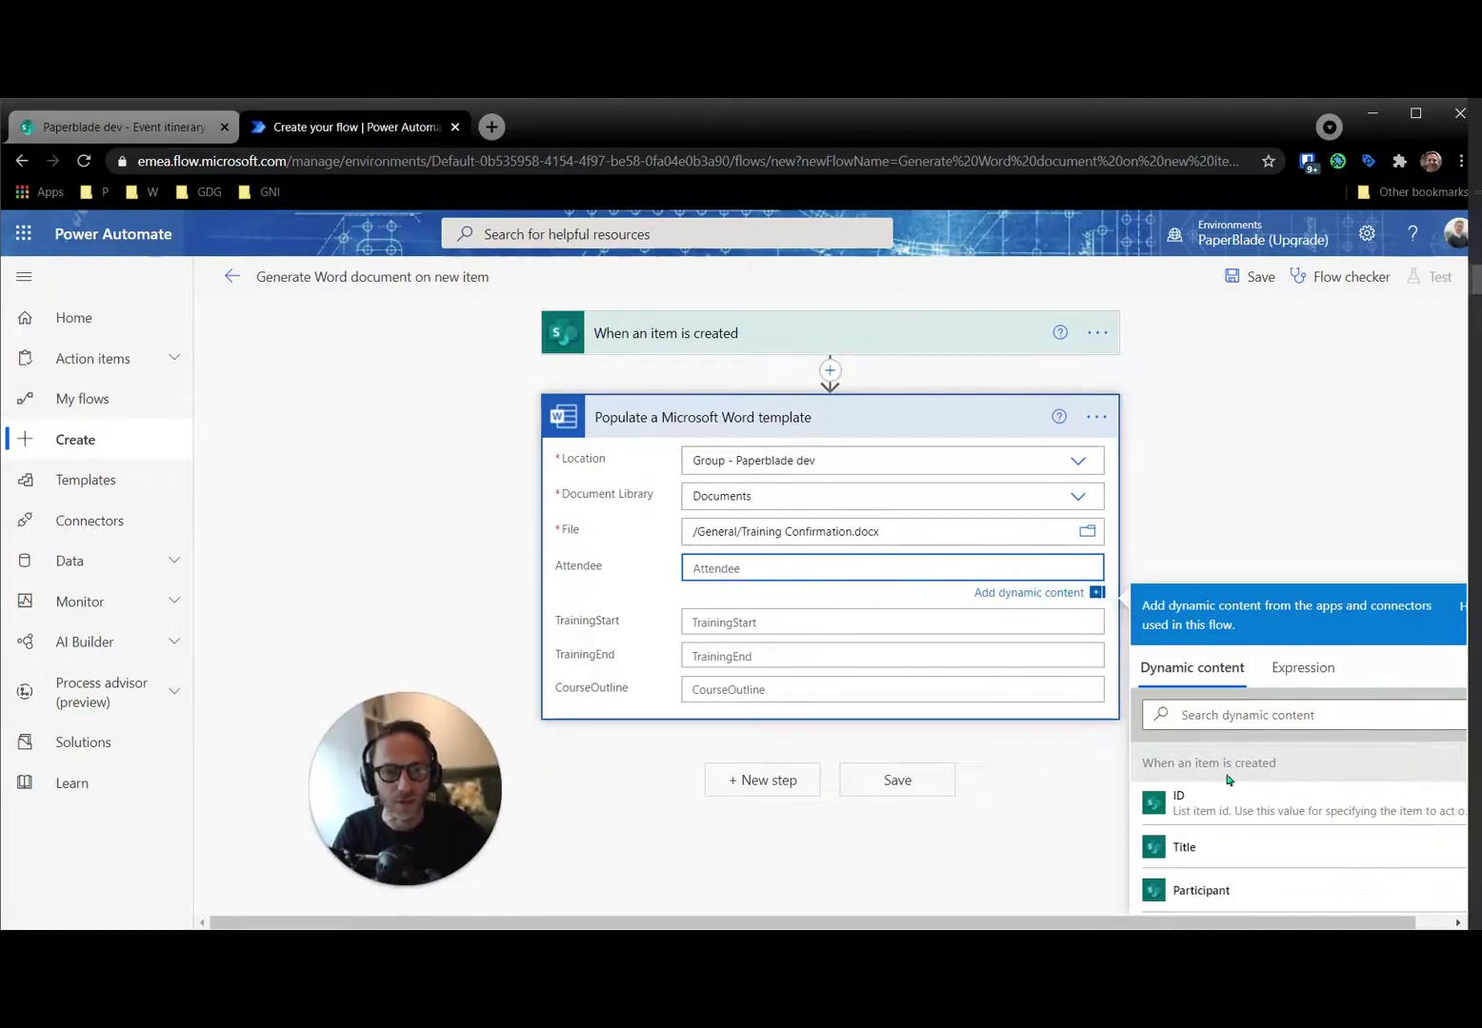
scroll(1215, 750, "down", 5)
scroll(1199, 752, "up", 5)
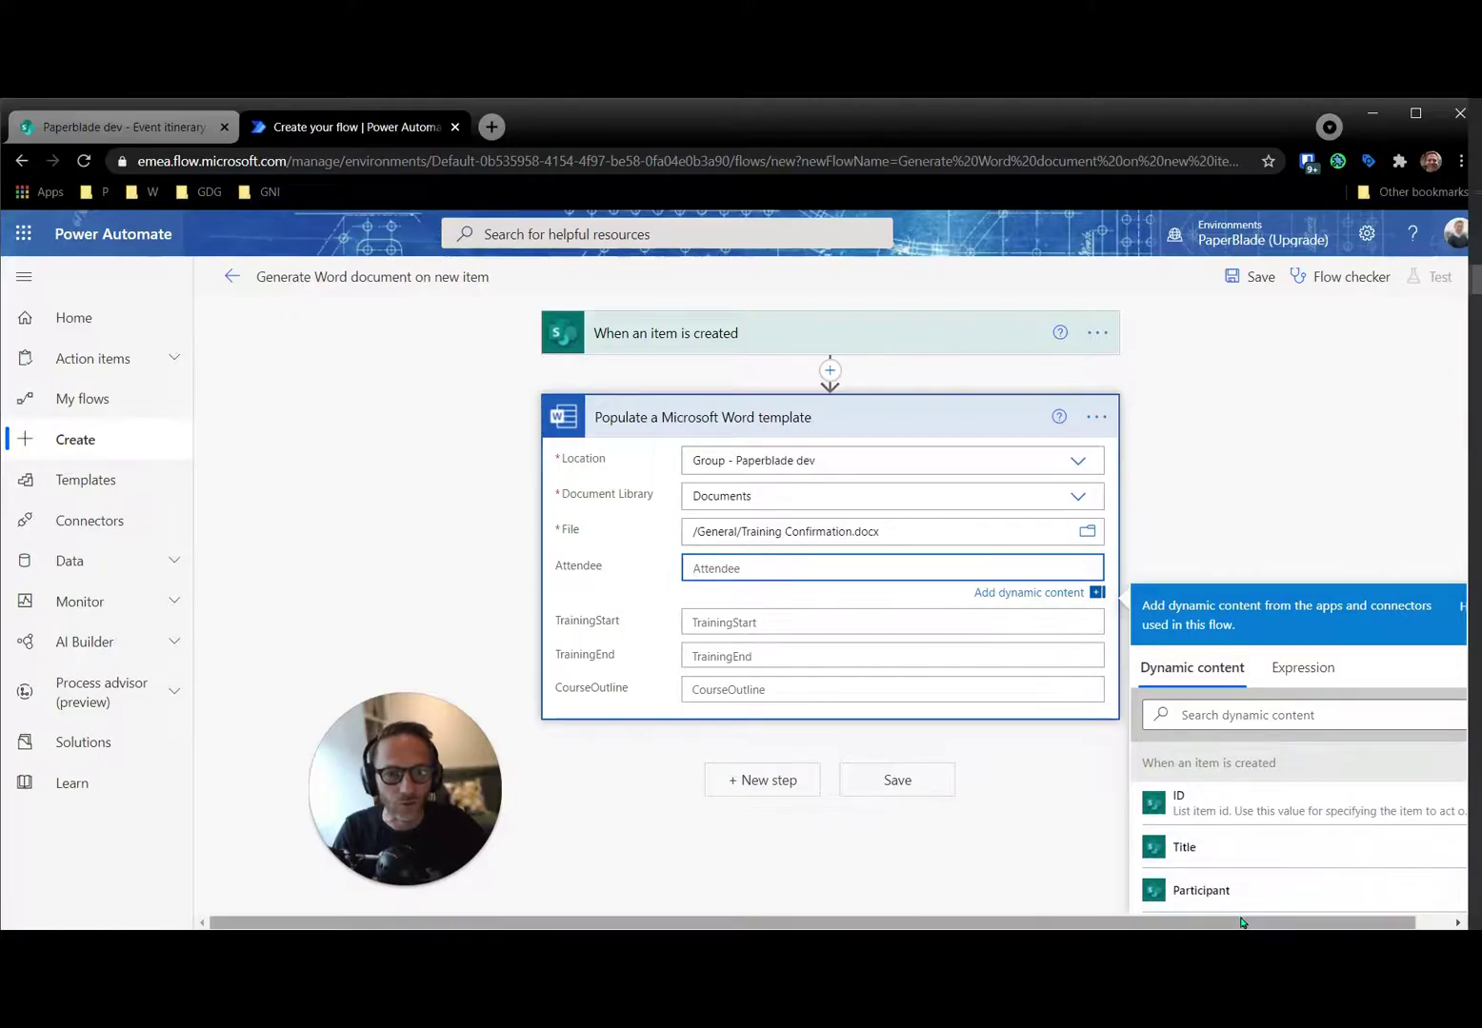
left_click_drag(1270, 921, 1307, 920)
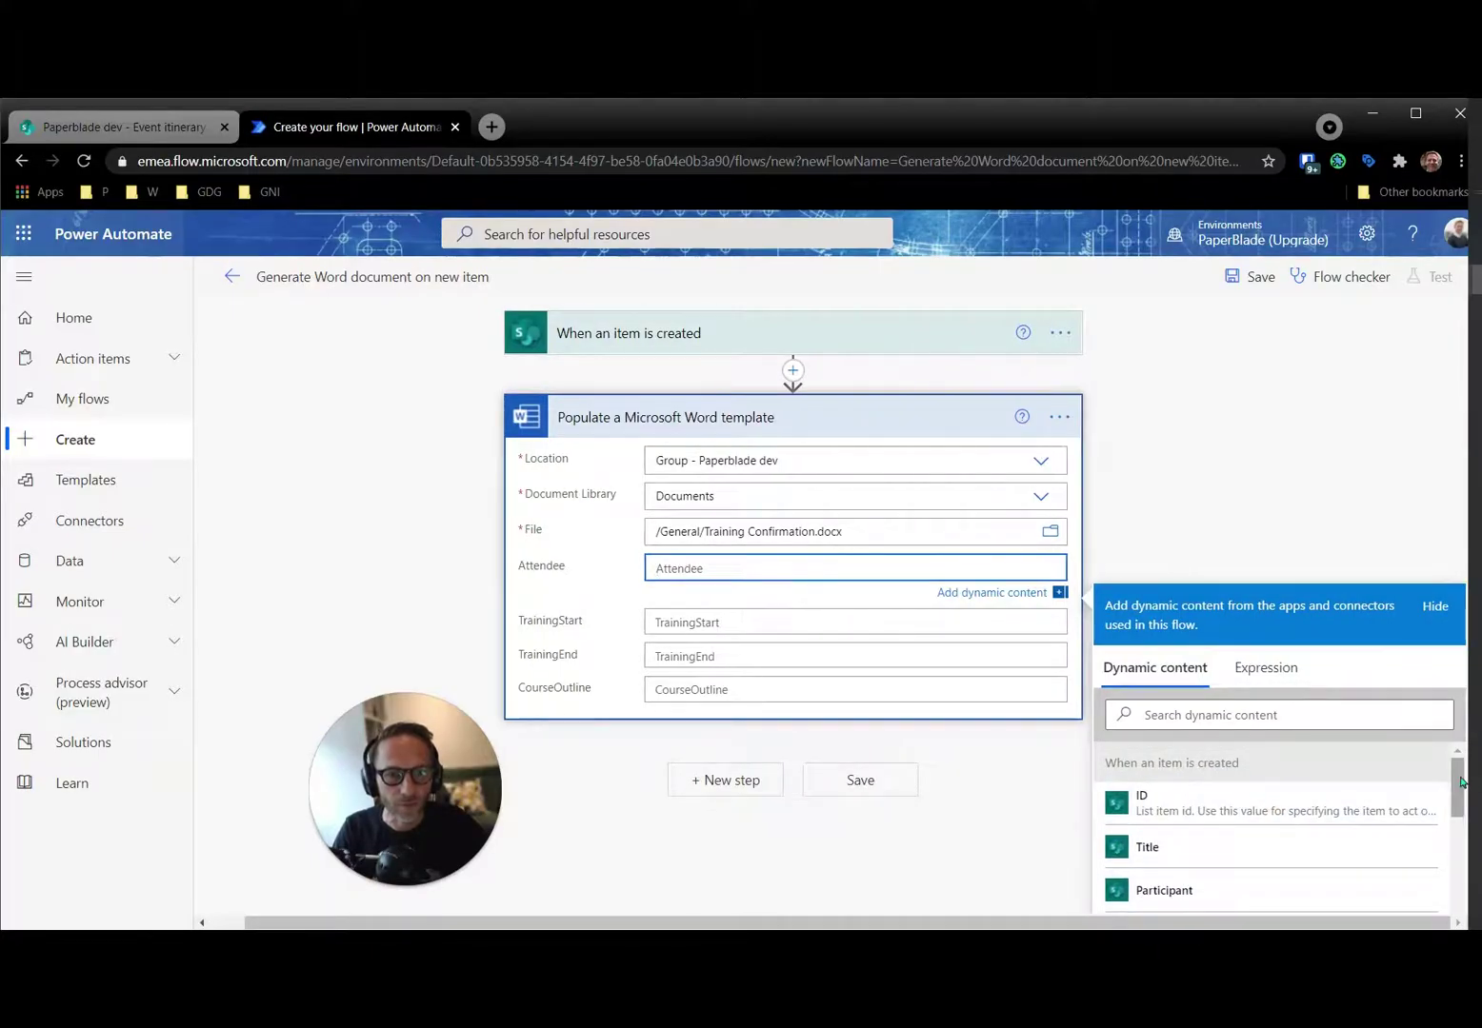
mouse_move(1454, 779)
left_mouse_down()
mouse_move(1463, 815)
mouse_move(1464, 800)
left_mouse_up()
left_click(1182, 763)
left_click(725, 620)
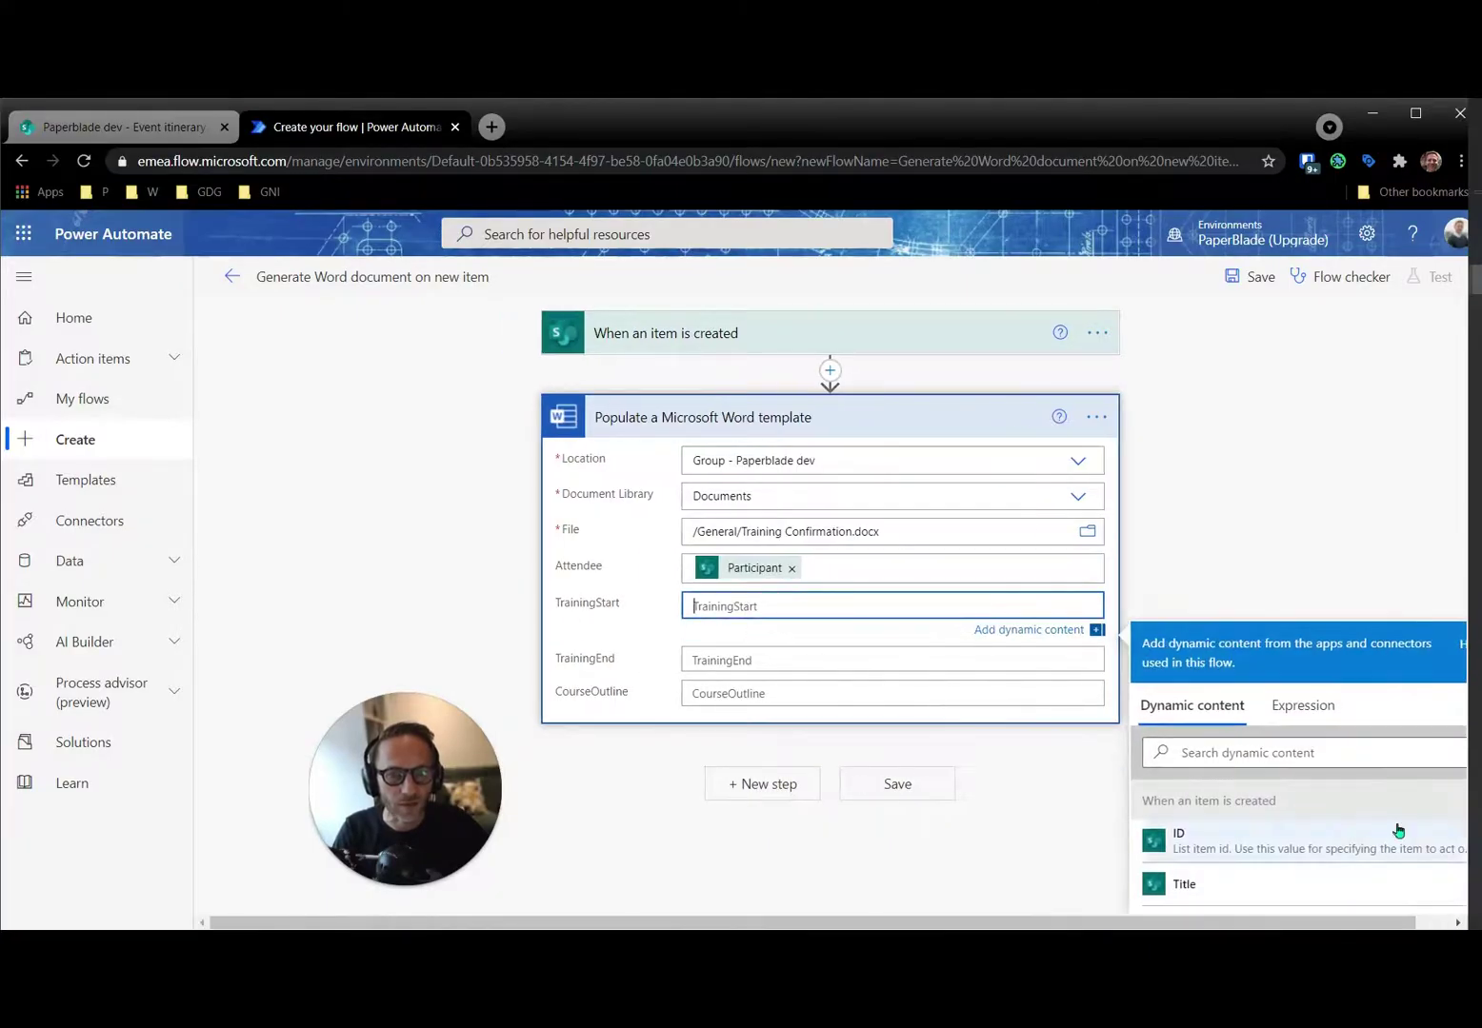
scroll(1338, 817, "down", 5)
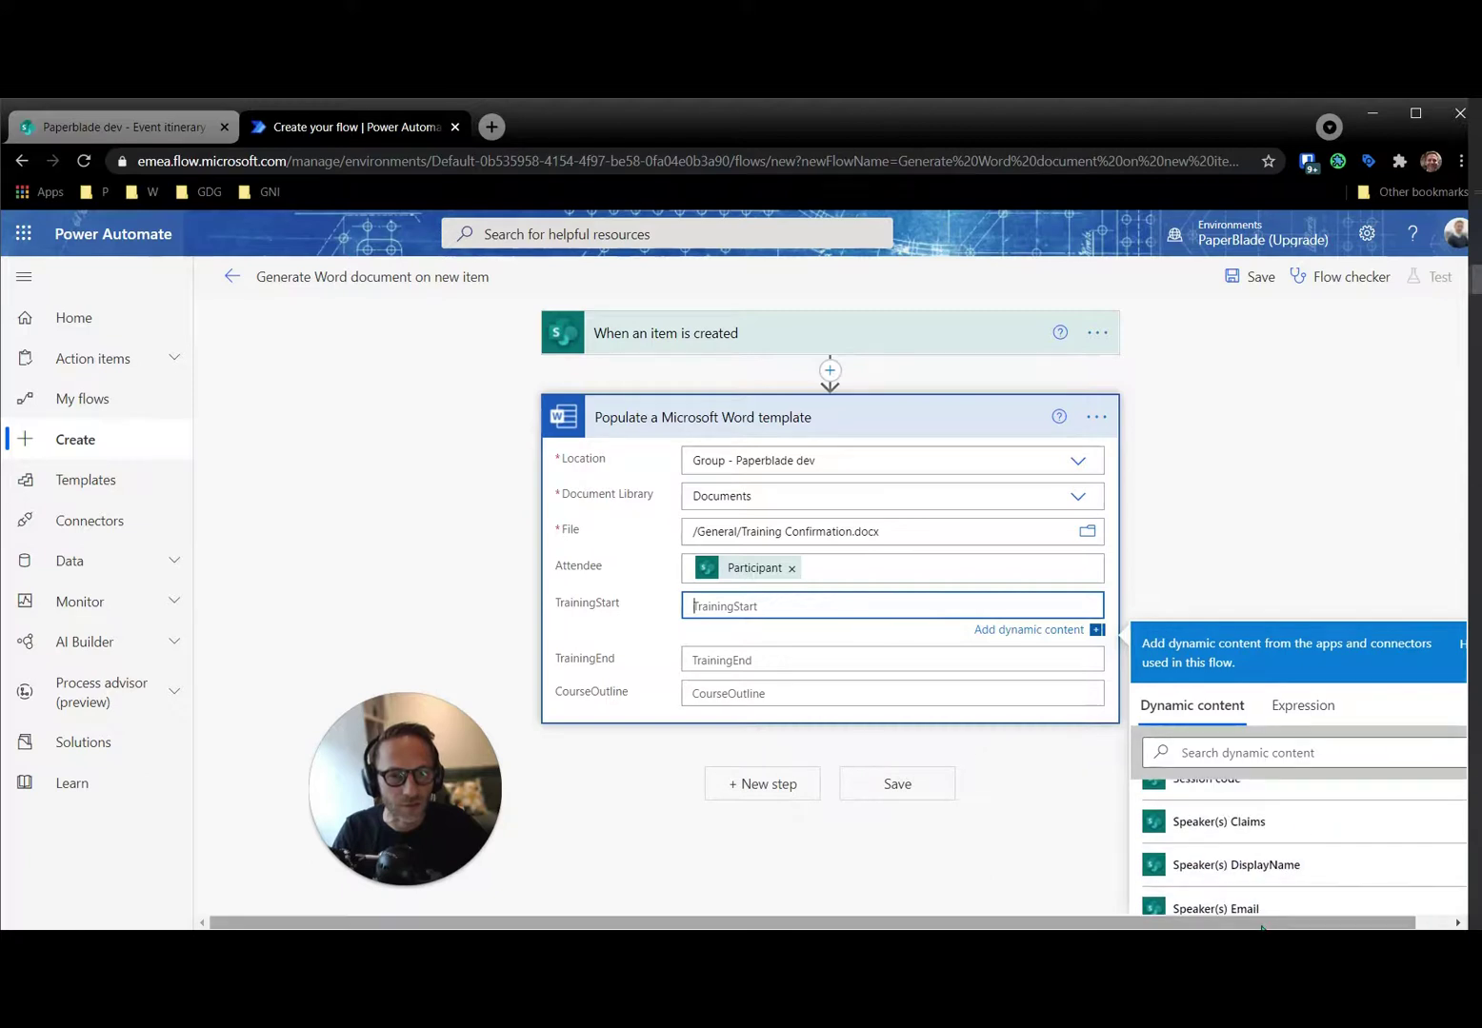
left_click_drag(1462, 842, 1462, 897)
left_click(1262, 837)
Fill TrainingEnd with End Date and Time and CourseOutline with Description
left_click(775, 670)
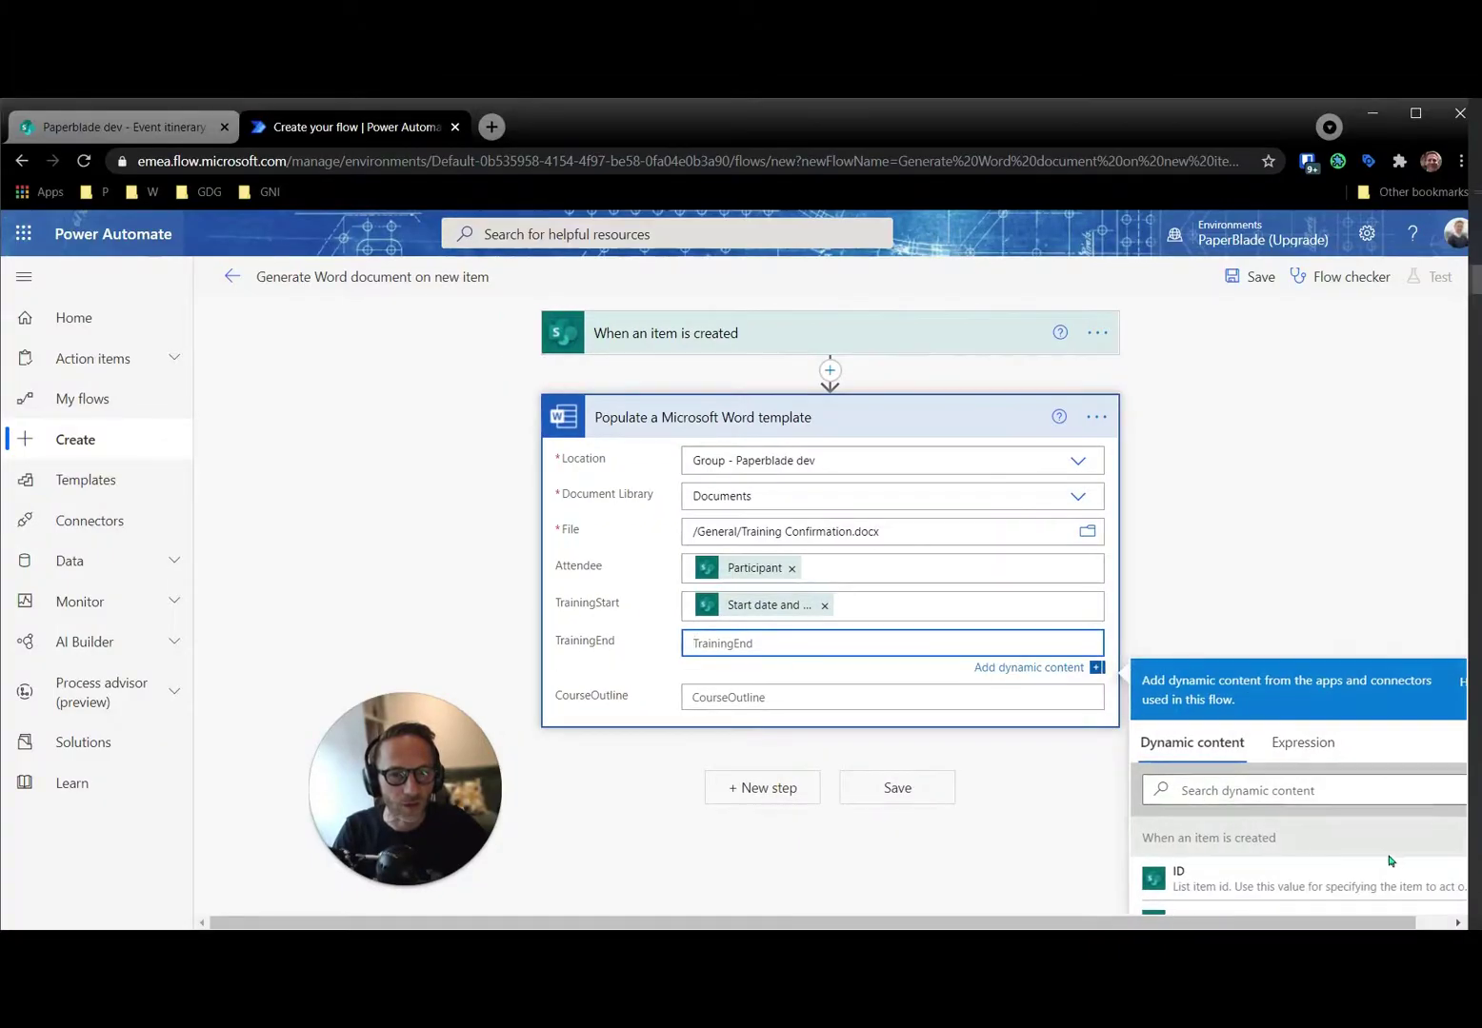
left_click(1295, 790)
type("end")
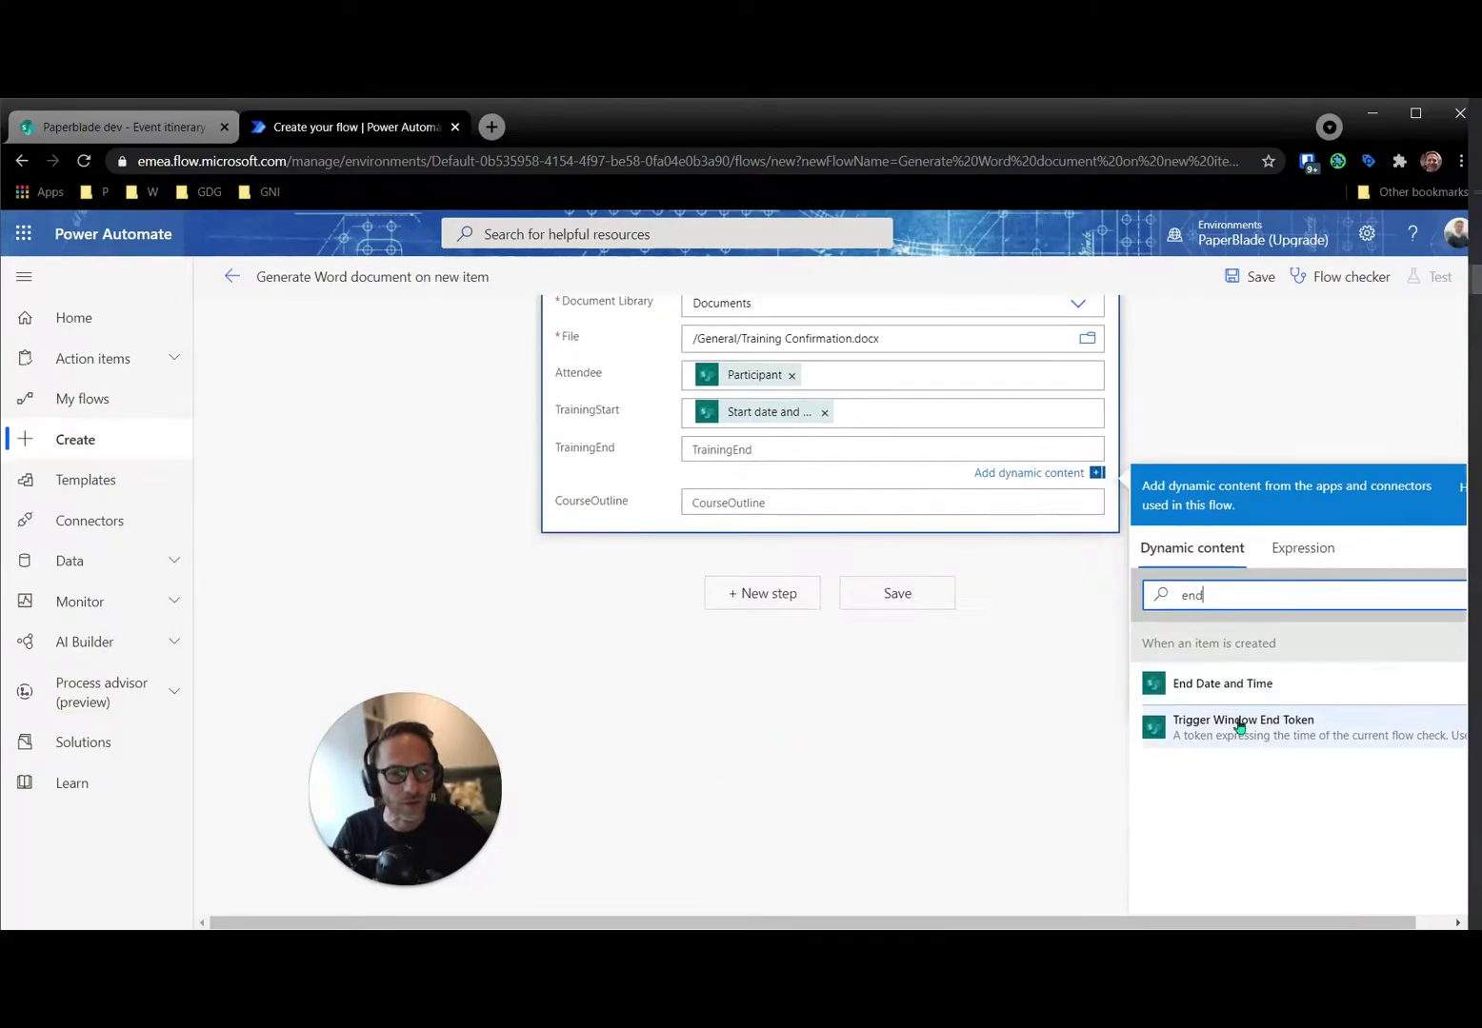
left_click(1230, 684)
left_click(754, 508)
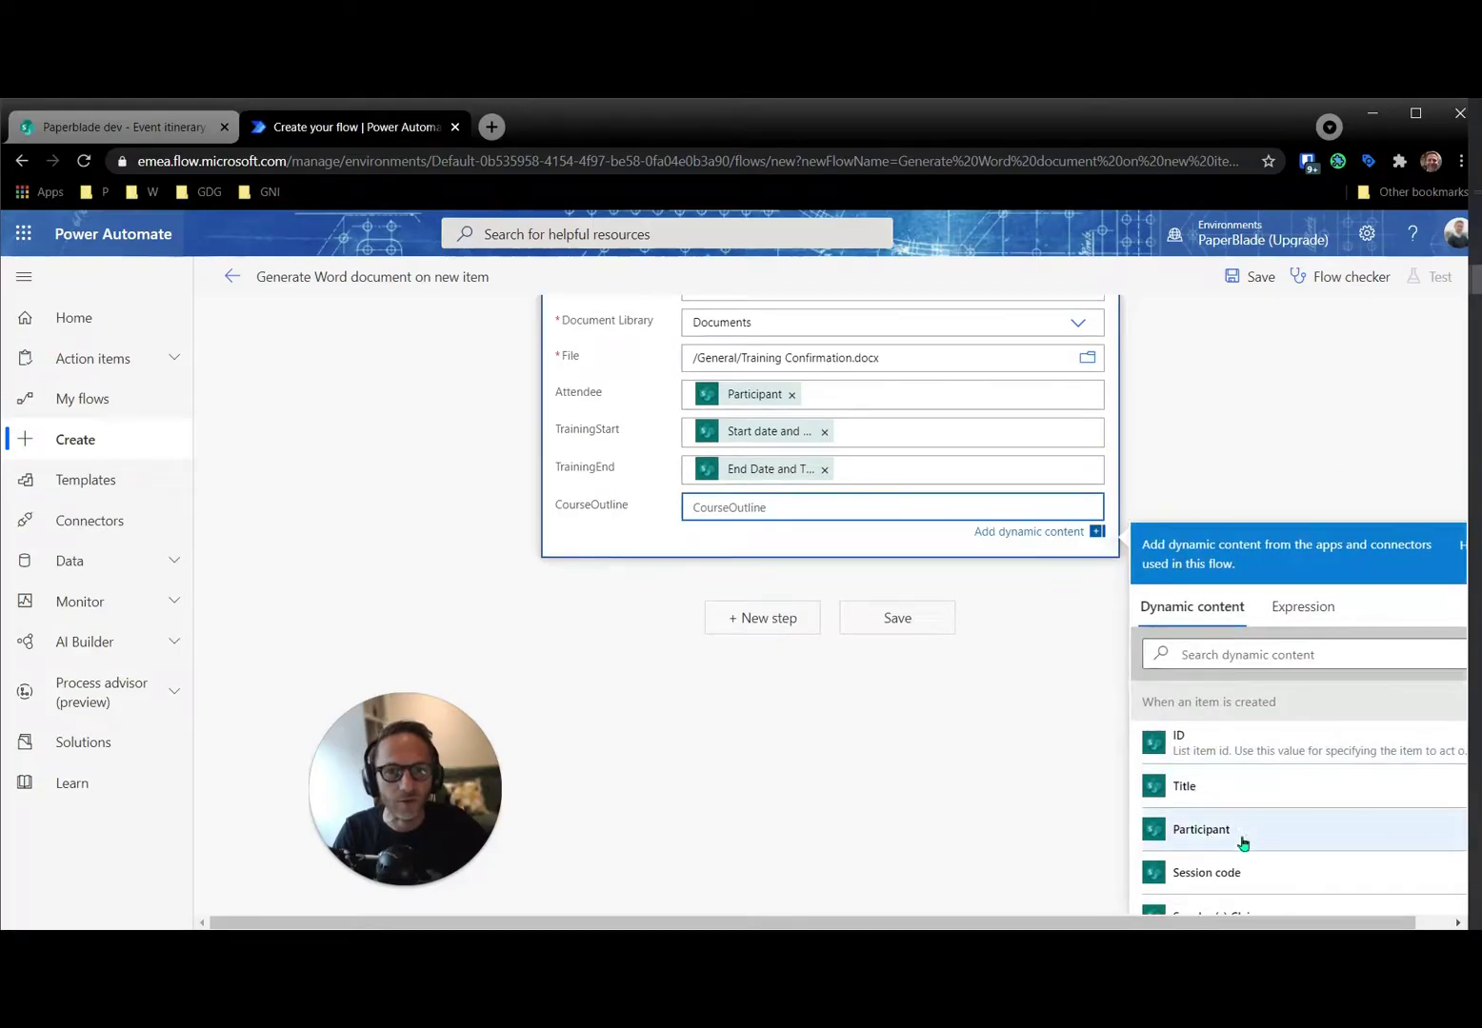
left_click_drag(1237, 920, 1369, 893)
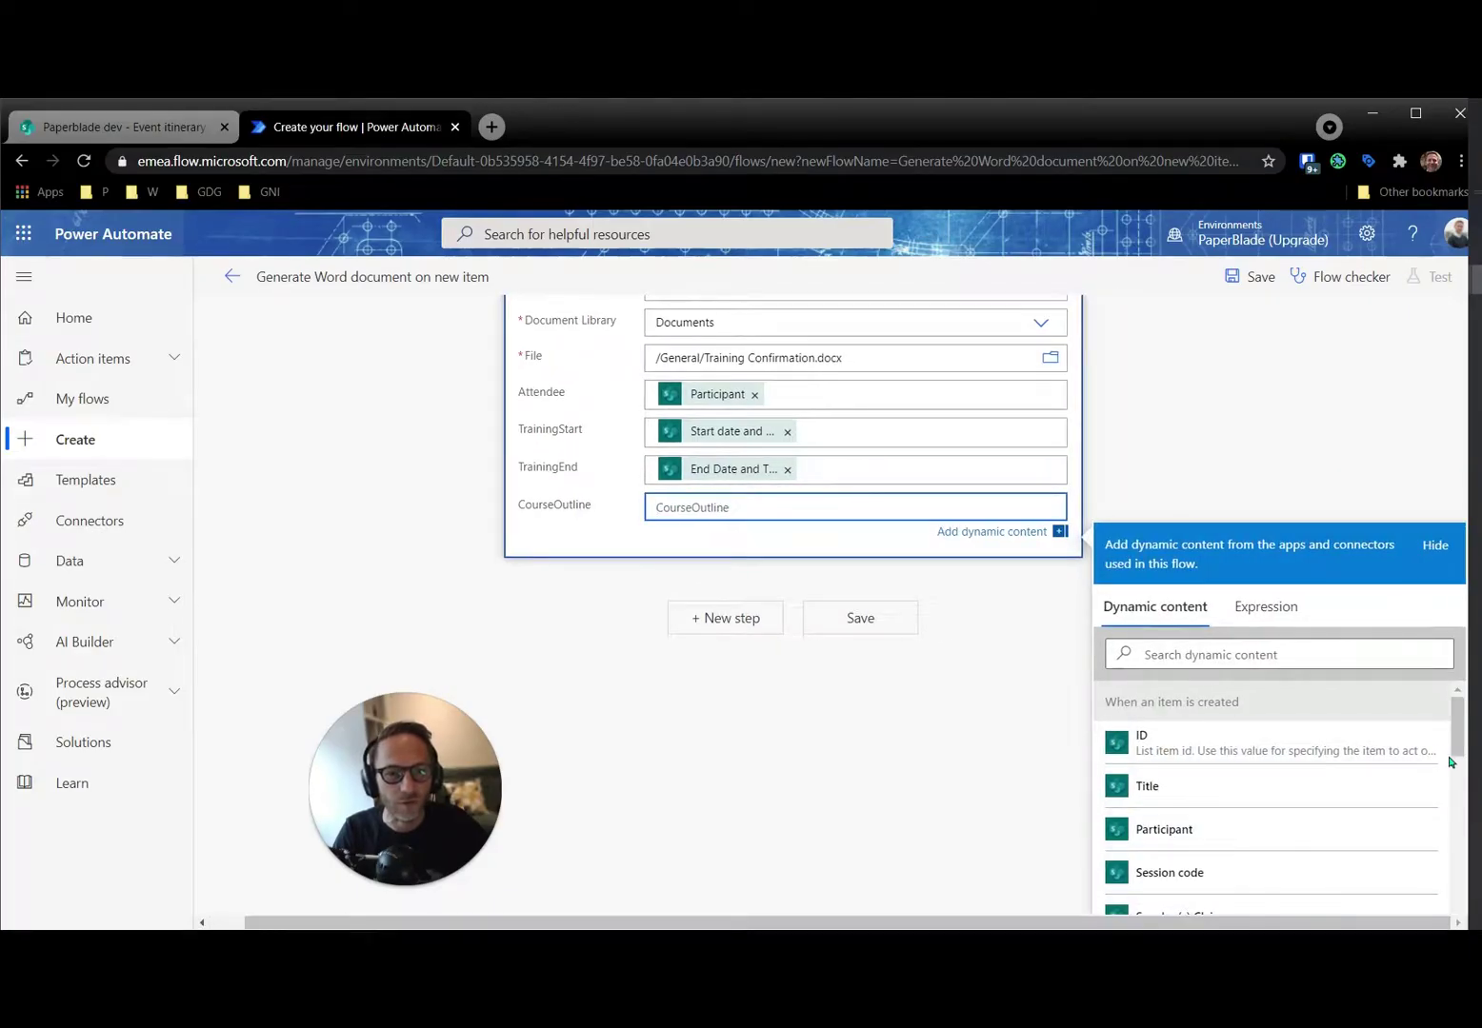
left_click_drag(1459, 746, 1471, 805)
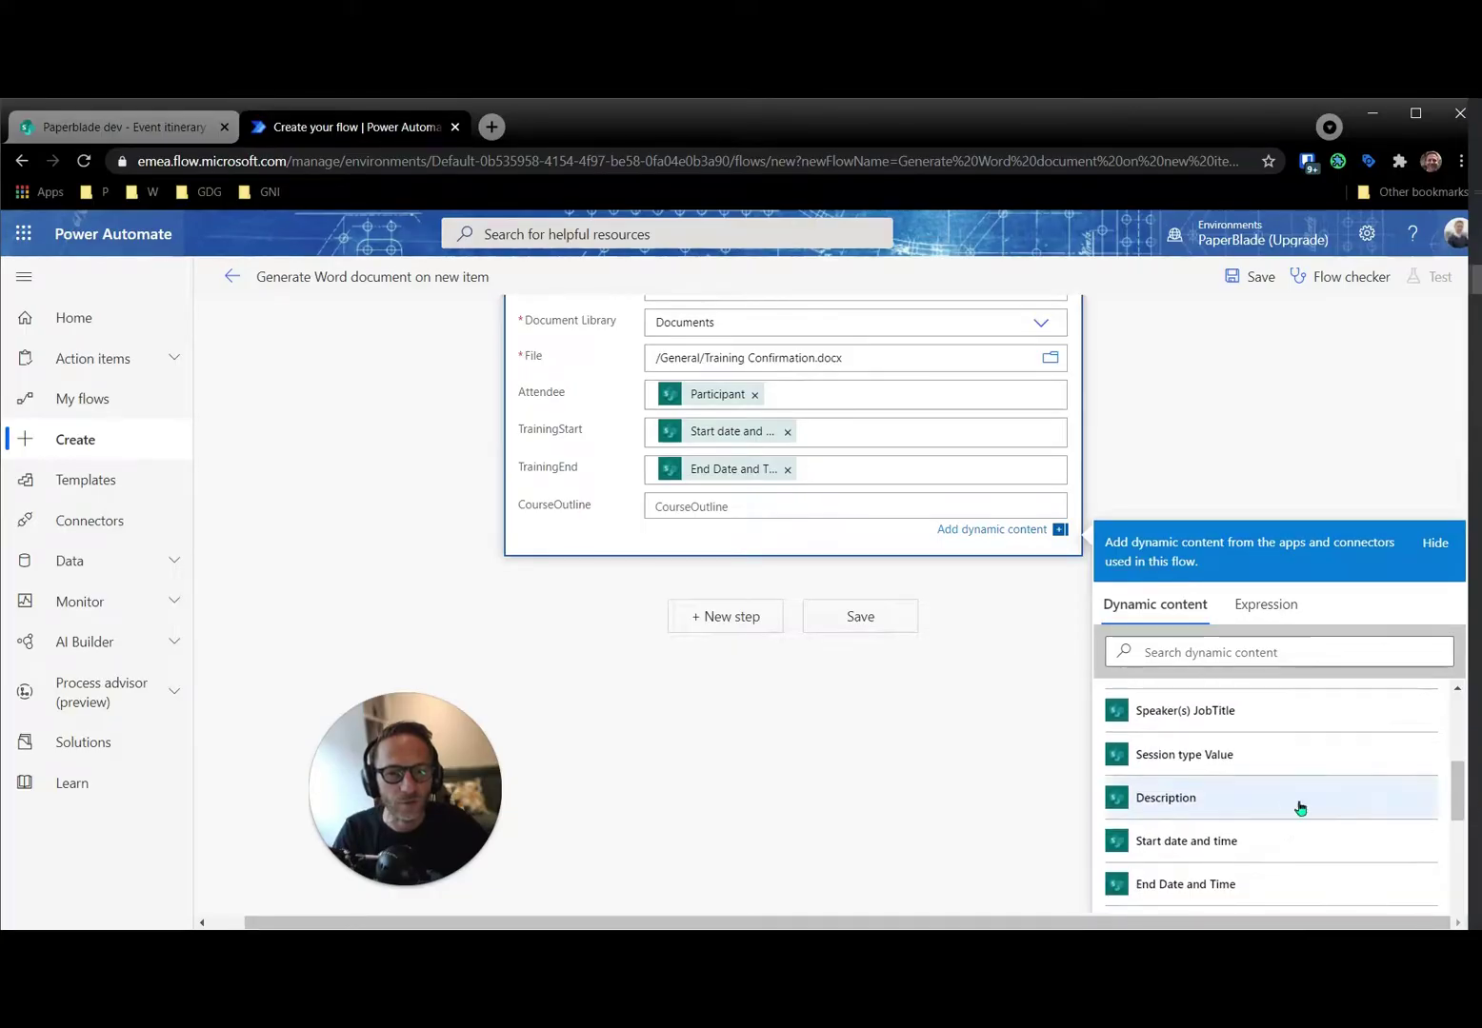
left_click(1197, 801)
scroll(759, 666, "up", 2)
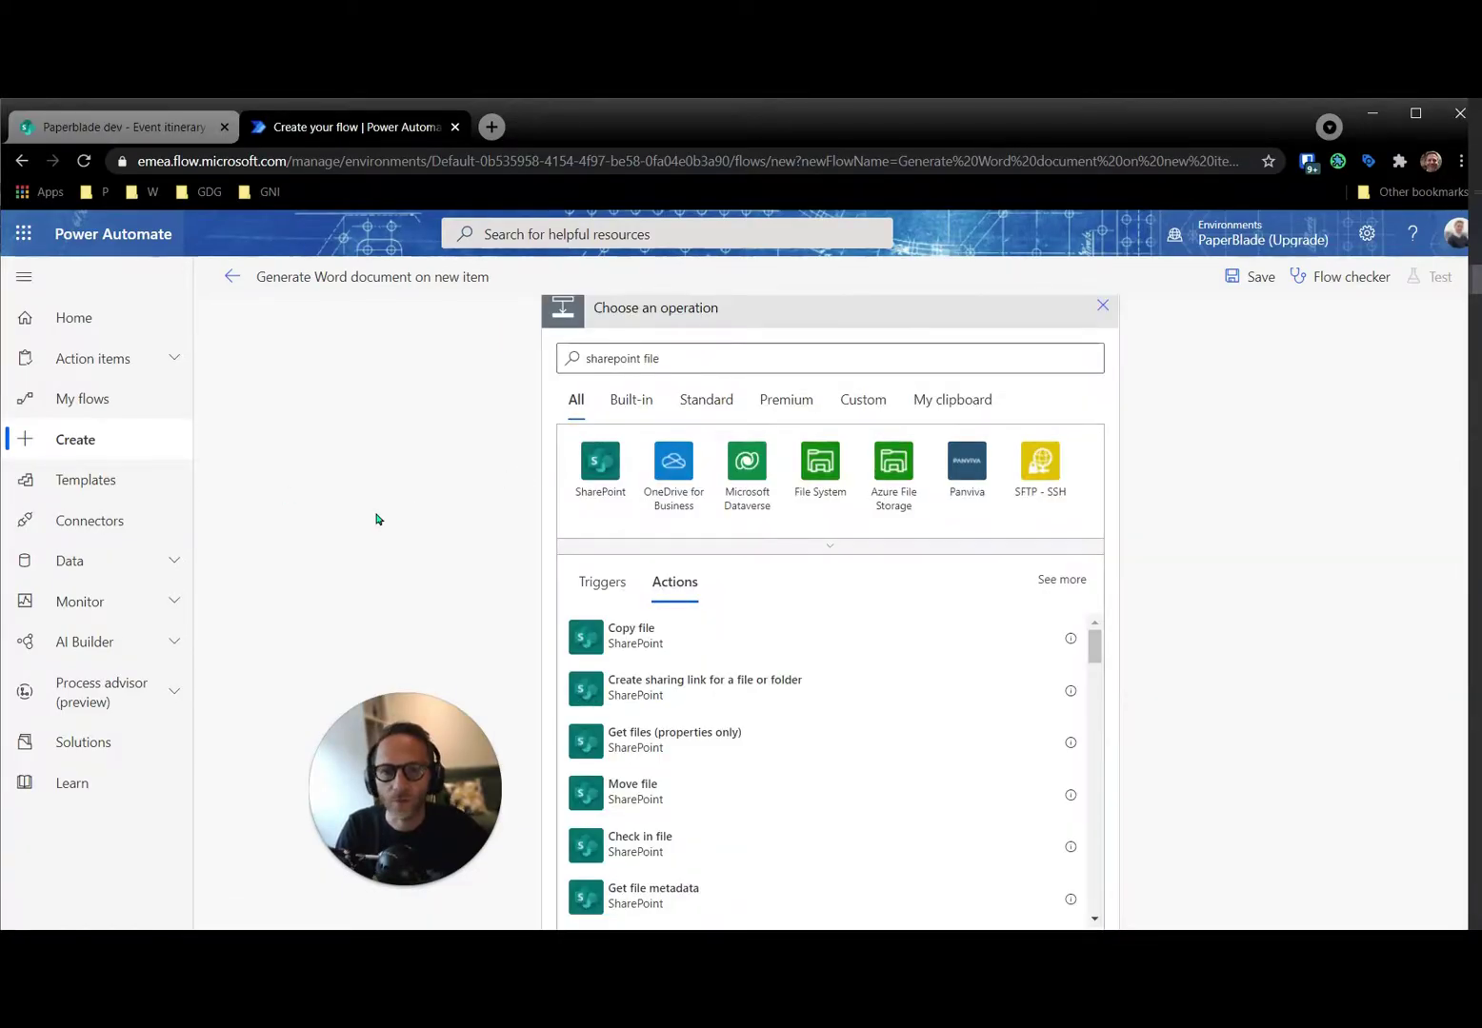
Add a SharePoint Create file step with its site address set to Paperblade dev
scroll(623, 435, "up", 2)
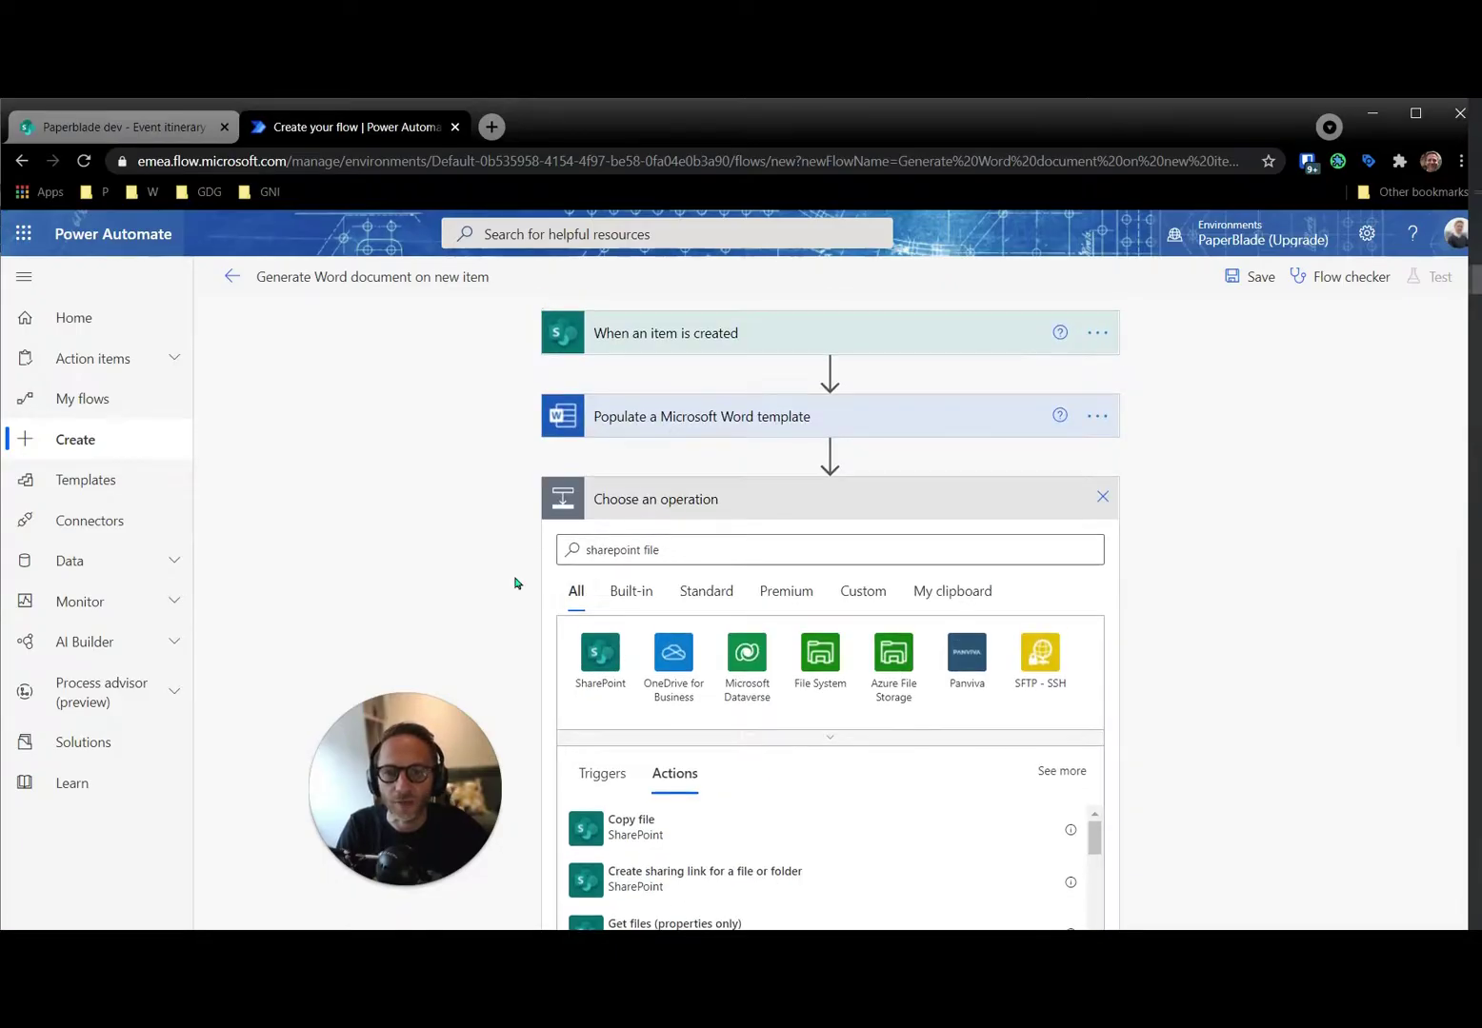
scroll(514, 580, "down", 2)
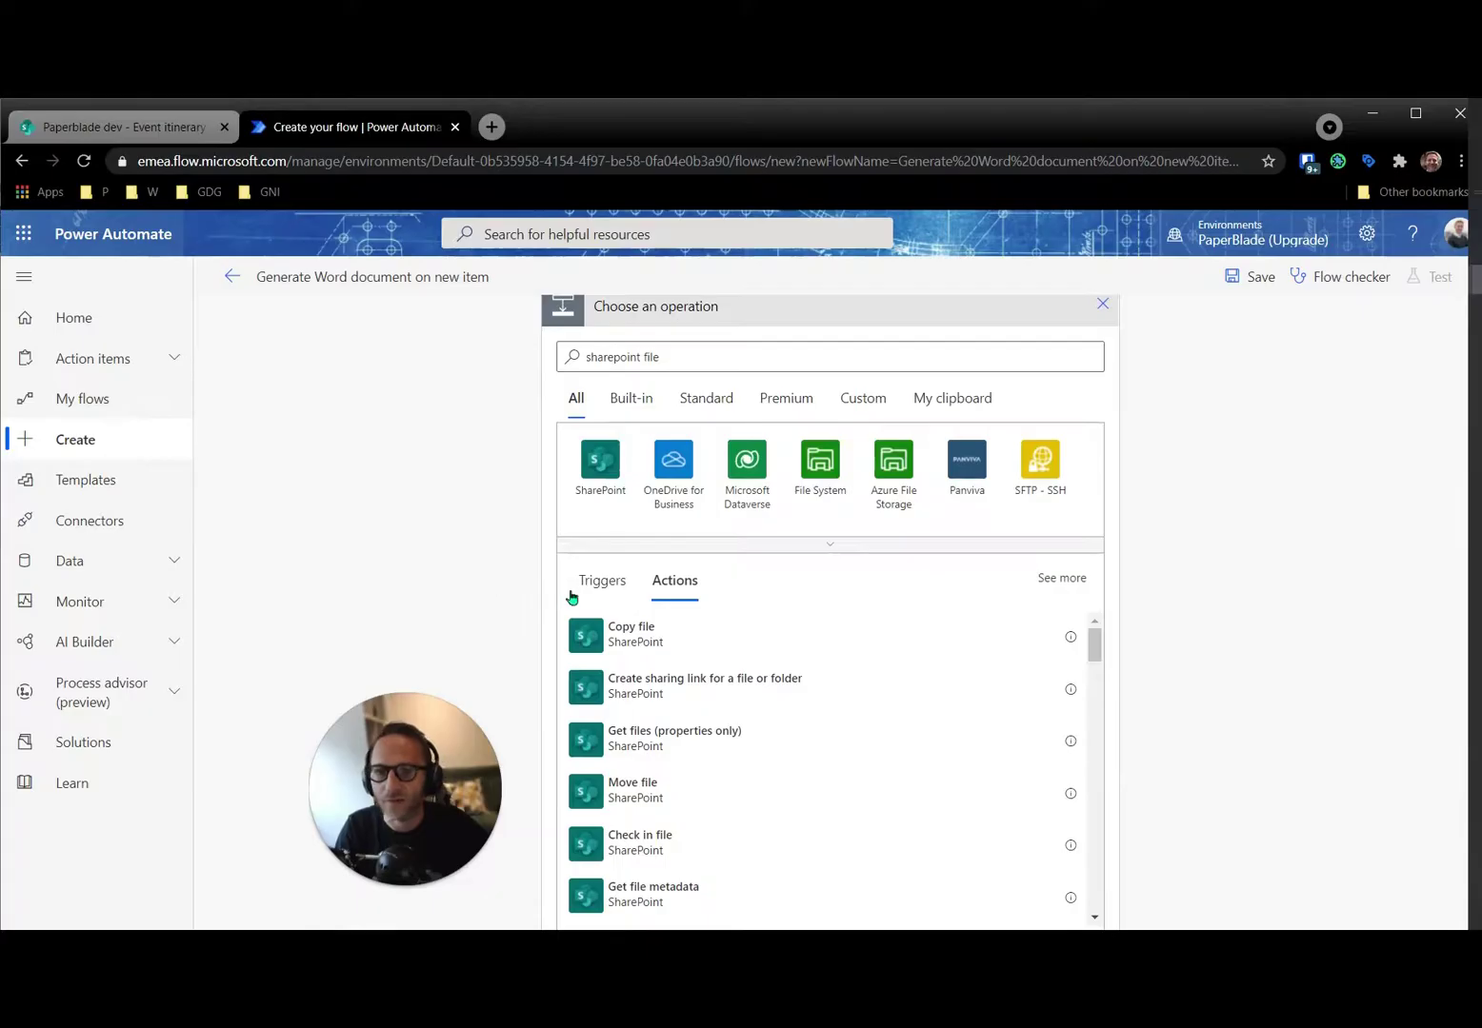
scroll(931, 714, "down", 2)
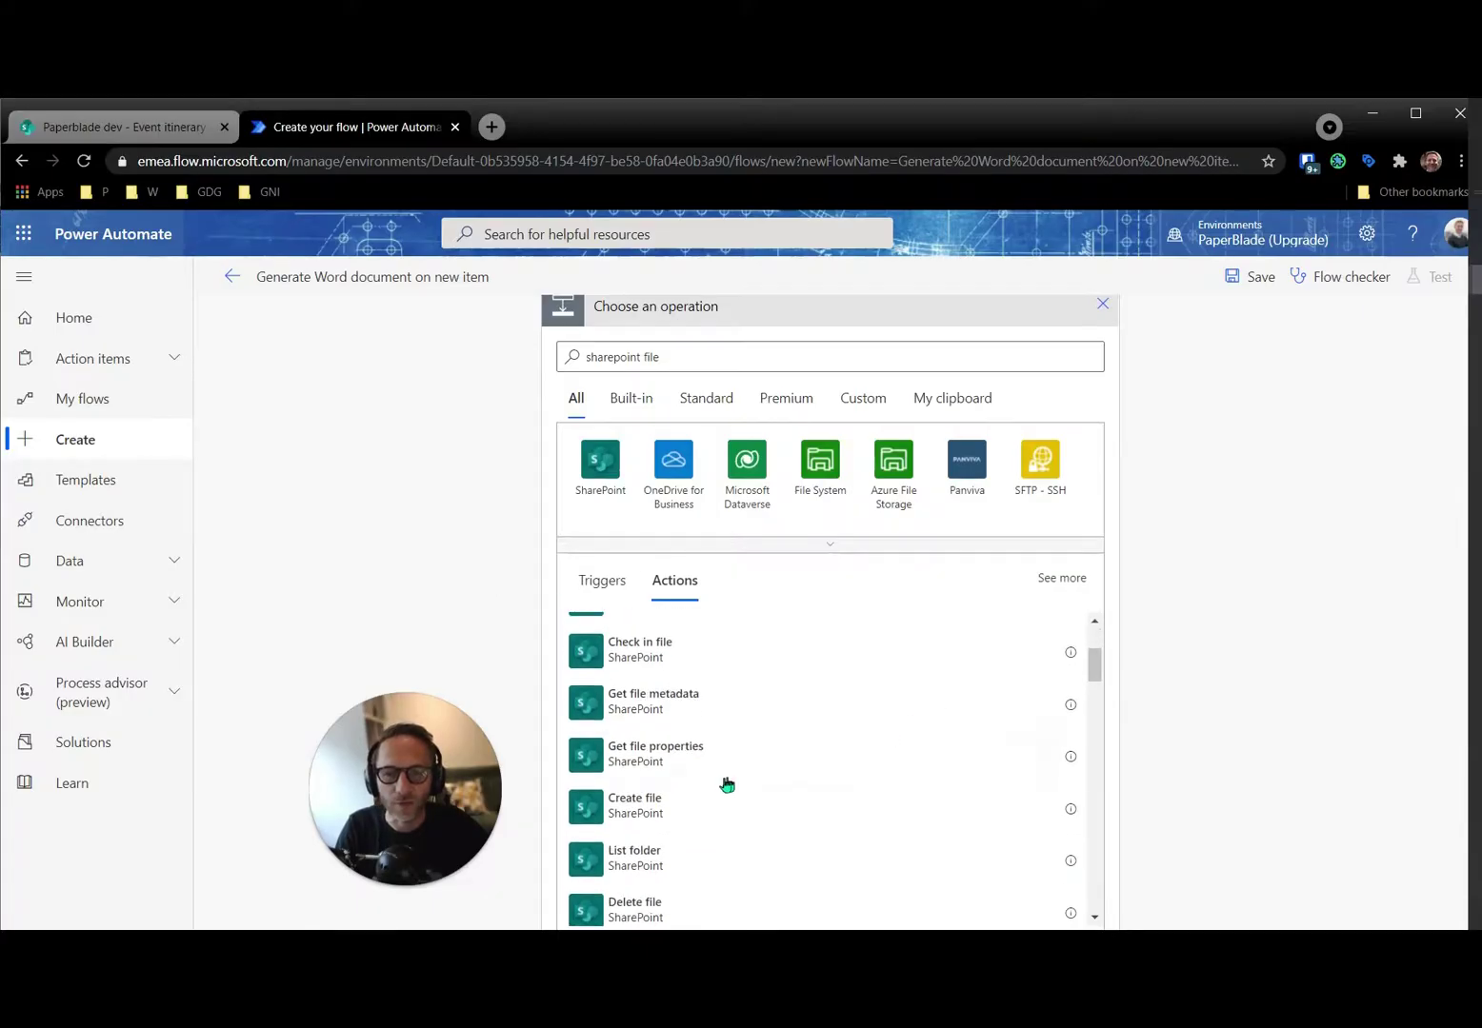
left_click(684, 813)
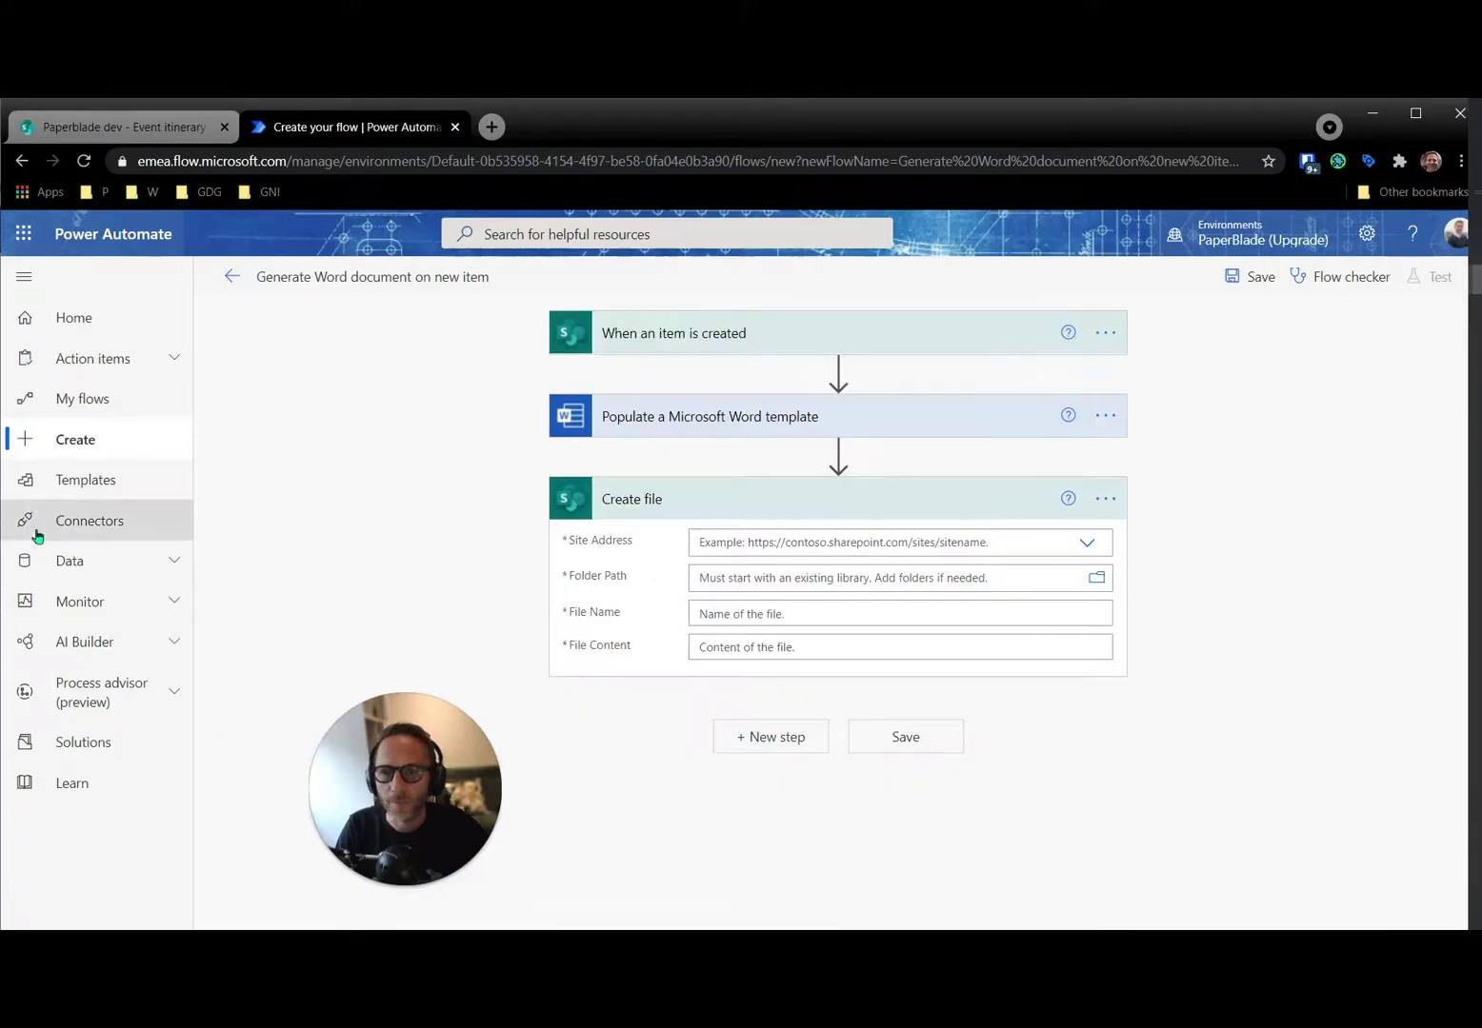
left_click(776, 550)
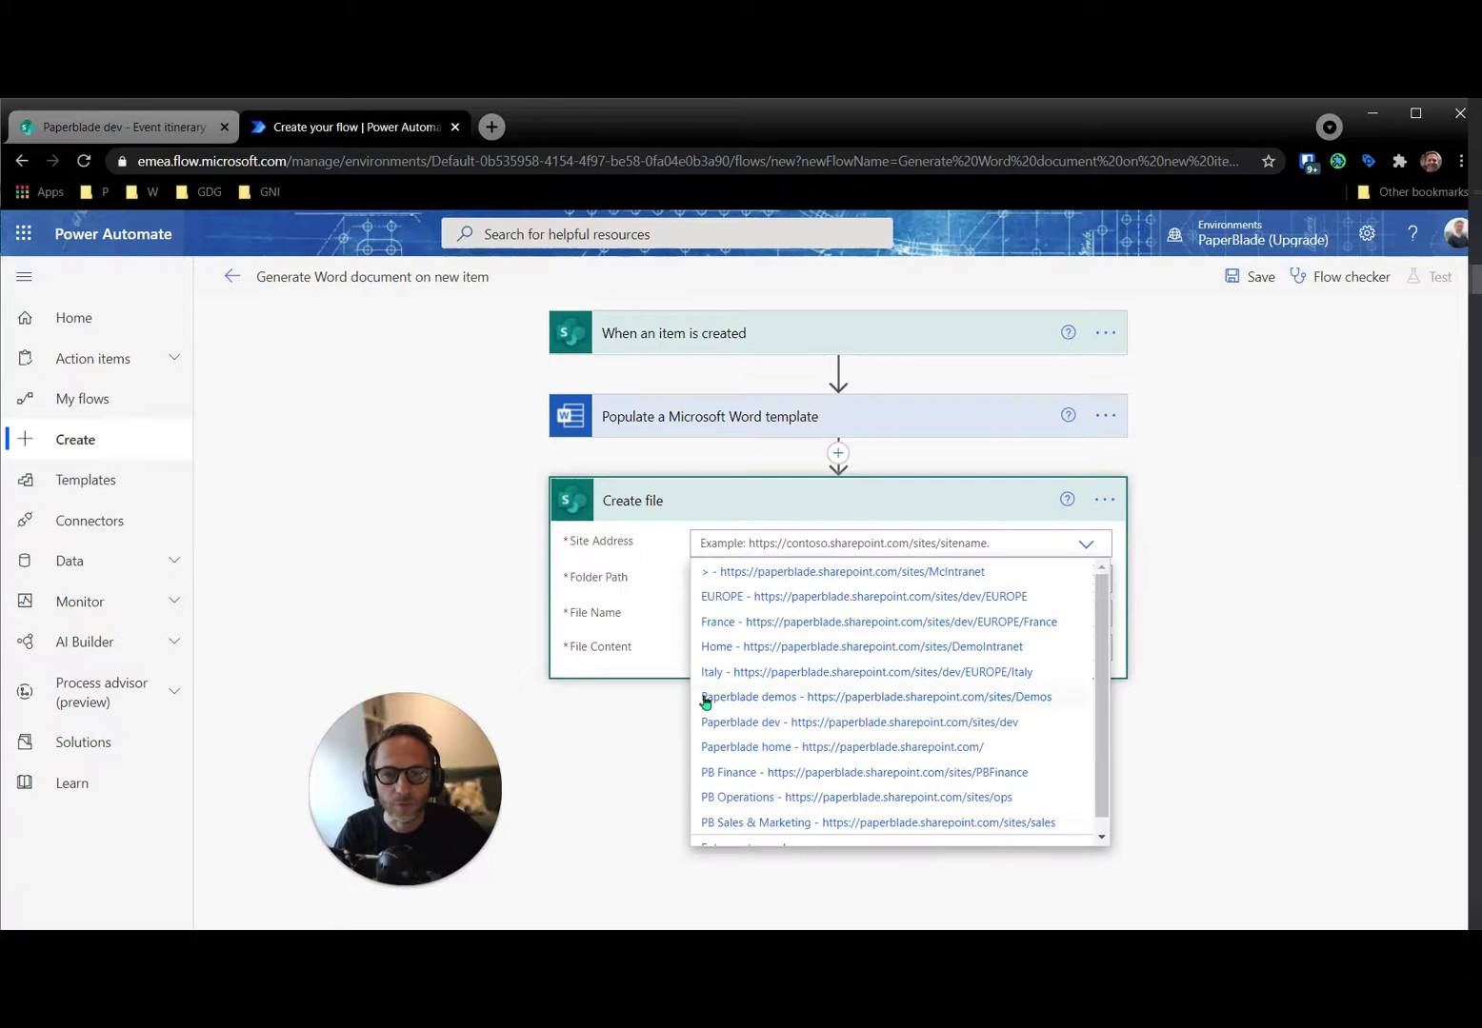
left_click(754, 724)
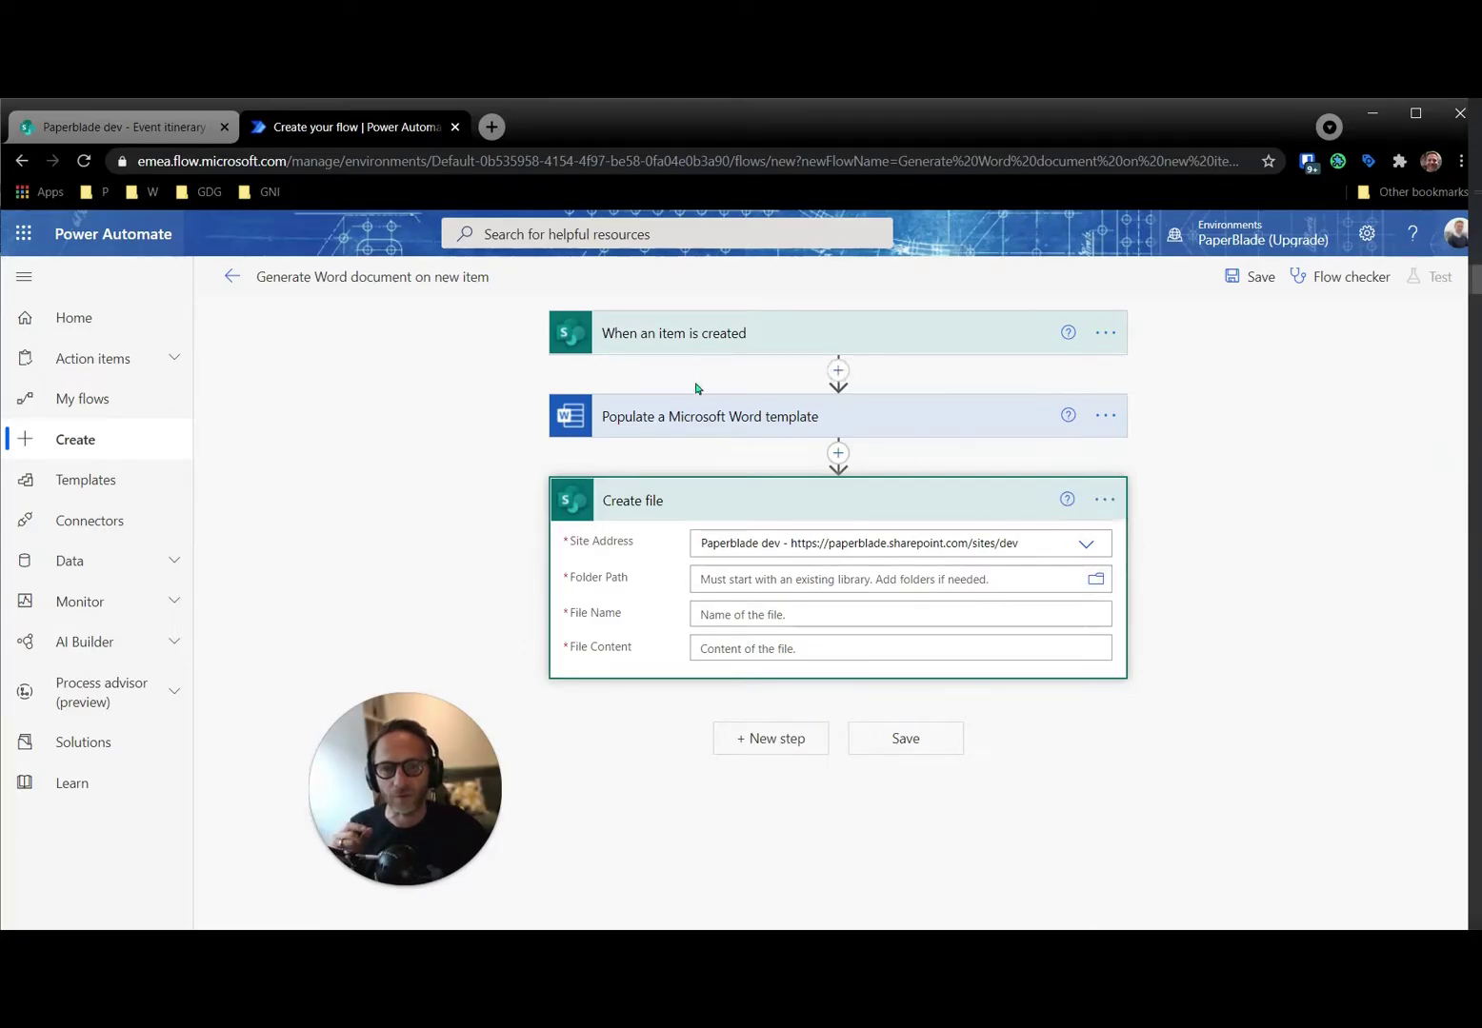
left_click(753, 425)
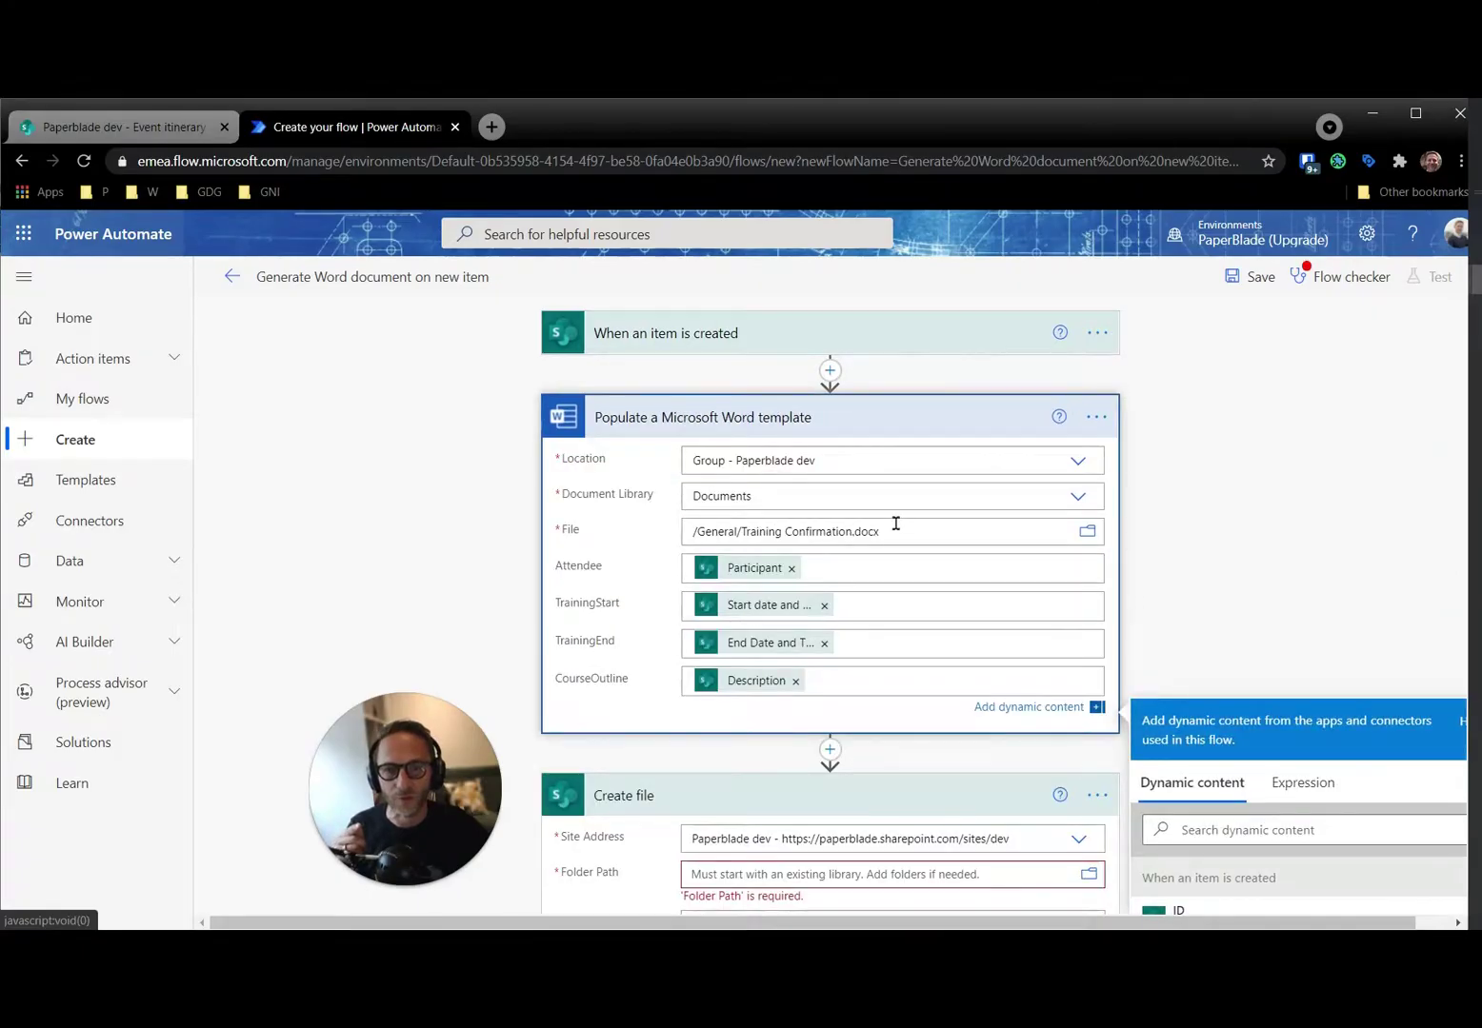
left_click(880, 428)
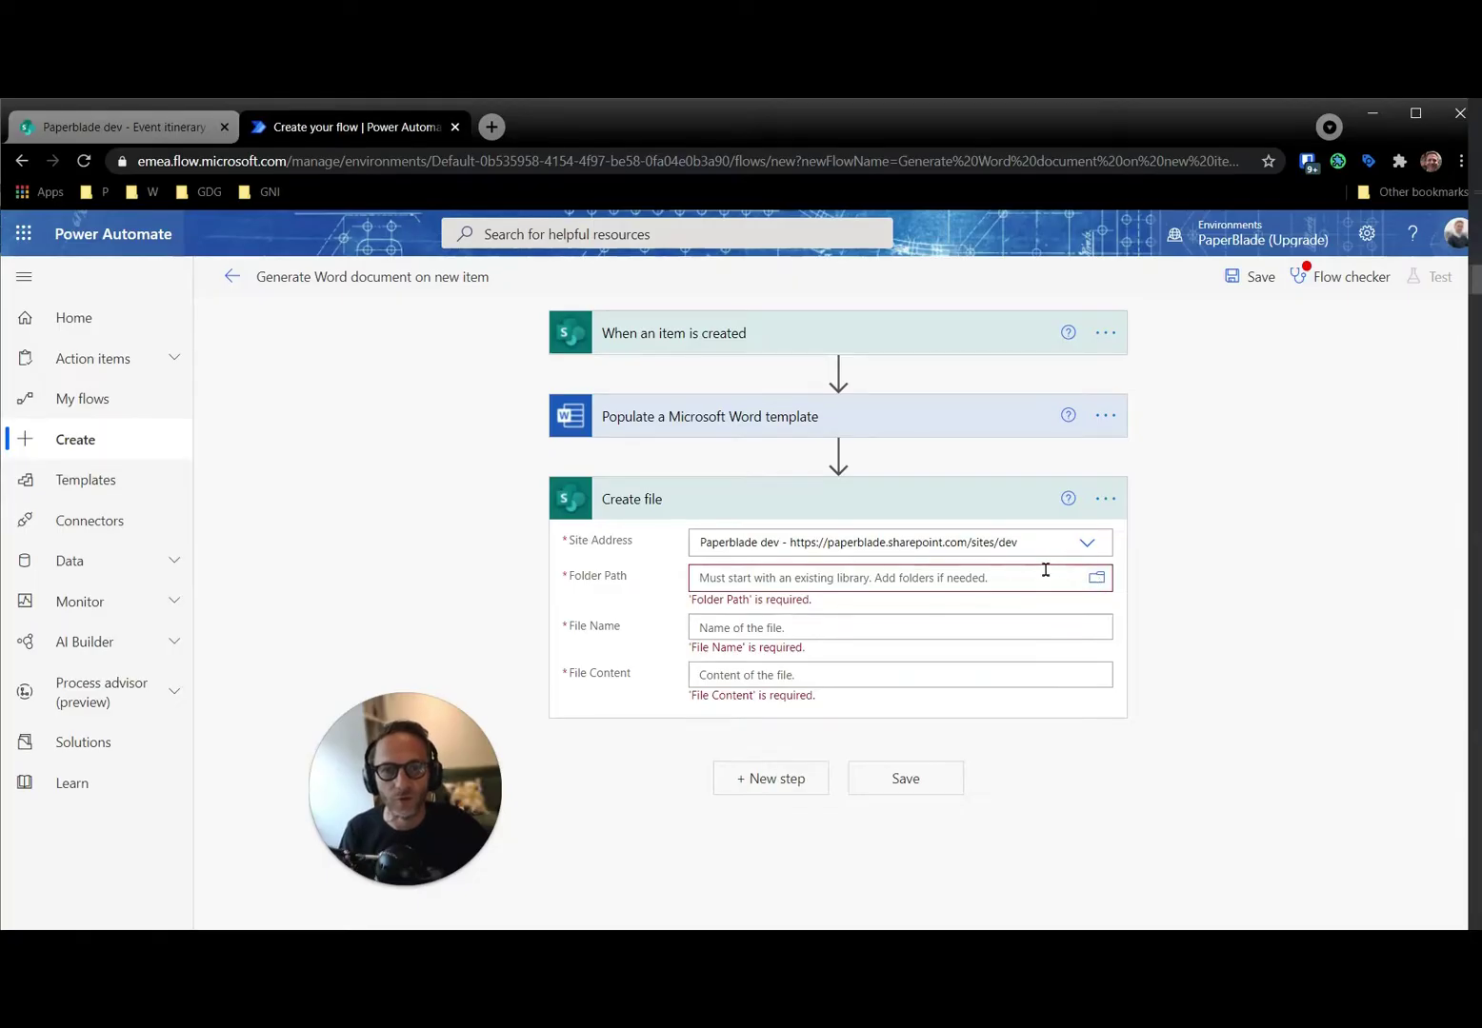
Set the Create file folder path to /Shared Documents/General
left_click(1097, 578)
scroll(1210, 483, "down", 10)
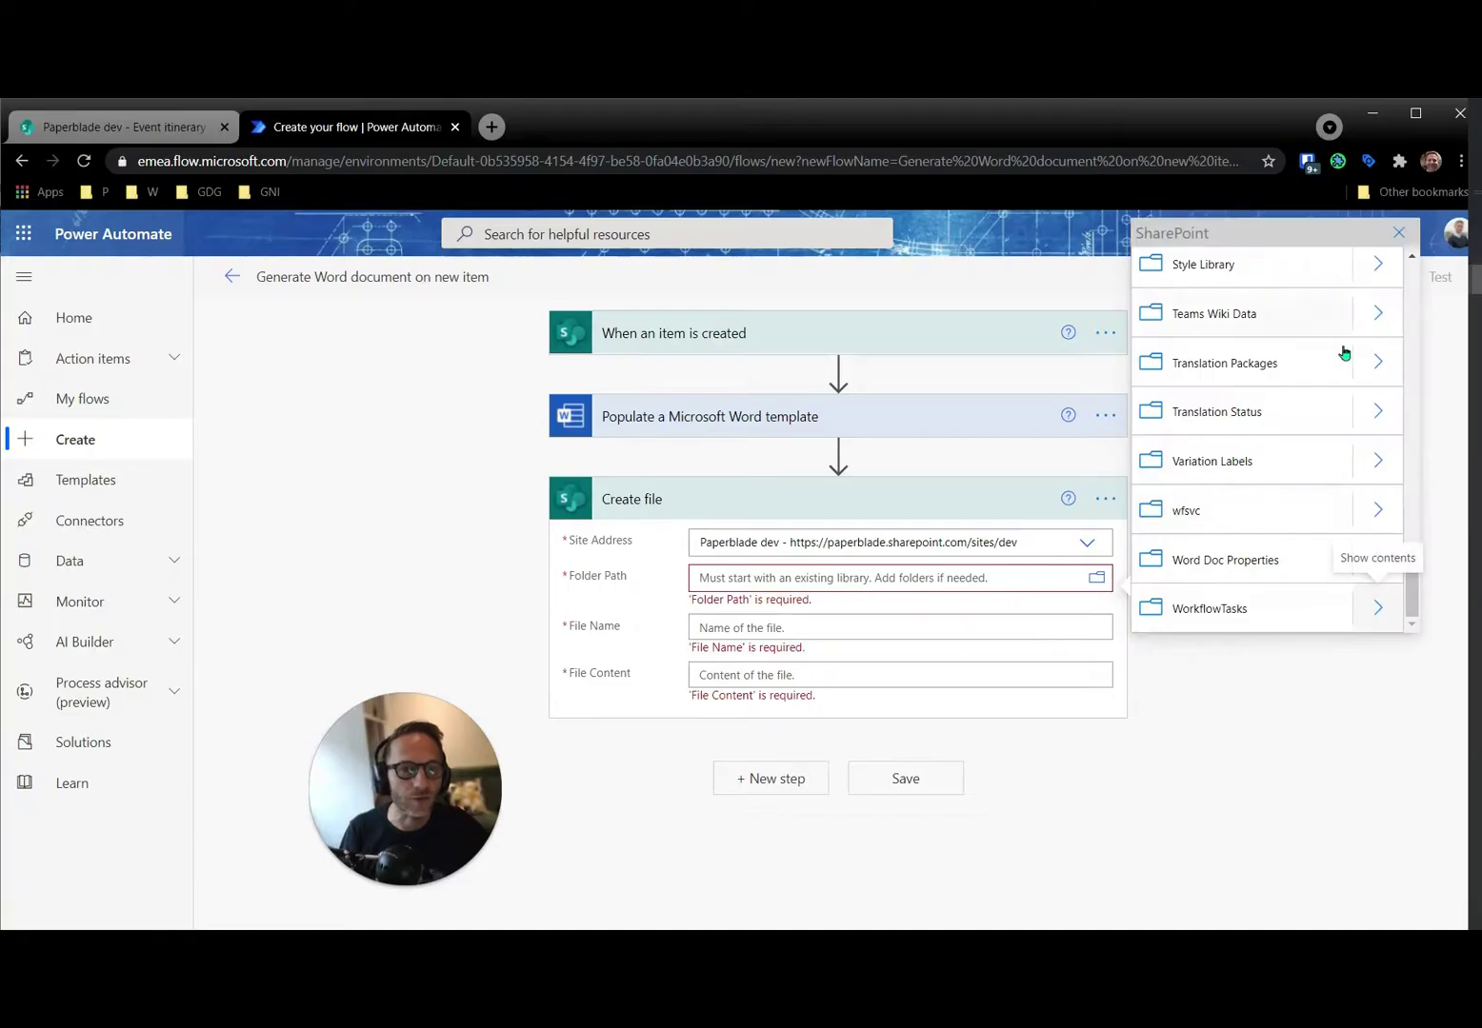
scroll(1281, 533, "up", 10)
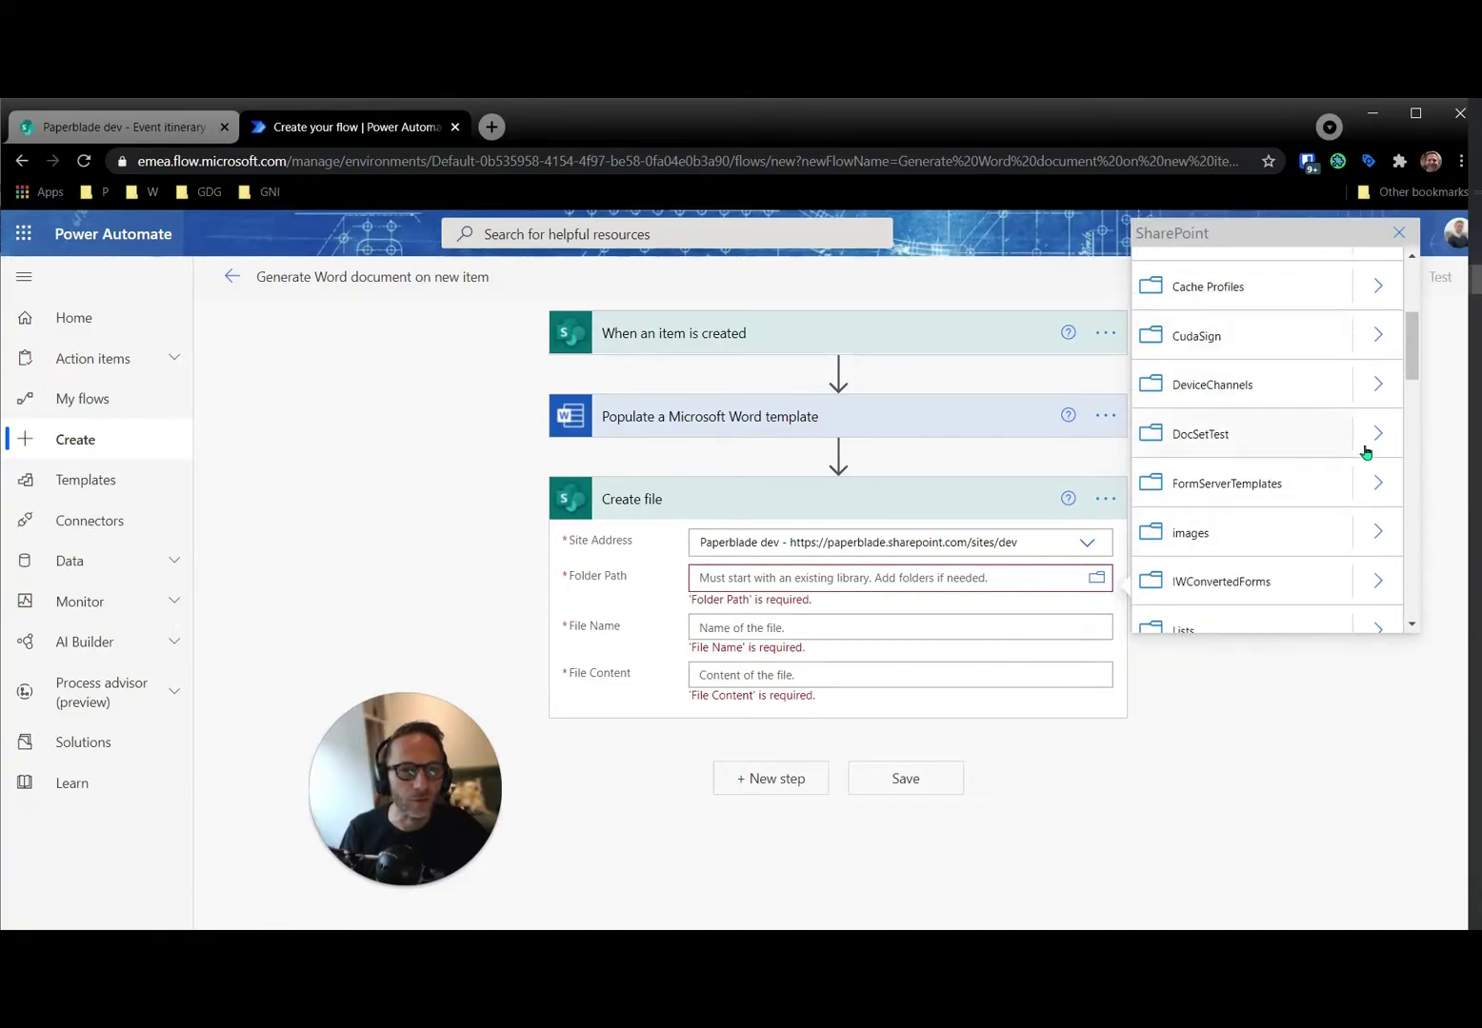
scroll(1353, 355, "up", 2)
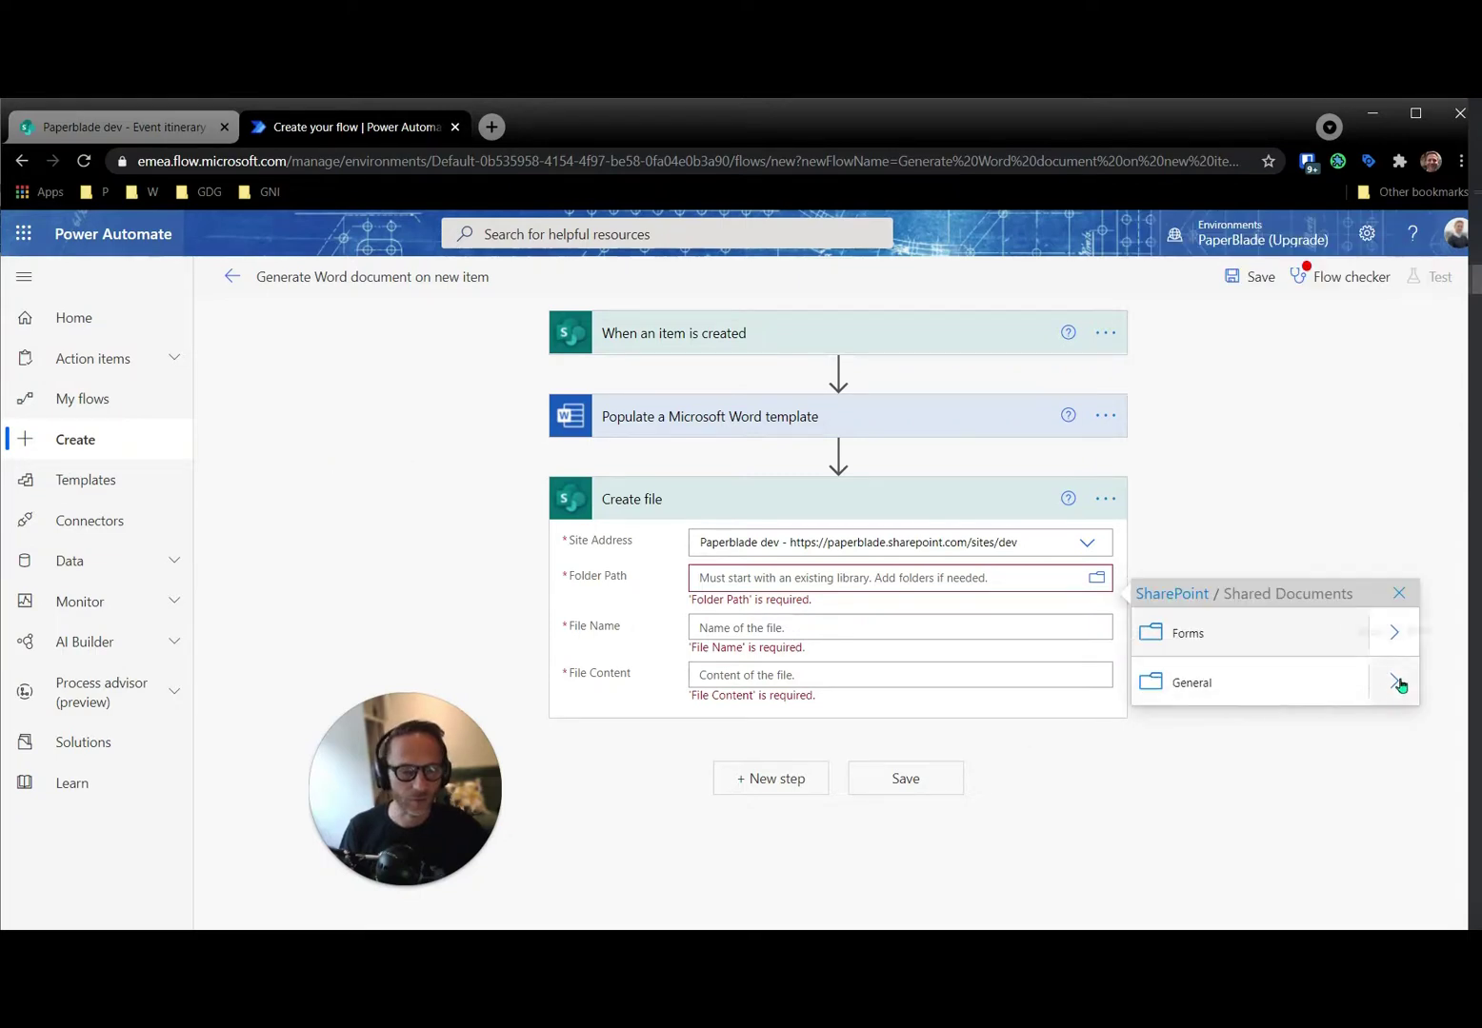
left_click(1394, 692)
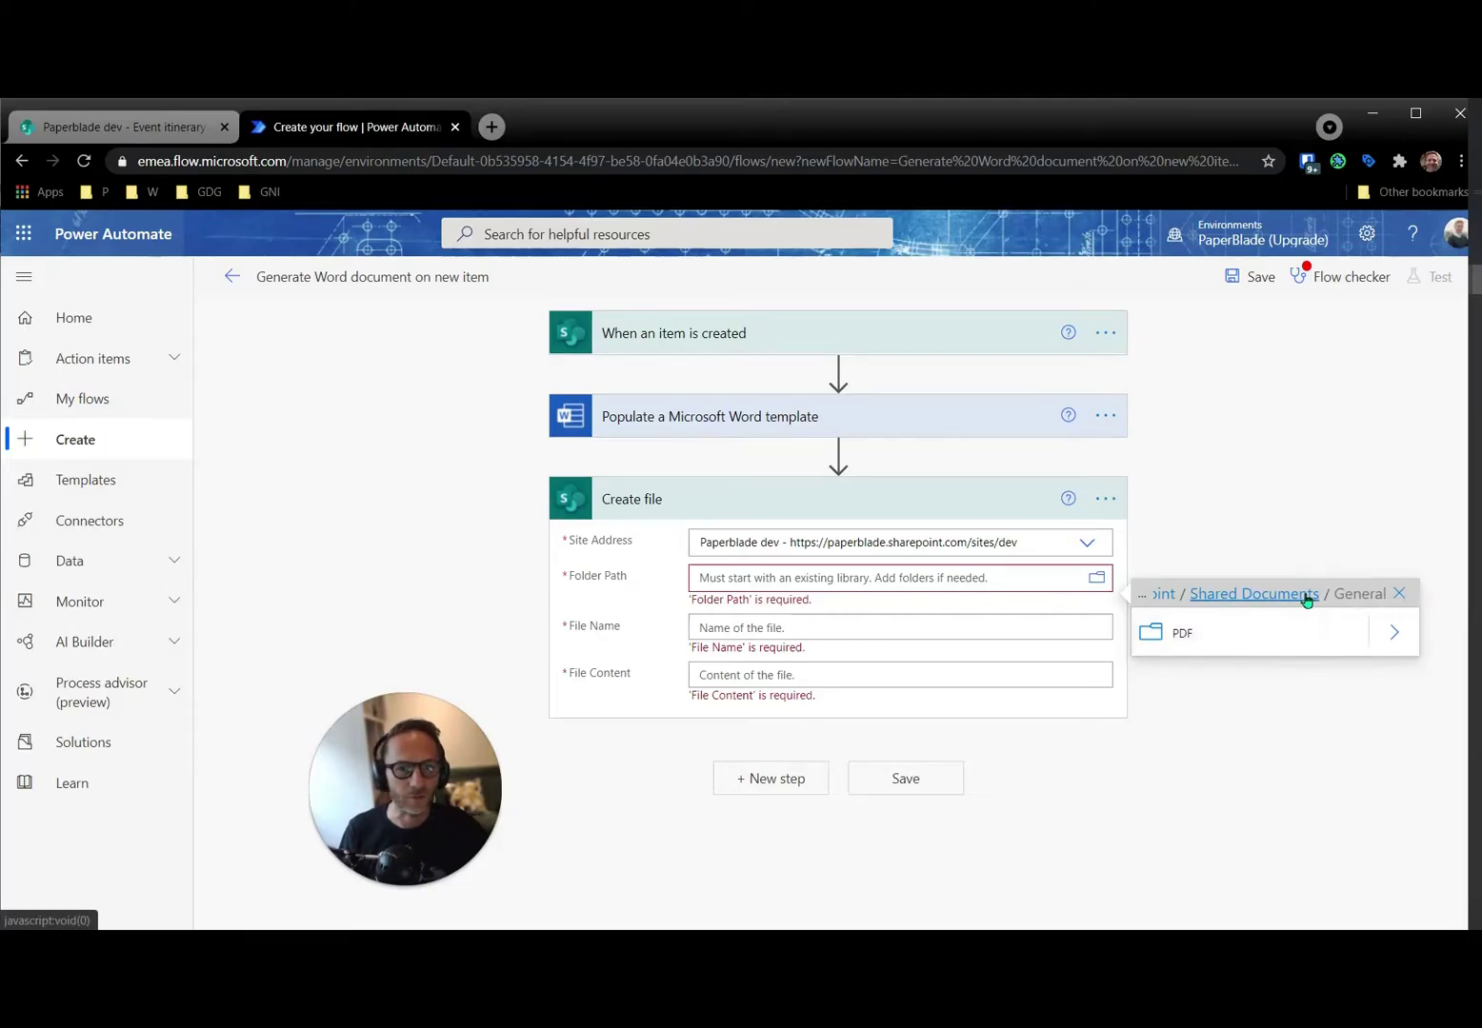
left_click(1306, 596)
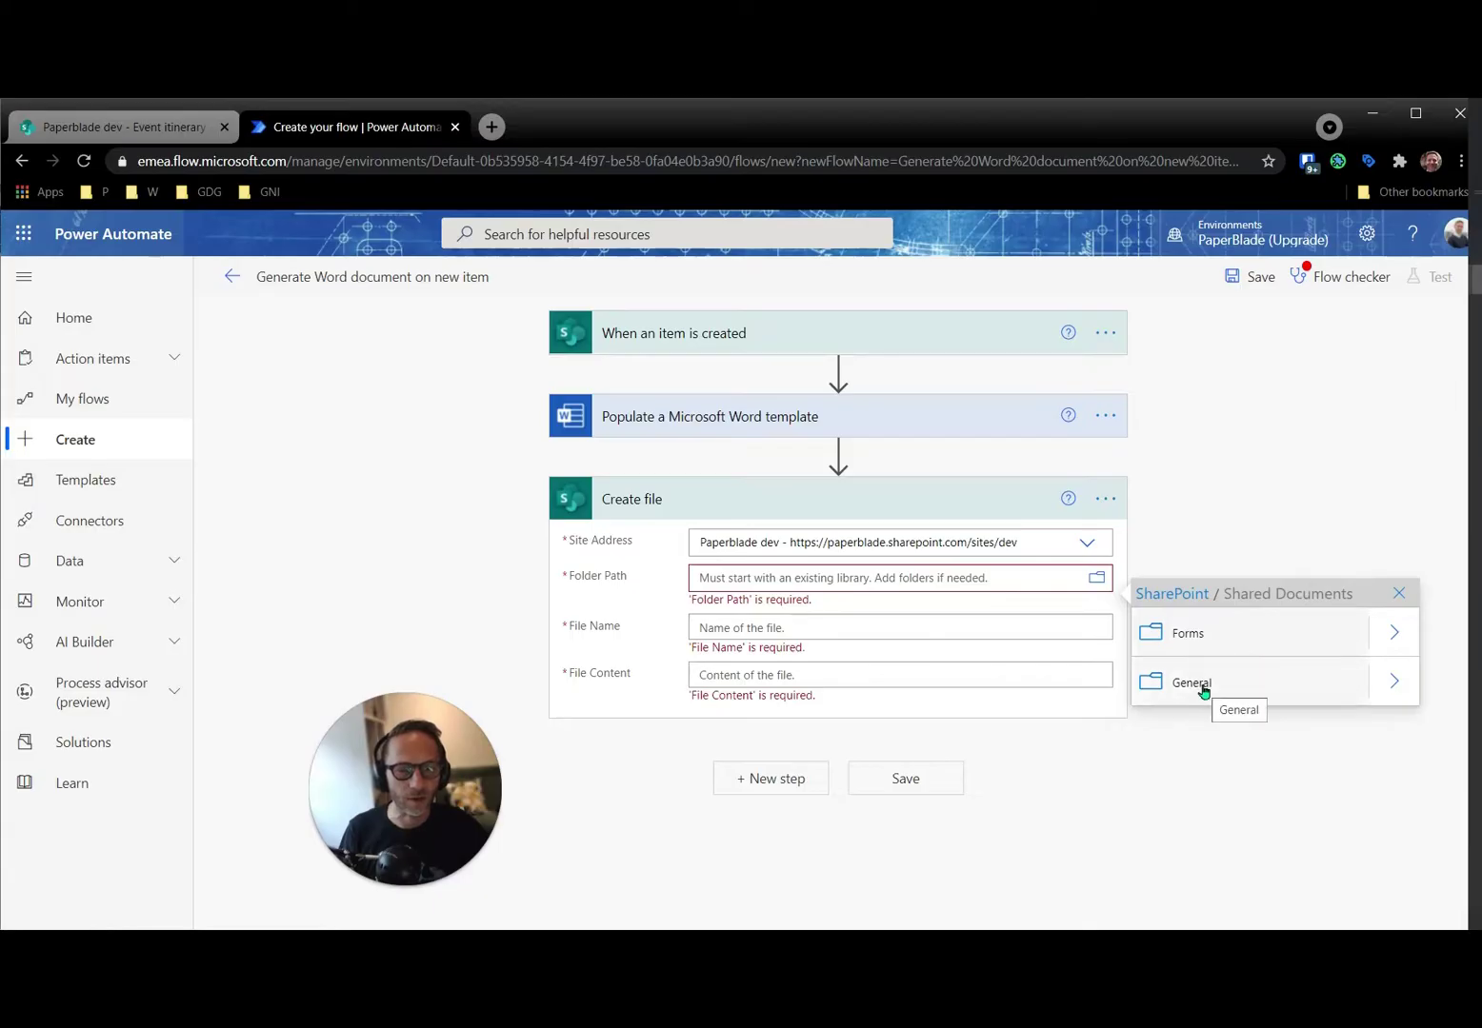
left_click(1202, 689)
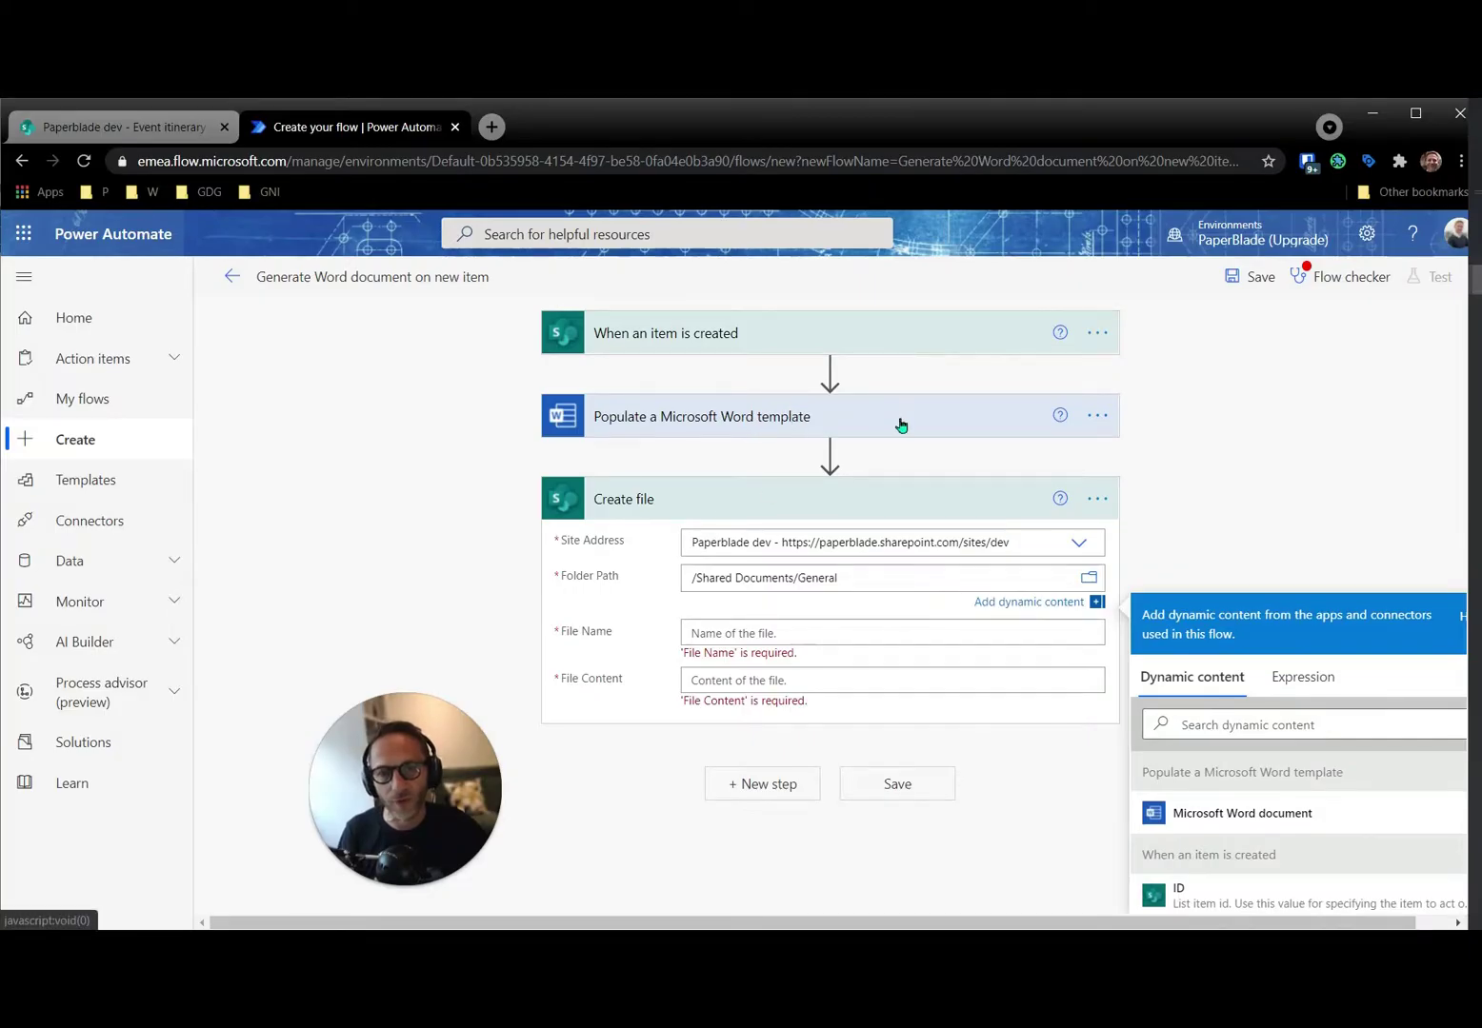
Set the file name to 'Session Confirmation - ' plus Participant and '.docx'
left_click(729, 628)
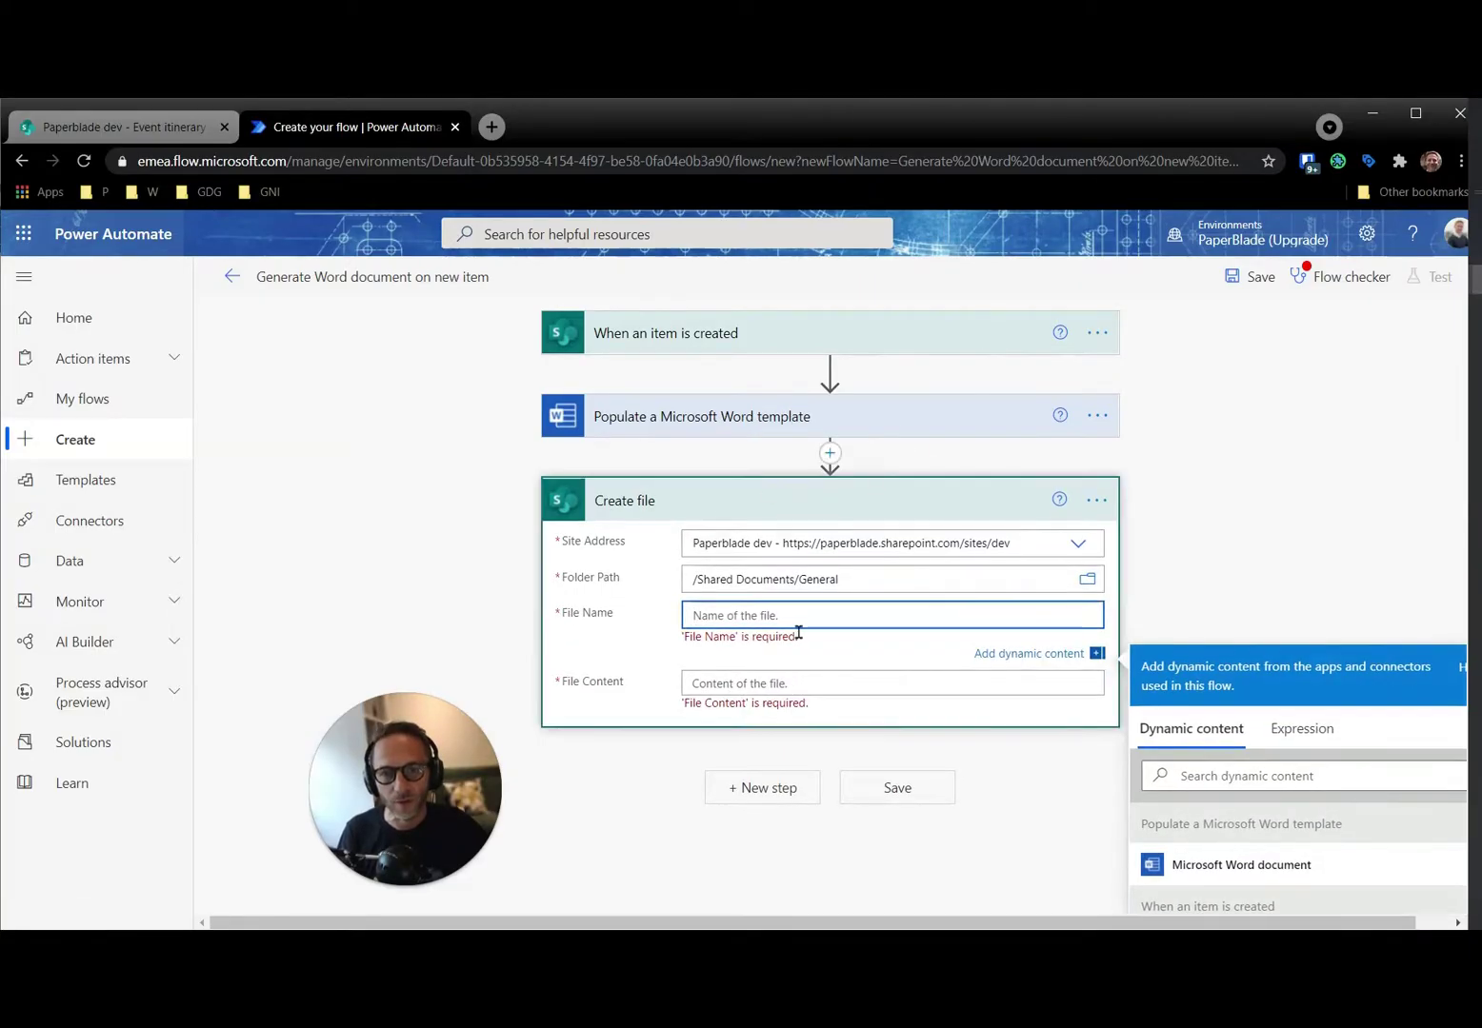
type("New")
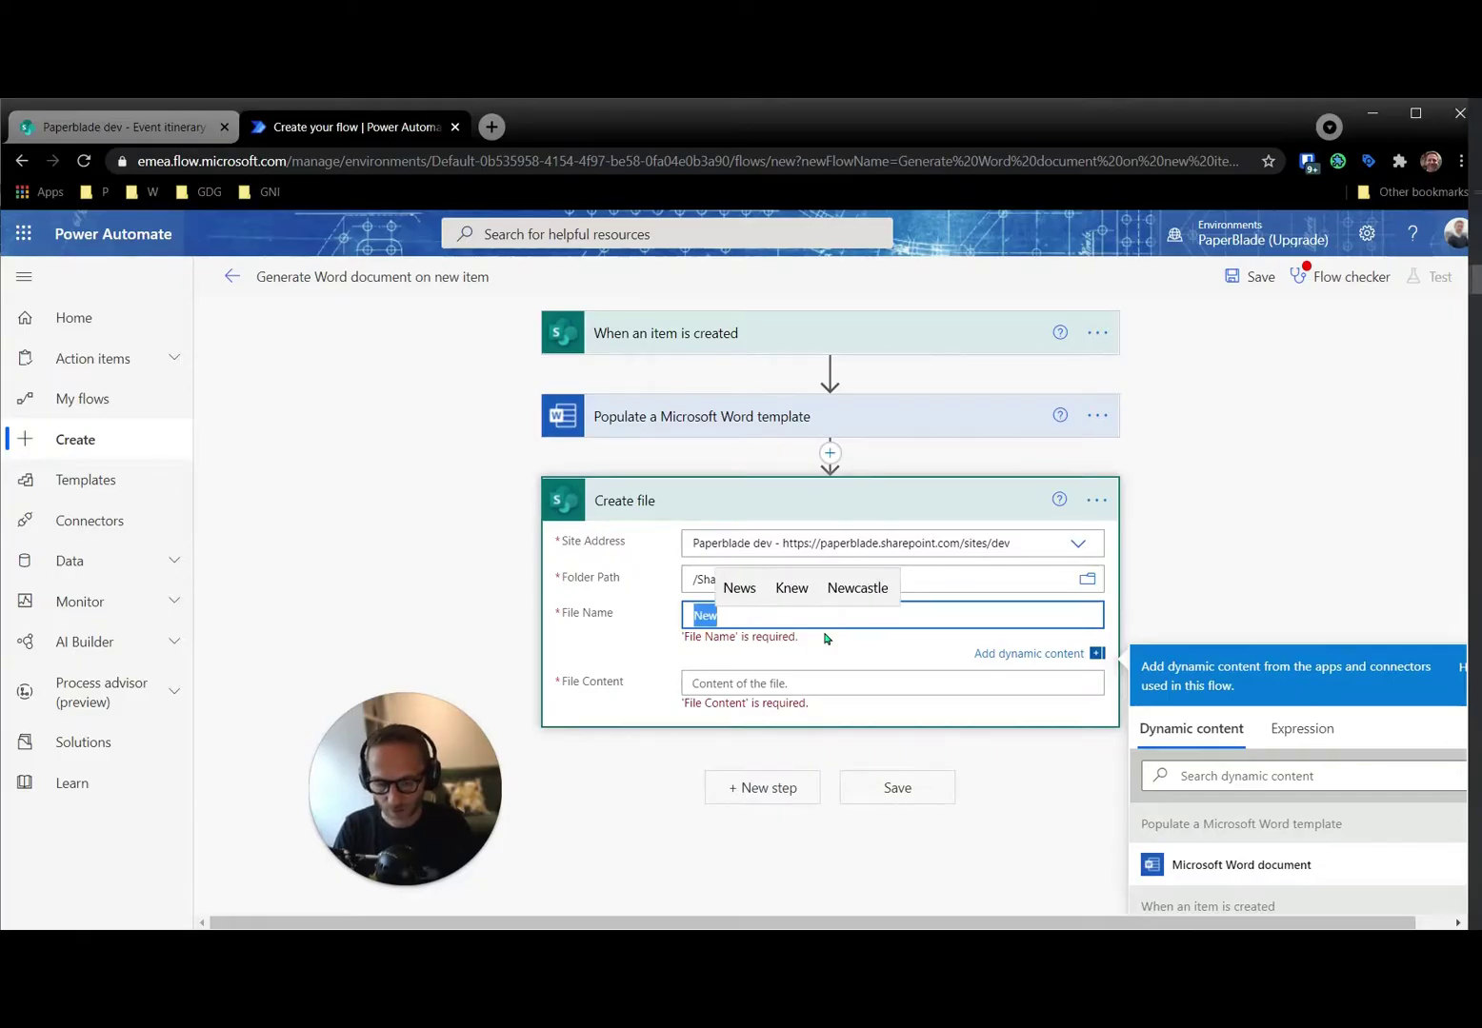
type("Sessio")
type("n Inv")
type("Confir")
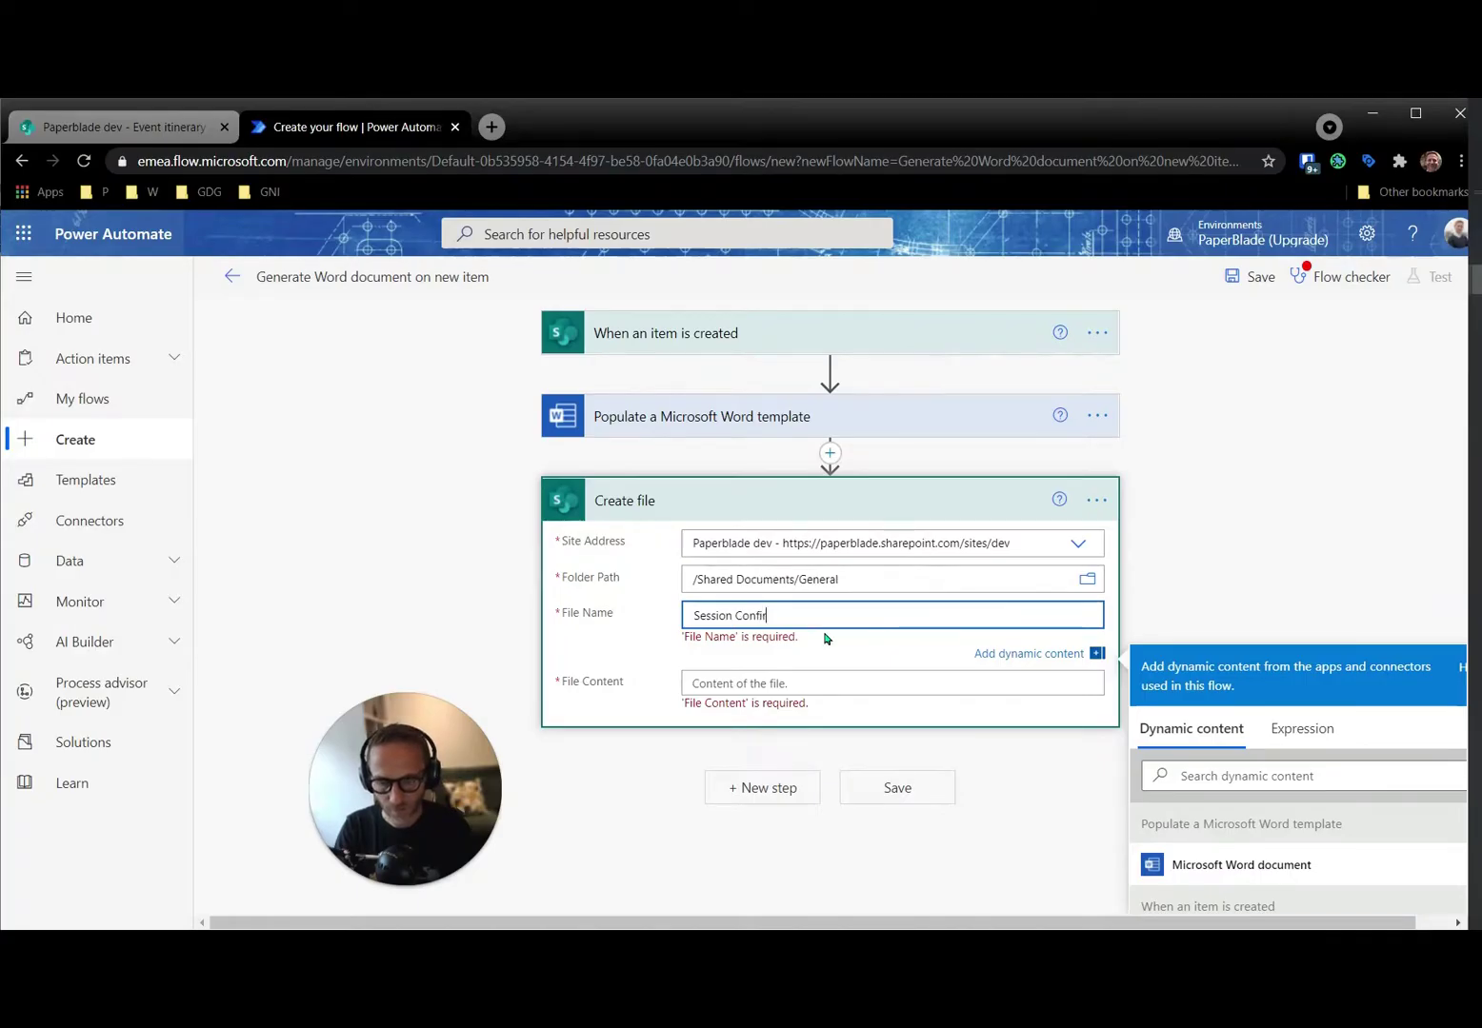
type("mation -")
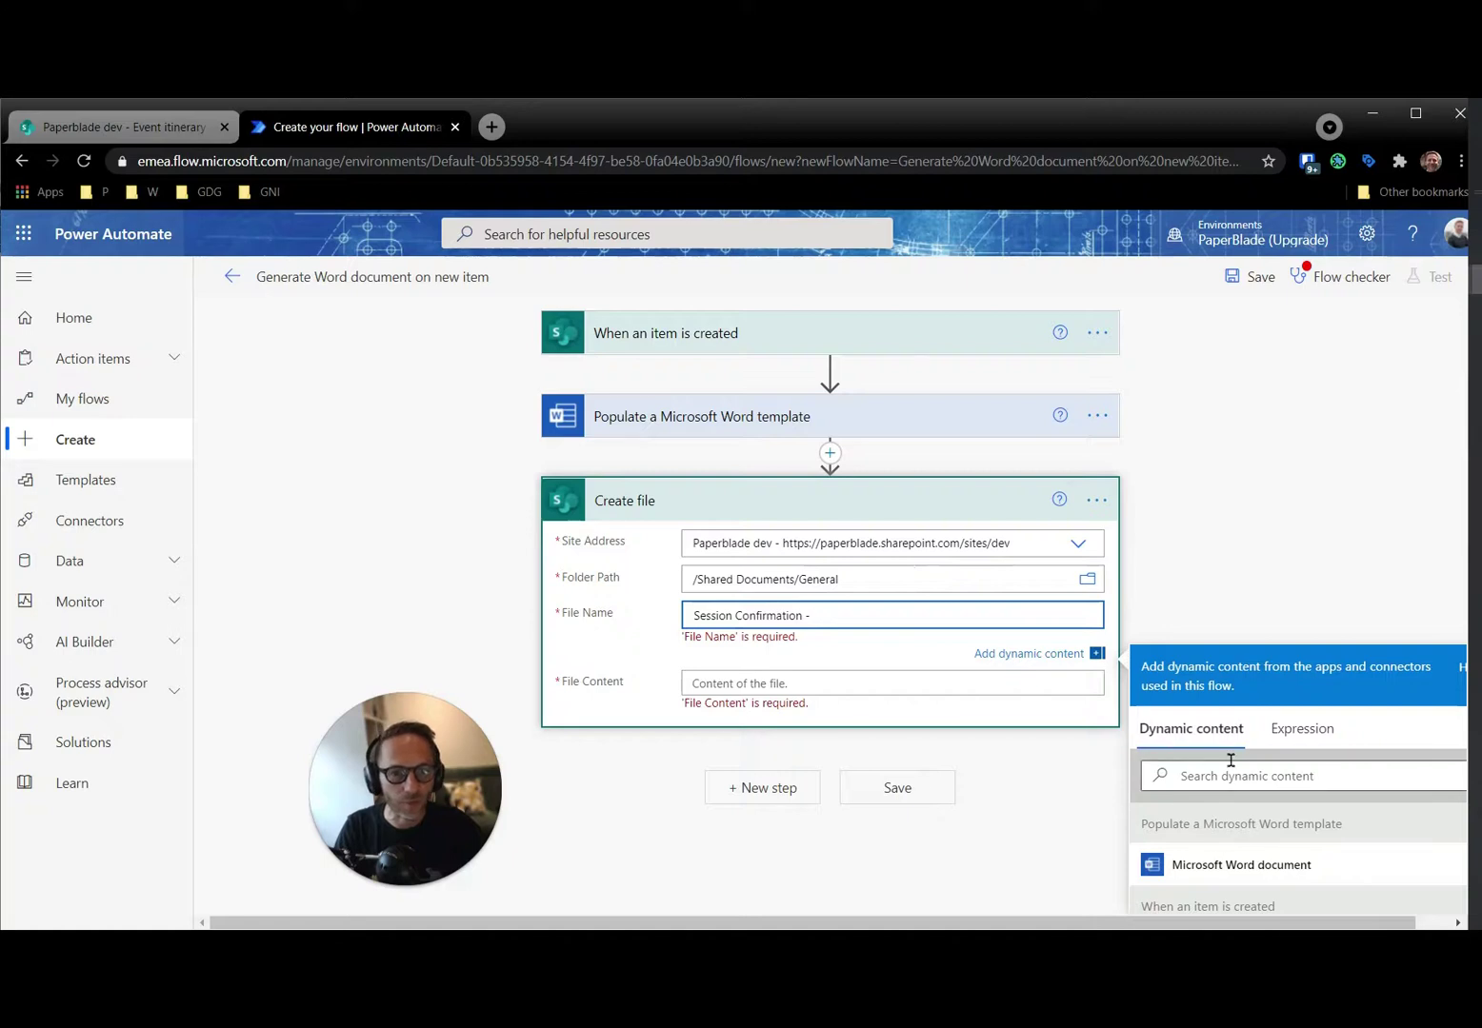
scroll(1050, 644, "down", 2)
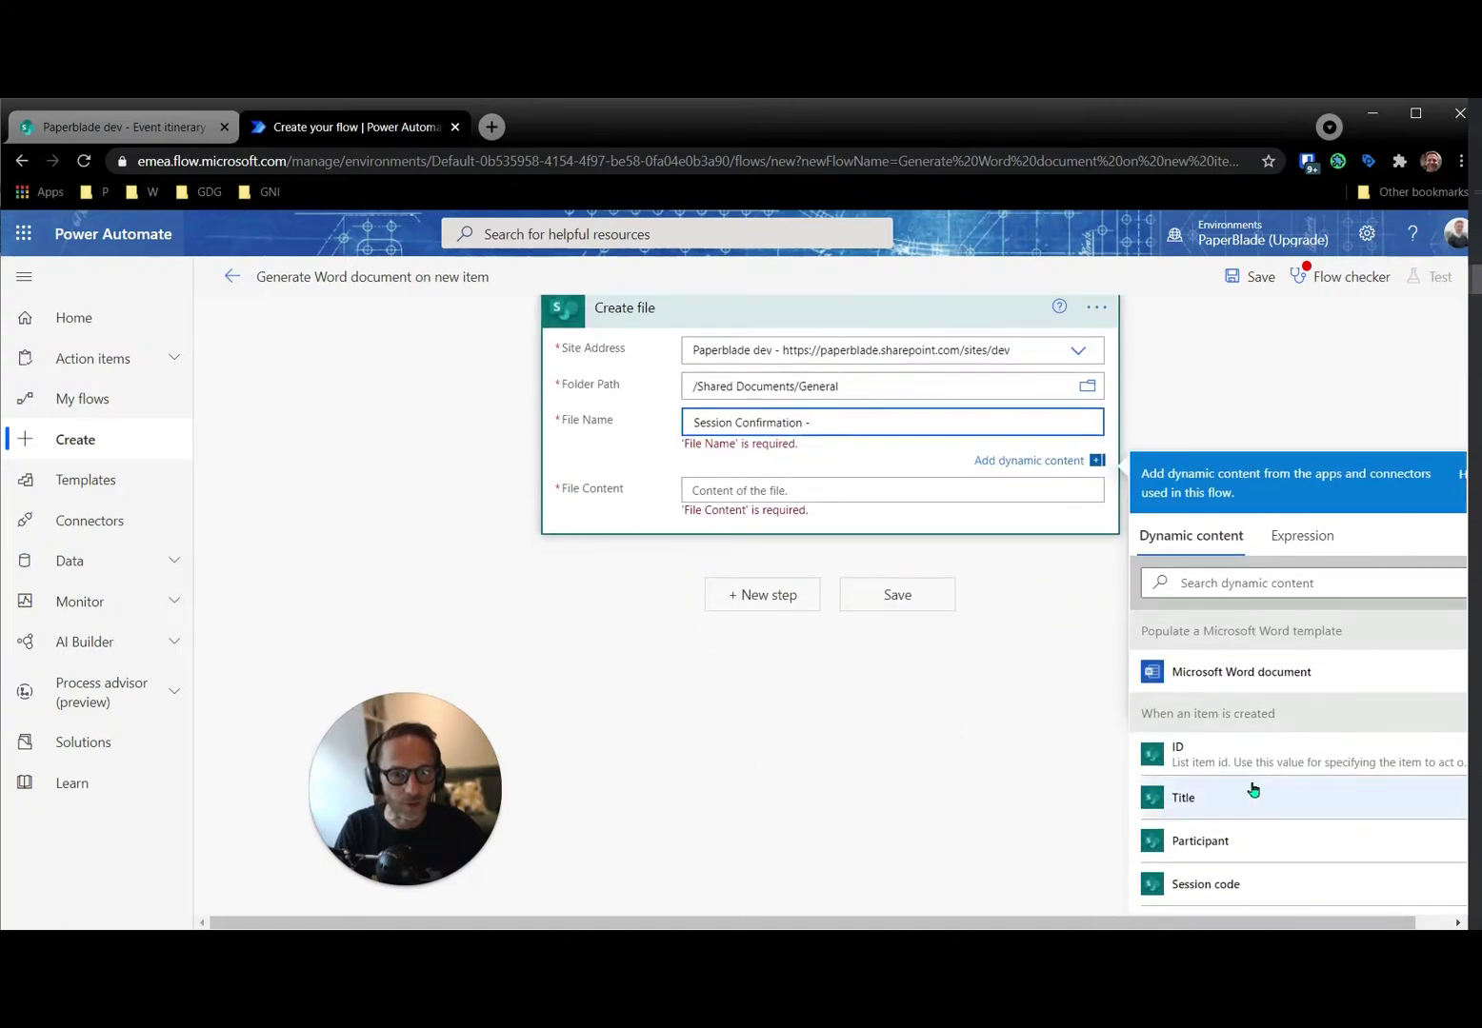
left_click(1207, 841)
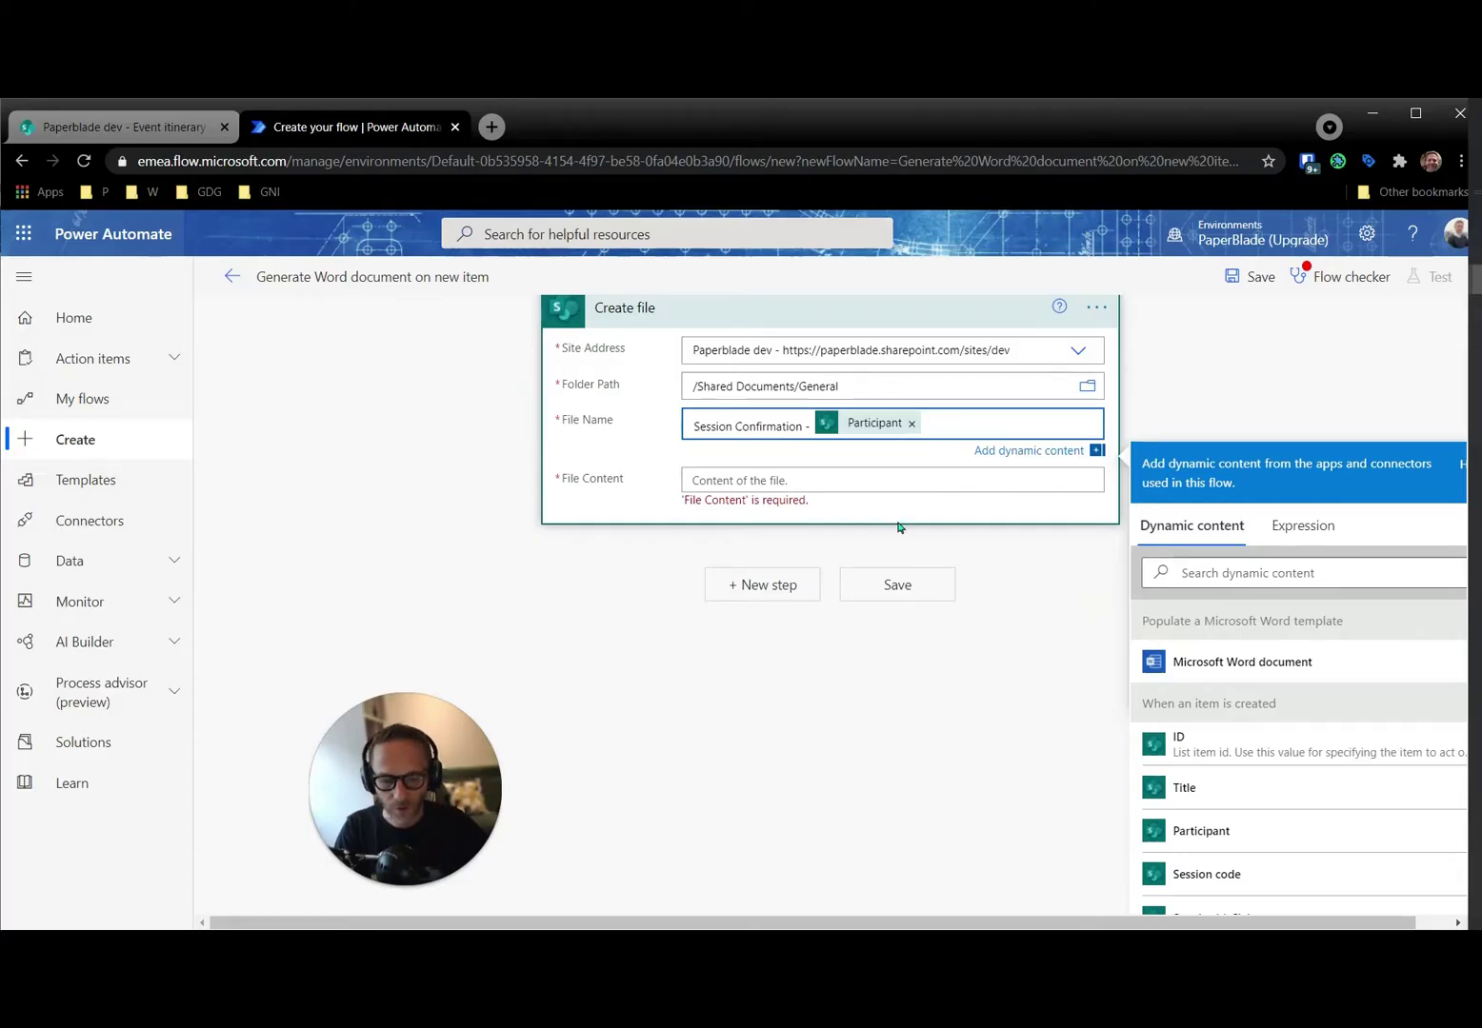
type(".docx")
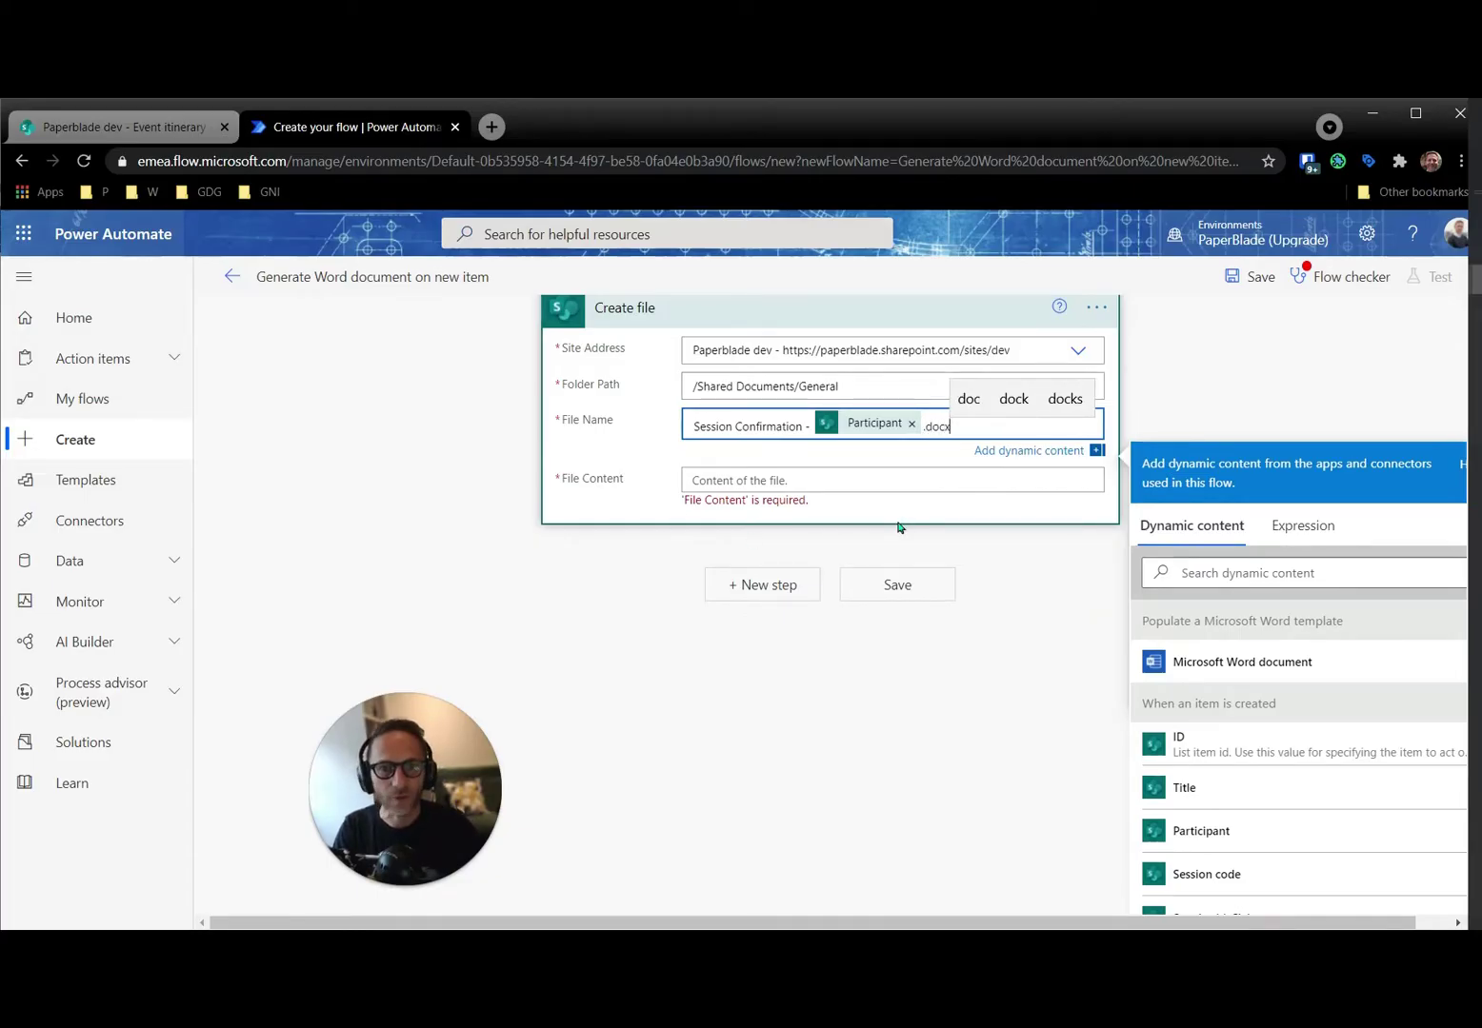
Use the Microsoft Word document output as file content and save the flow
left_click(834, 486)
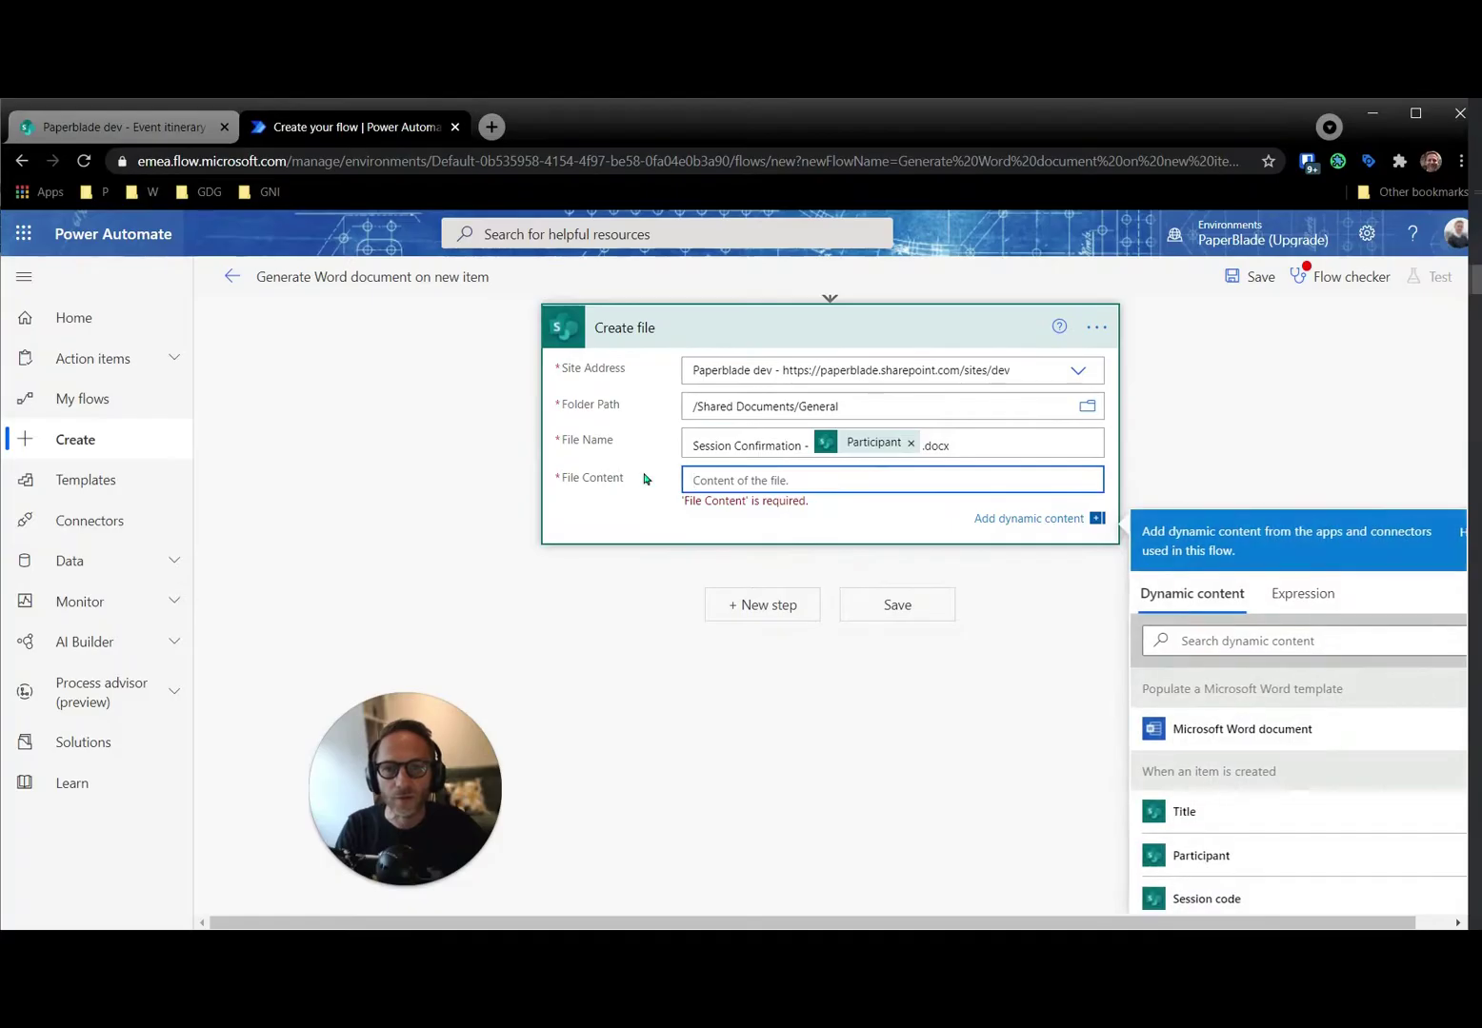
scroll(634, 476, "up", 2)
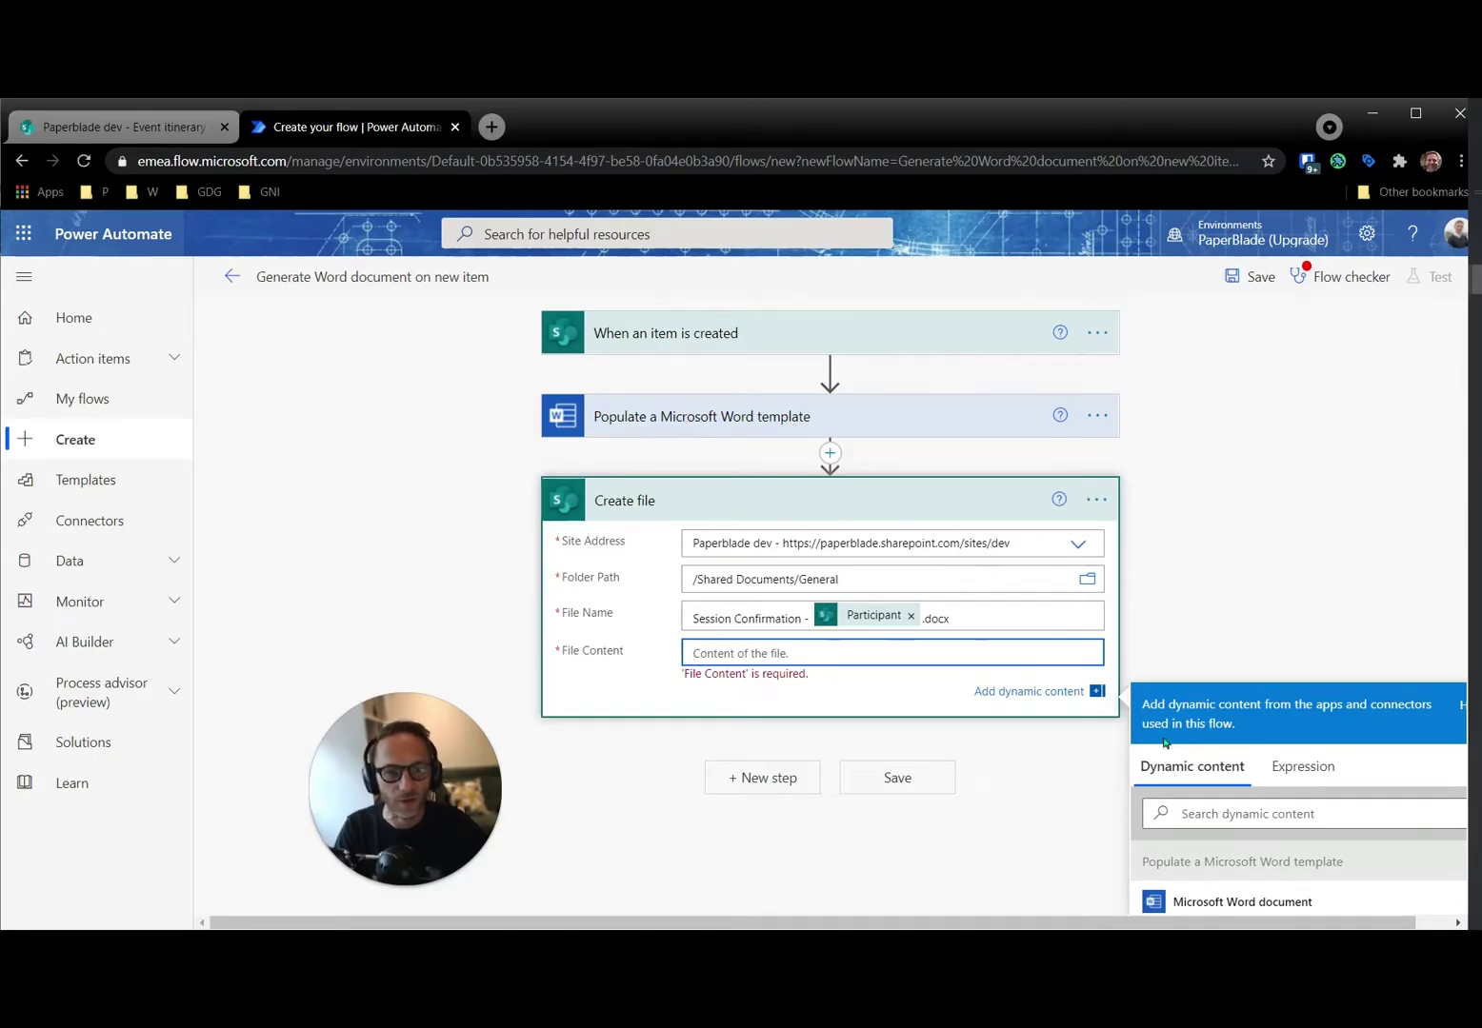
scroll(1172, 796, "down", 2)
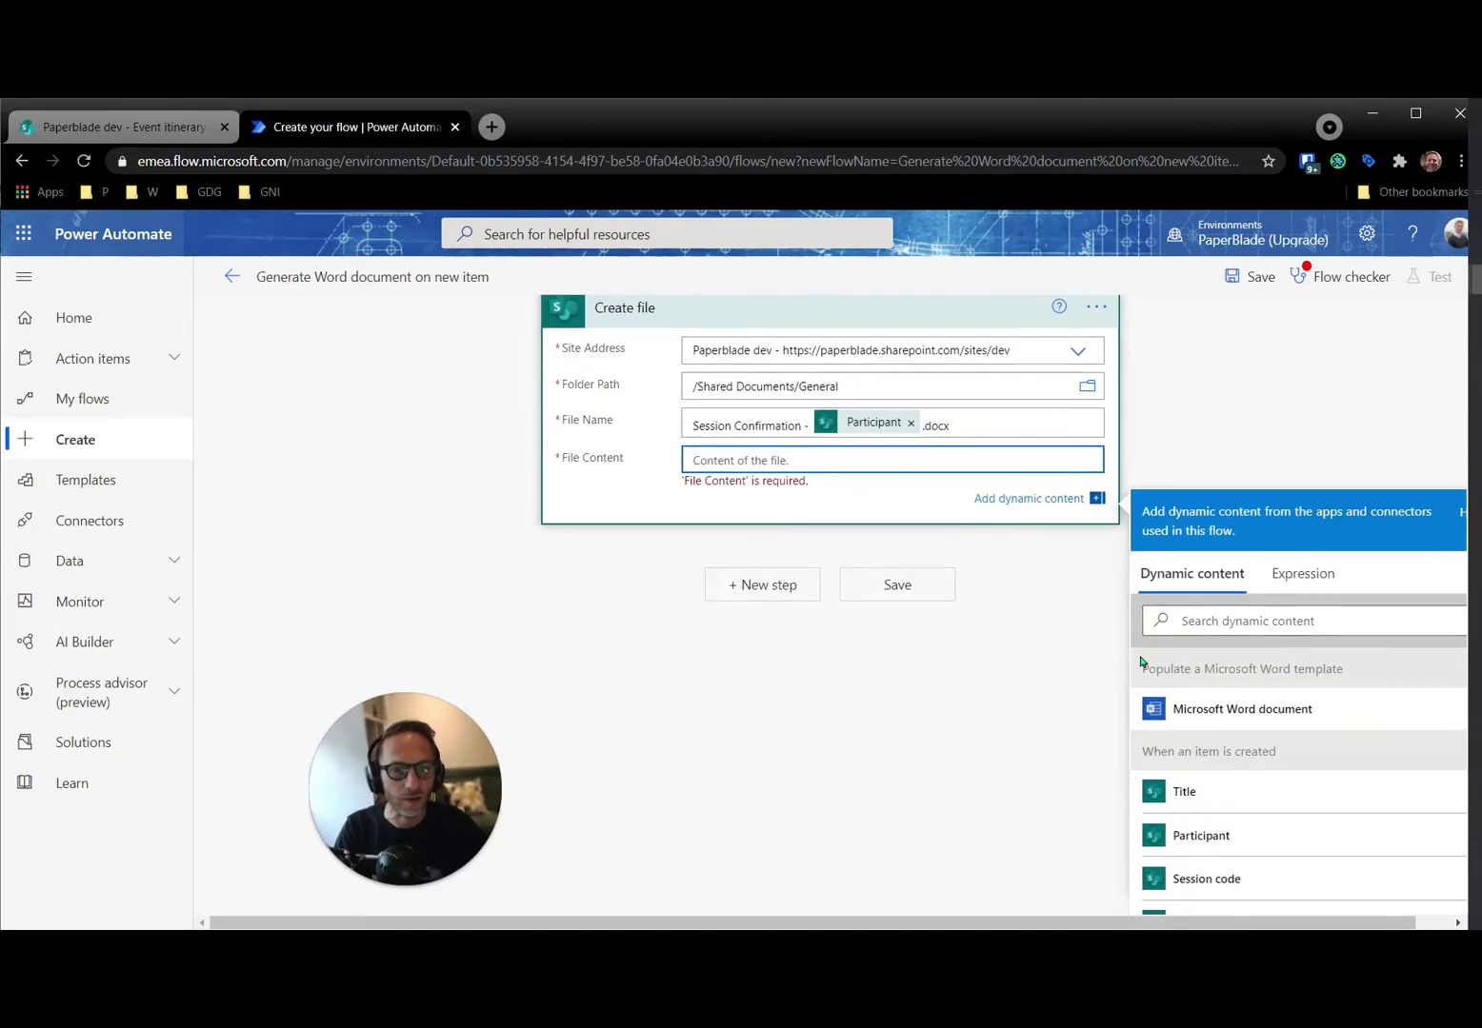
left_click_drag(1142, 666, 1150, 665)
left_click(1249, 709)
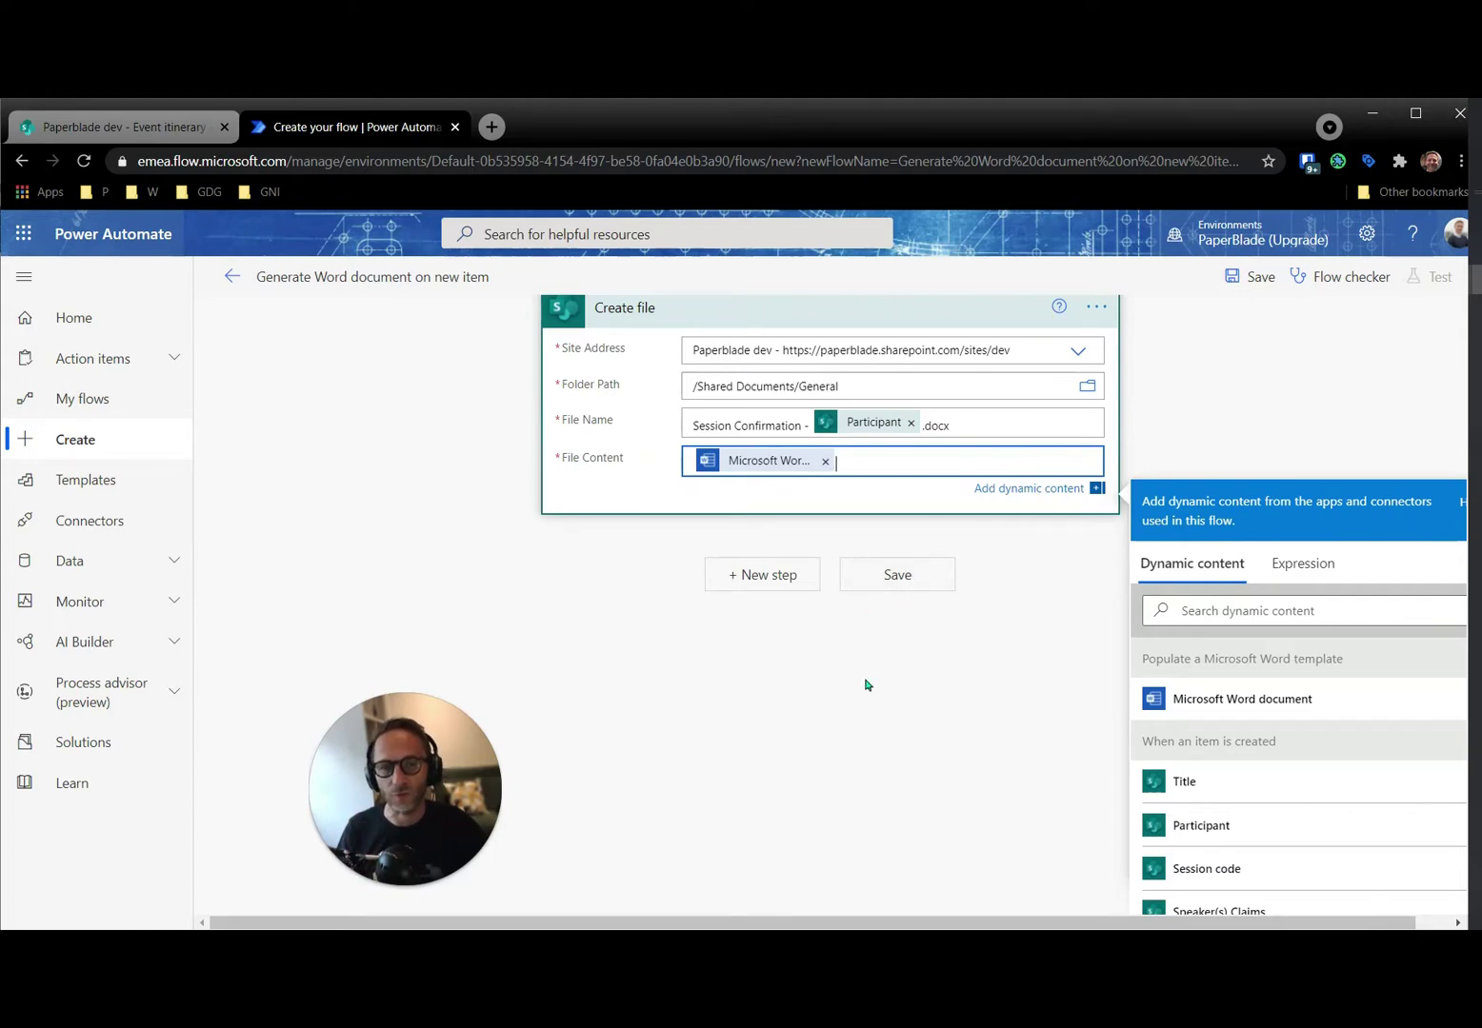
scroll(793, 473, "up", 2)
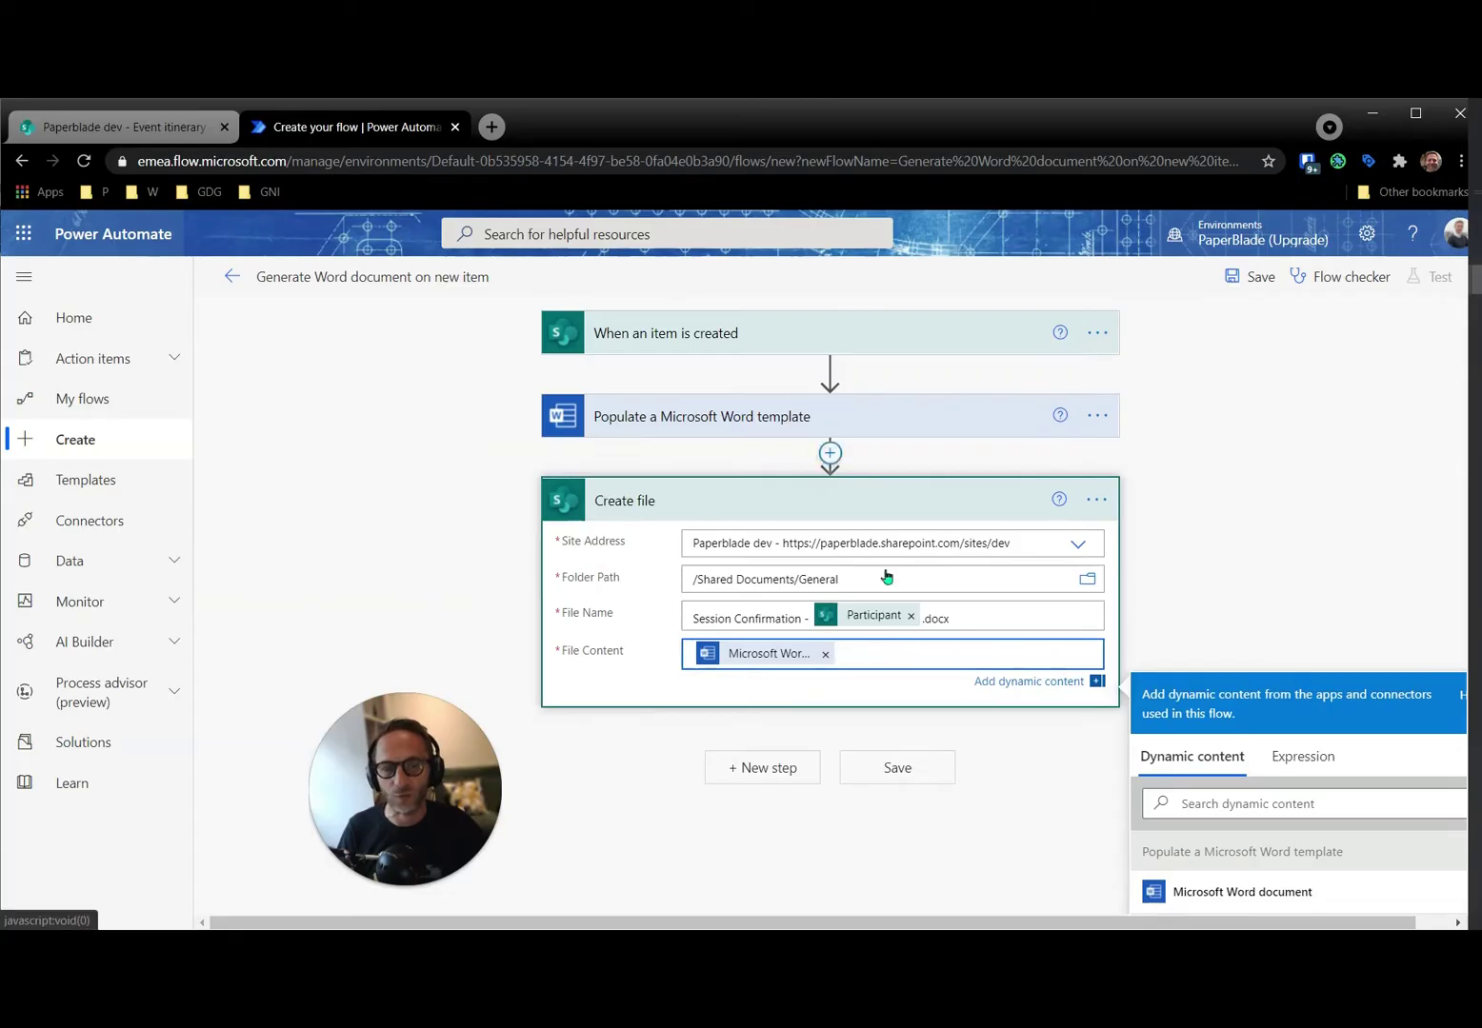
left_click(885, 775)
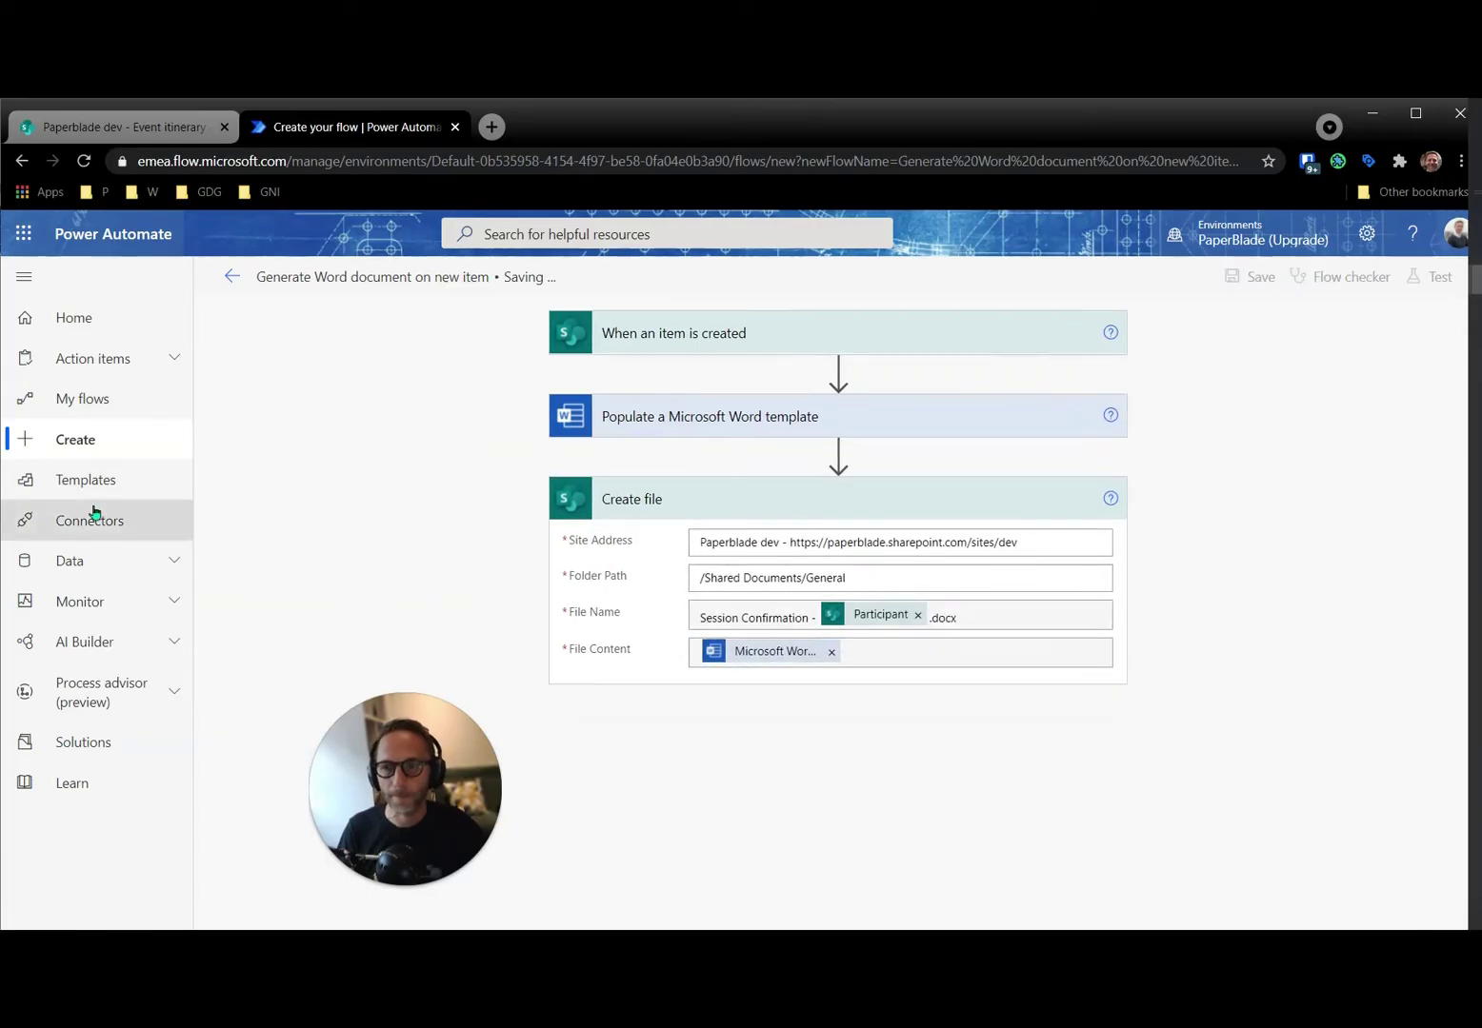
In grid view, copy the last Excel Training row into a new list item
key("ctrl+shift+Tab")
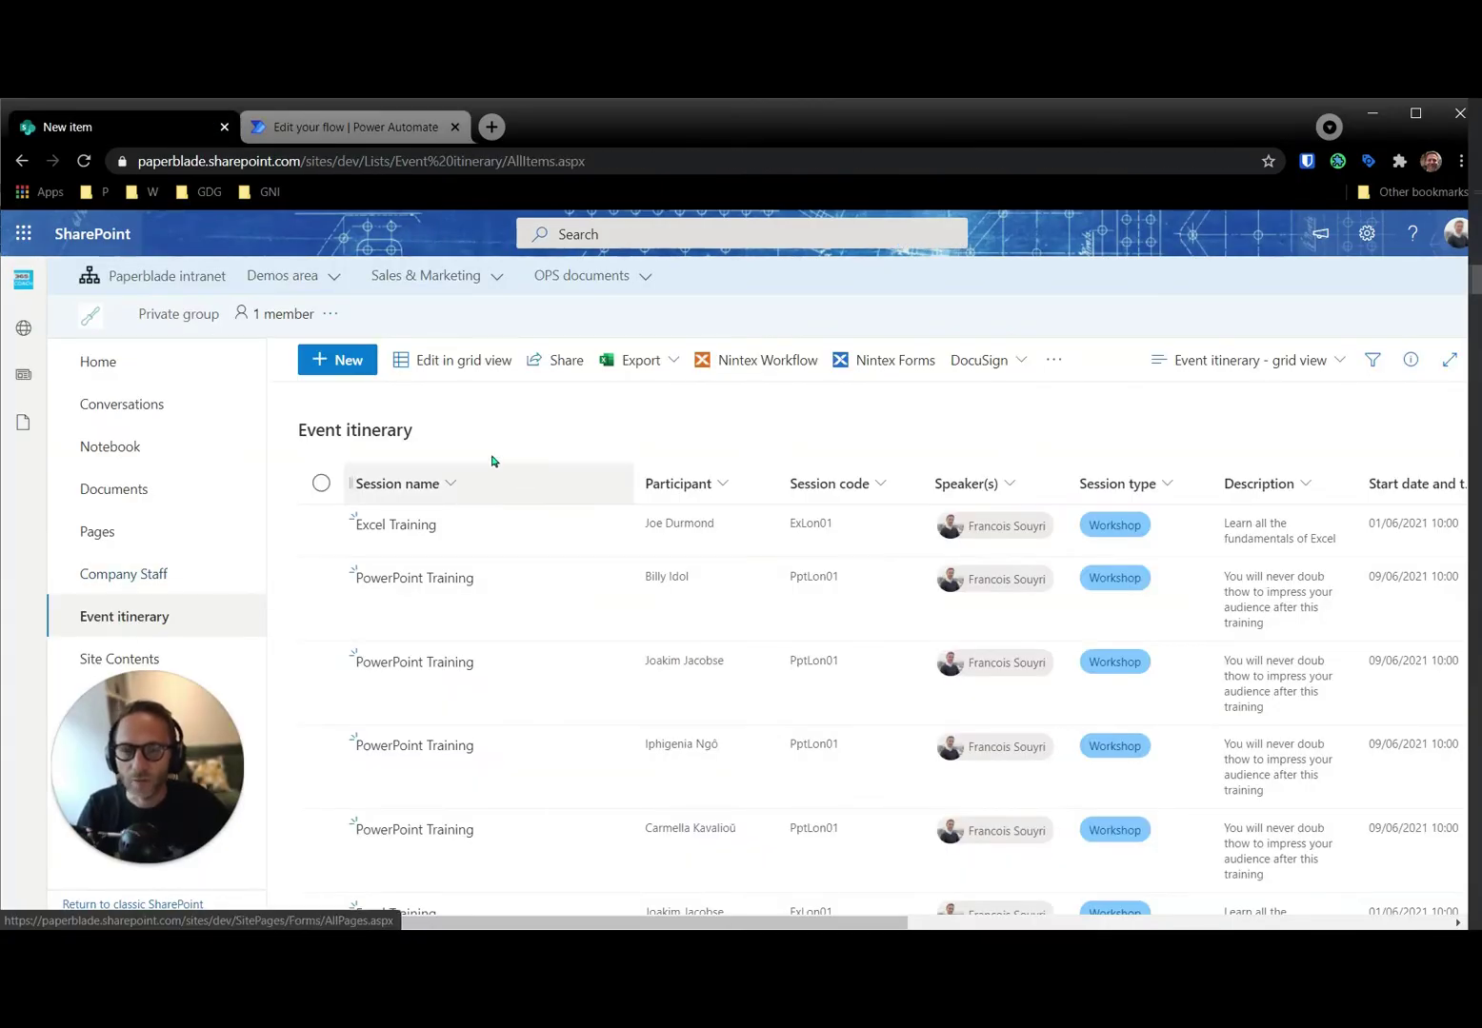
left_click(465, 370)
scroll(512, 682, "down", 5)
left_click(448, 832)
key("Tab")
key("Tab")
key("Tab")
key("Tab")
key("Tab")
key("Tab")
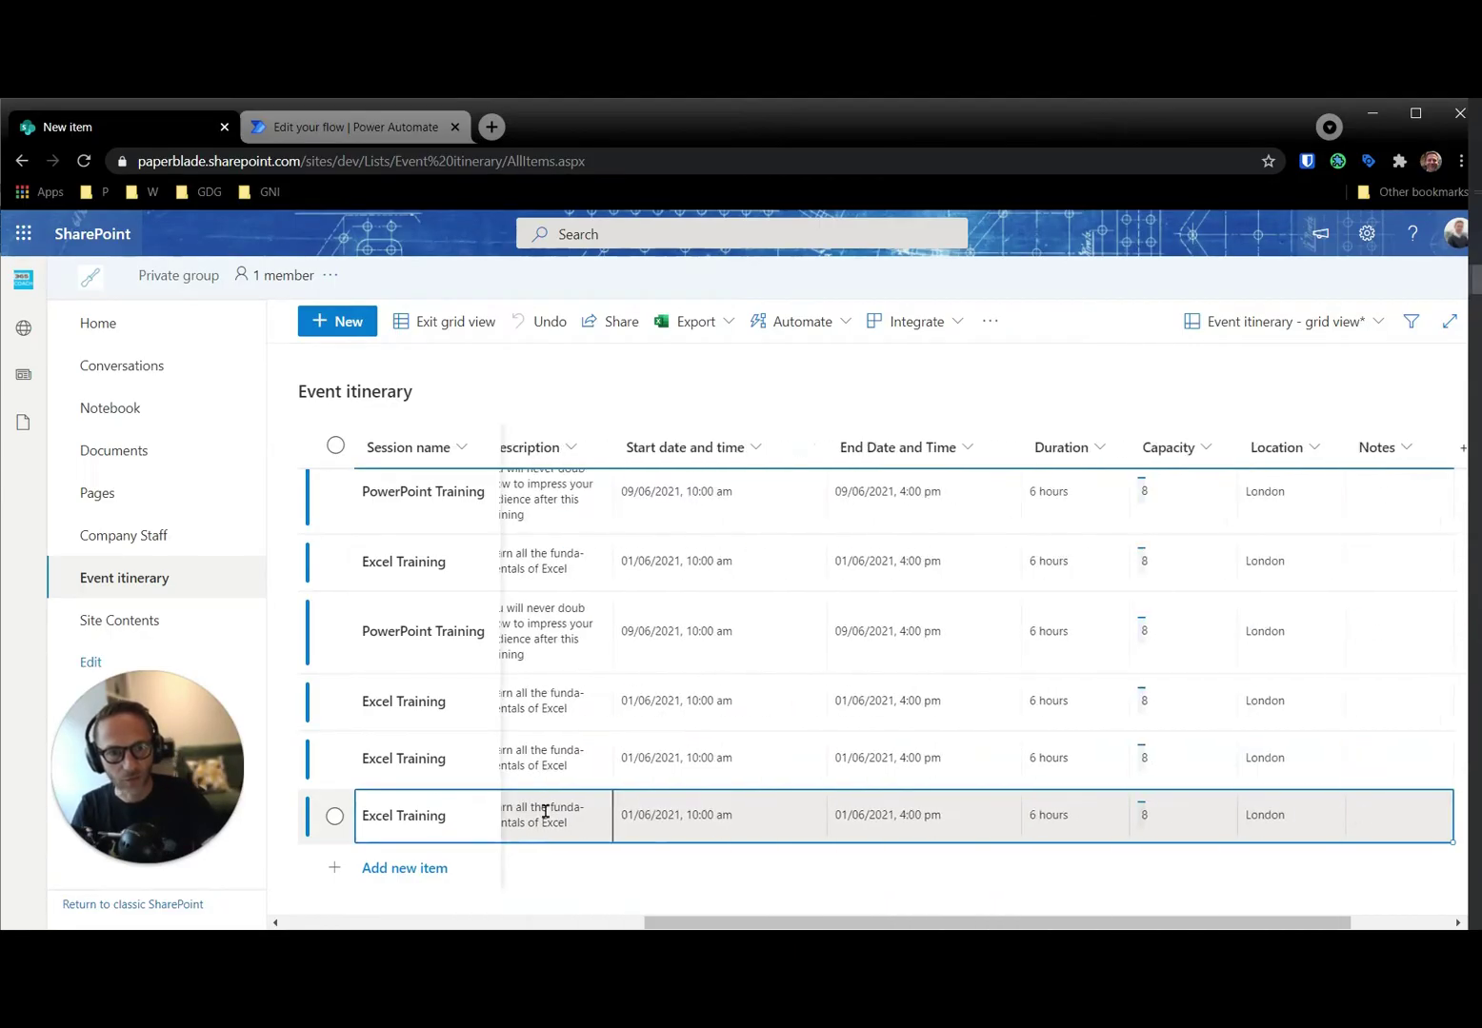
key("shift+Left")
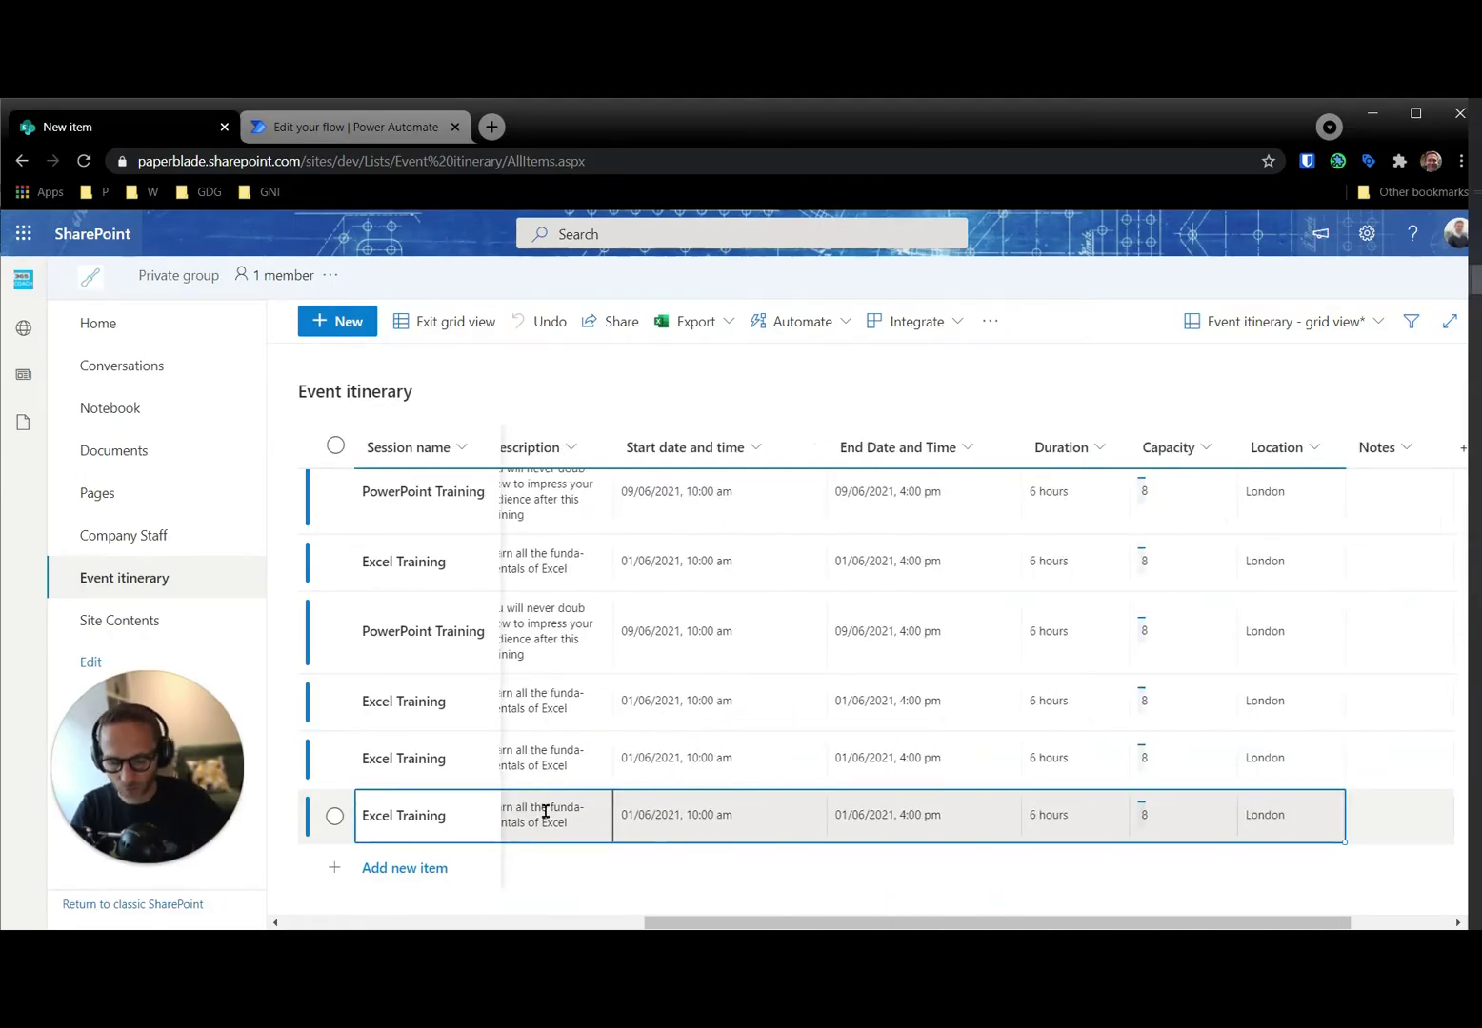
key("ctrl+c")
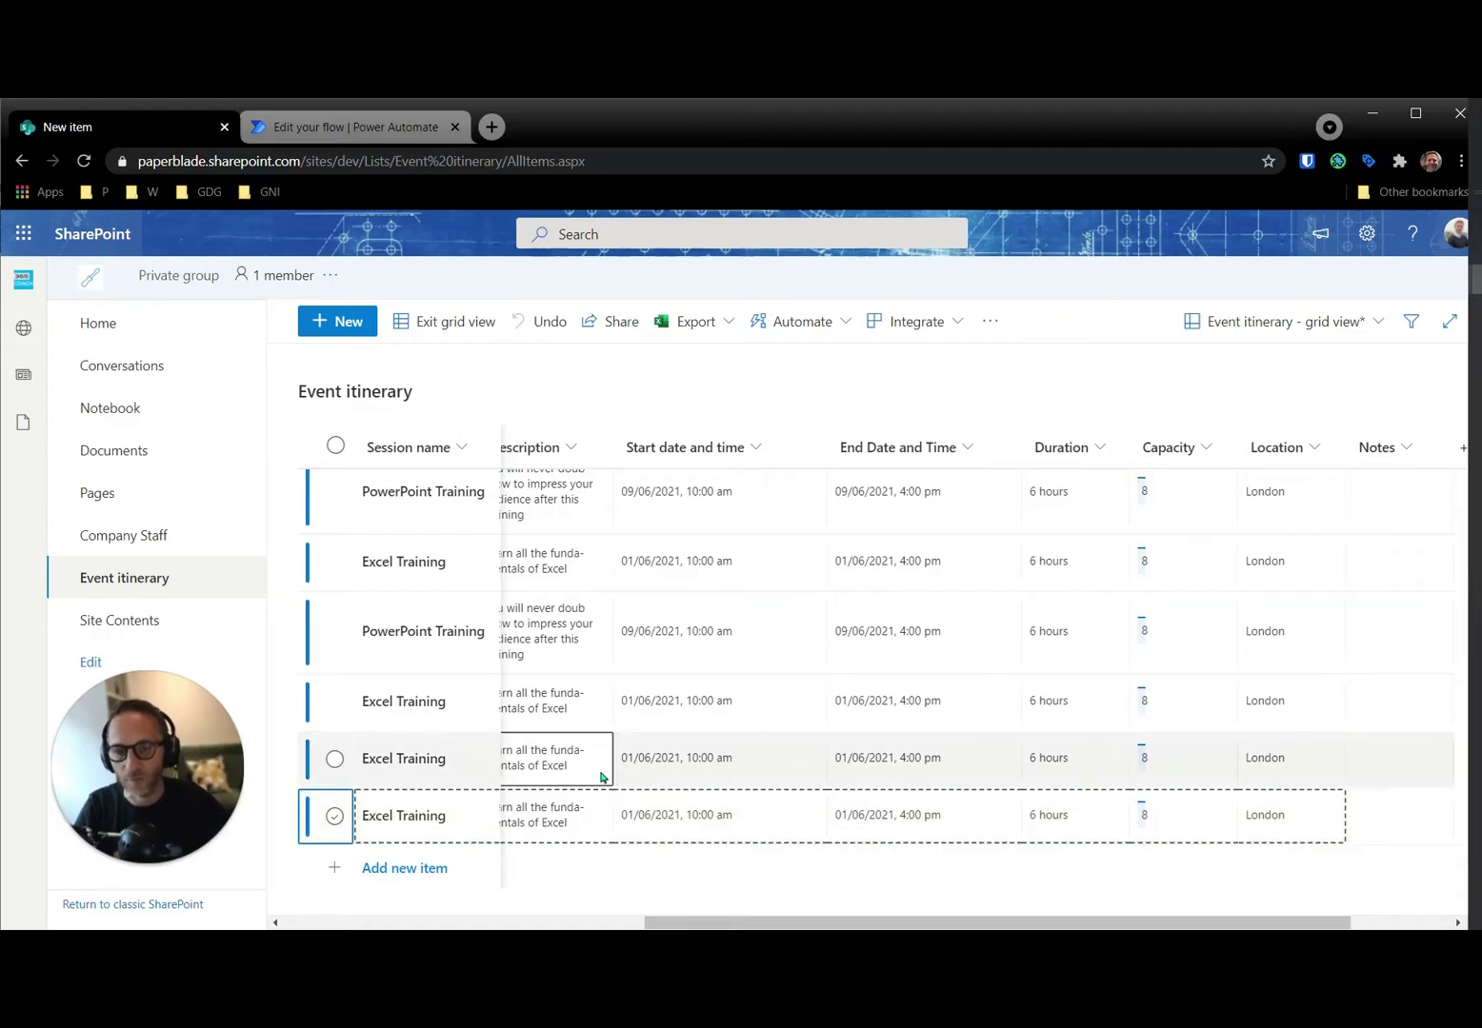
left_click(453, 866)
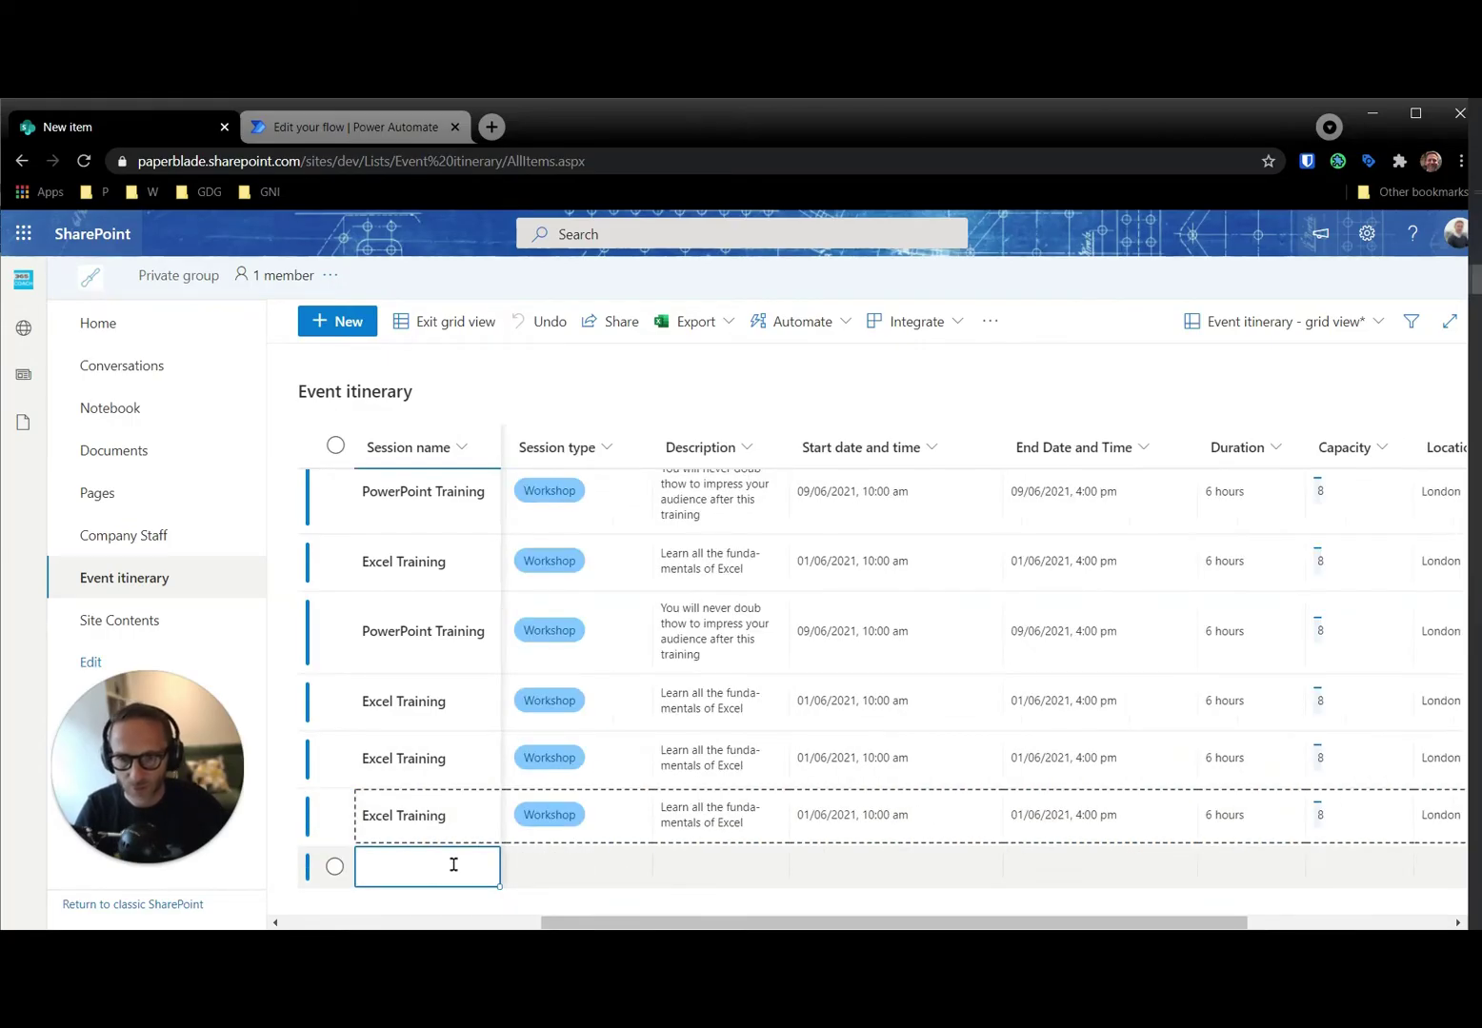
key("ctrl+v")
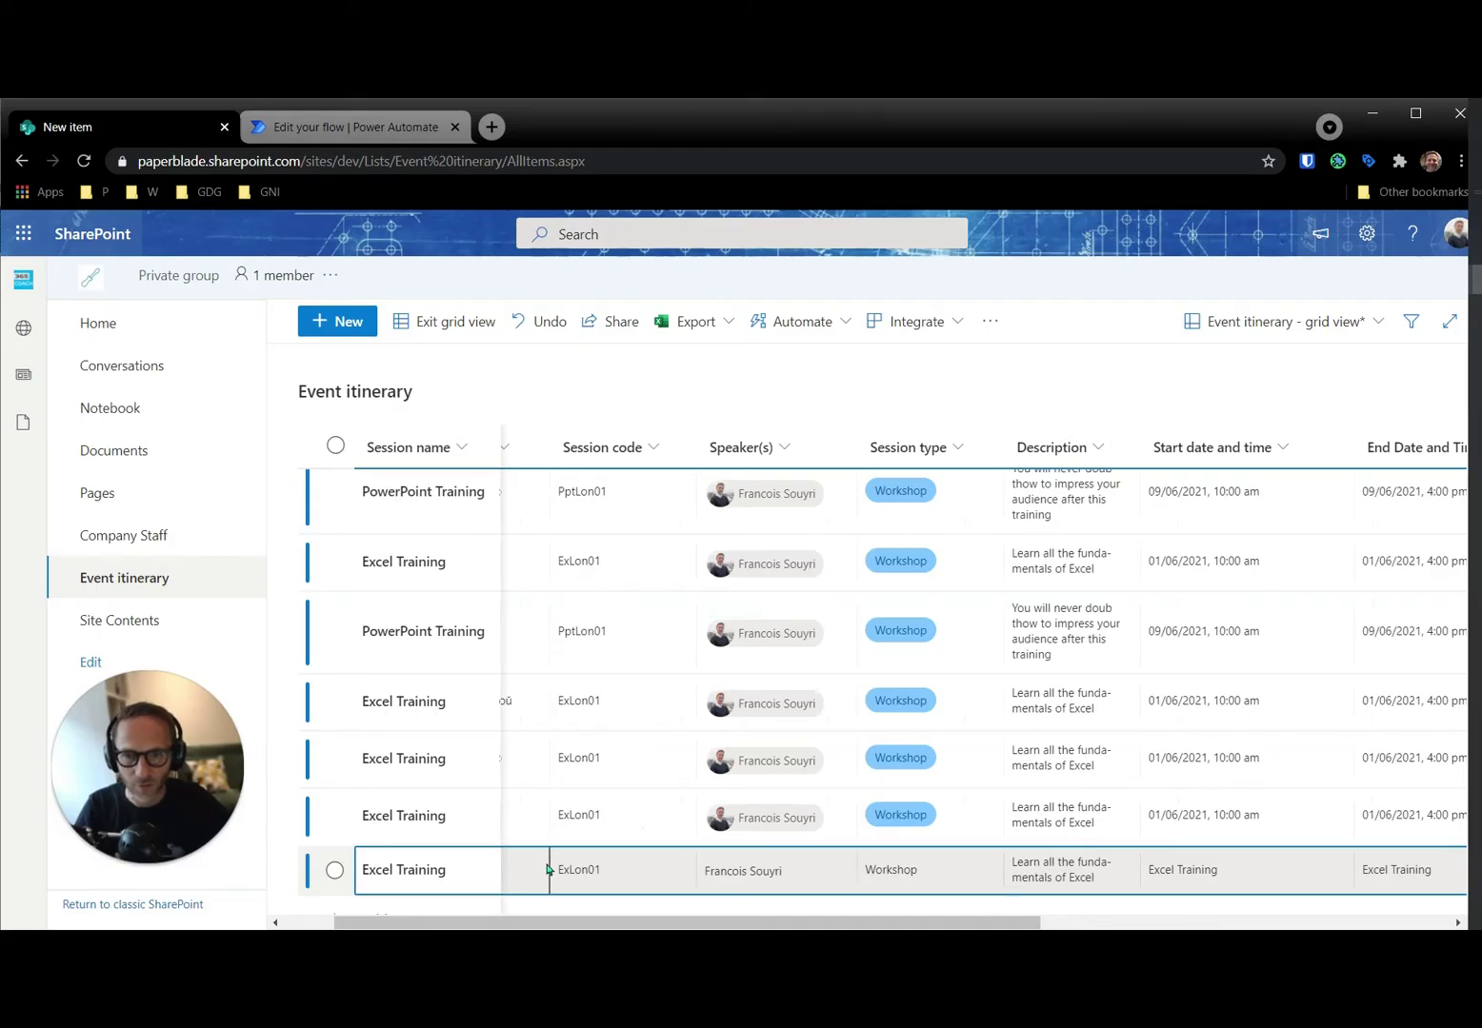
Change the new item's Participant to a test user name and commit the row
left_click(628, 875)
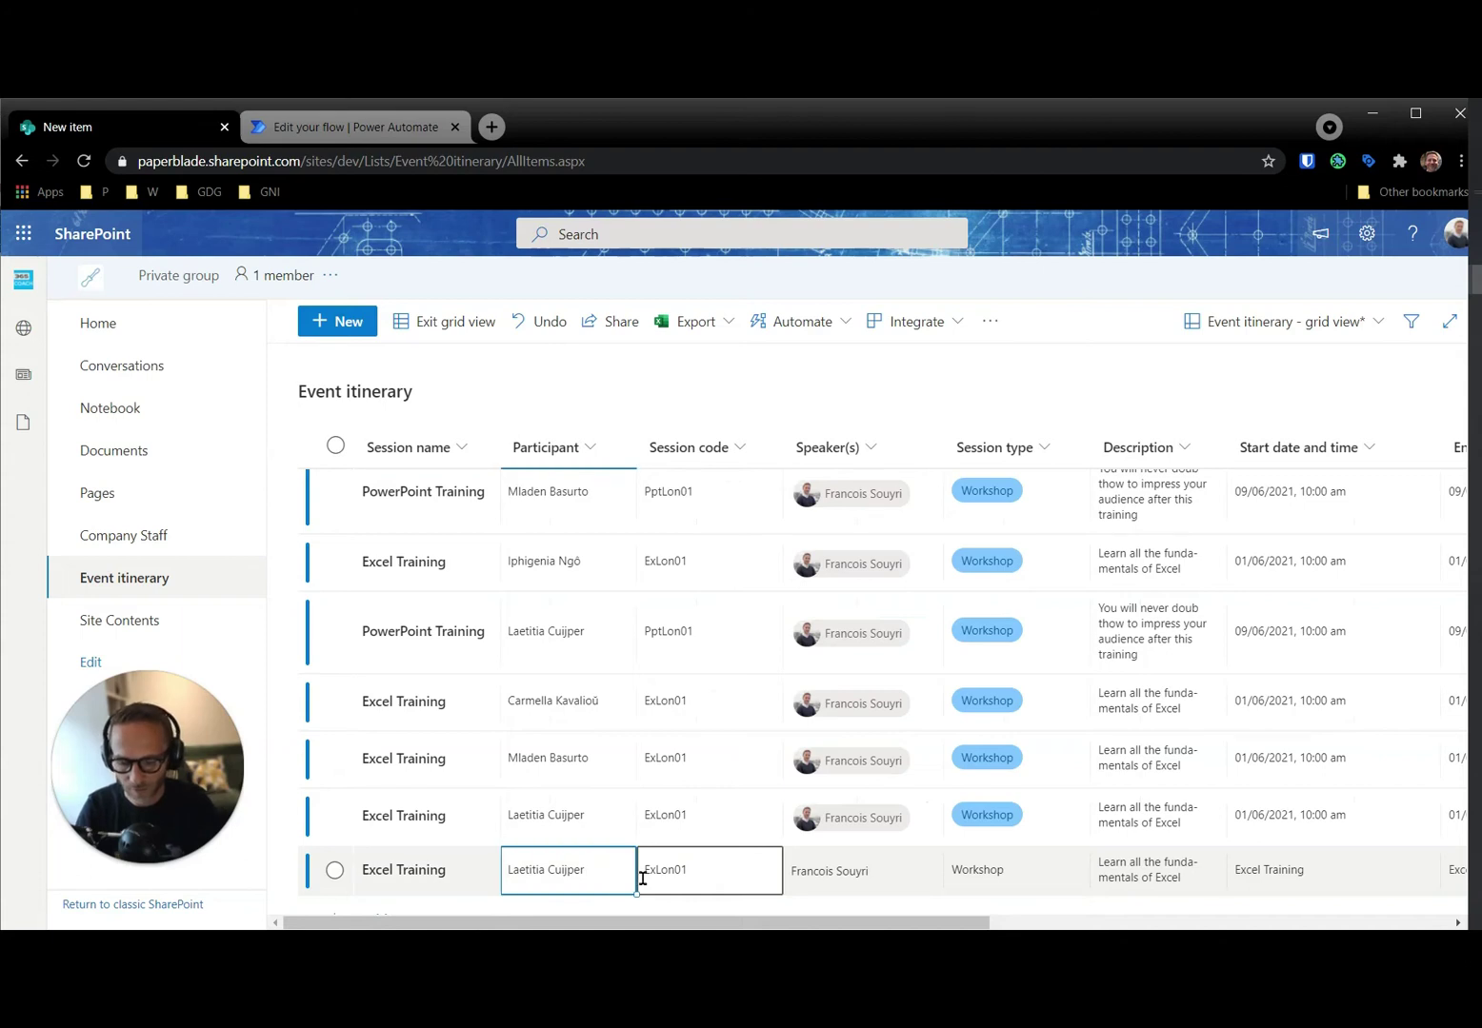
type("SuperM")
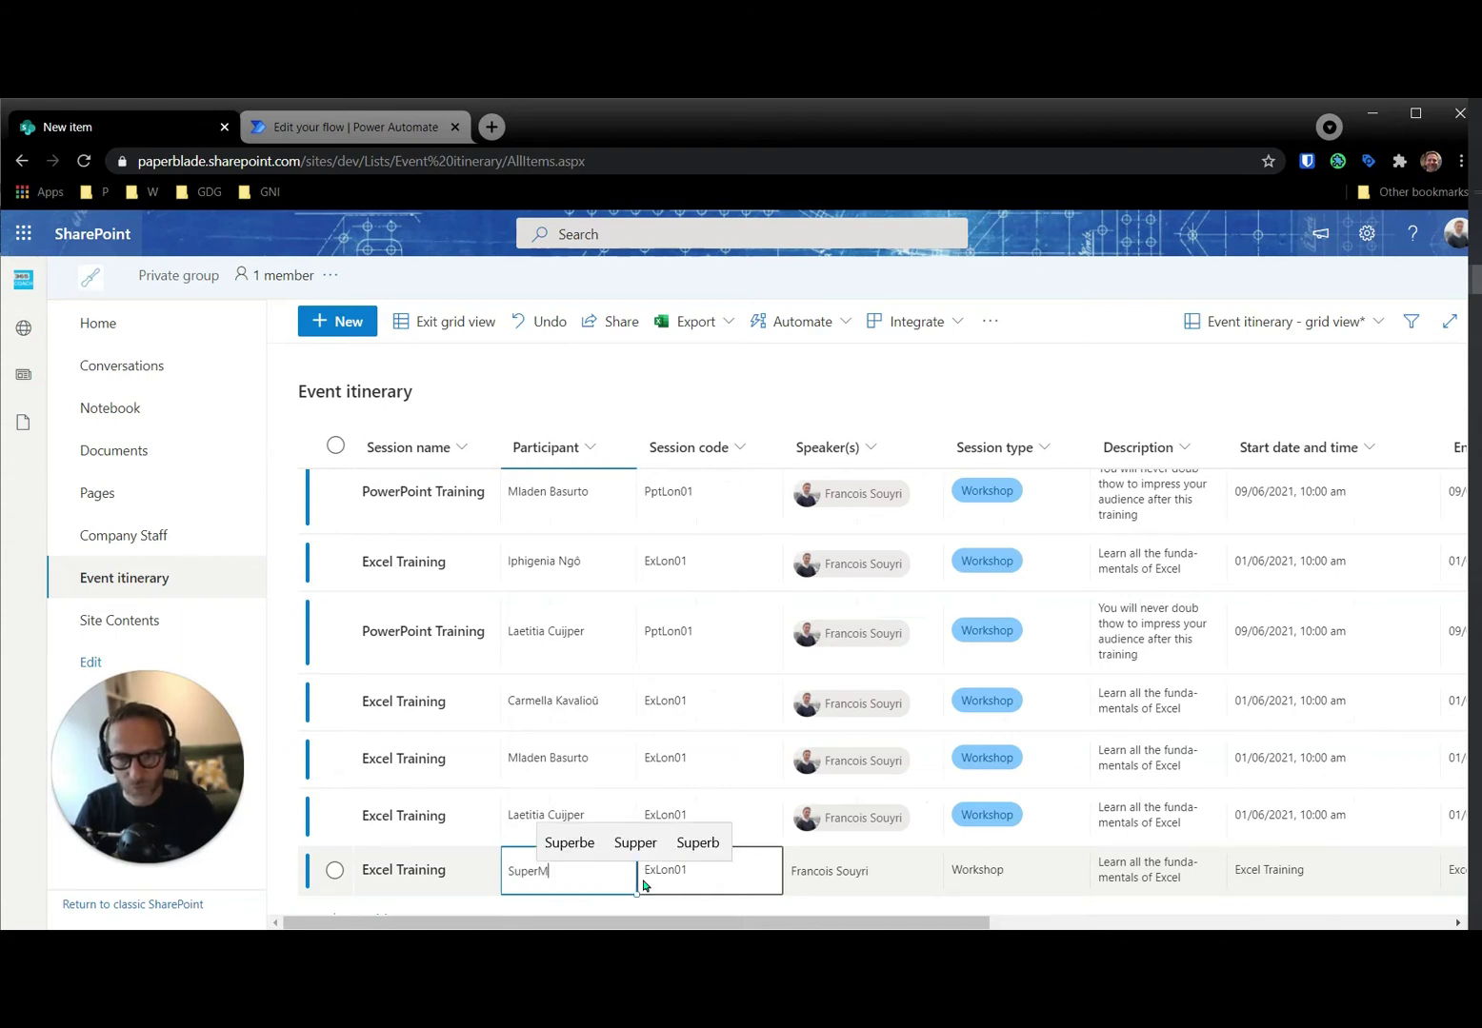
type("ane User")
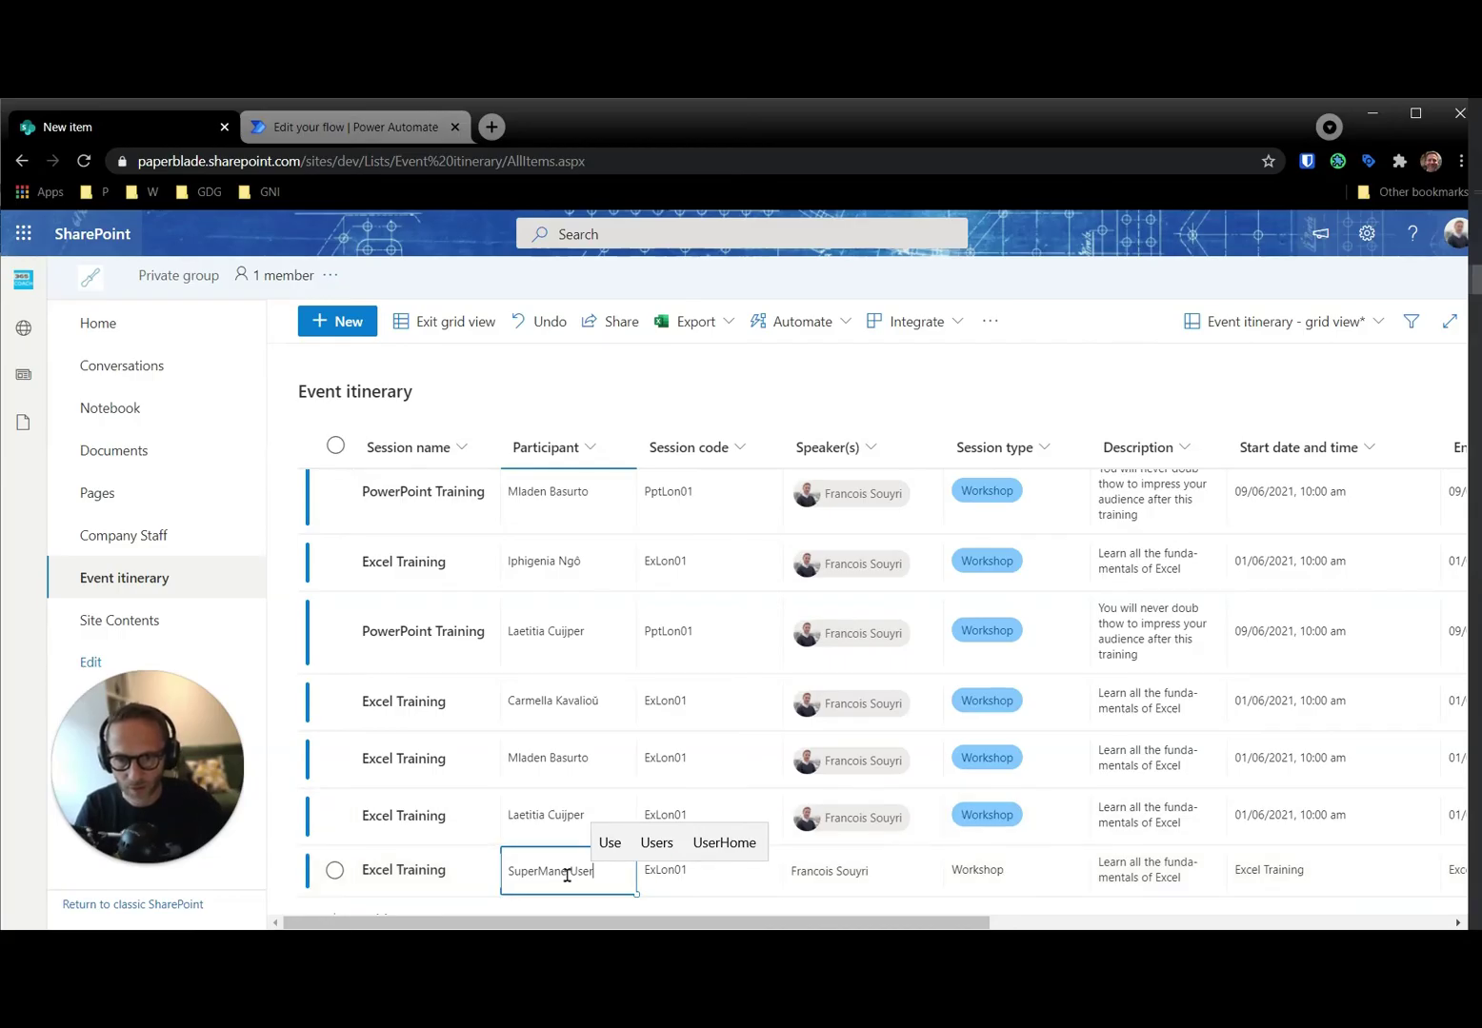
left_click(569, 874)
key("BackSpace")
key("Tab")
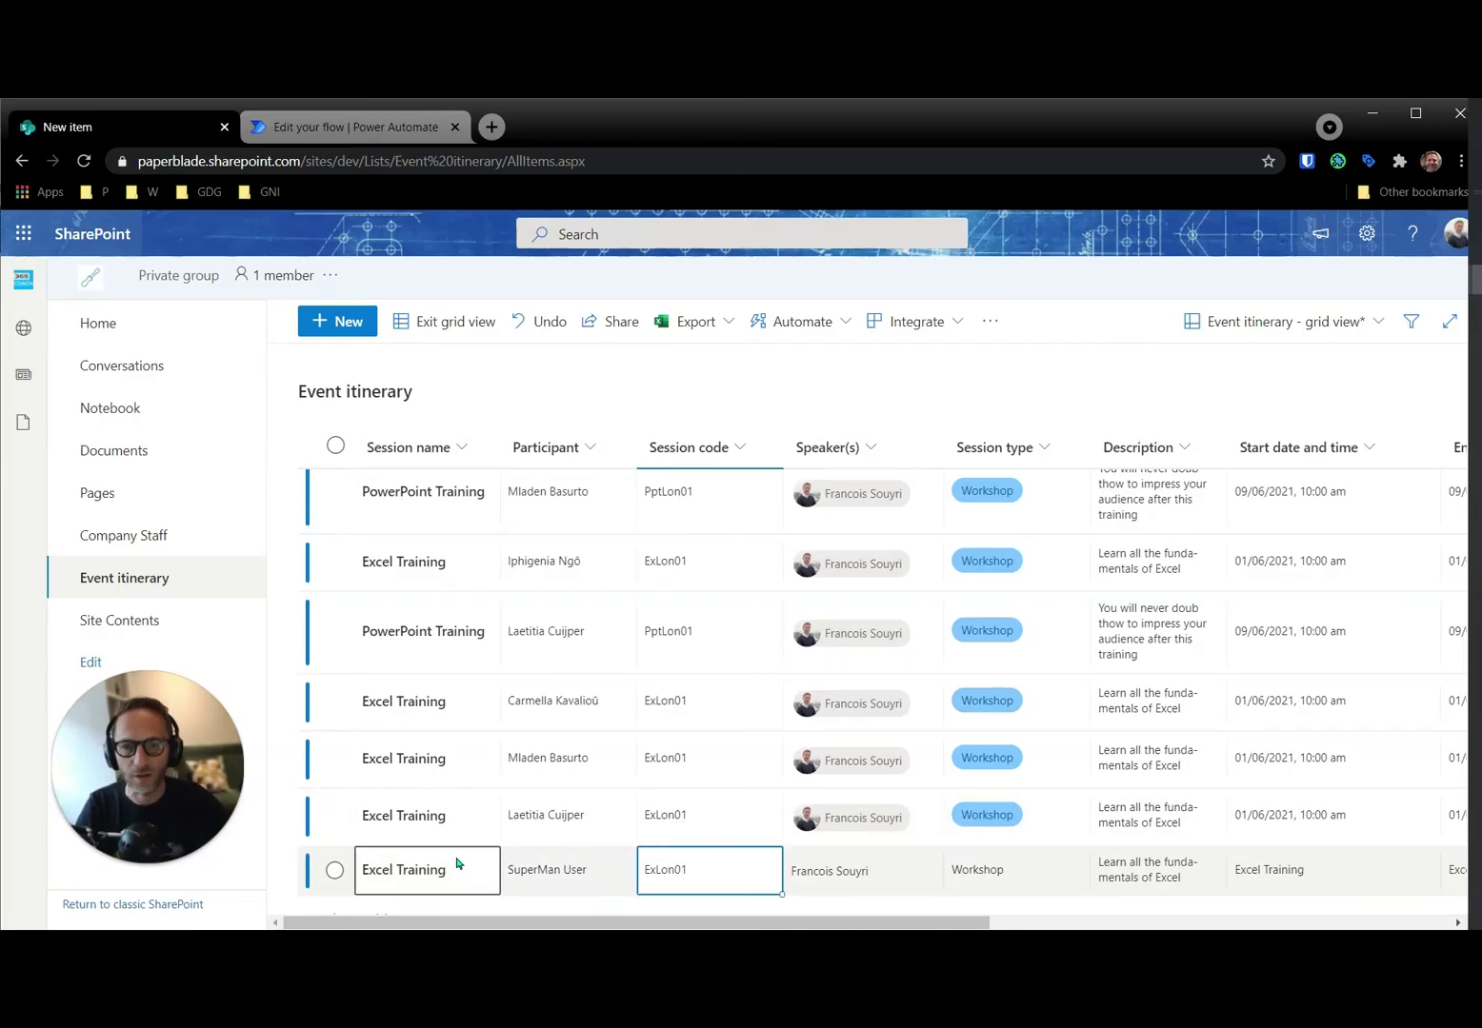
left_click(464, 867)
scroll(857, 838, "down", 1)
left_click(465, 767)
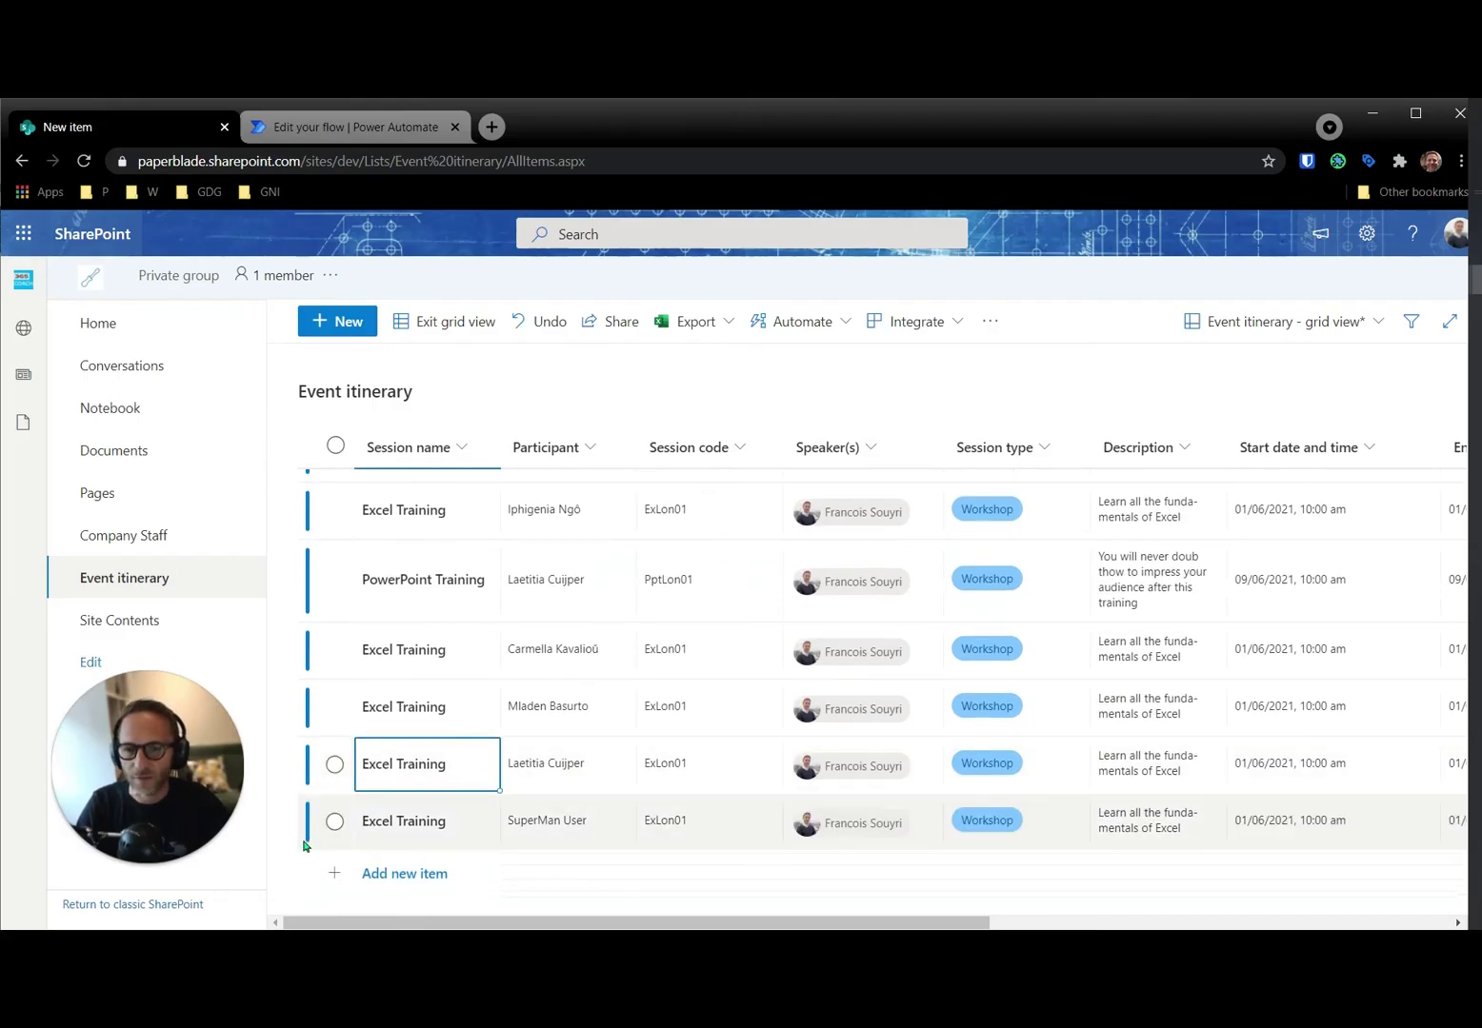